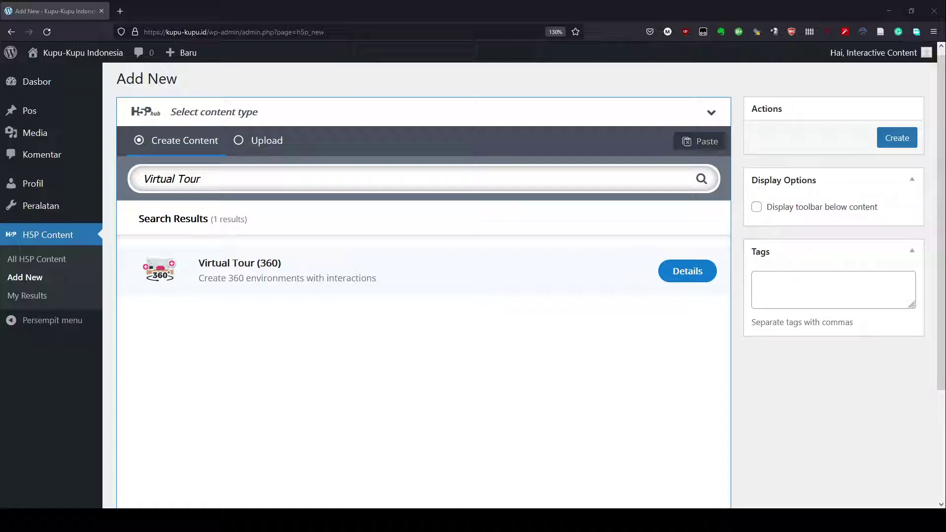
Choose the Virtual Tour (360) content type and title it "Virtual Tour Taman Kupu-Kupu Gita Persada".
click(285, 277)
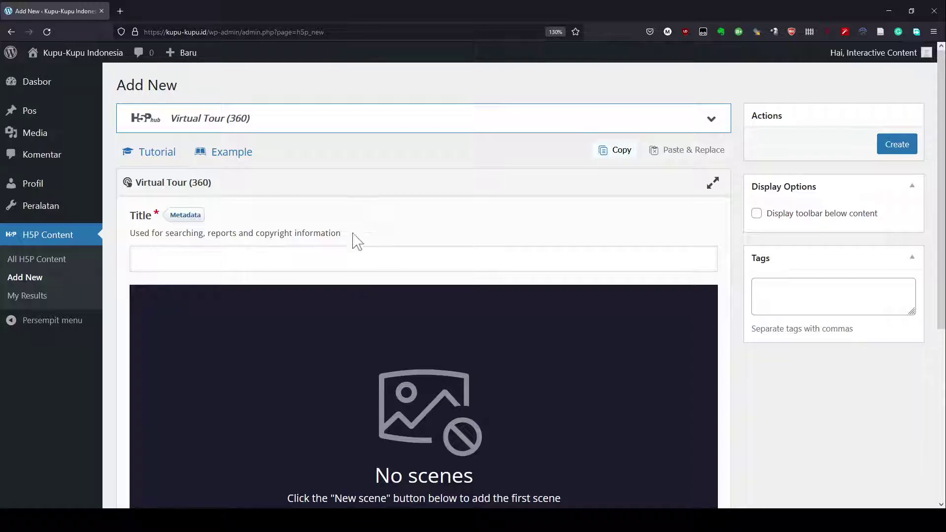
click(226, 255)
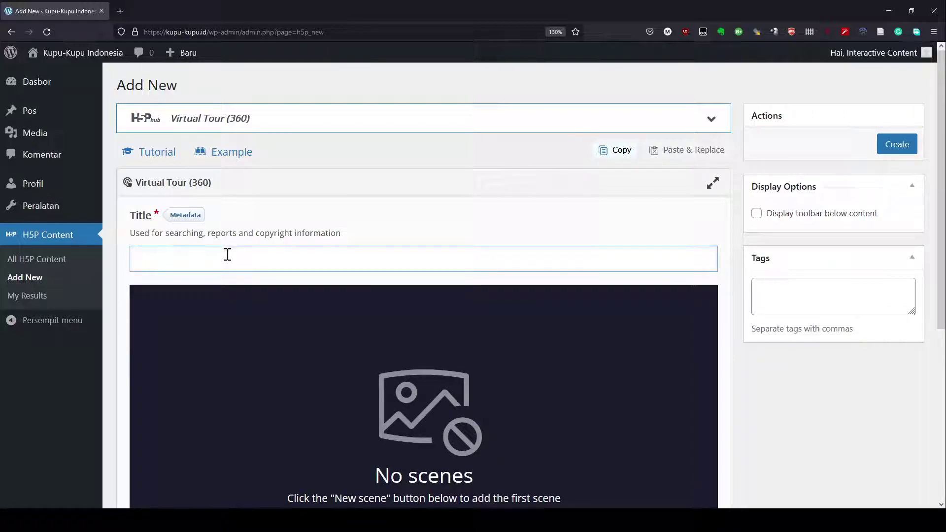
text(Virtu)
text(al Tour TKGP)
key(BackSpace)
key(BackSpace)
text(aman-Kupu)
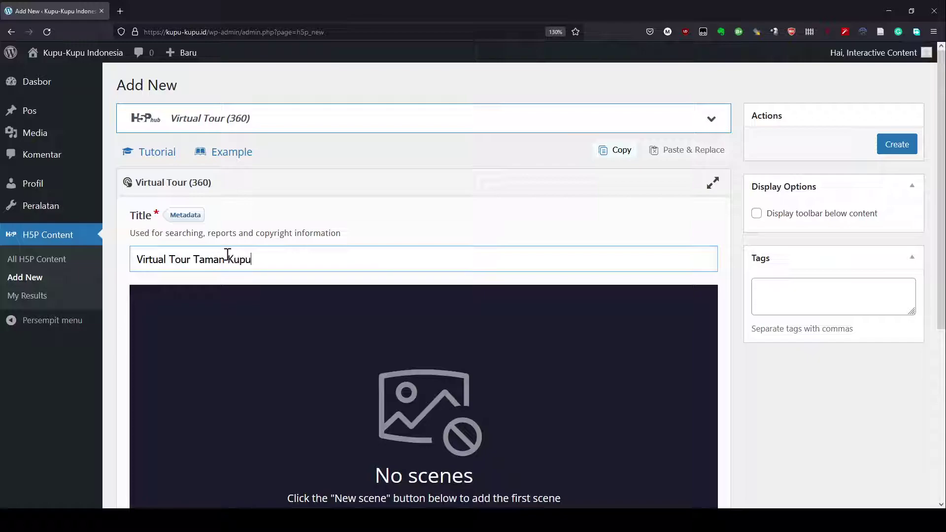
text(-Kupu Gita Persada)
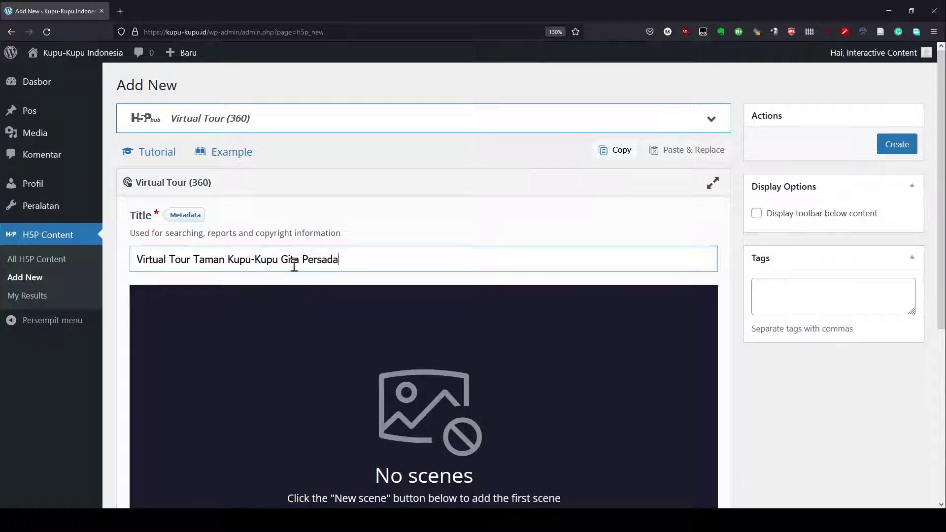
Add a new scene of type Static image and title it "Peta TKGP".
scroll(415, 280, down, 4)
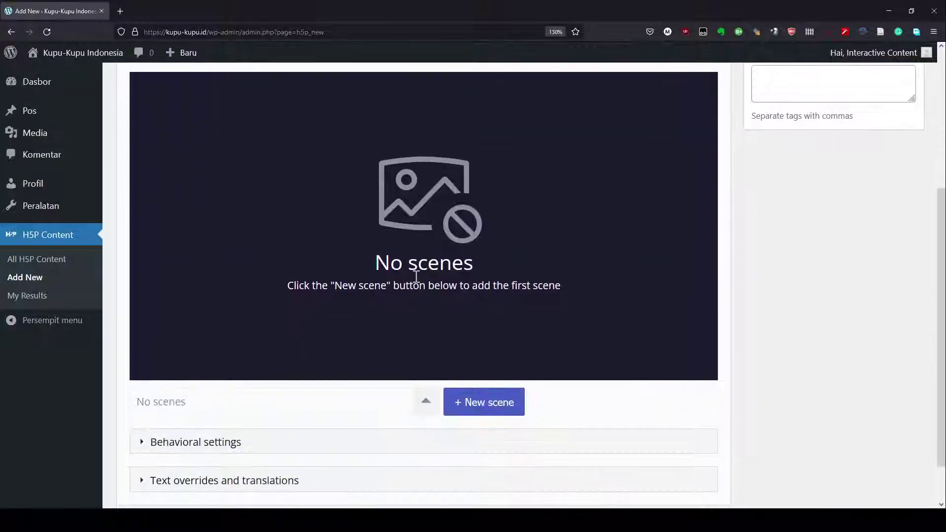
scroll(416, 278, down, 1)
scroll(417, 283, up, 3)
scroll(415, 274, down, 2)
click(487, 422)
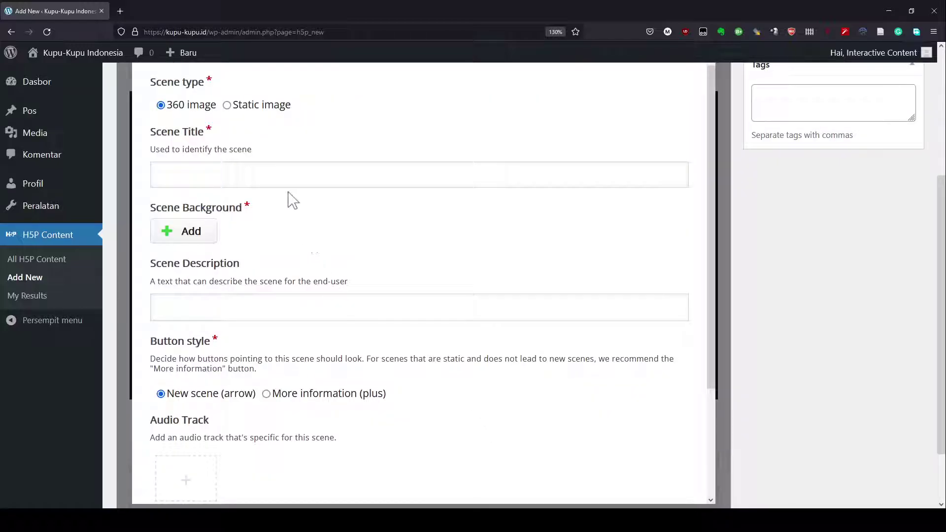
scroll(291, 199, up, 1)
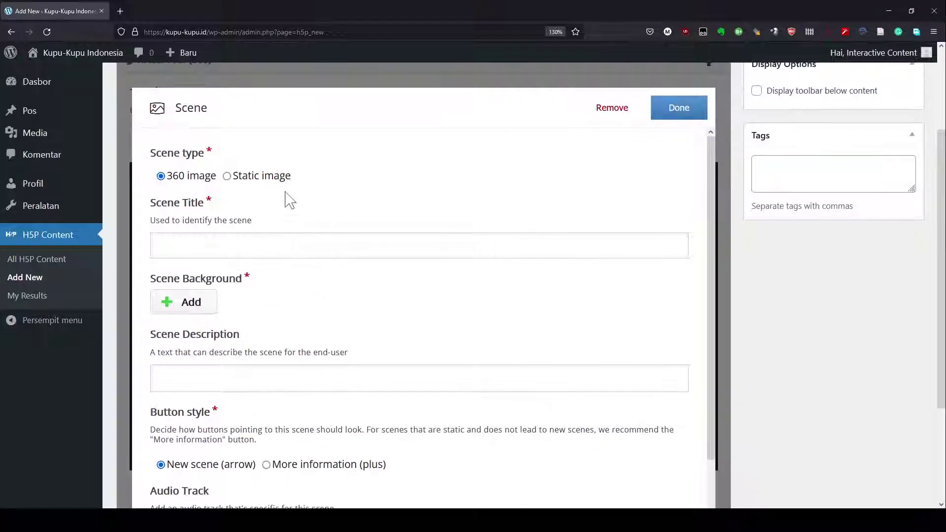
click(230, 178)
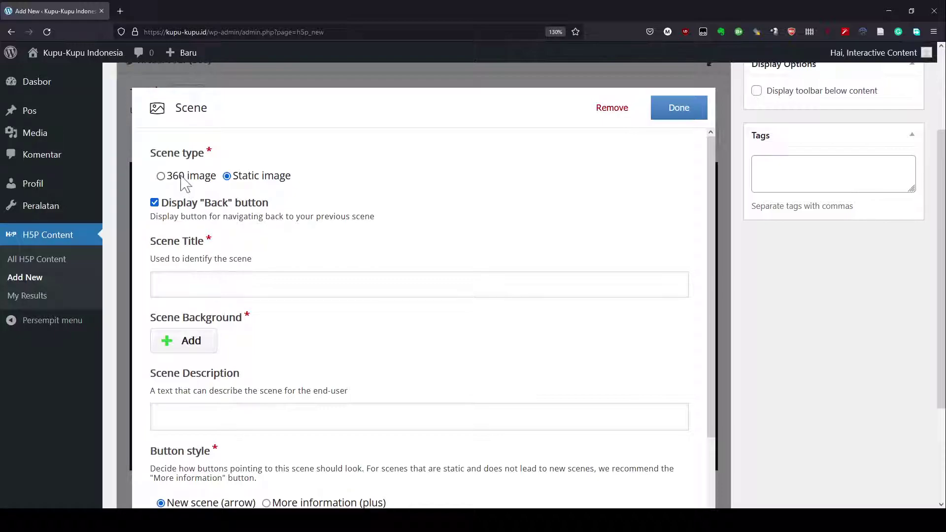
click(185, 282)
text(Peta TKGP)
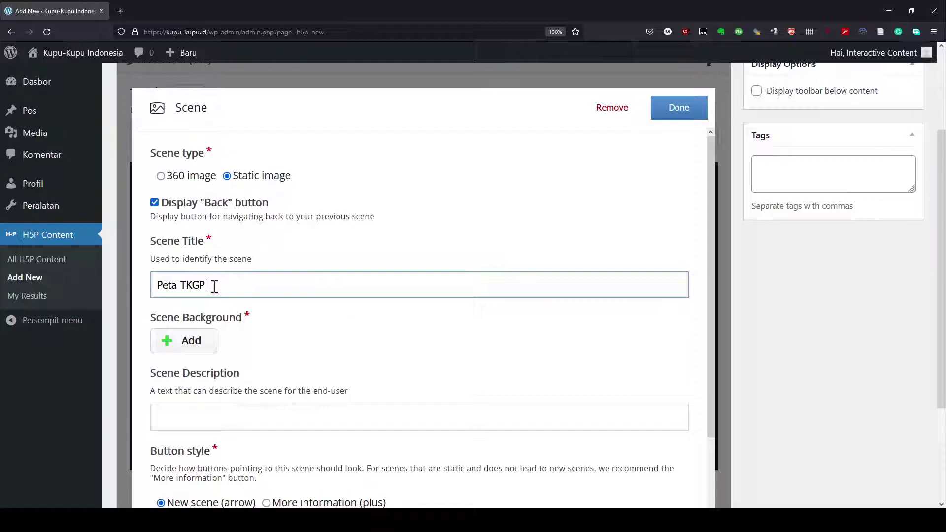
Enter "Peta Taman Kupu-Kupu Gita Persada" as the scene description.
drag(212, 288, 187, 287)
click(183, 414)
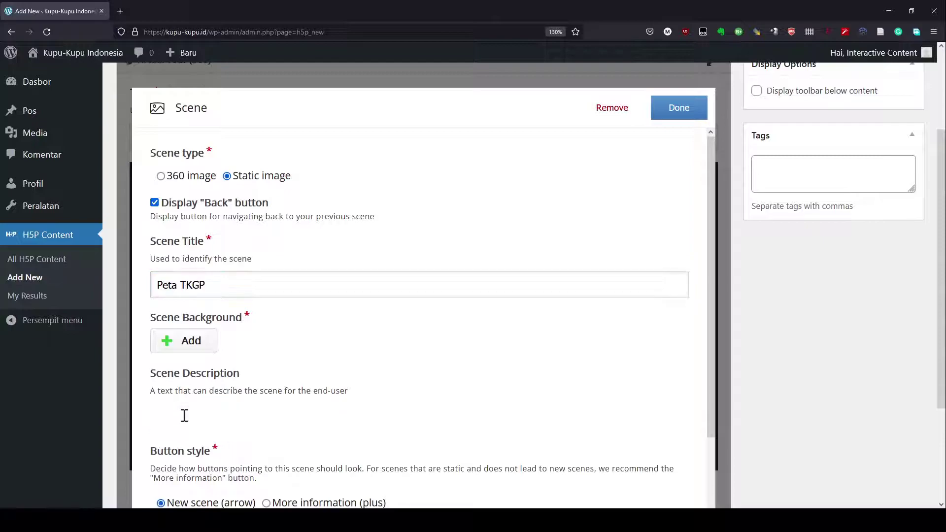
text(aman)
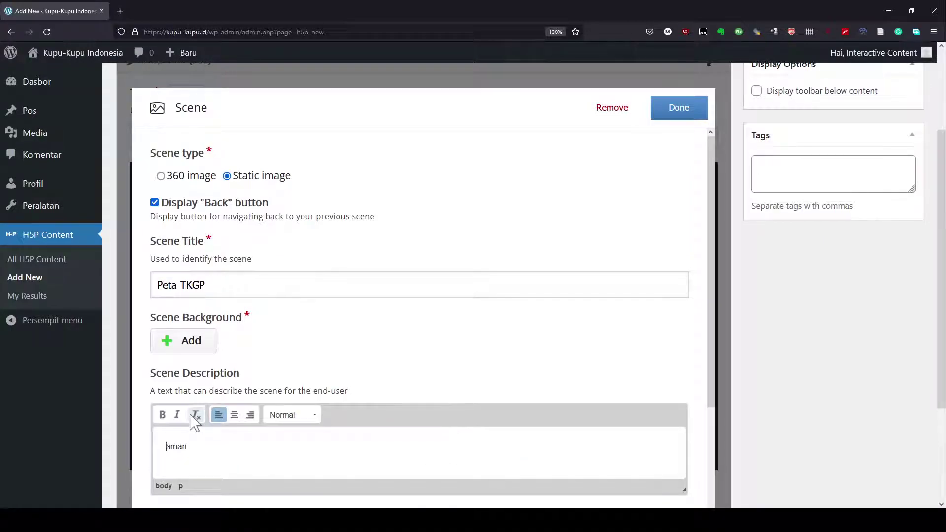
text(Peta T)
Review the remaining scene options and upload the satellite map picture as the scene background.
scroll(233, 387, down, 5)
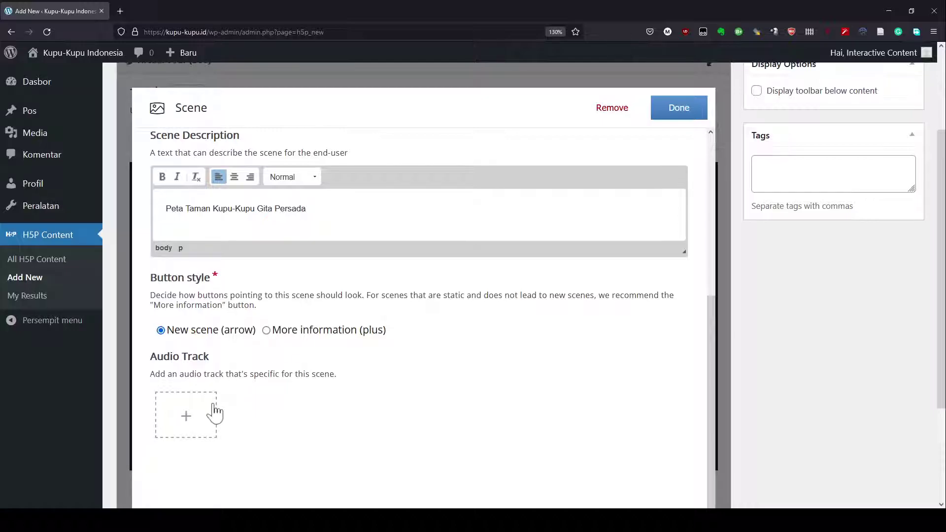
scroll(231, 389, down, 2)
scroll(236, 382, down, 2)
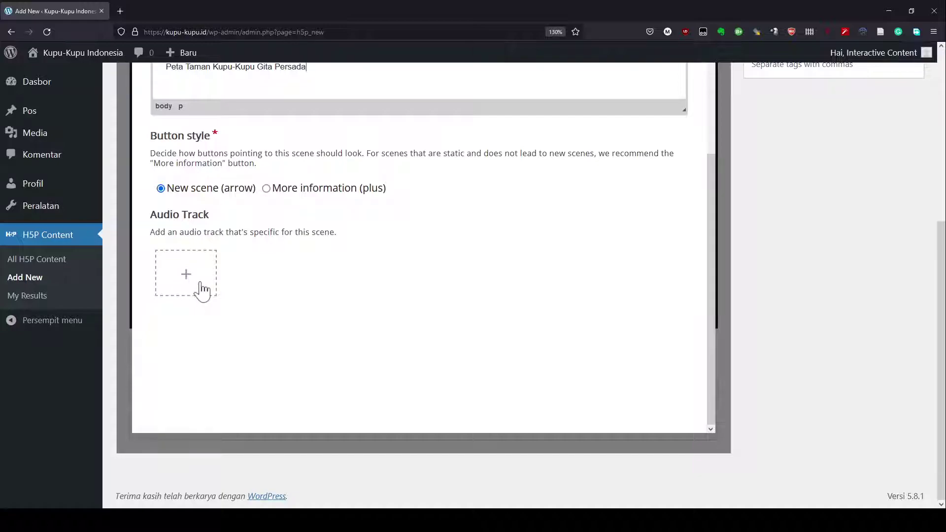
scroll(197, 289, up, 4)
scroll(232, 263, up, 1)
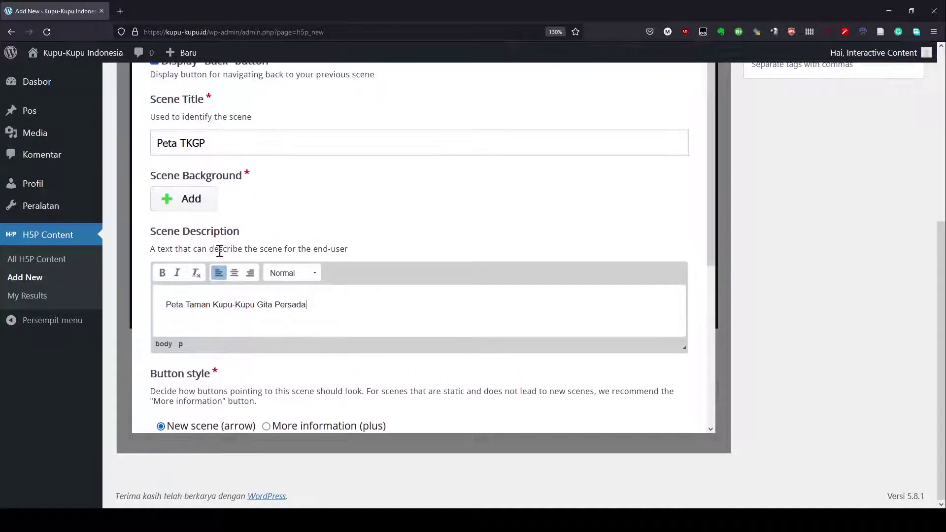
scroll(194, 351, up, 3)
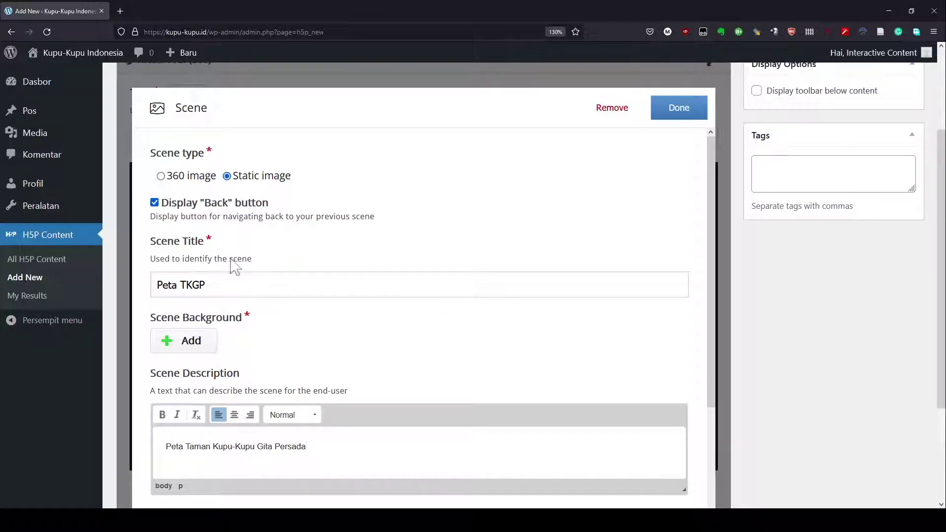
click(202, 350)
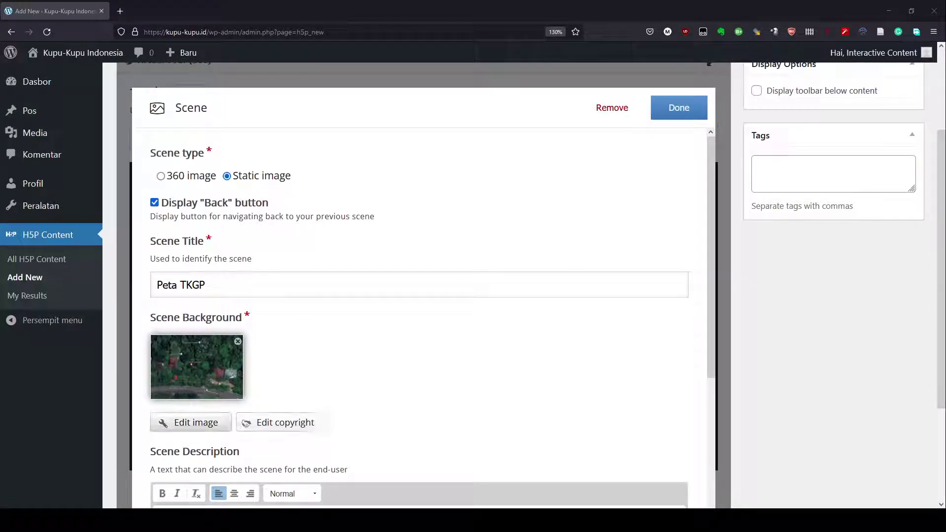
Examine the uploaded background map in the image editor and leave it without saving changes.
click(198, 425)
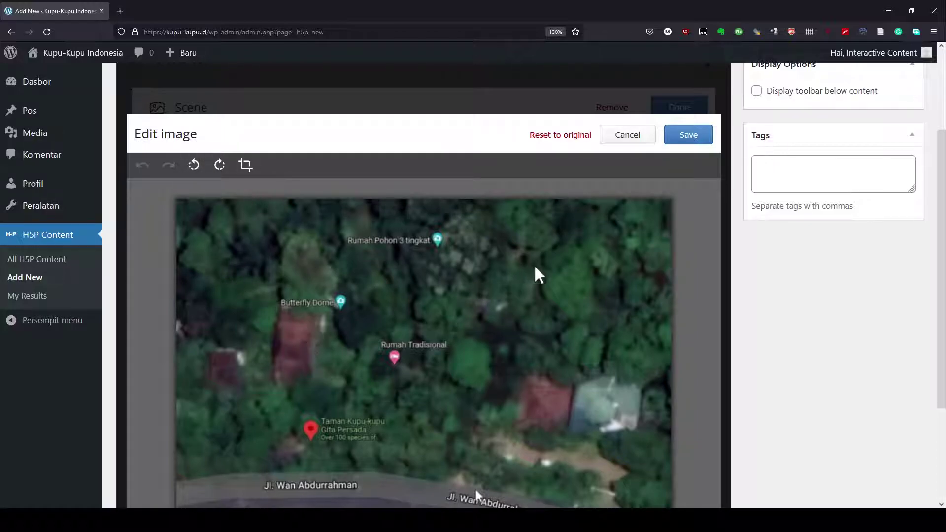
scroll(496, 338, down, 1)
scroll(496, 338, up, 2)
scroll(507, 327, down, 1)
click(627, 140)
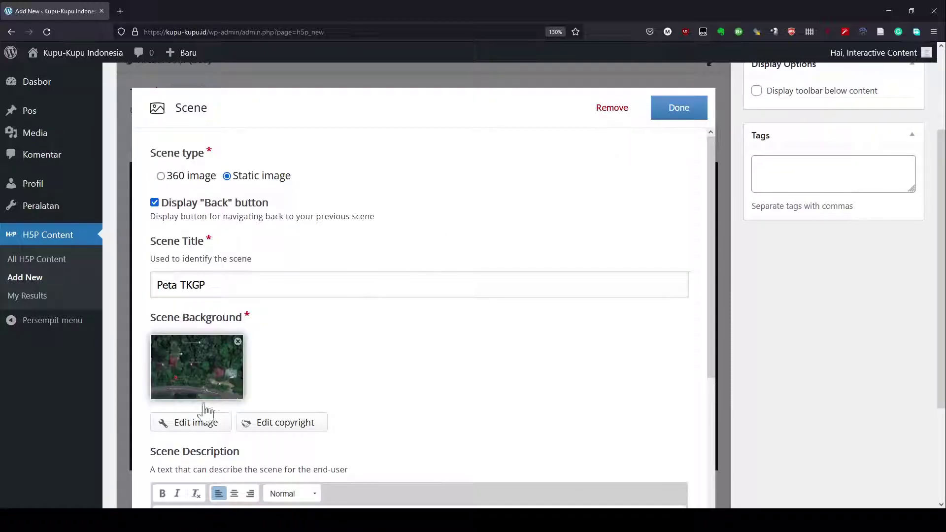
Set the title in the background image's copyright details to "Peta Taman Kupu-Kupu Gita Persada".
click(251, 424)
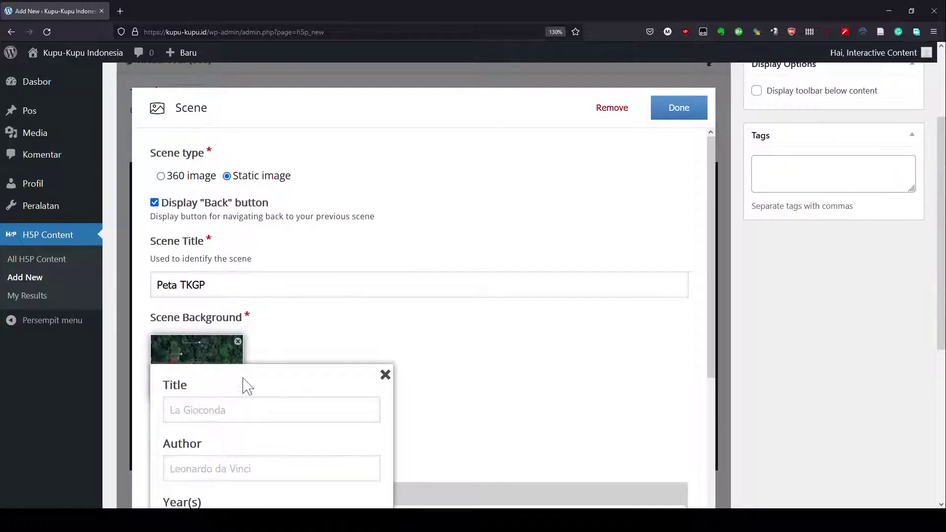
drag(245, 384, 348, 276)
click(271, 411)
scroll(276, 414, down, 3)
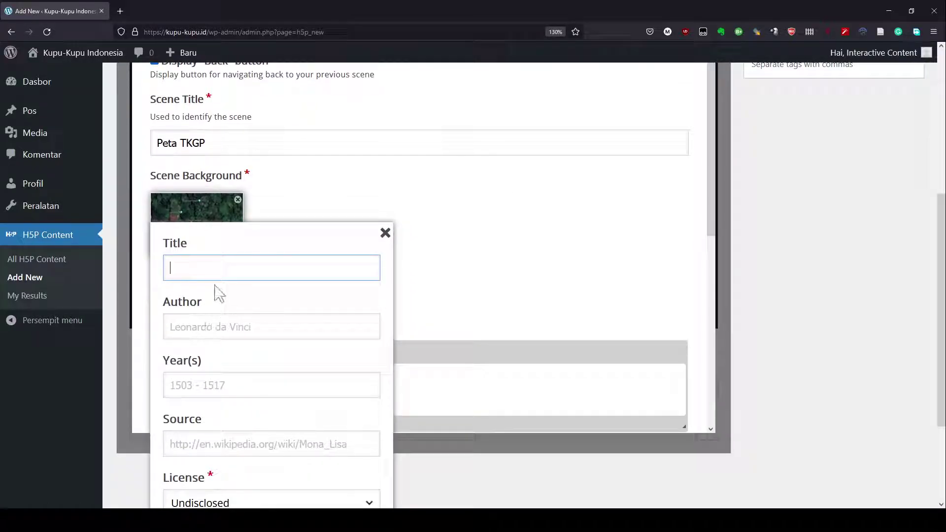
text(Peta Taman Kupu-Kupu G)
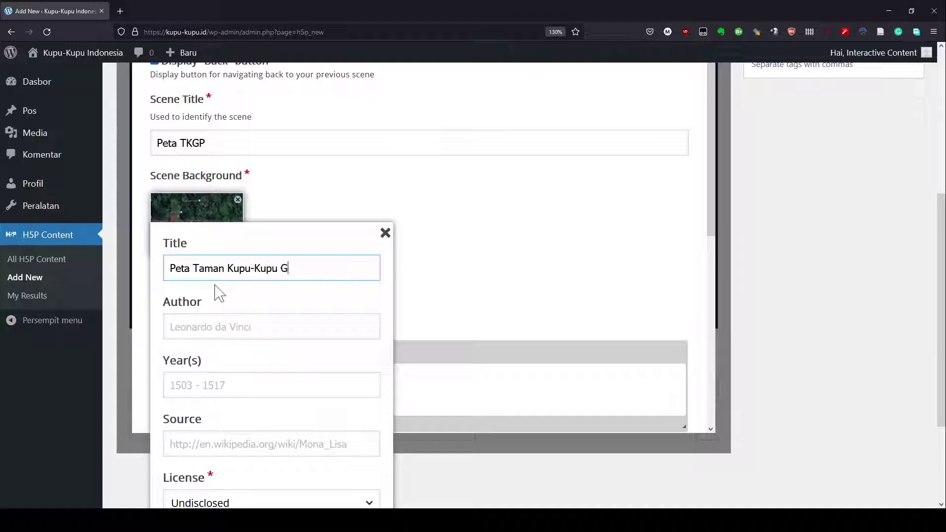
text(ita Persada)
key(Tab)
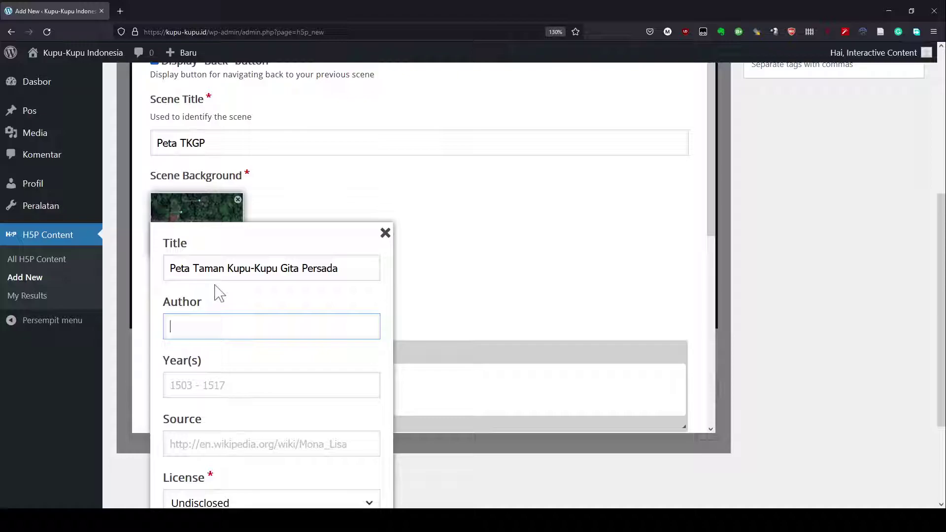
Copy "Taman Kupu-Kupu Gita Persada" from the copyright title into the author field and finish the scene.
drag(192, 268, 389, 266)
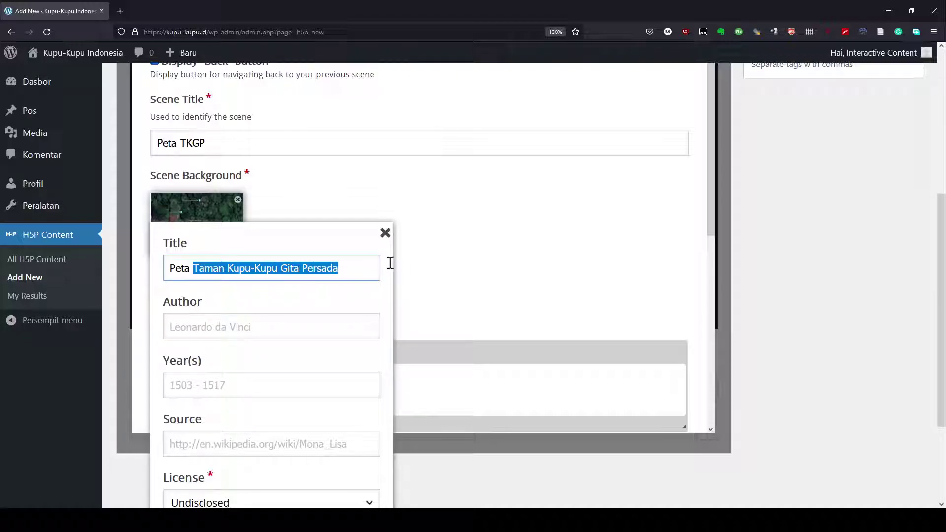
key(ctrl+c)
click(293, 319)
key(ctrl+v)
scroll(285, 323, down, 3)
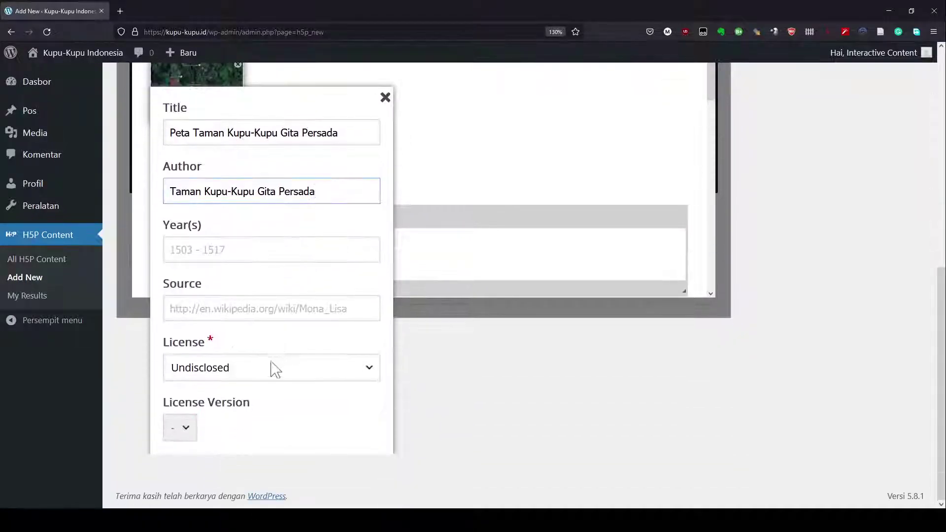
click(385, 98)
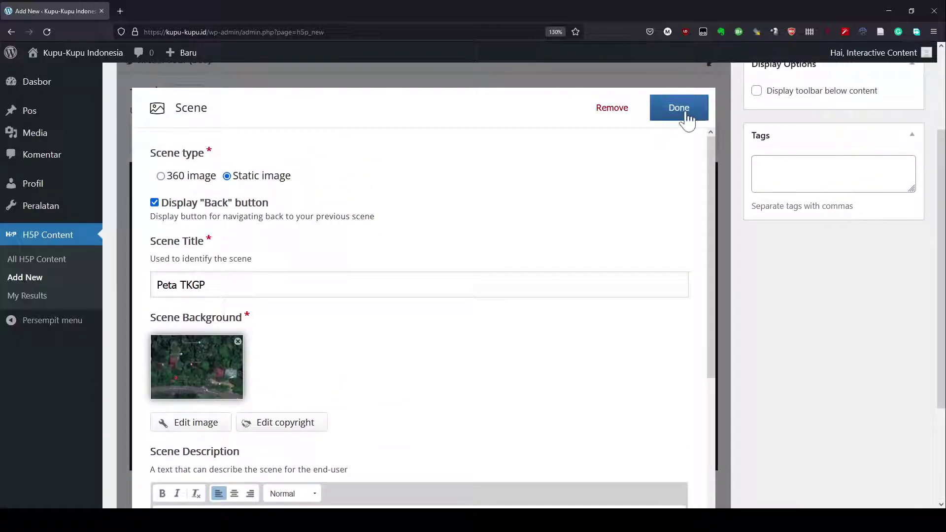
click(678, 108)
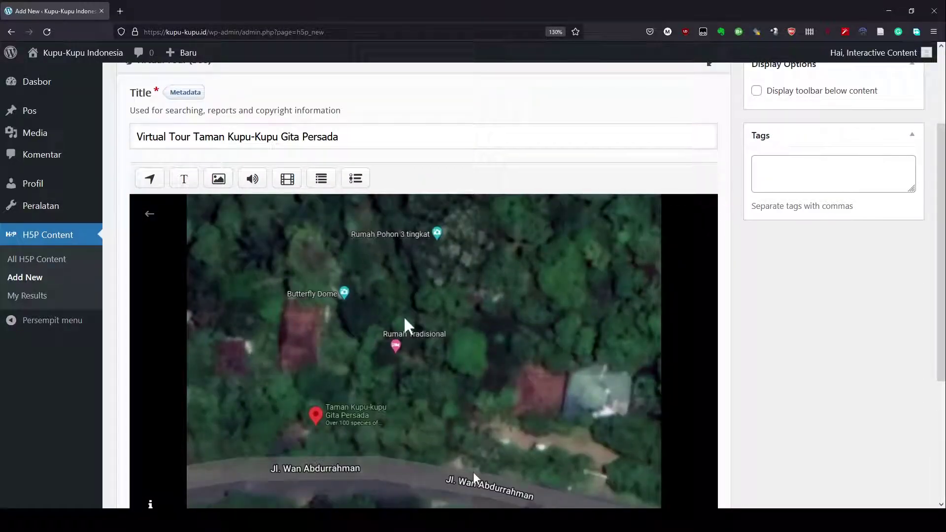
Examine the finished map scene and preview its scene description.
scroll(444, 320, down, 2)
scroll(460, 320, up, 2)
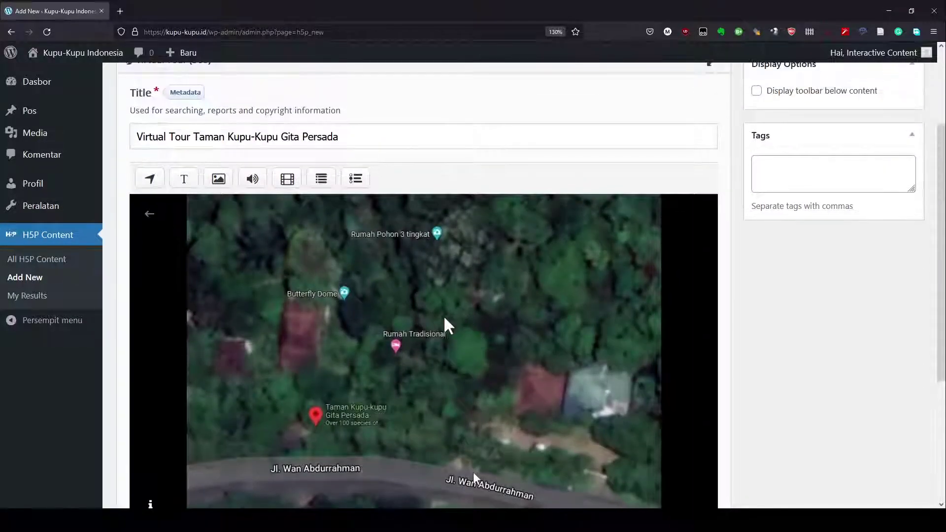
scroll(435, 327, down, 2)
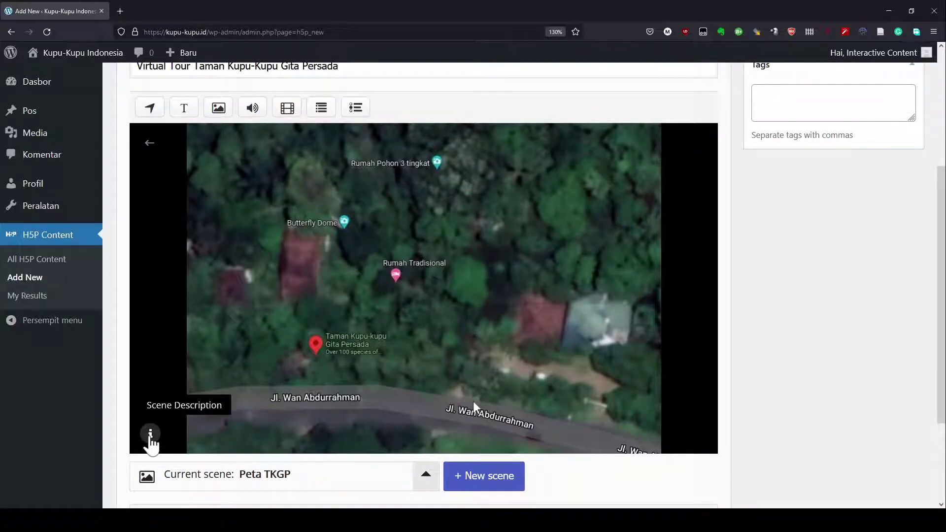
click(152, 435)
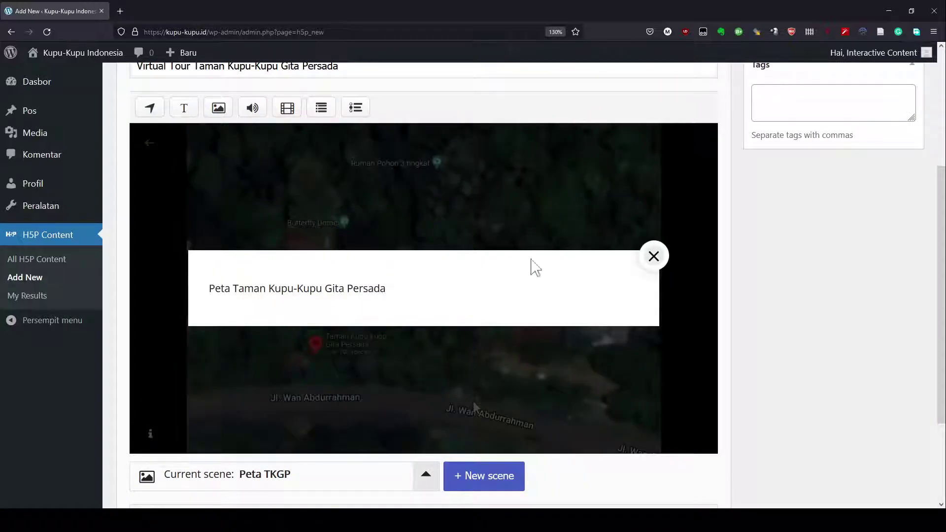
click(654, 256)
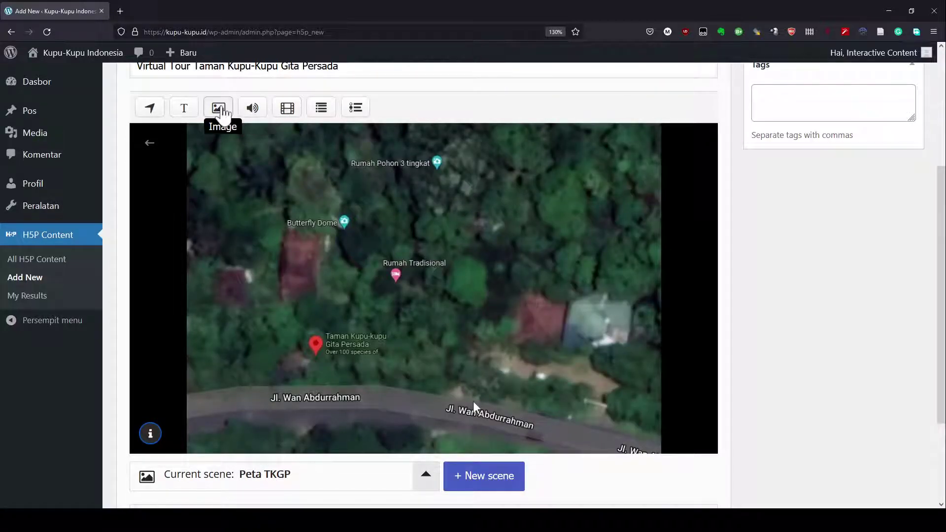
Add an image interaction to the map scene with the park information picture, labelled "Info Taman Kupu-Kipu Gita Persada (Google Maps)".
click(220, 110)
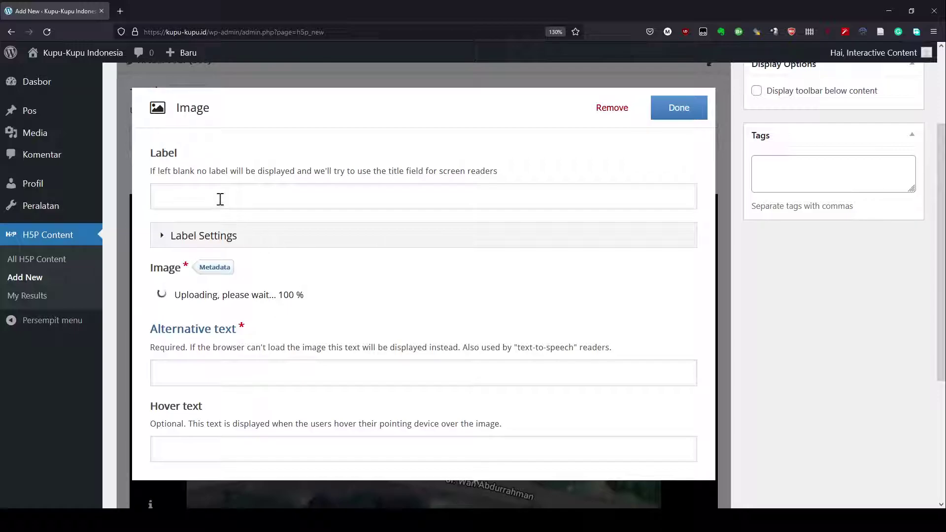
click(220, 199)
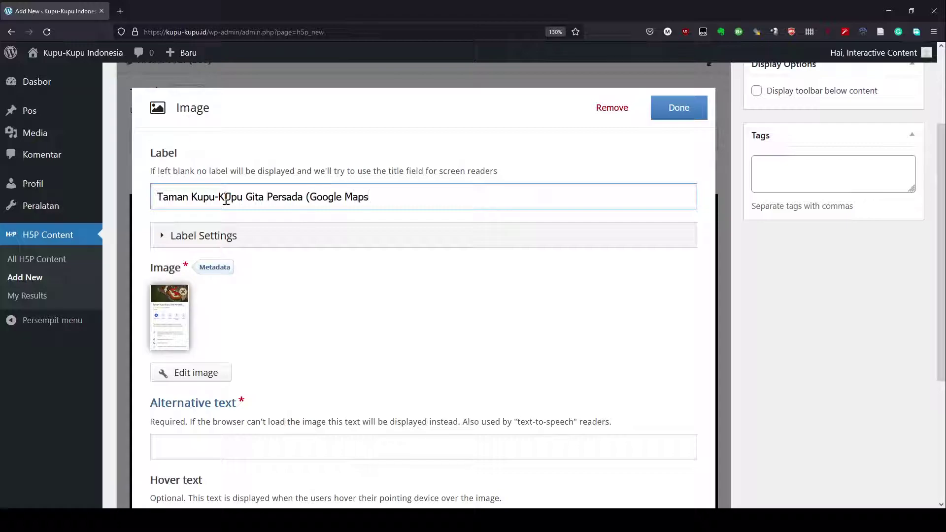
text(Info )
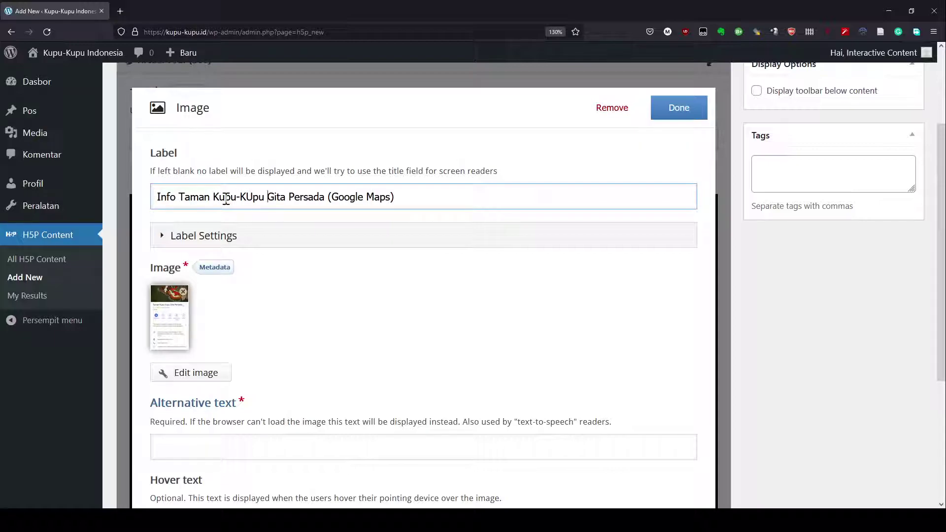
text(i)
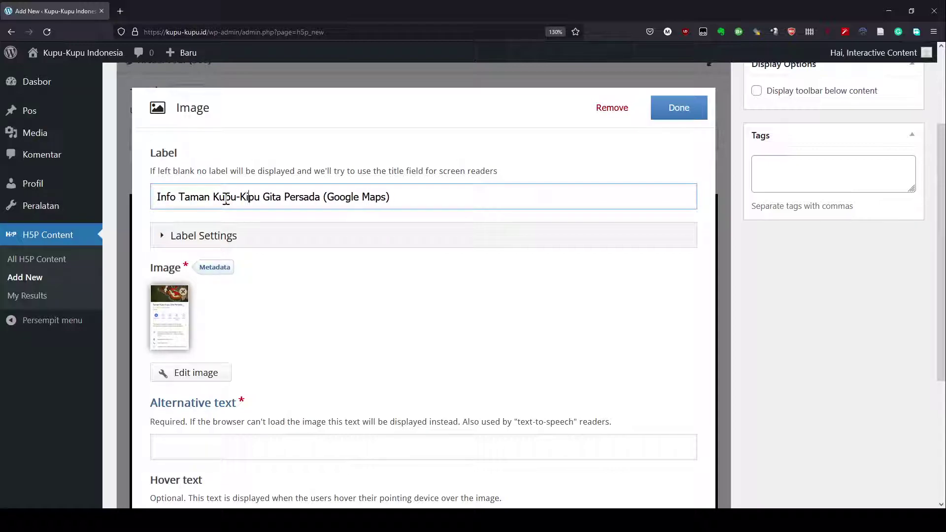
Remove "(Google Maps)" from the image label and correct the typo so it reads "Info Taman Kupu-Kupu Gita Persada".
key(End)
key(ctrl+shift+Left)
key(ctrl+shift+Left)
key(ctrl+shift+Left)
key(ctrl+shift+Left)
key(ctrl+shift+Right)
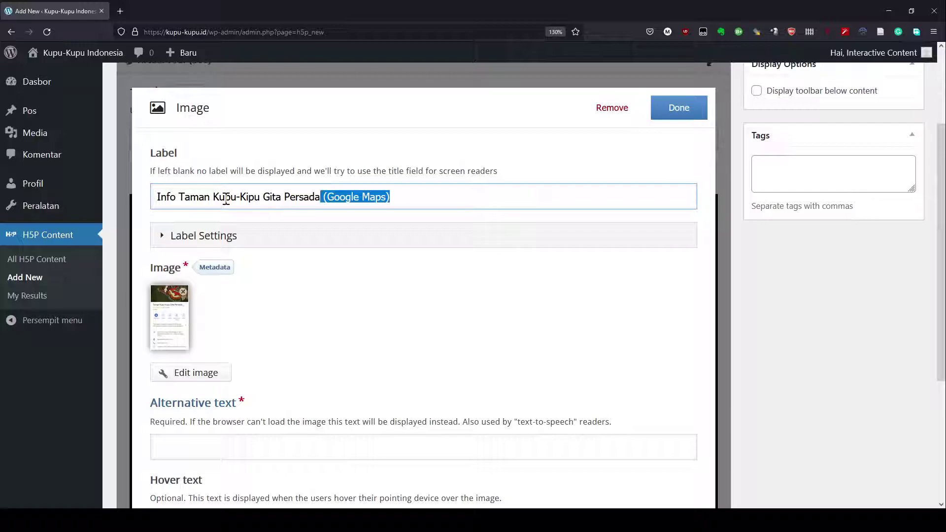
key(BackSpace)
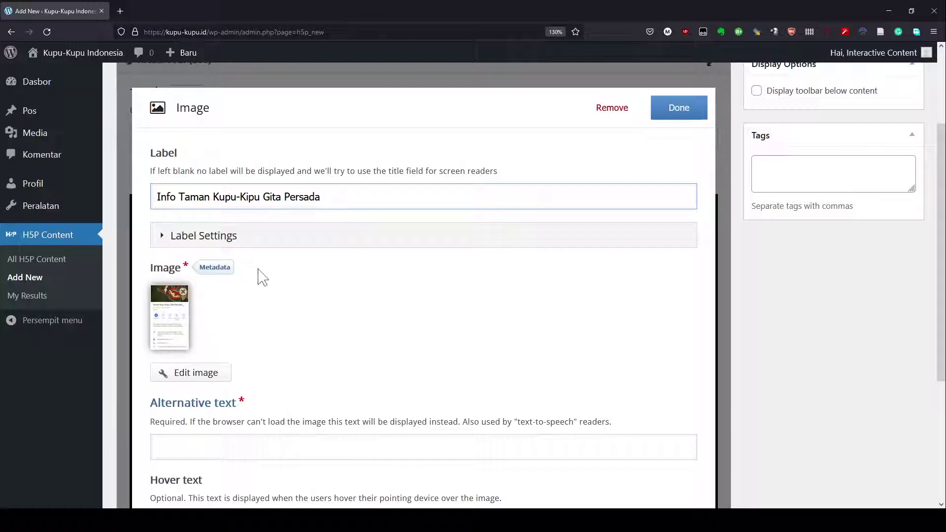
click(244, 191)
key(Delete)
text(u)
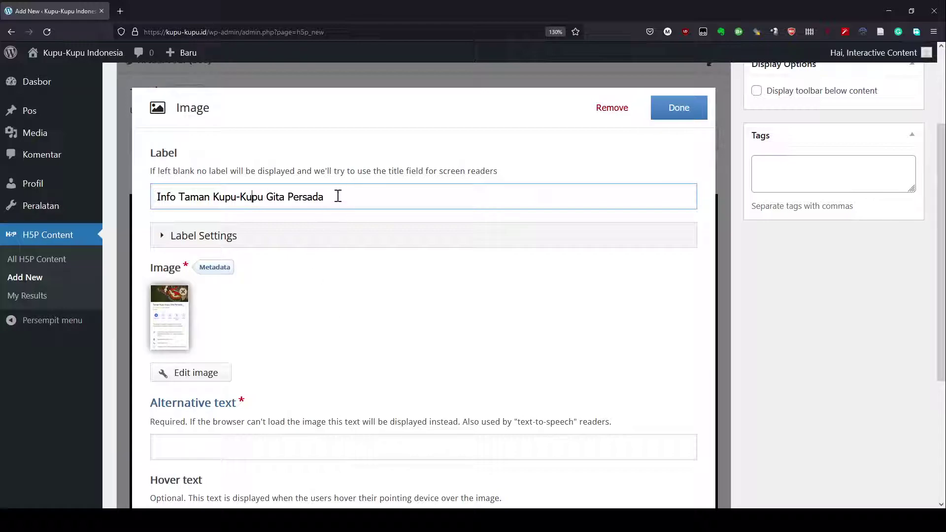
Copy the full label text and shorten the label itself to "Info TKGP".
triple_click(339, 195)
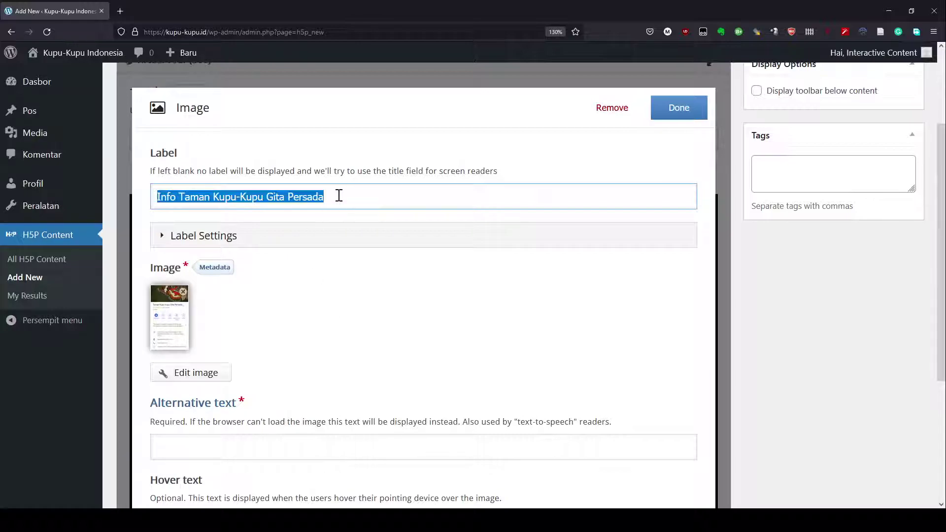
click(339, 195)
key(ctrl+shift+Left)
key(ctrl+shift+Left)
key(ctrl+shift+Left)
key(ctrl+shift+Left)
key(ctrl+shift+Left)
key(ctrl+shift+Left)
key(ctrl+c)
click(339, 196)
key(ctrl+shift+Left)
key(ctrl+shift+Left)
key(ctrl+shift+Left)
key(ctrl+shift+Left)
key(ctrl+shift+Left)
text(TKGP)
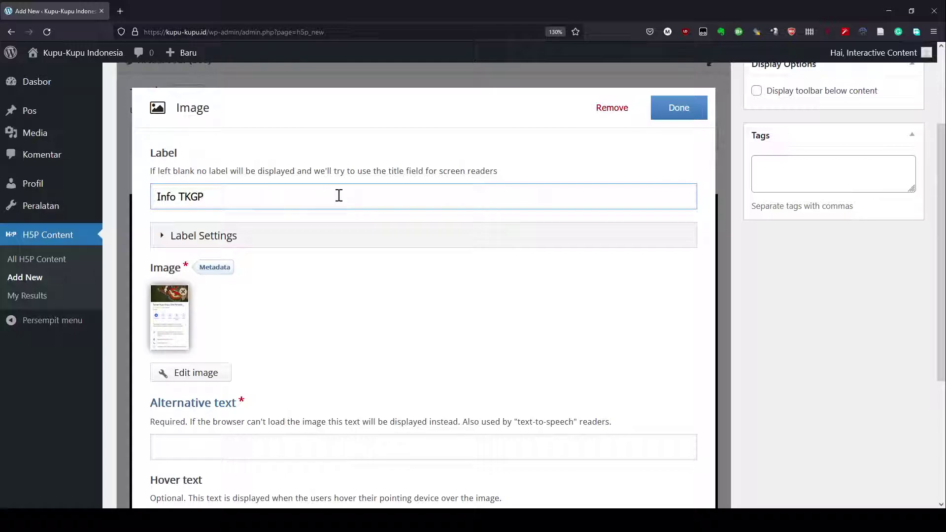
Paste the copied text as alternative text, set the hover text to "Kunjungi Taman Kupu-Kupu Gita Persada", and finish the image interaction.
click(260, 445)
key(ctrl+v)
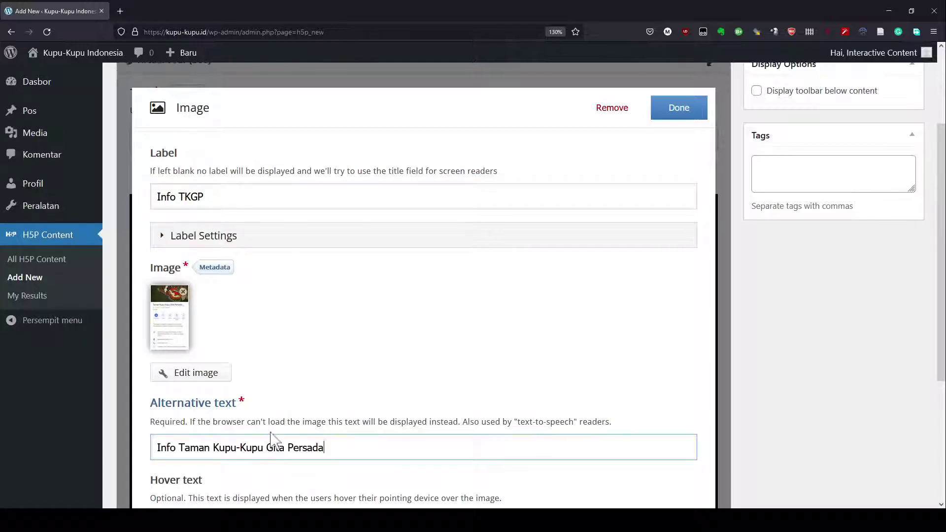
scroll(272, 430, down, 2)
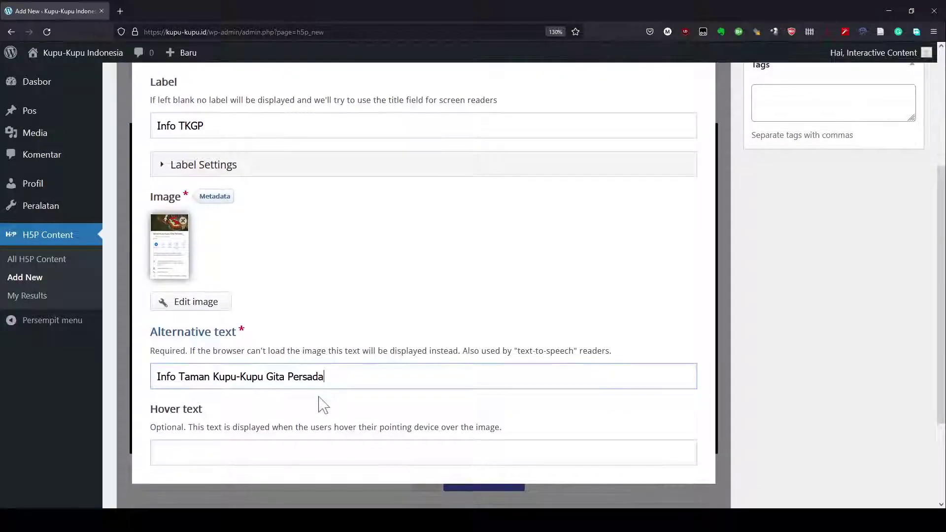
click(252, 450)
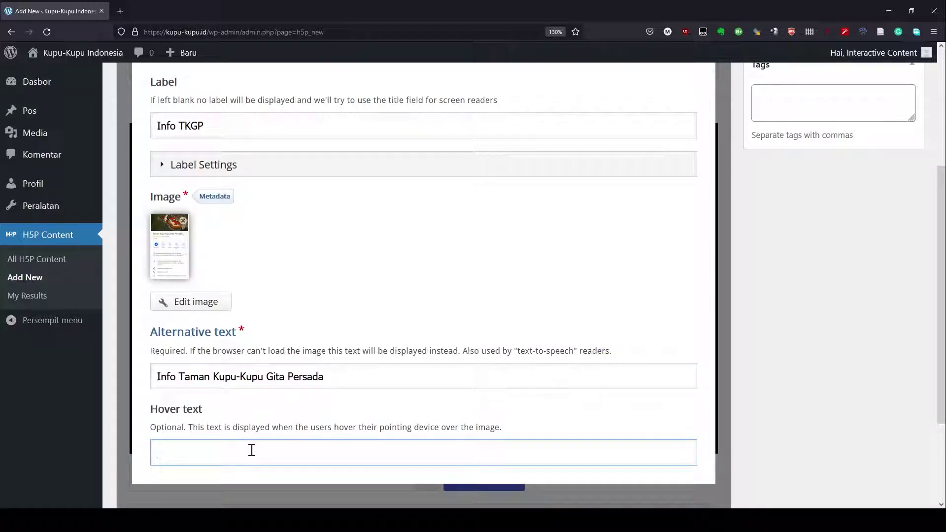
key(ctrl+v)
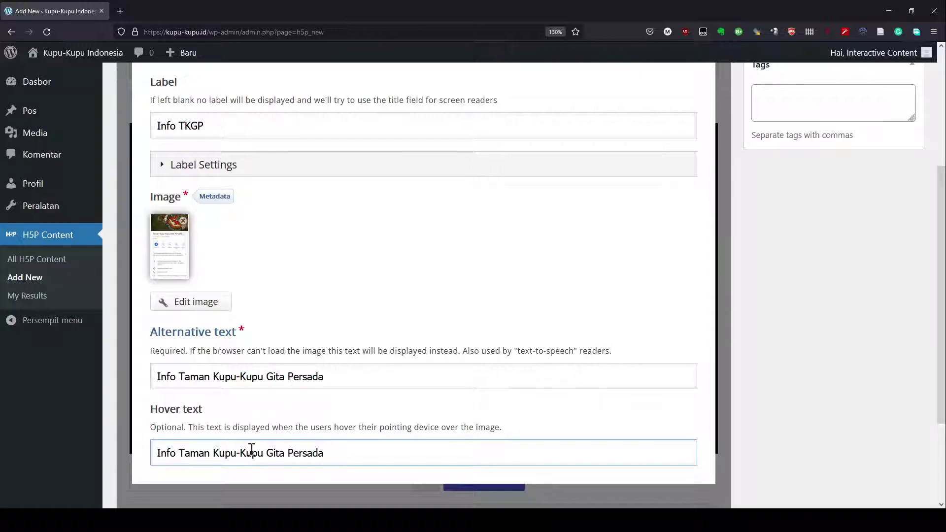
key(Home)
key(ctrl+shift+Right)
text(Kunjungi)
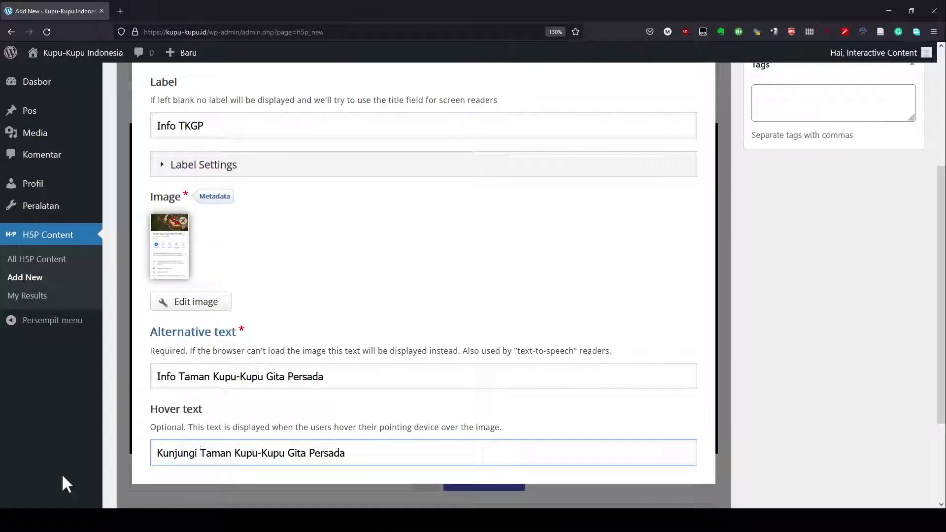
scroll(590, 302, up, 3)
scroll(591, 301, down, 2)
scroll(593, 302, up, 3)
click(682, 191)
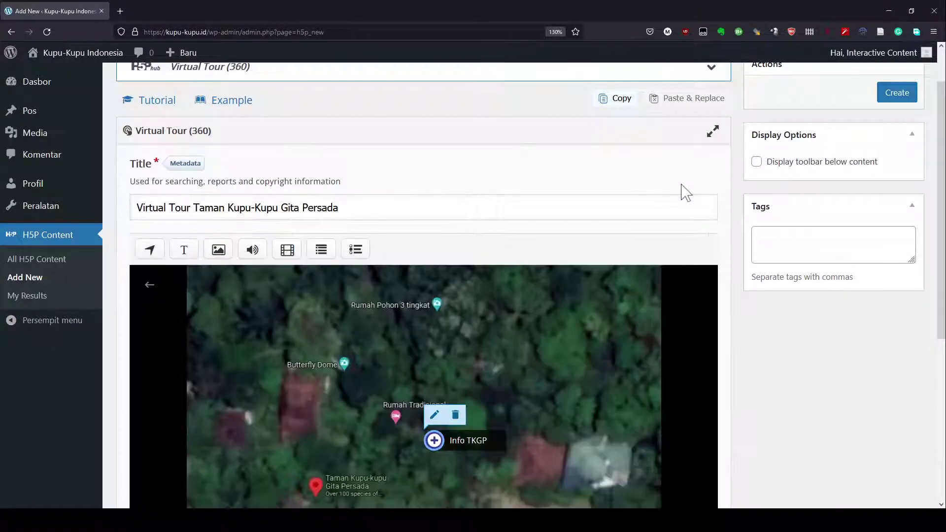
Move the Info TKGP marker to just above the middle Jl. Wan Abdurrahman road label on the map.
scroll(564, 281, down, 2)
scroll(455, 313, down, 2)
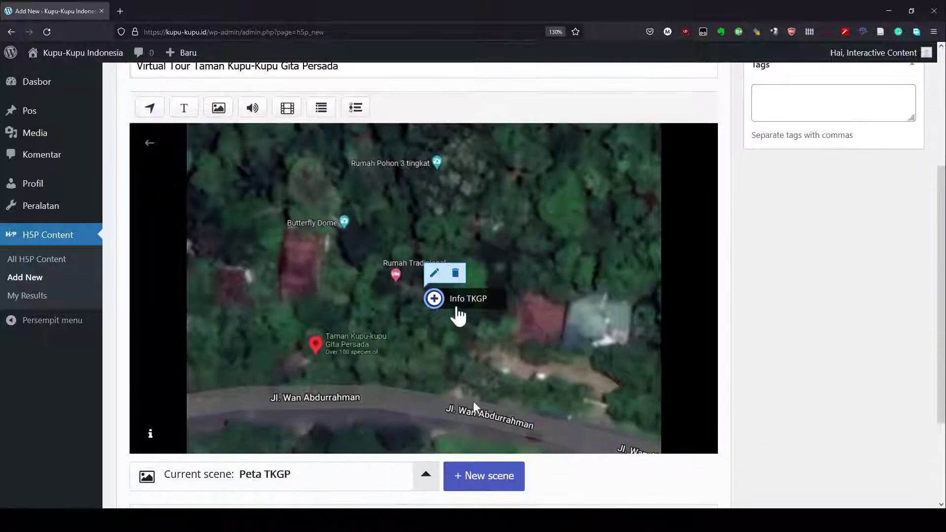
drag(451, 305, 327, 380)
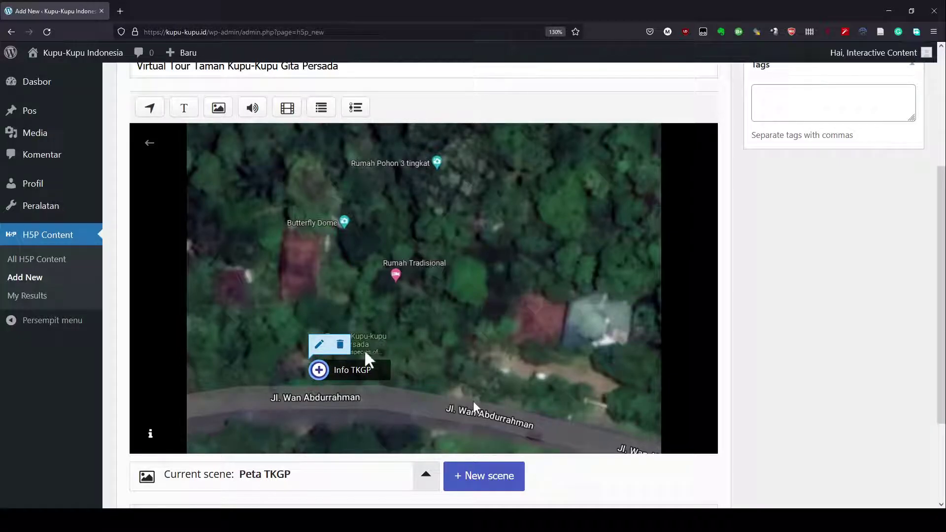
drag(320, 372, 500, 398)
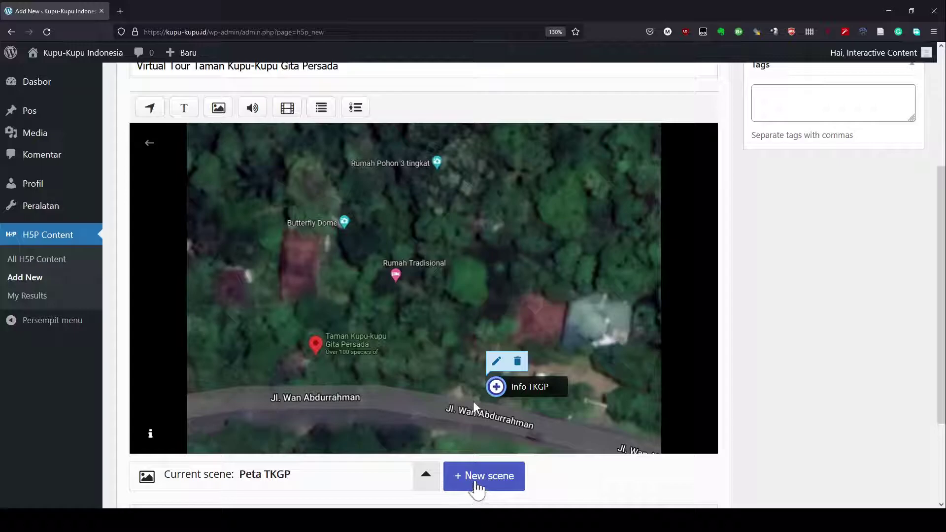
Create a new 360 image scene titled "TKGP Gazebo" and upload the gazebo panorama as its background.
click(474, 482)
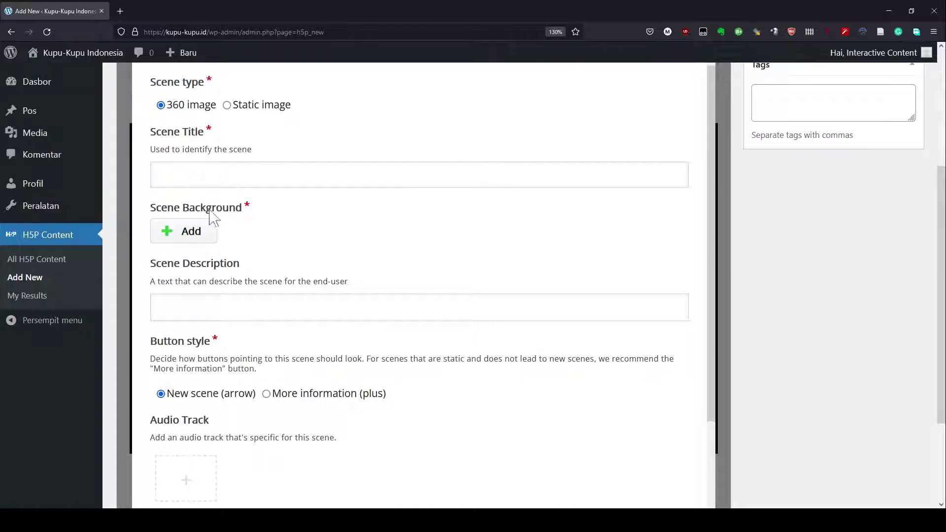
click(209, 174)
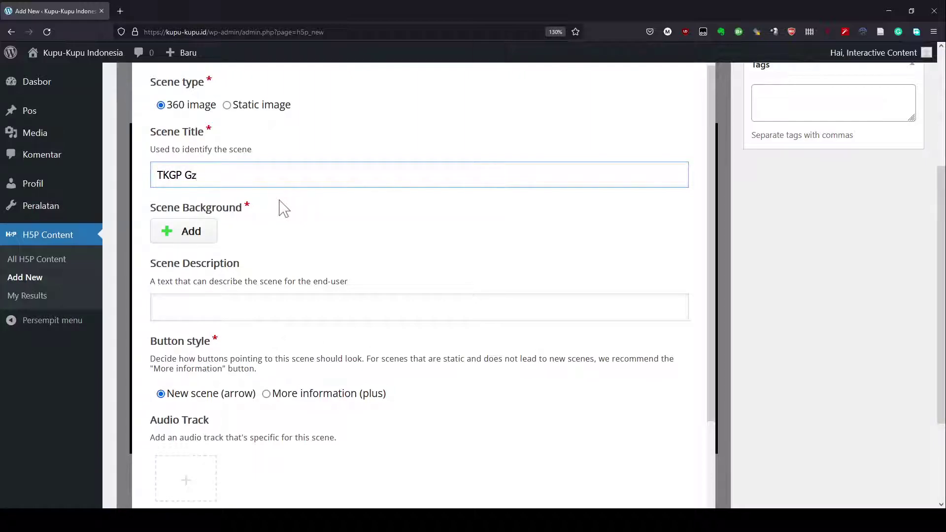
key(Left)
key(Left)
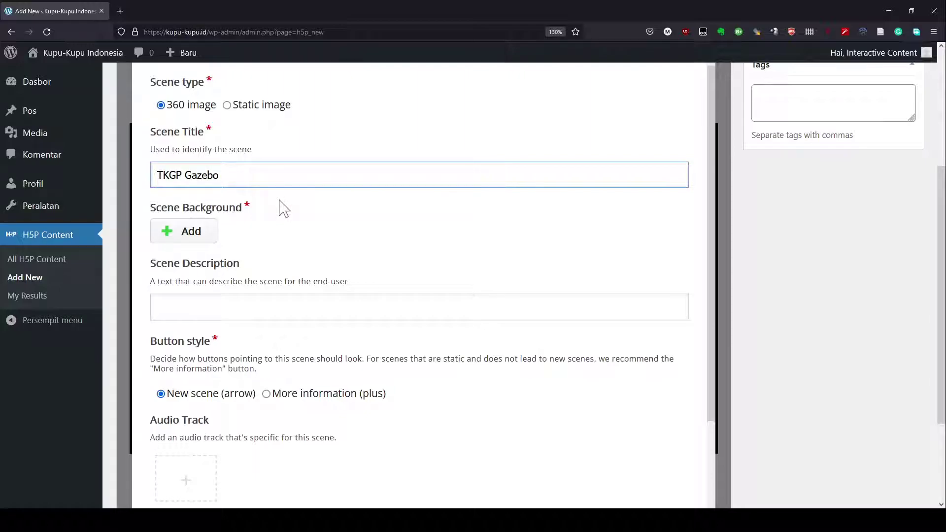
click(187, 236)
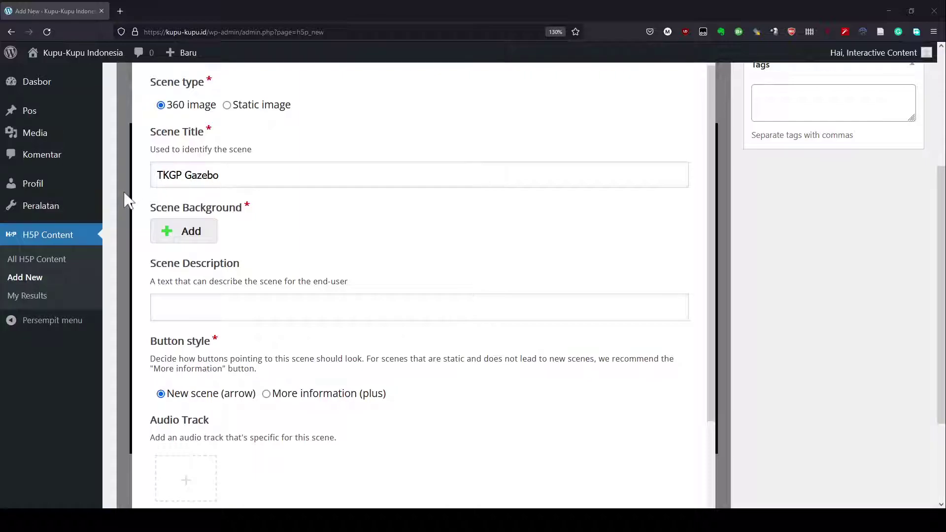
double_click(182, 110)
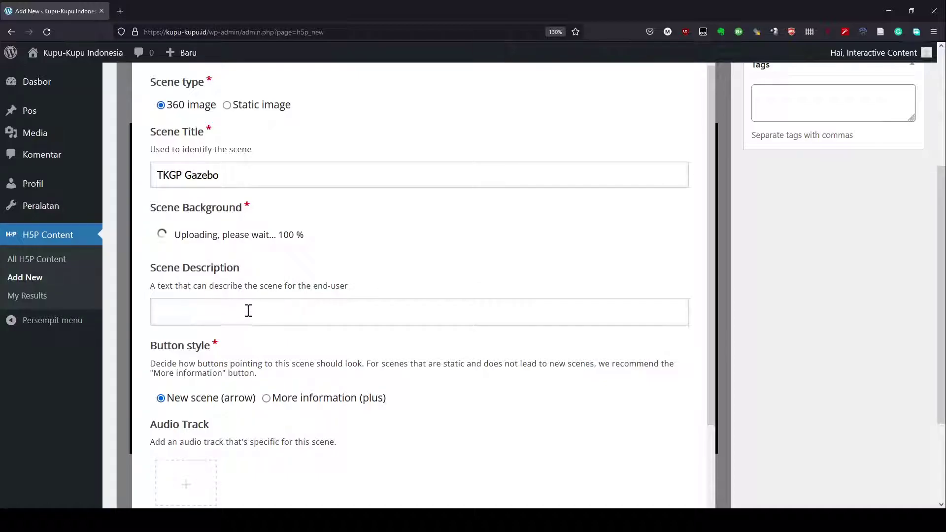
scroll(250, 310, up, 2)
scroll(250, 310, down, 2)
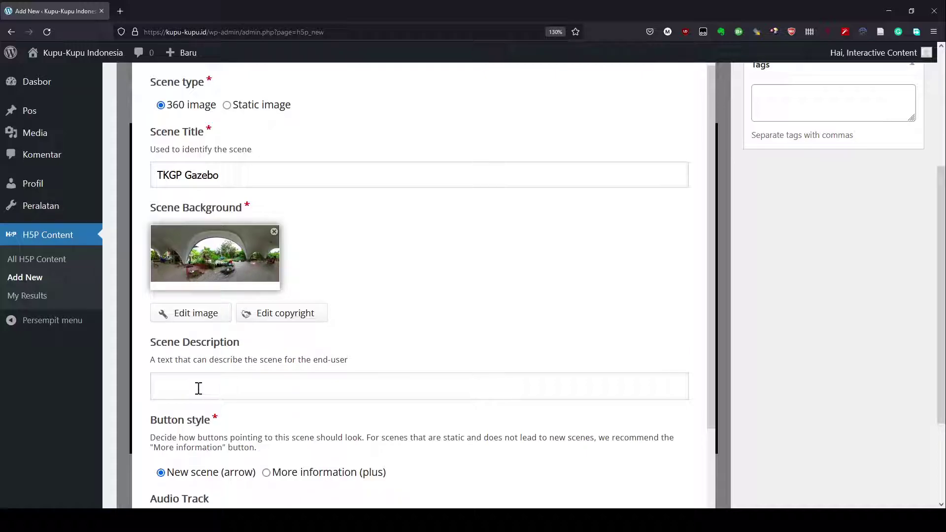
Set the gazebo scene's description to "Gazebo" and finish the scene.
click(198, 388)
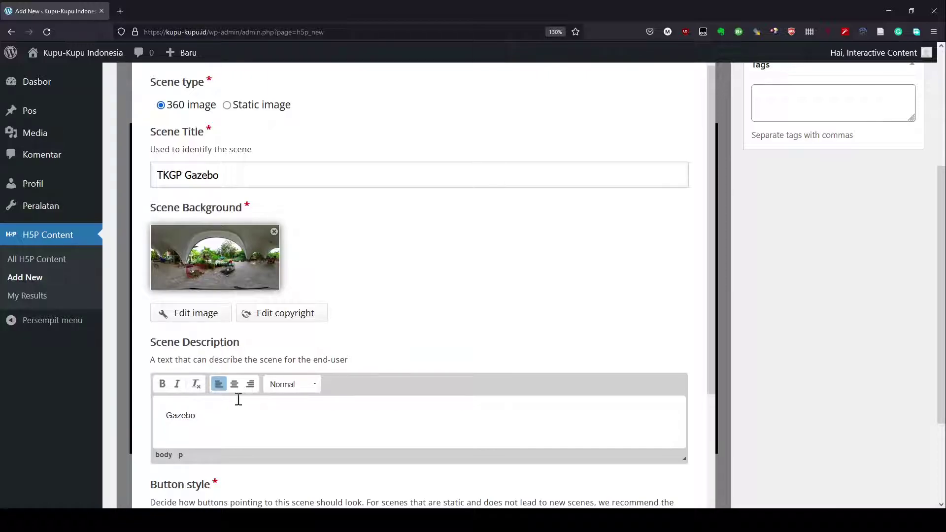
scroll(259, 392, down, 5)
scroll(250, 385, up, 5)
scroll(640, 167, up, 3)
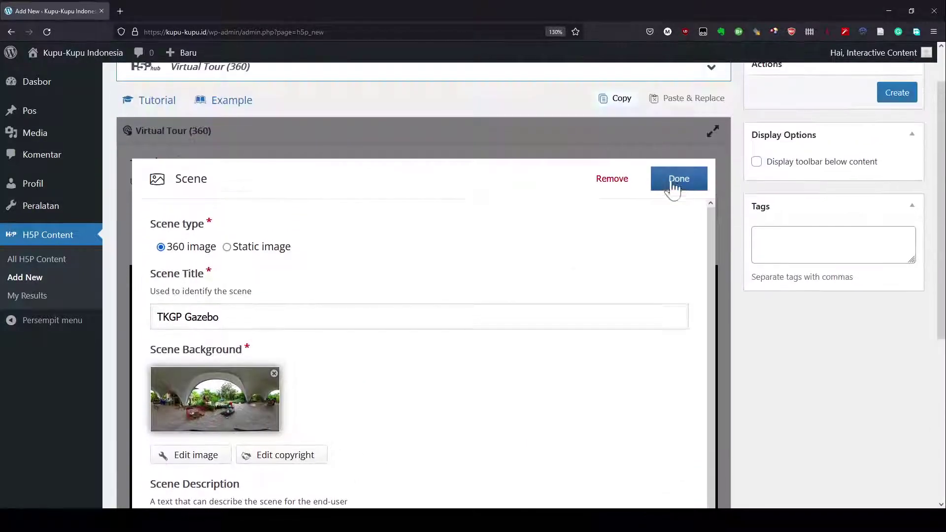
click(683, 186)
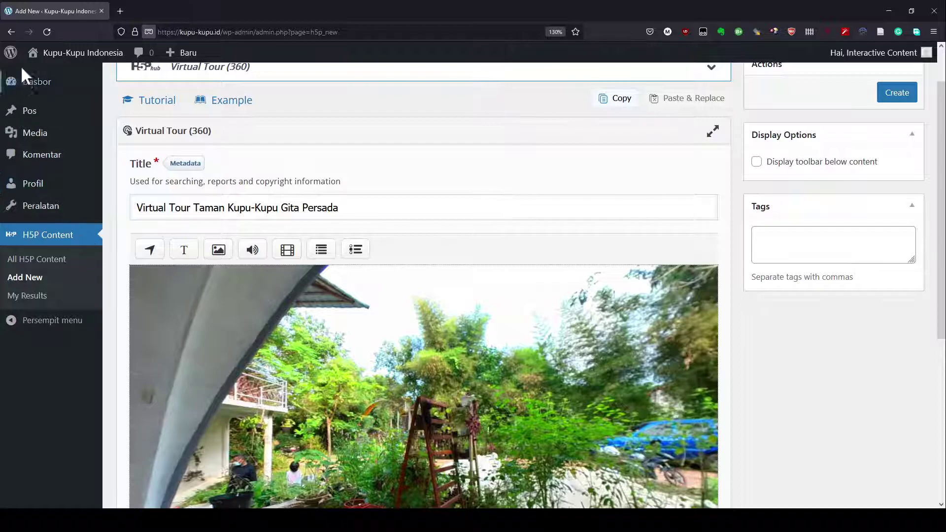
Collapse the WordPress admin sidebar and enlarge the page zoom to 140%.
mouse_move(12, 55)
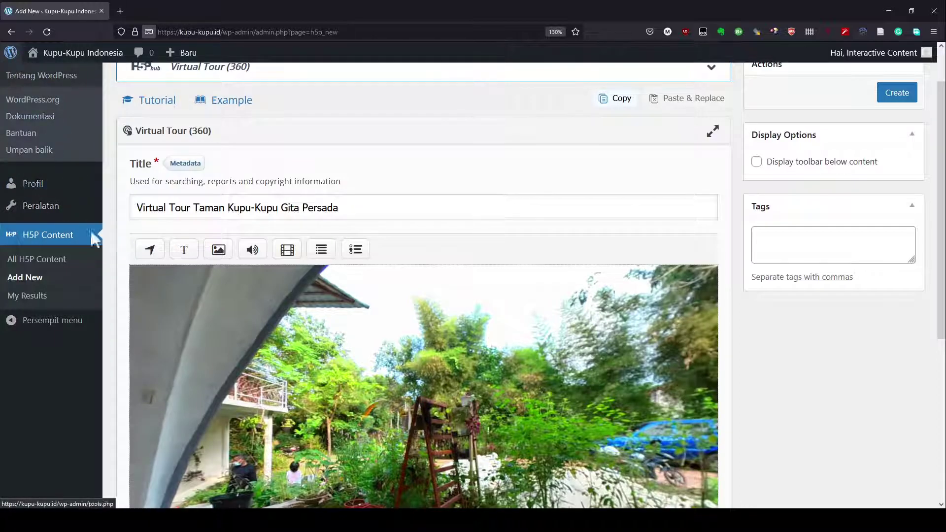
click(46, 322)
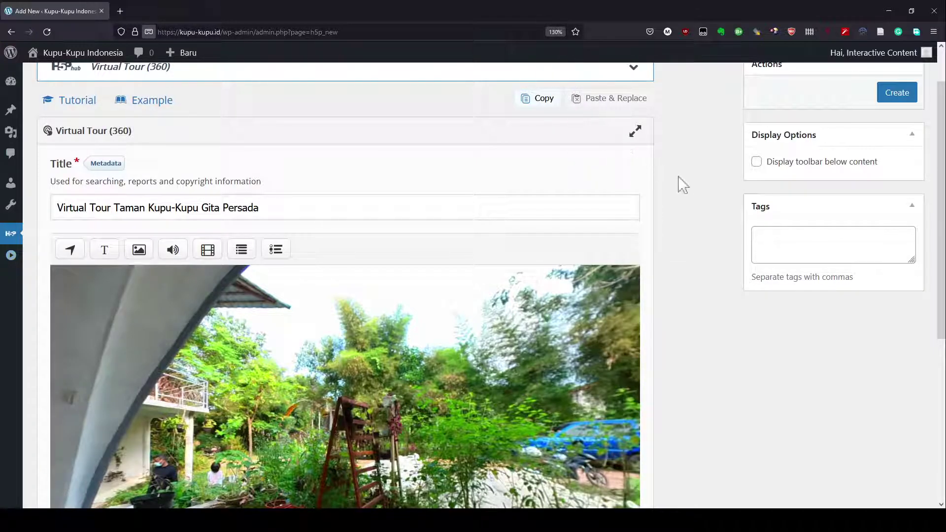
key(ctrl+plus)
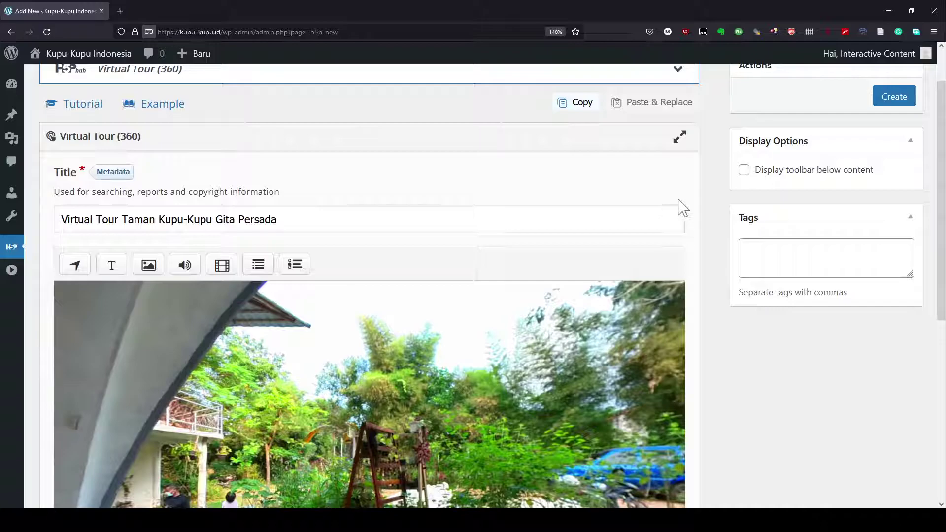
scroll(681, 207, up, 2)
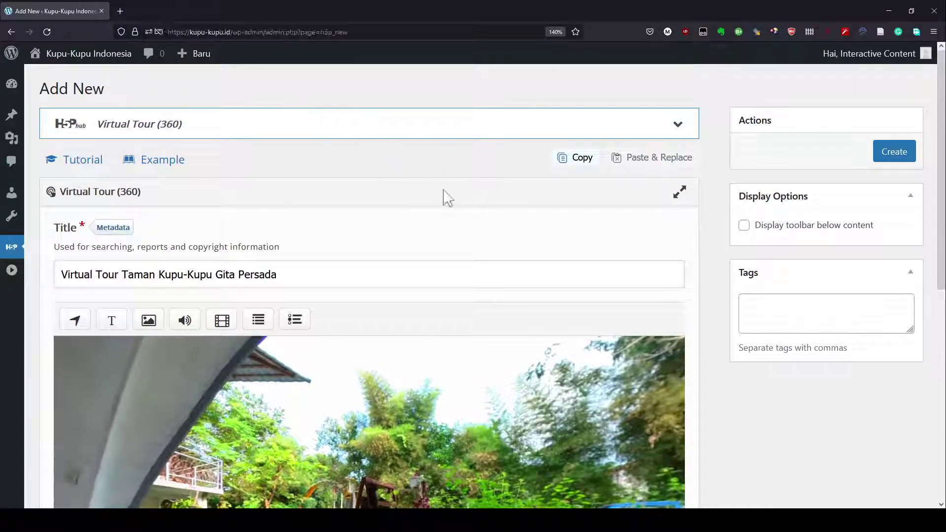
Look around the TKGP Gazebo panorama and view the list of available scenes.
scroll(494, 323, down, 5)
drag(494, 323, 334, 188)
drag(199, 361, 320, 310)
scroll(234, 488, down, 2)
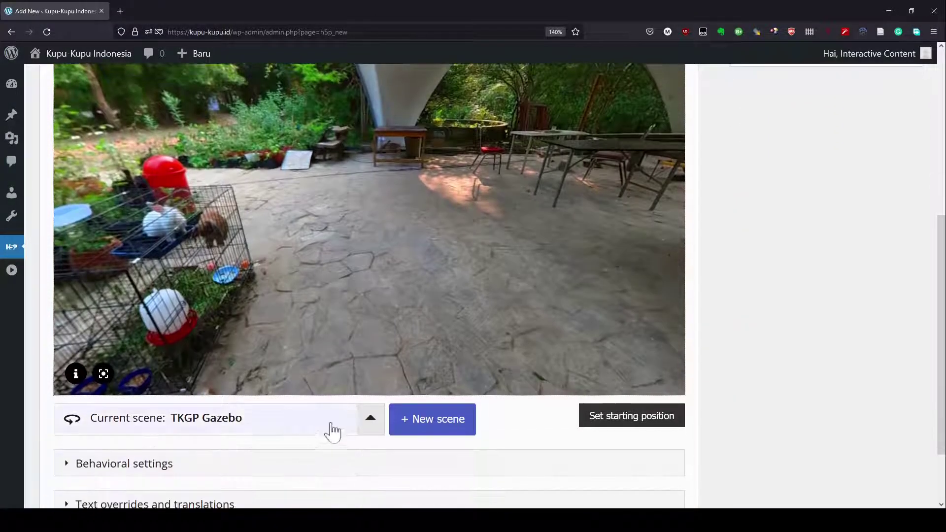
click(370, 419)
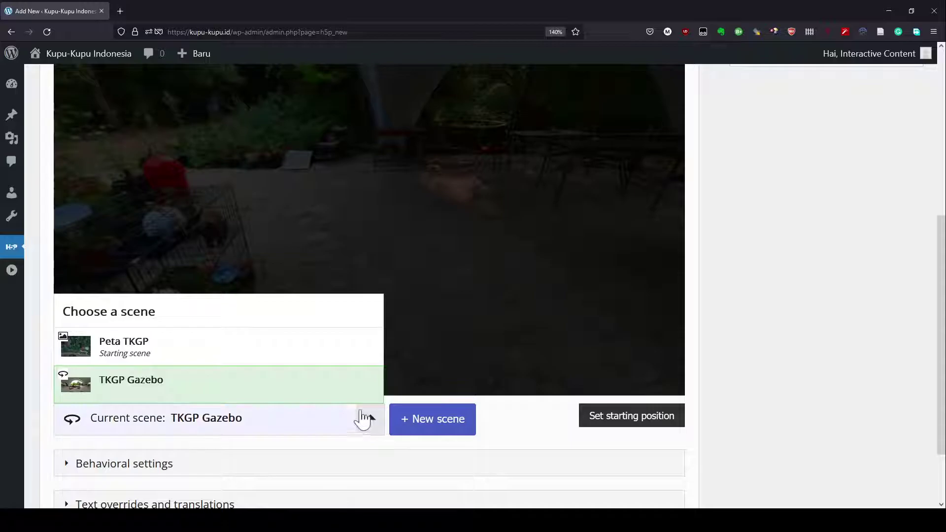
Start another new 360 image scene and title it "TKGP Museum".
click(419, 420)
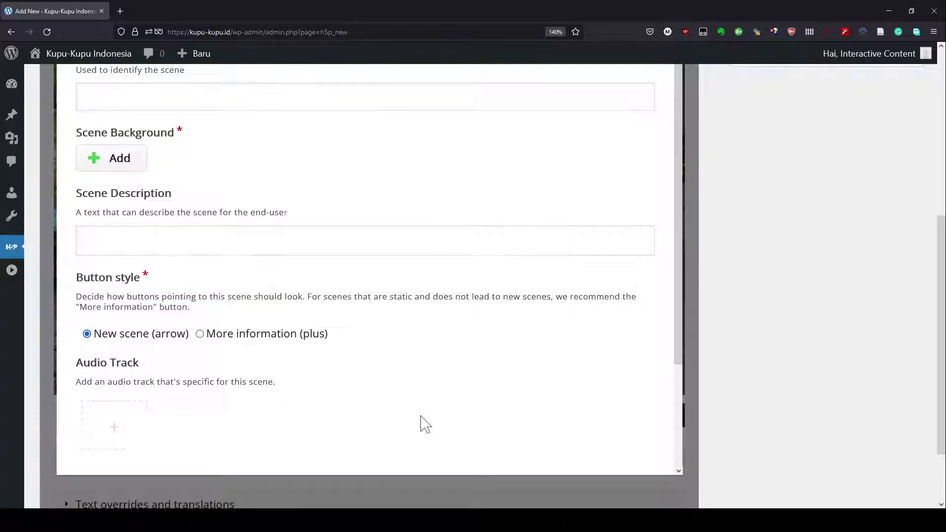
scroll(221, 241, up, 2)
scroll(221, 241, up, 3)
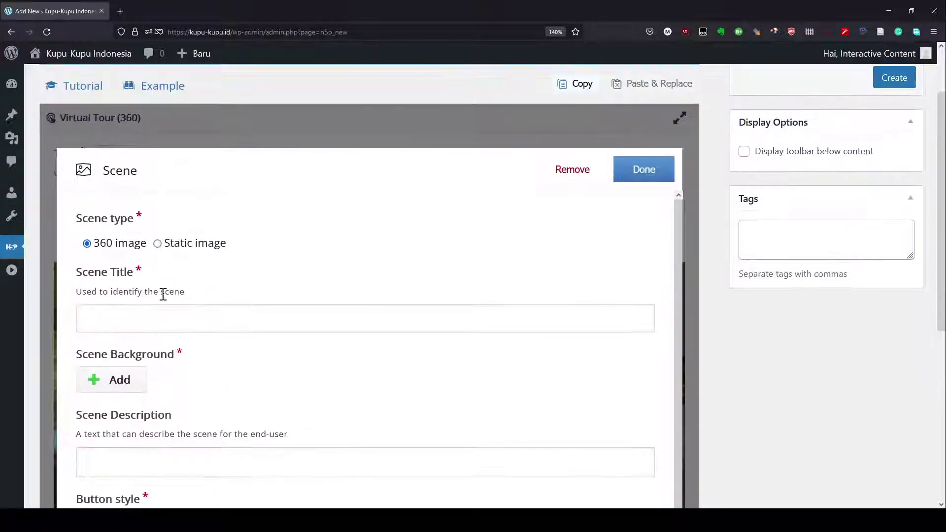
click(136, 316)
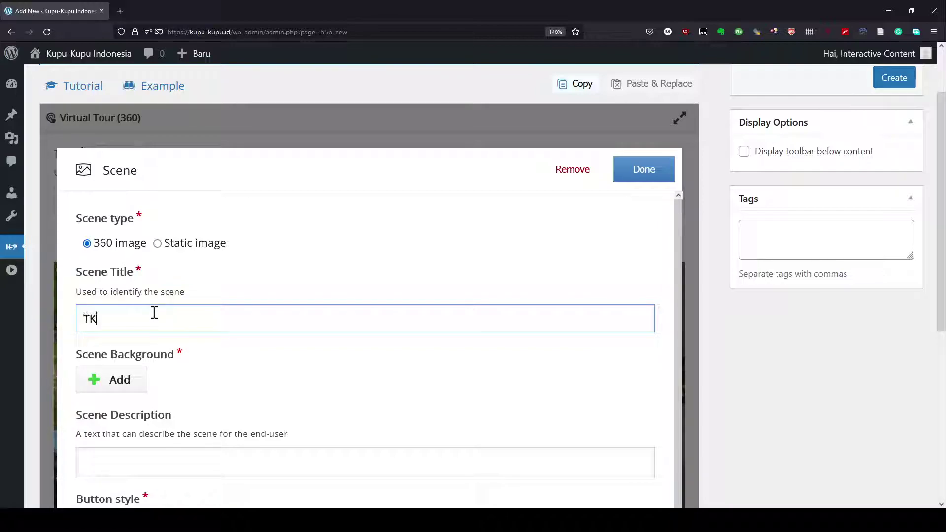
text(TKGP Museum)
Set the museum scene's description to "Museum Kupu-Kupu" and upload its background image.
click(192, 459)
scroll(194, 467, down, 3)
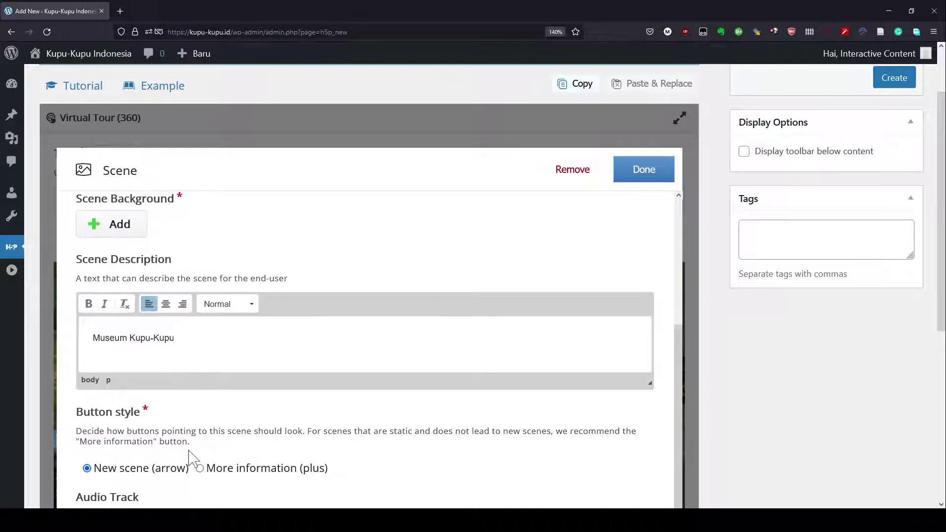
click(109, 237)
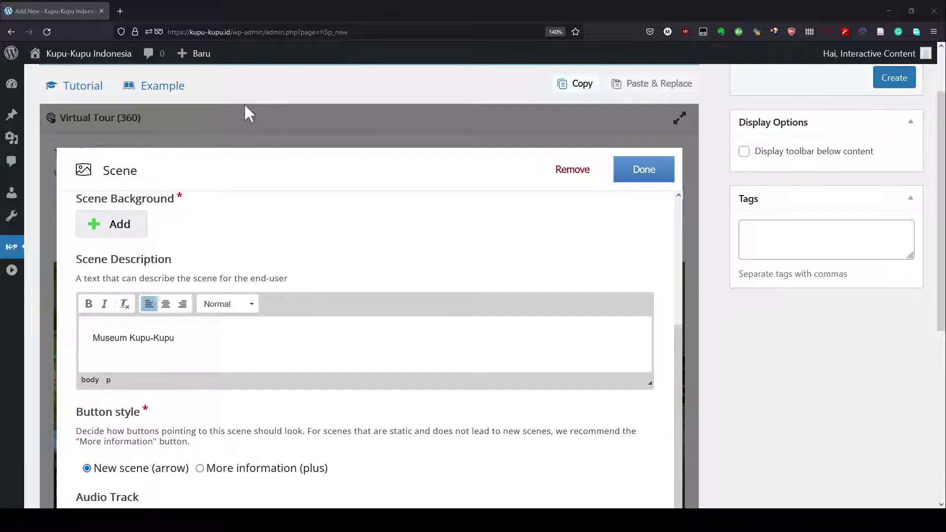
key(Return)
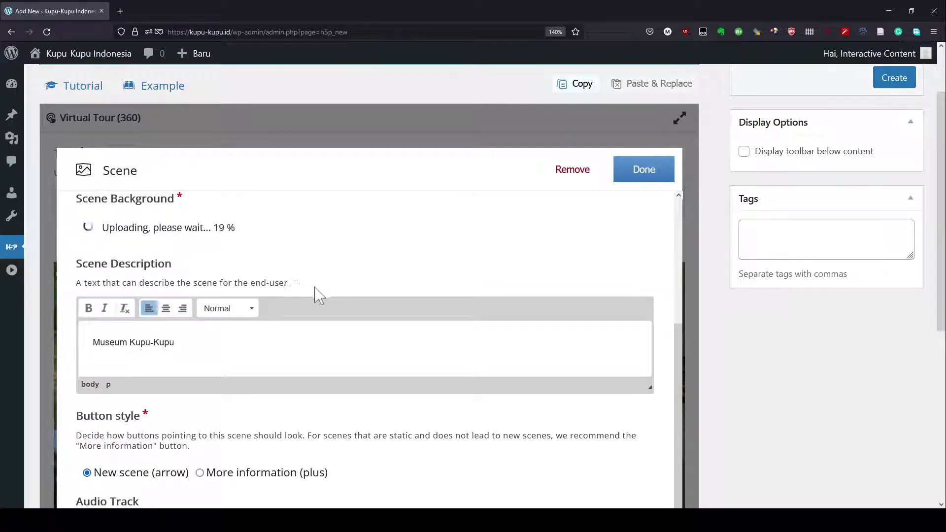
Save the TKGP Museum scene and set its starting position facing the wall corner beside the large framed butterfly painting.
scroll(315, 295, up, 3)
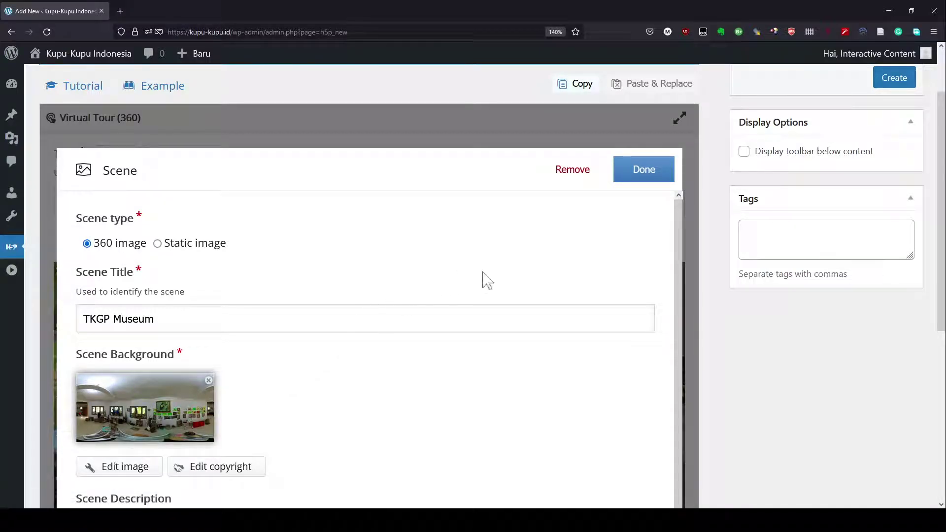
click(635, 174)
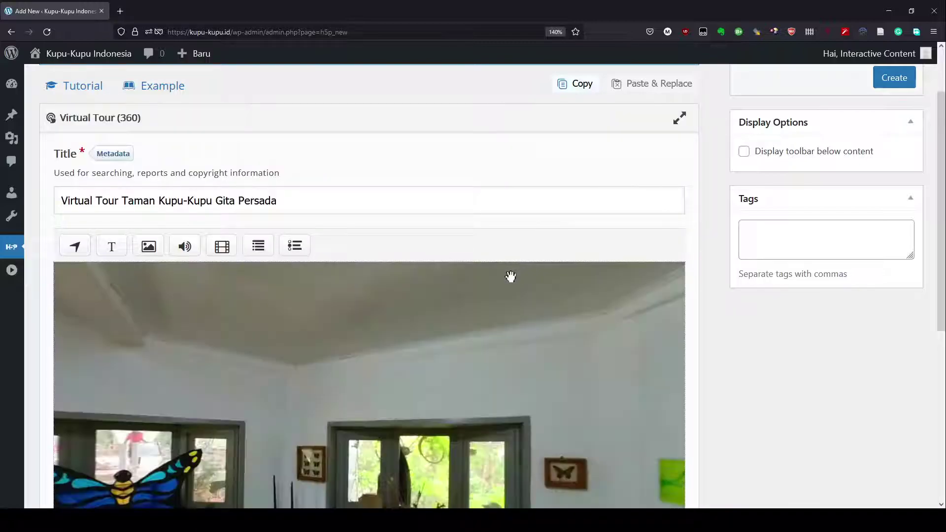
scroll(510, 277, down, 5)
scroll(510, 277, down, 2)
drag(528, 205, 139, 208)
mouse_move(380, 207)
mouse_down()
mouse_move(330, 209)
mouse_move(76, 163)
mouse_move(345, 181)
mouse_move(391, 214)
mouse_up()
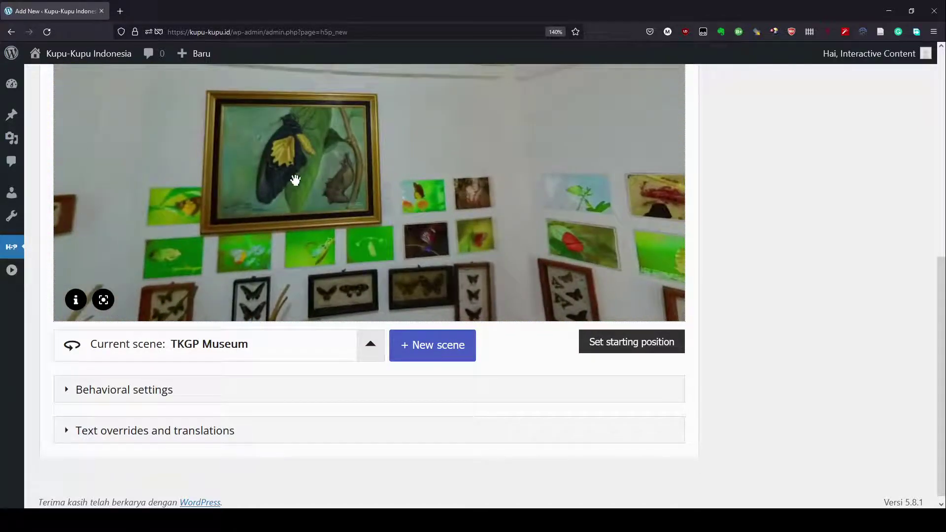
scroll(295, 182, up, 2)
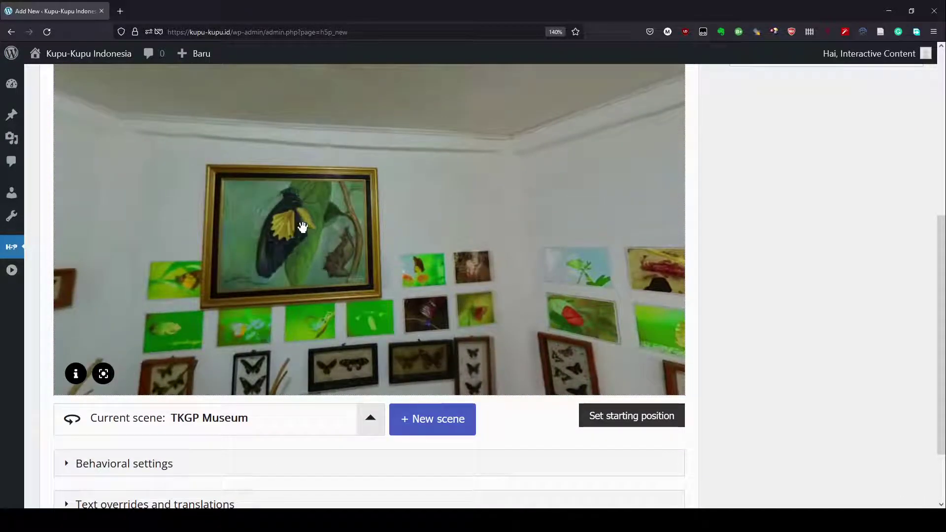
drag(306, 214, 222, 215)
drag(574, 283, 162, 214)
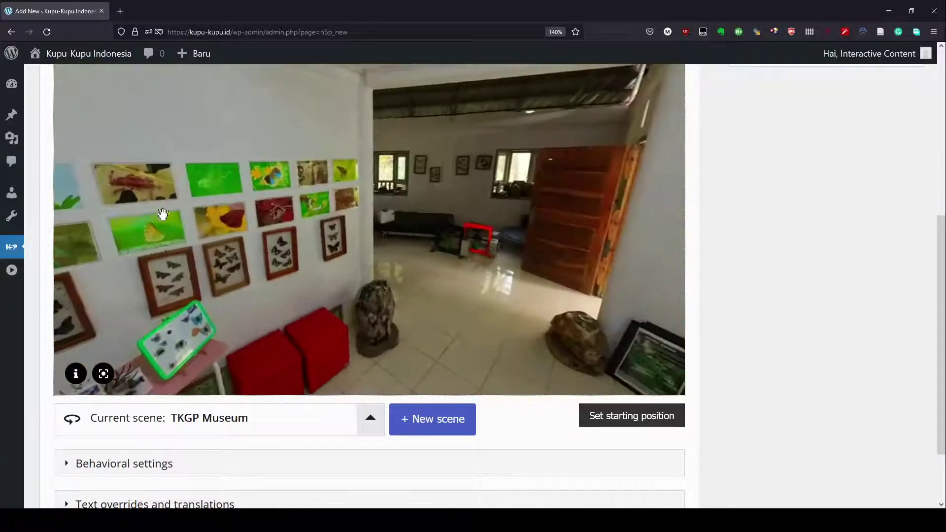
drag(349, 217, 703, 281)
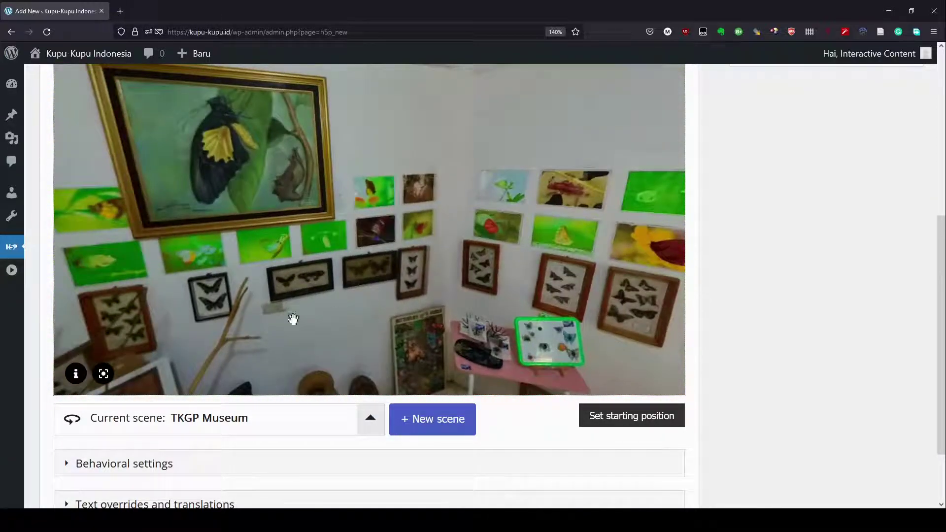
drag(293, 319, 381, 411)
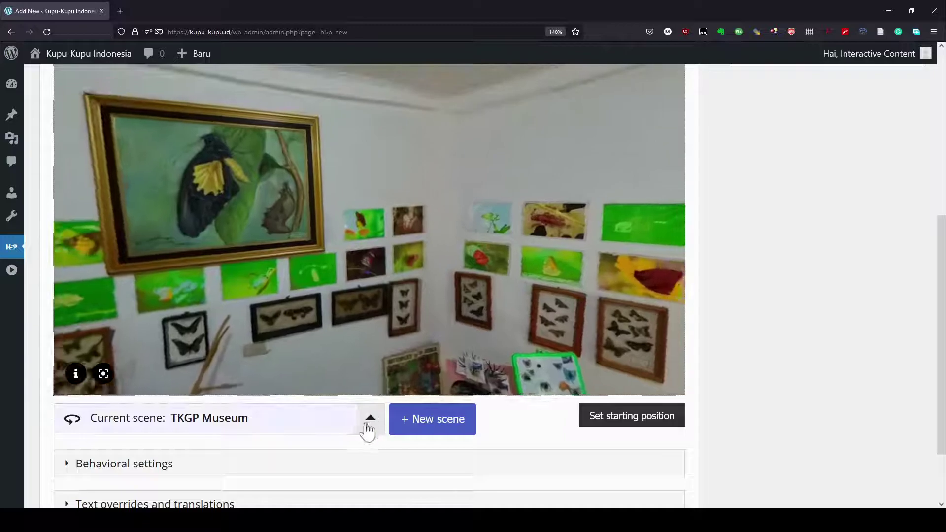
click(630, 420)
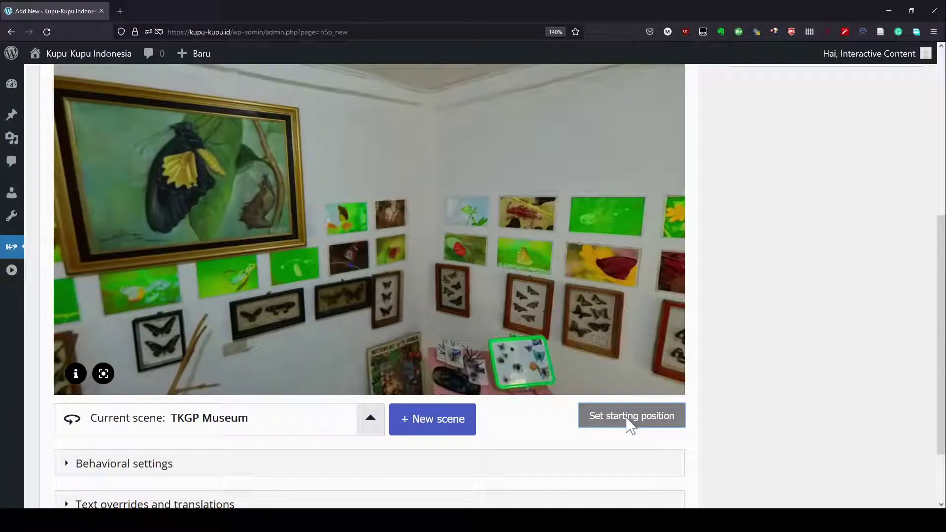
Add an image interaction to the museum scene, upload the butterfly painting photo and label it "Lukisan Troides helena".
drag(283, 229, 331, 264)
scroll(333, 264, up, 3)
scroll(333, 264, down, 2)
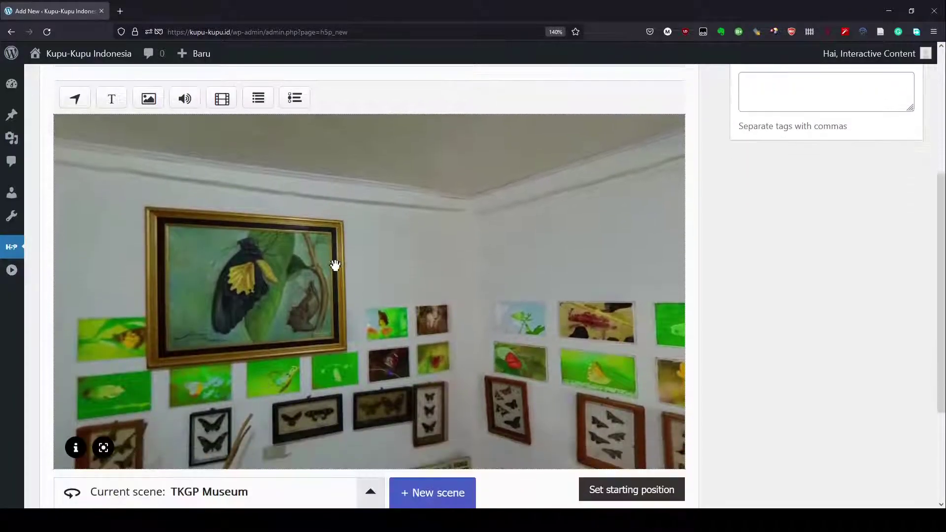
click(149, 100)
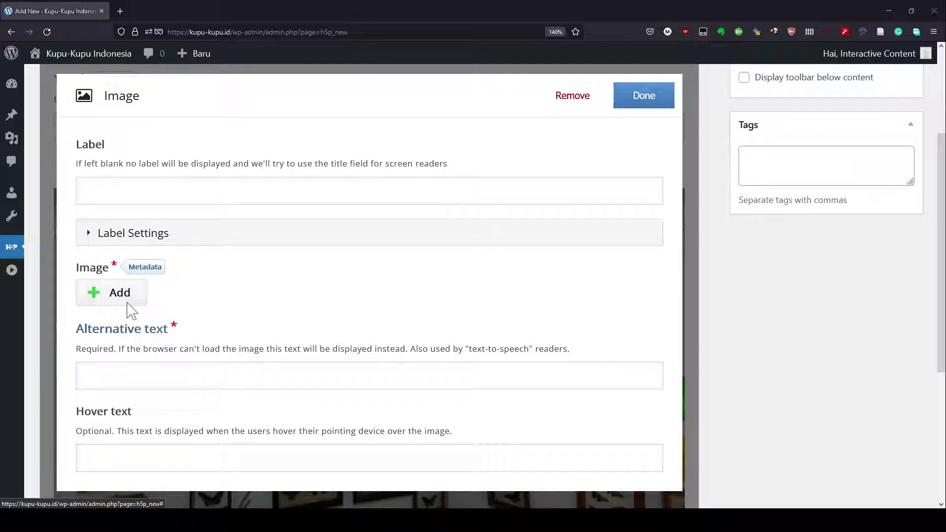
click(128, 302)
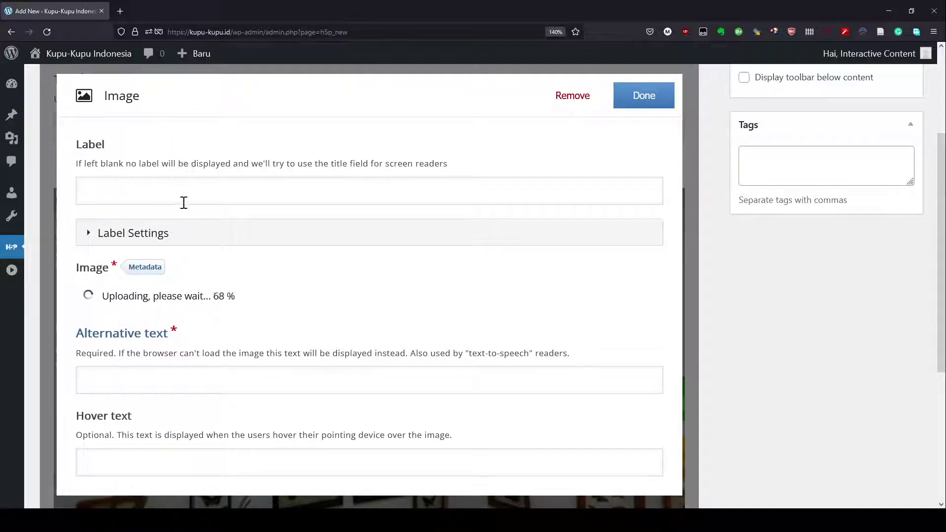
click(194, 191)
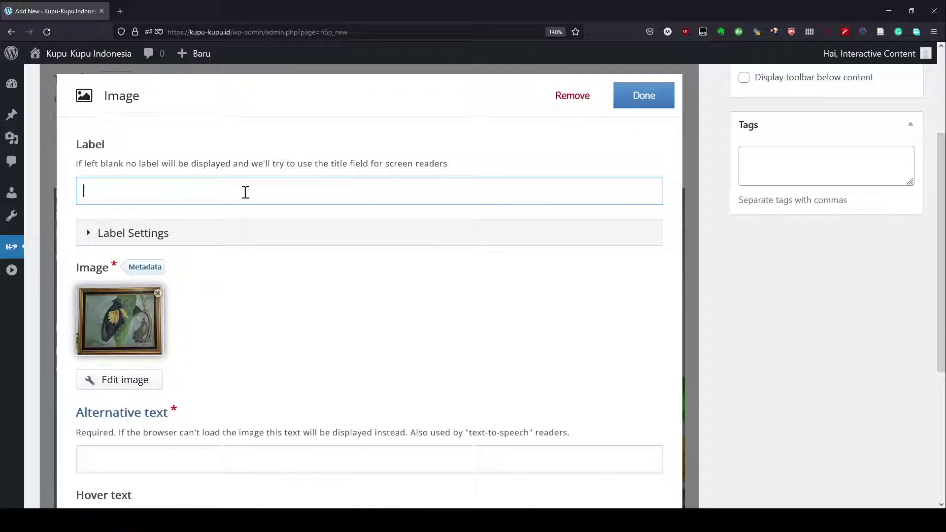
text(Lus)
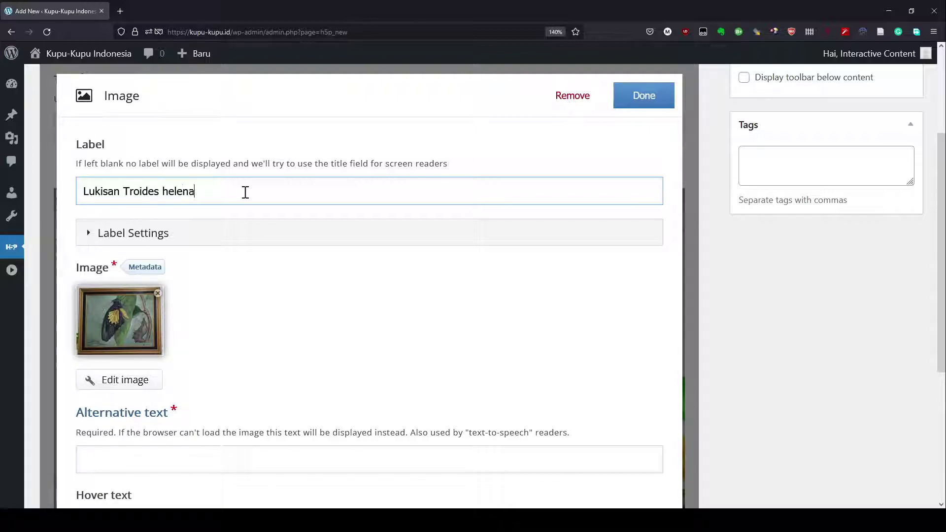
Copy the label "Lukisan Troides helena" into the image's alternative text.
triple_click(245, 192)
key(ctrl+c)
scroll(266, 296, down, 2)
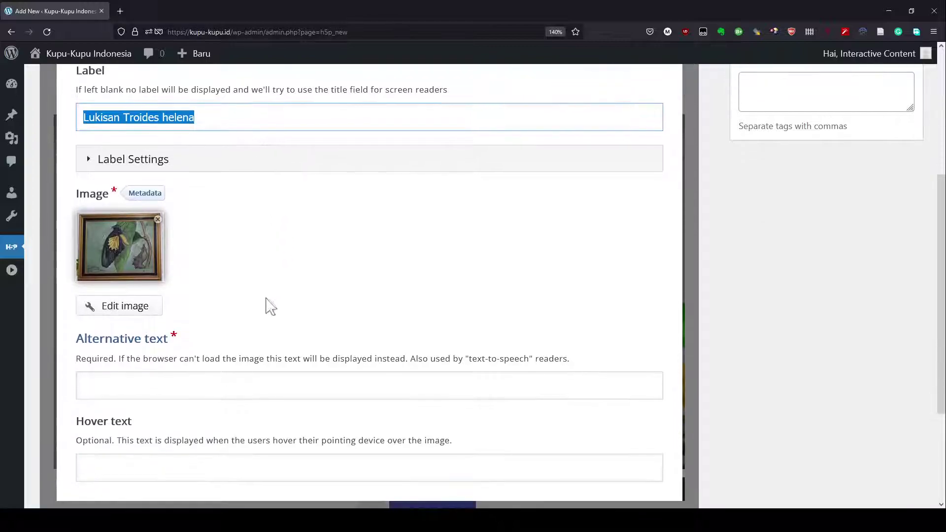
click(196, 388)
key(ctrl+v)
Set the image's hover text to "Lukisan Troides helena, kupu-kupu langka yang dilindungi" and save the interaction.
click(188, 470)
key(ctrl+v)
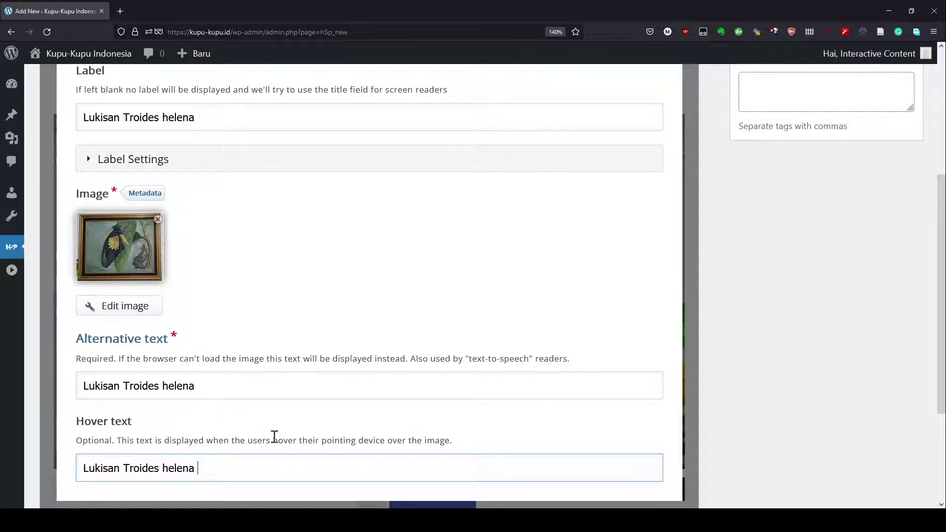
text(kup)
text(ka yang dilindungi)
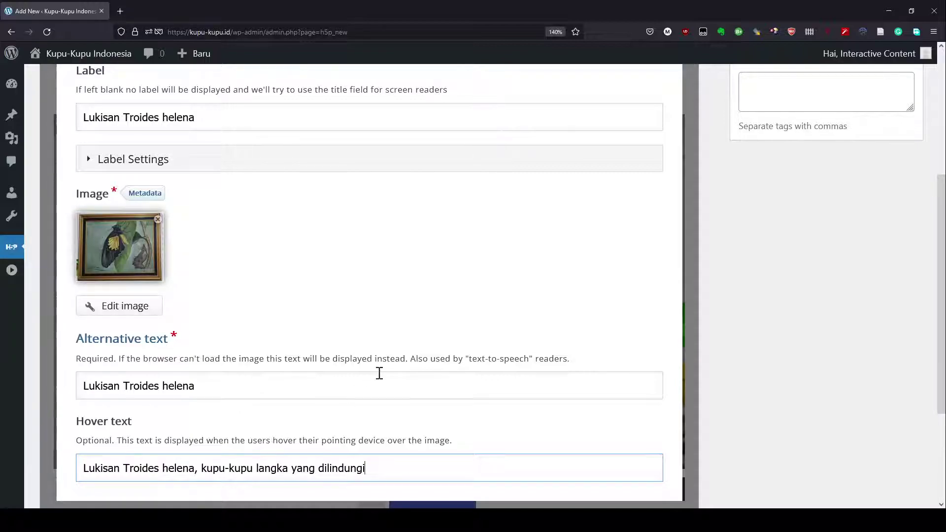
scroll(382, 380, up, 3)
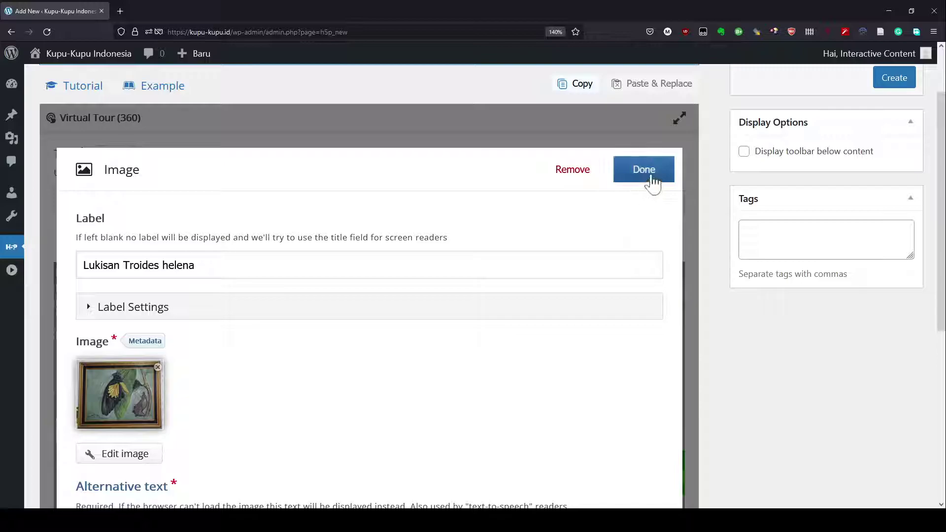
click(643, 169)
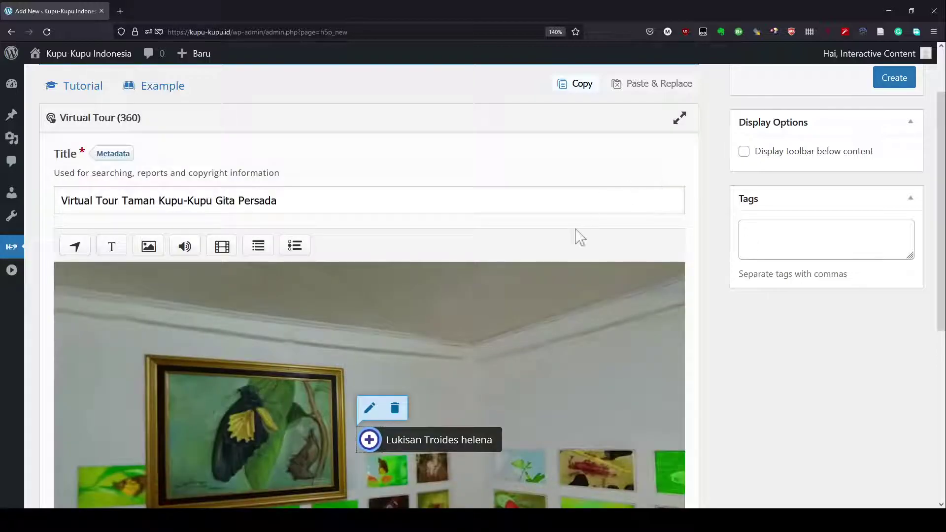
Try to move the Lukisan Troides helena hotspot onto the upper-left corner of the painting.
scroll(485, 367, down, 2)
mouse_move(370, 365)
mouse_down()
mouse_move(258, 367)
mouse_move(226, 406)
mouse_move(176, 418)
mouse_move(235, 412)
mouse_move(187, 314)
mouse_up()
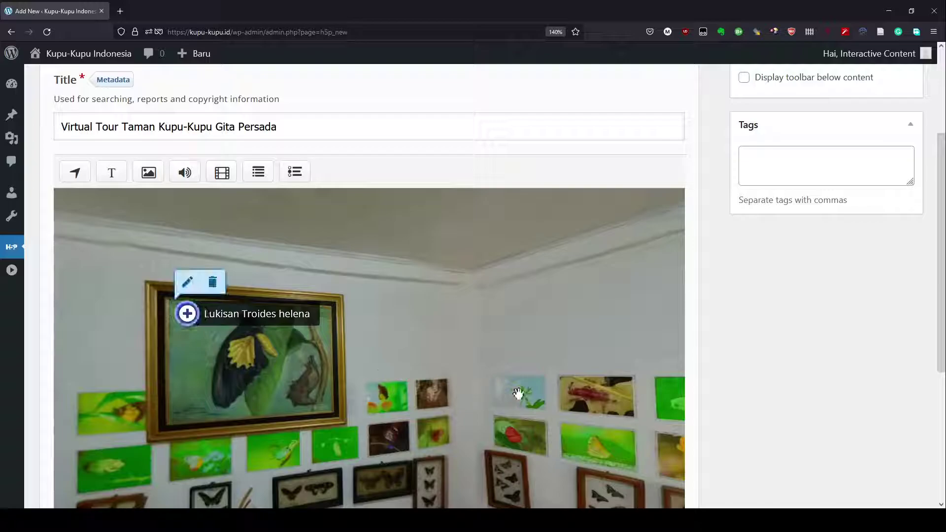
click(201, 325)
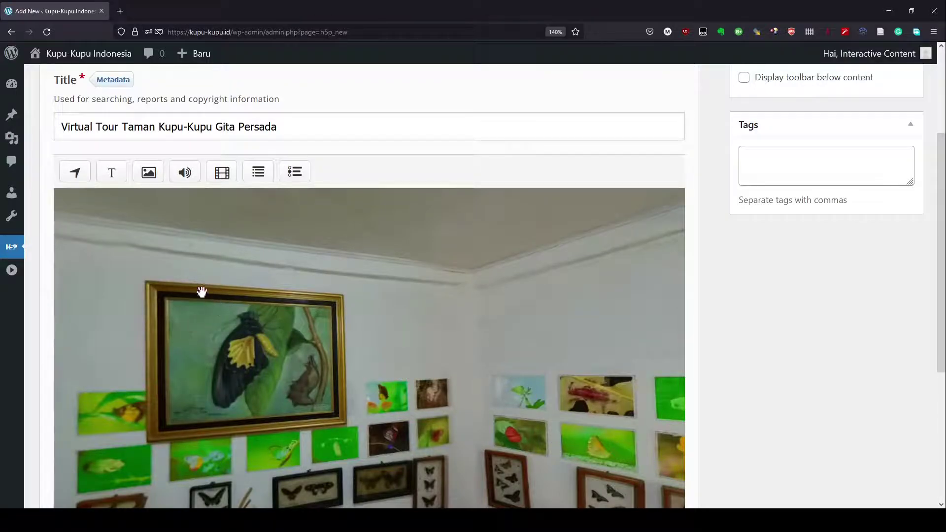
scroll(356, 301, down, 3)
scroll(356, 301, up, 3)
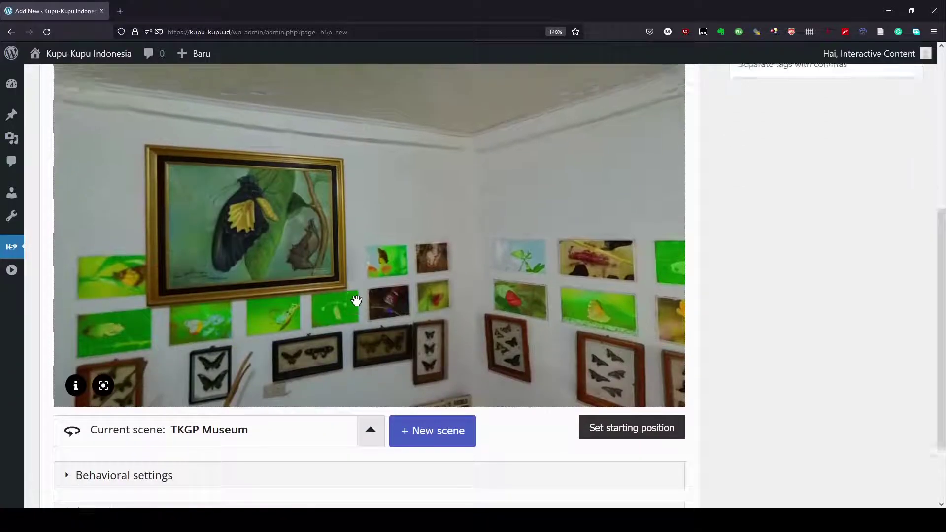
scroll(356, 301, up, 2)
scroll(318, 305, down, 2)
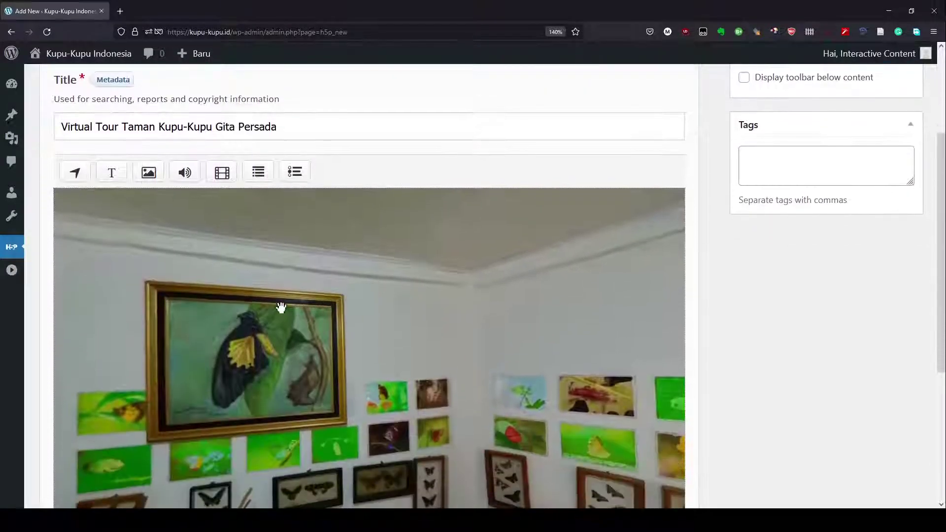
drag(281, 308, 278, 312)
scroll(282, 303, up, 3)
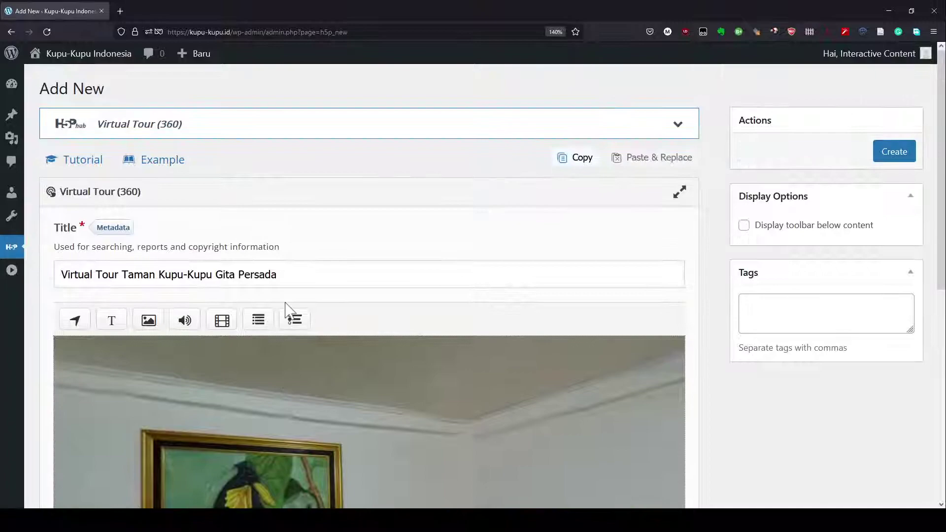
scroll(319, 278, down, 3)
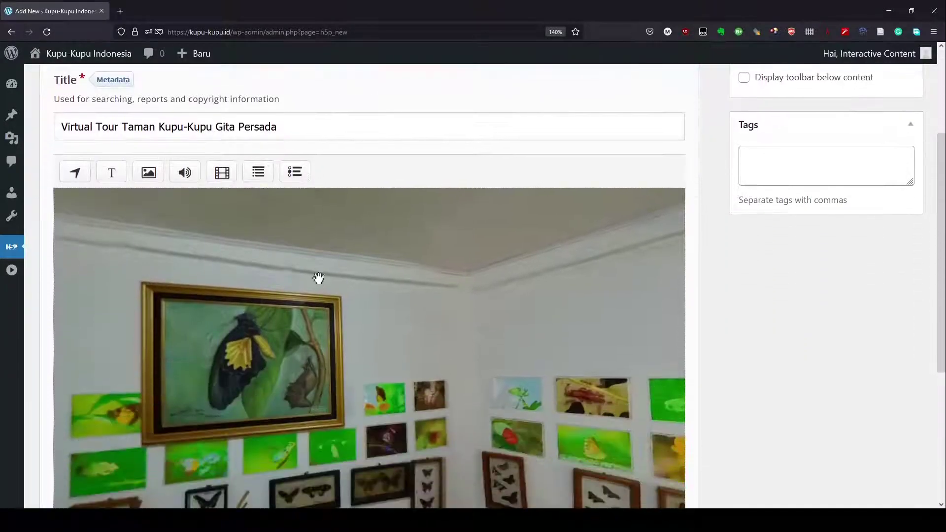
scroll(325, 277, up, 2)
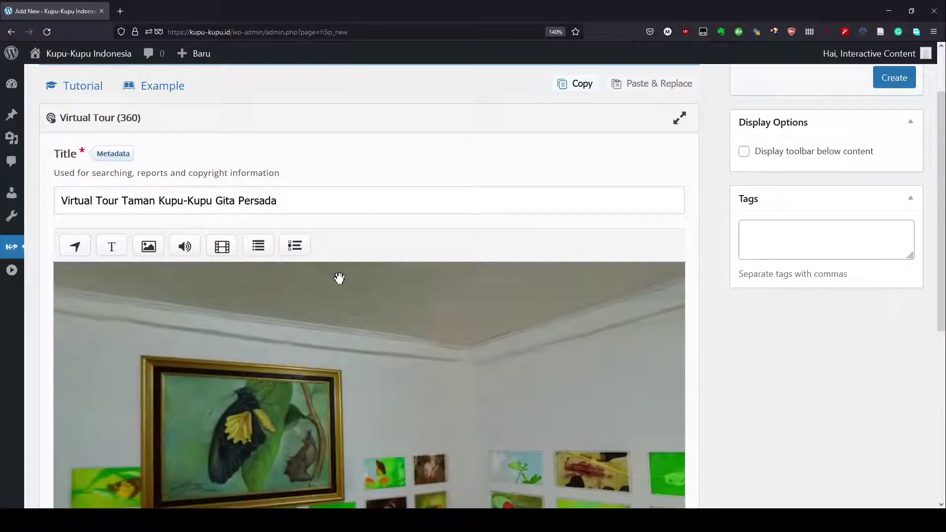
Try the Virtual Tour editor in full-screen view and return to the normal page view.
click(680, 120)
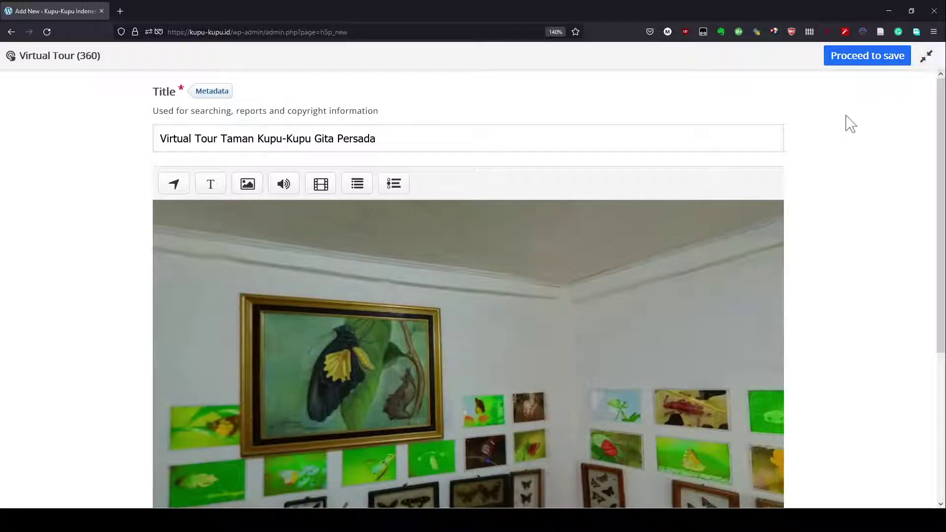
click(926, 58)
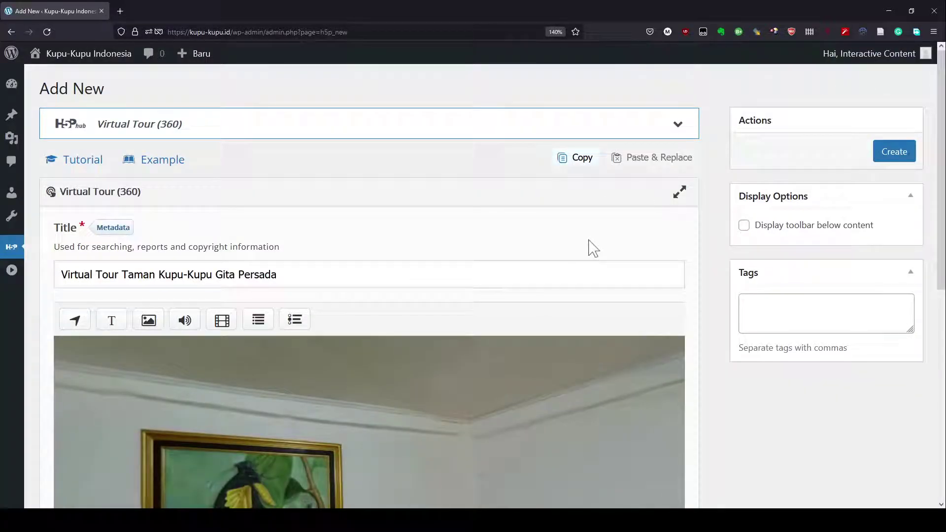
scroll(588, 246, down, 3)
scroll(589, 237, up, 1)
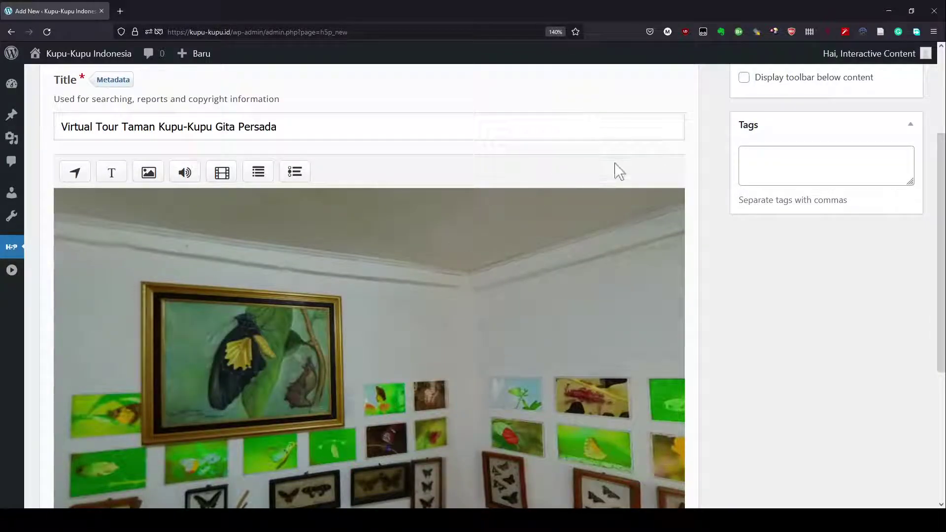
scroll(620, 171, up, 2)
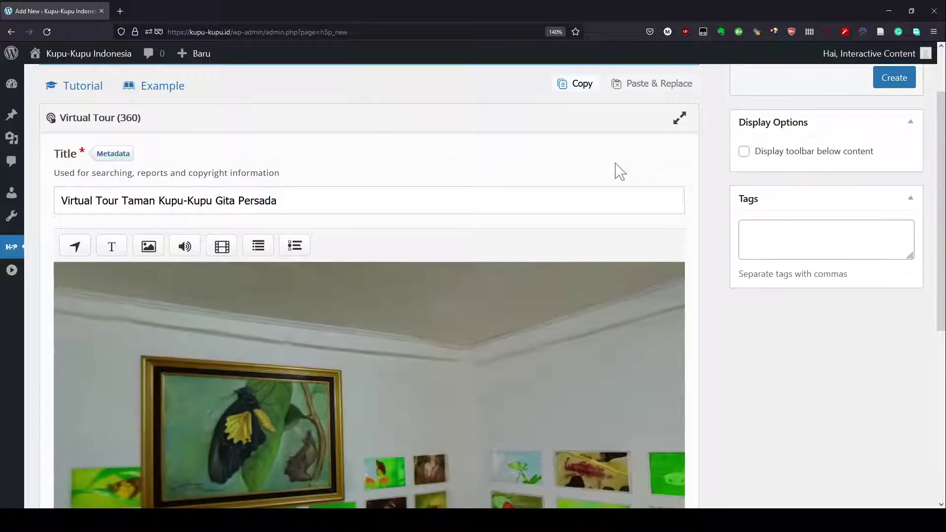
Show the editor full screen and move the Lukisan Troides helena hotspot to the lower-left corner of the painting's frame.
click(677, 120)
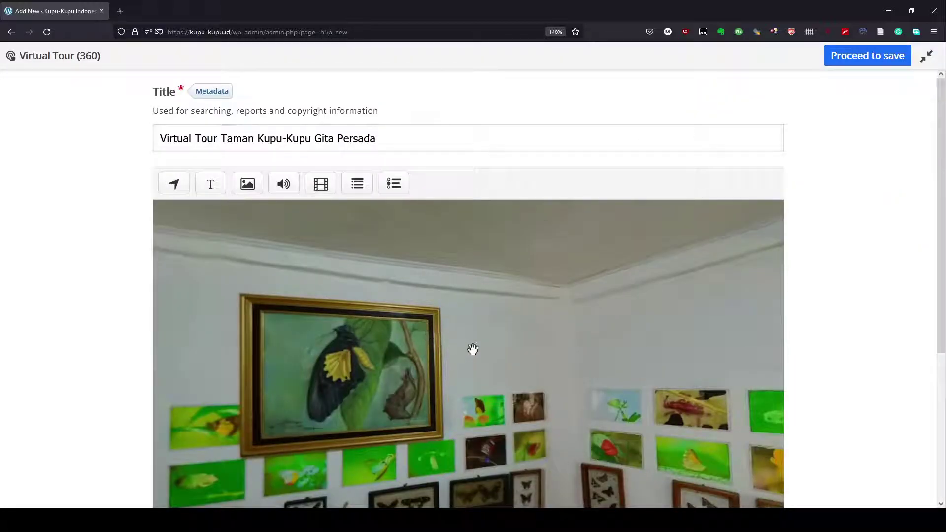
scroll(471, 340, down, 2)
mouse_move(494, 287)
mouse_down()
mouse_move(490, 253)
mouse_move(352, 232)
mouse_move(405, 222)
mouse_move(486, 312)
mouse_move(416, 380)
mouse_move(460, 339)
mouse_up()
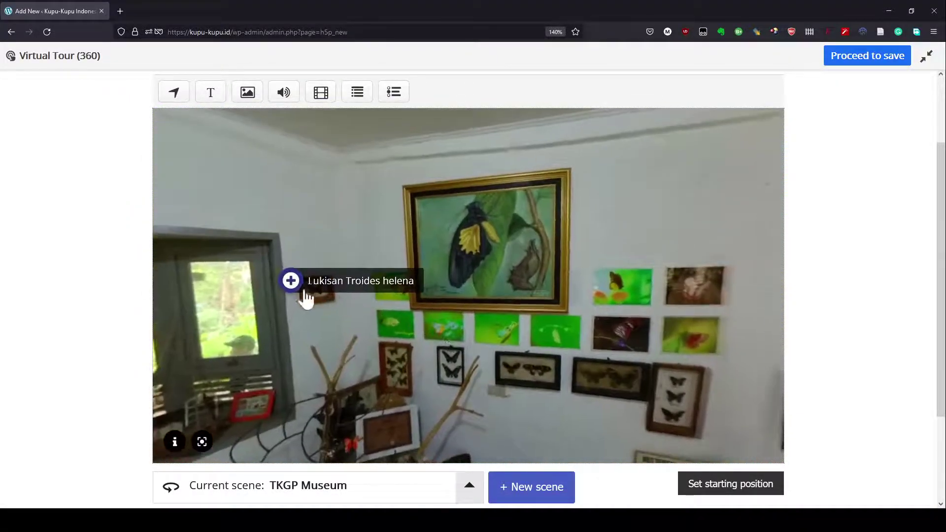
drag(291, 281, 424, 307)
drag(491, 239, 563, 256)
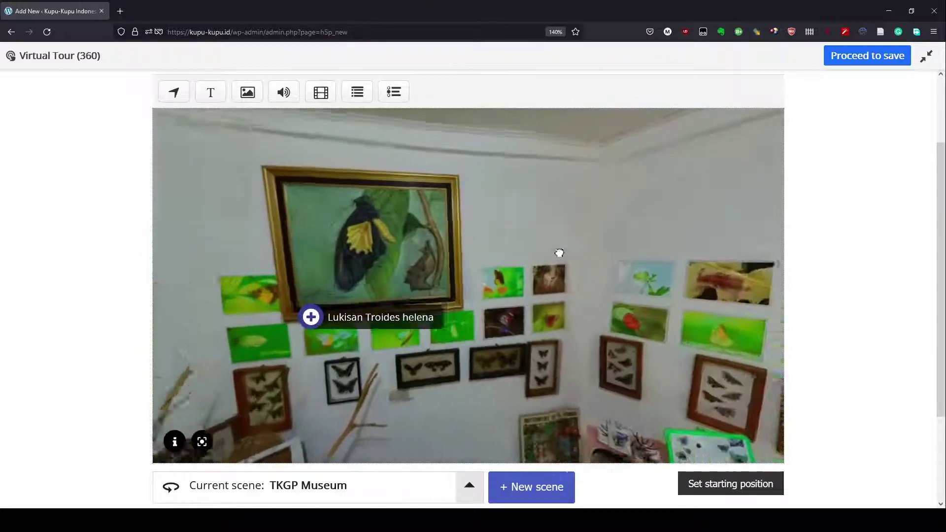
mouse_move(278, 329)
mouse_down()
mouse_move(154, 379)
mouse_move(294, 327)
mouse_up()
drag(526, 253, 621, 286)
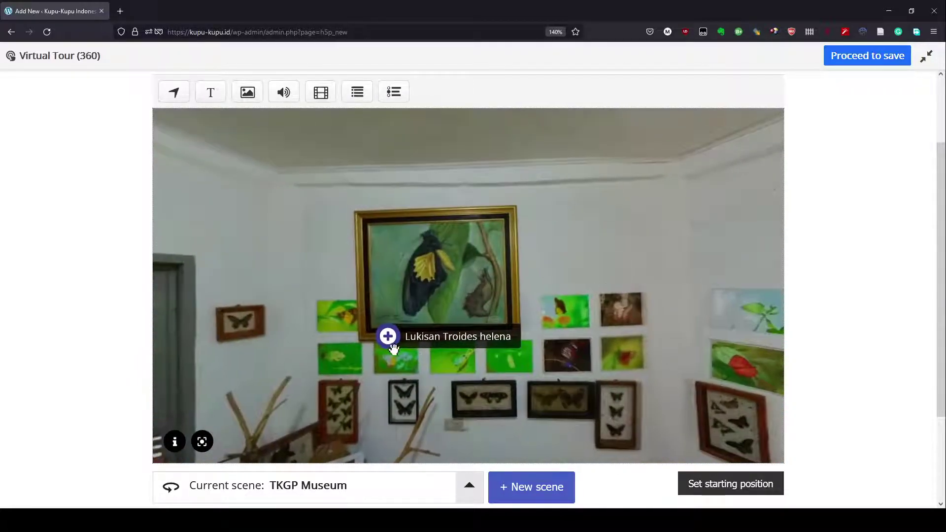
mouse_move(392, 348)
mouse_down()
mouse_move(382, 338)
mouse_move(377, 218)
mouse_move(383, 338)
mouse_up()
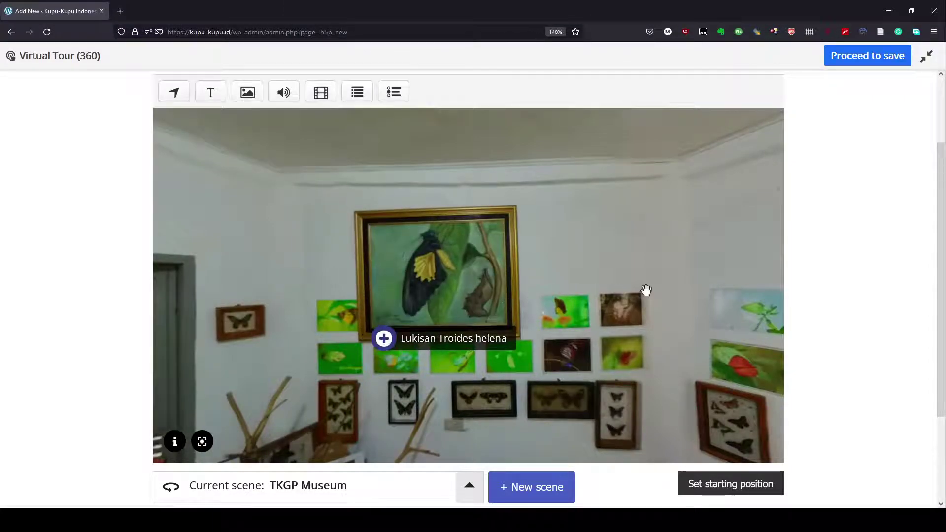
Add a new 360 image scene titled "TKGP Dome" with the garden panorama as its background.
drag(652, 286, 340, 230)
drag(610, 319, 389, 291)
drag(657, 294, 504, 294)
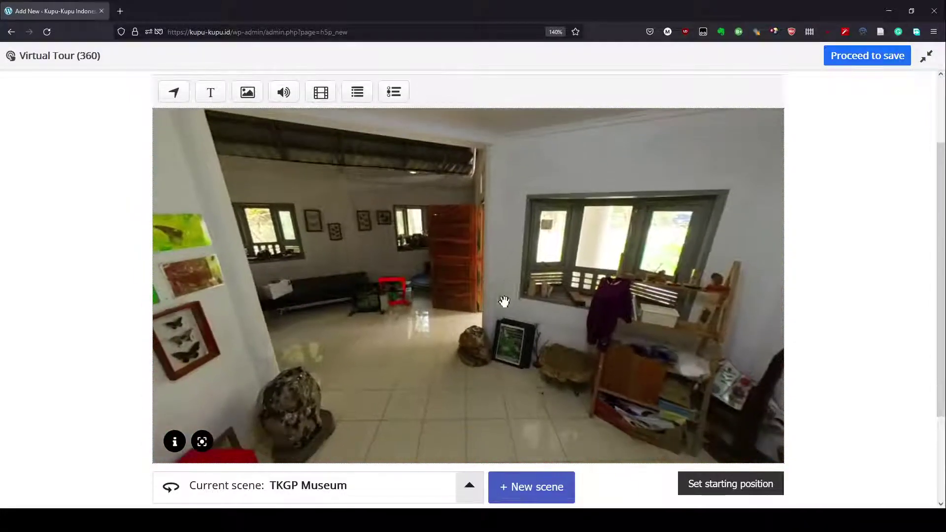
scroll(506, 329, down, 2)
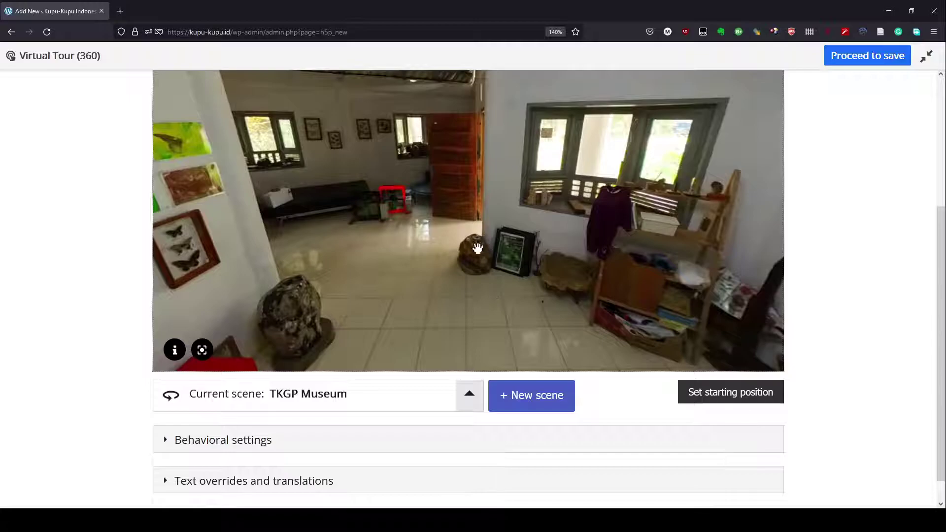
scroll(472, 252, up, 2)
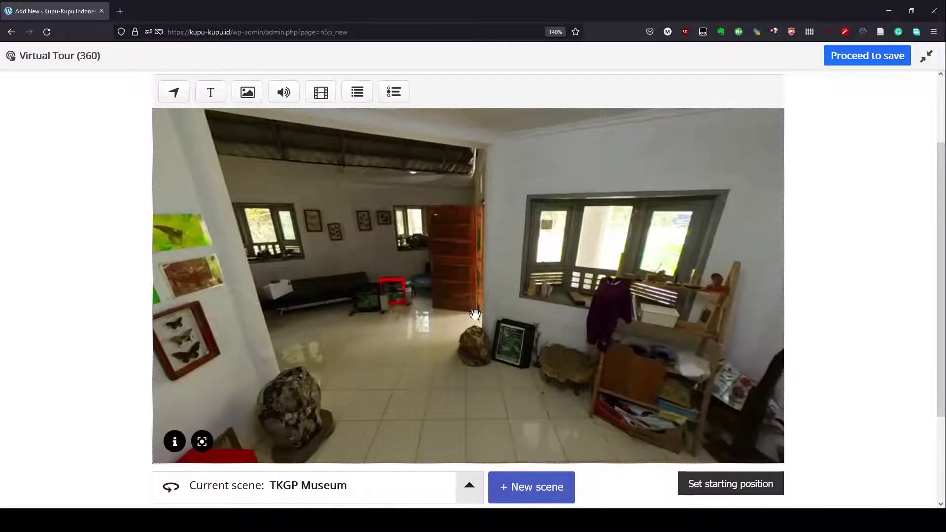
scroll(474, 315, down, 3)
click(532, 399)
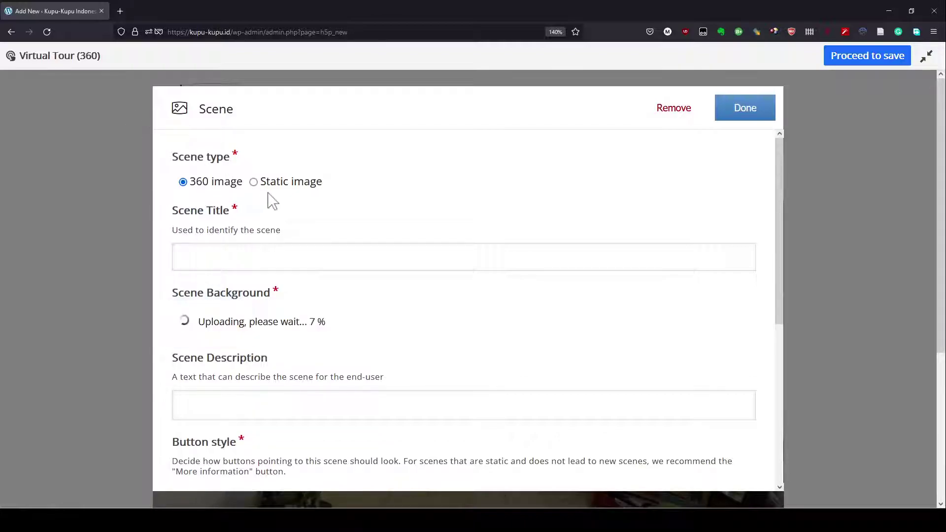
click(264, 262)
text(TKGP D)
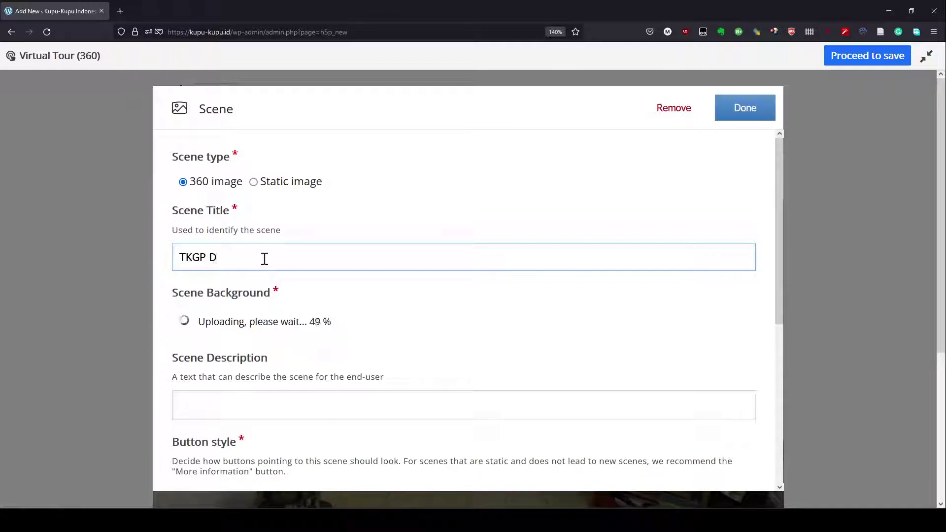
Set the scene description to "Dome Kupu-Kupu" and save the TKGP Dome scene.
click(252, 409)
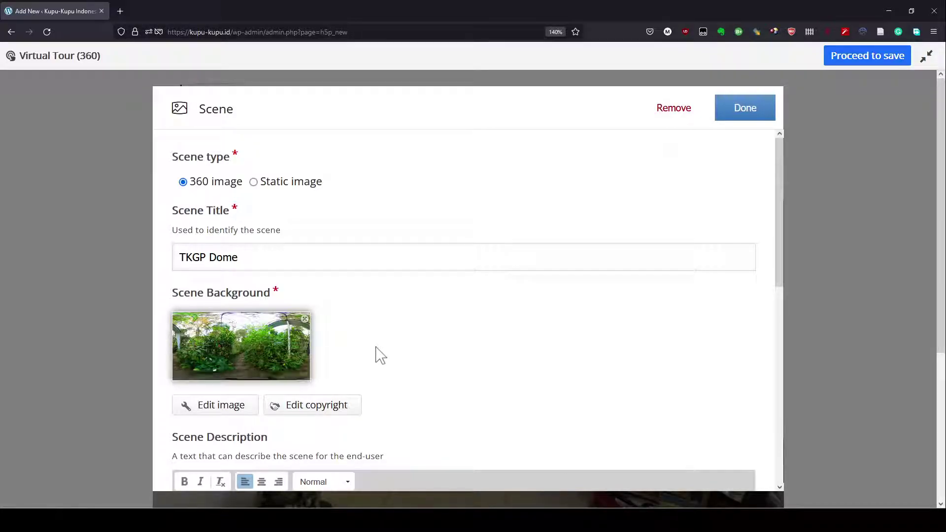
scroll(377, 353, down, 6)
scroll(377, 354, up, 4)
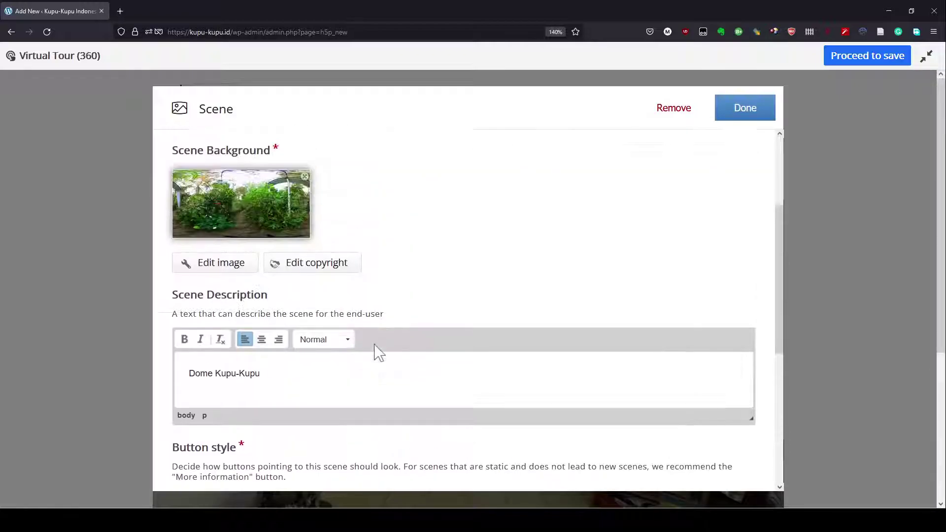
scroll(376, 353, up, 2)
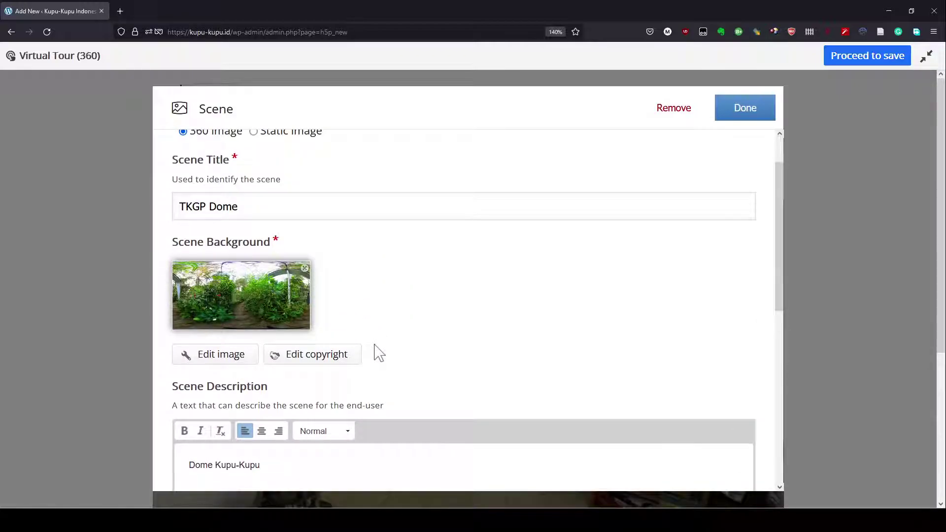
click(762, 118)
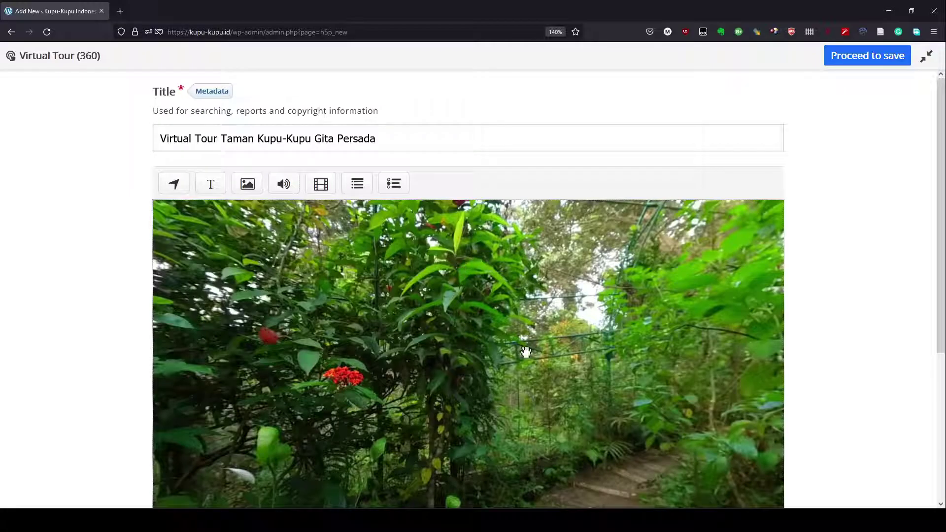
Add an image interaction labelled "Bunga Asoka" to the dome scene and upload the red flower photo.
drag(526, 351, 638, 313)
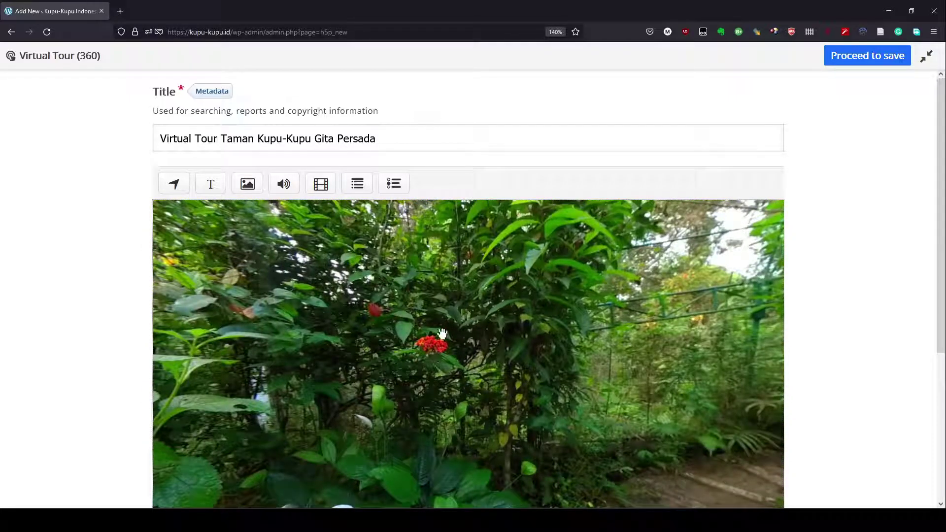
click(248, 184)
click(234, 206)
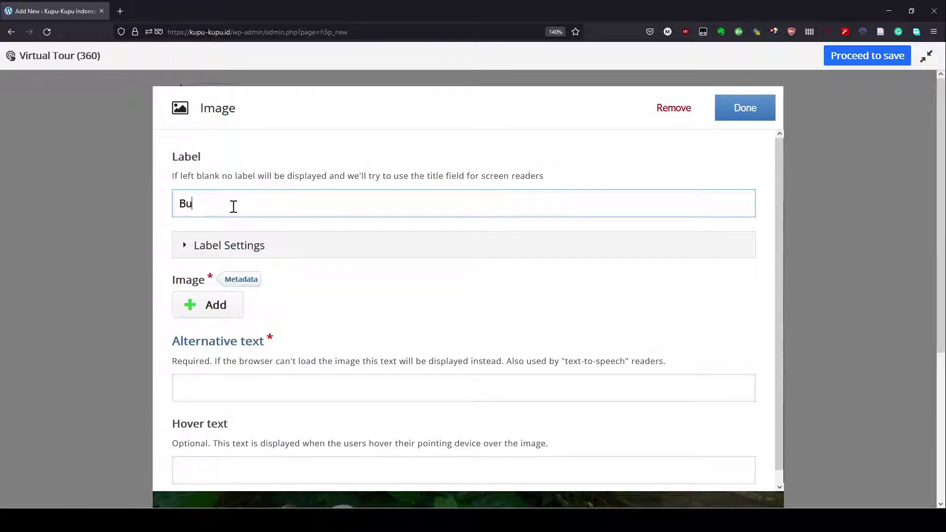
text(Bunga Asoka)
click(228, 309)
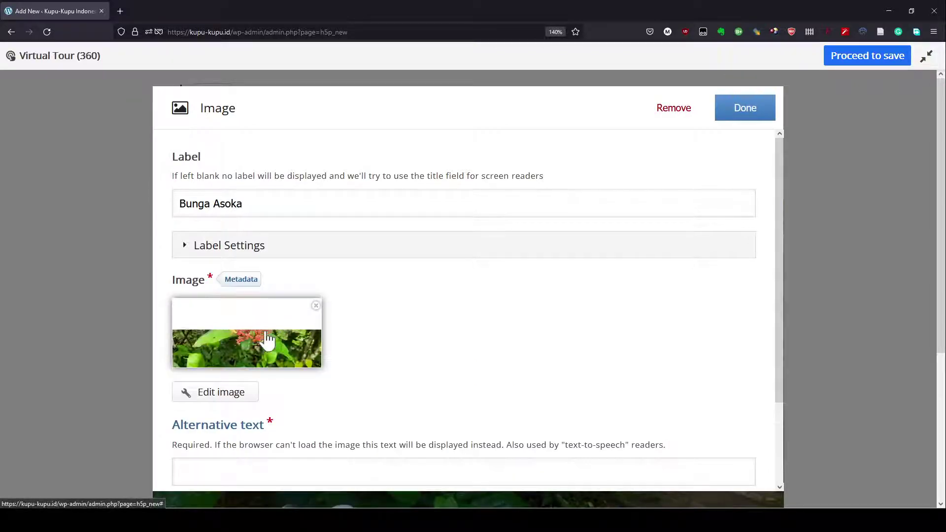
Crop the flower photo to centre the red blossom, cutting off the blurred finger area, and save the edit.
click(237, 399)
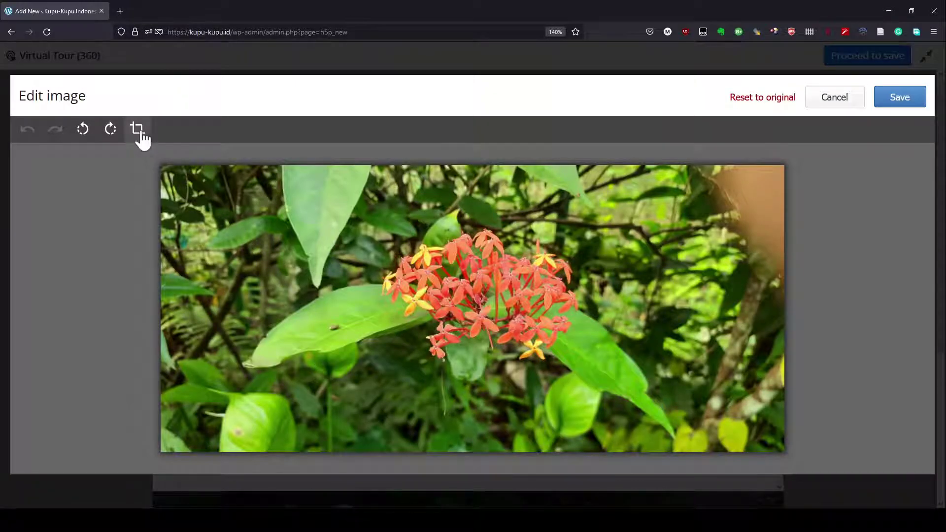
click(140, 132)
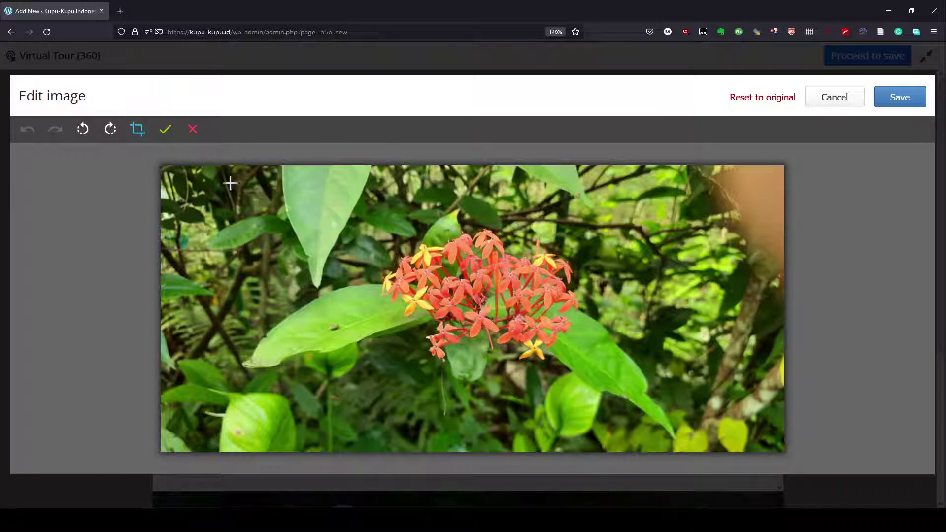
drag(217, 175, 686, 443)
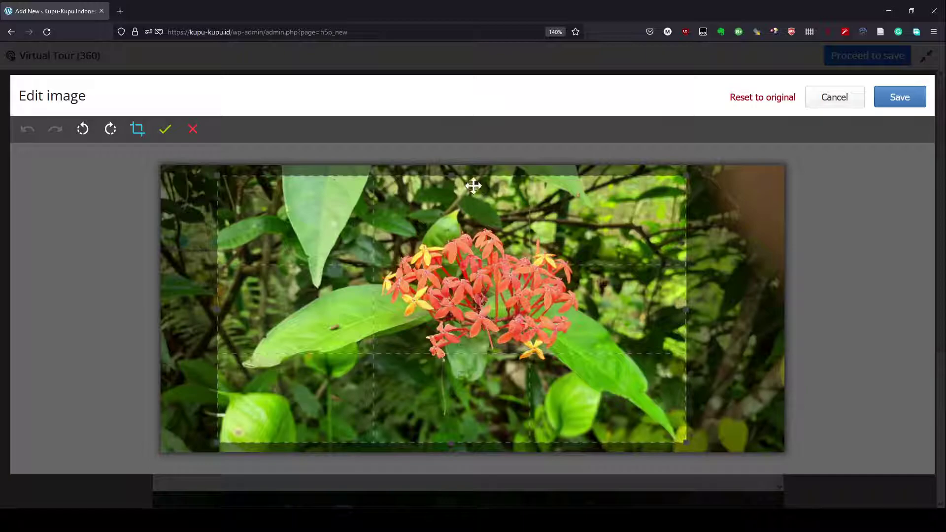
mouse_move(450, 173)
mouse_down()
mouse_move(446, 190)
mouse_move(453, 175)
mouse_up()
drag(452, 276, 471, 271)
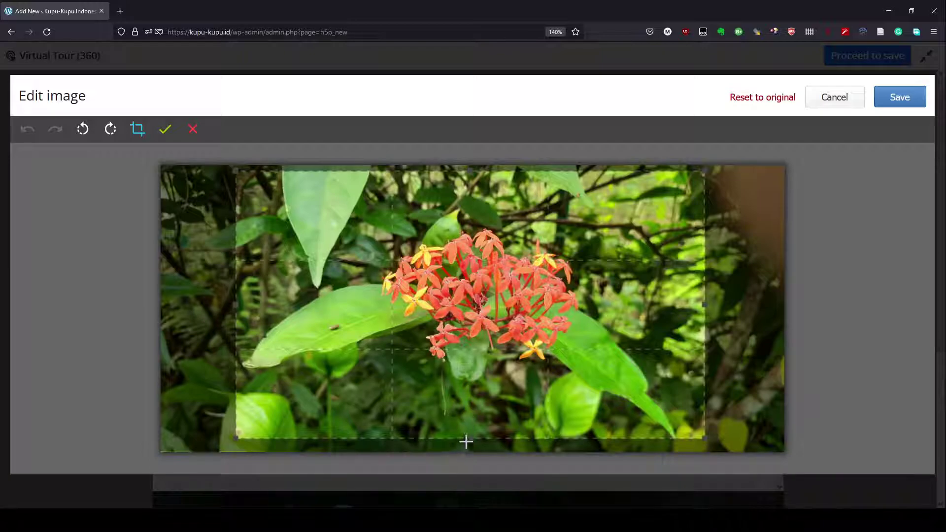
drag(470, 437, 469, 443)
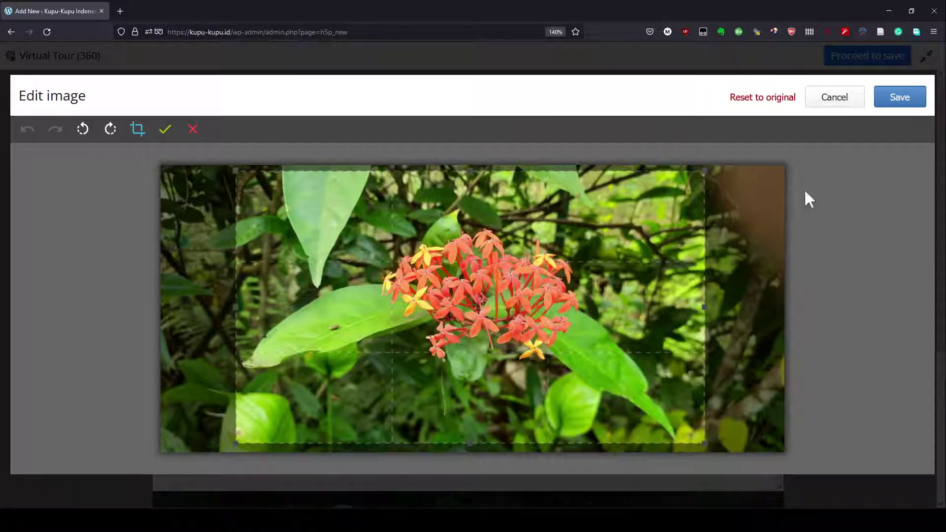
click(896, 104)
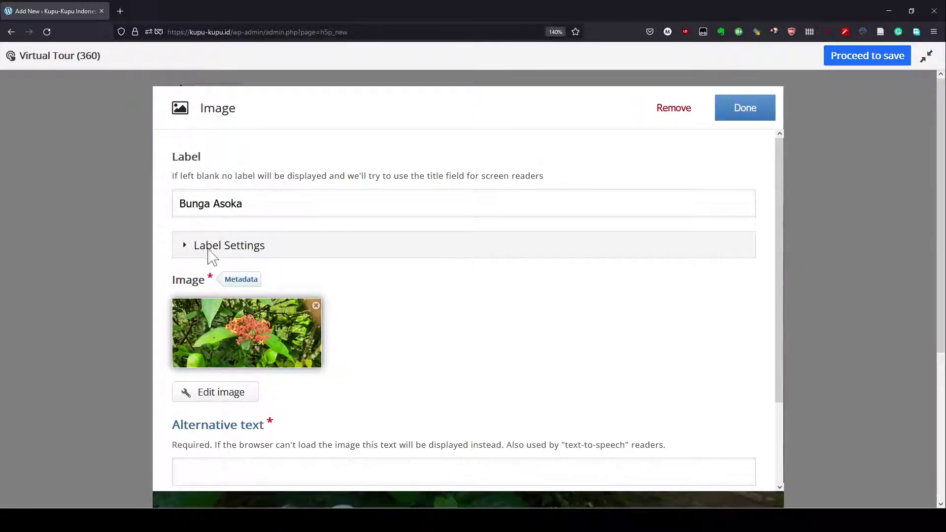
Set the flower image's alternative text to "Bunga Asoka", copied from its label.
click(183, 248)
click(184, 246)
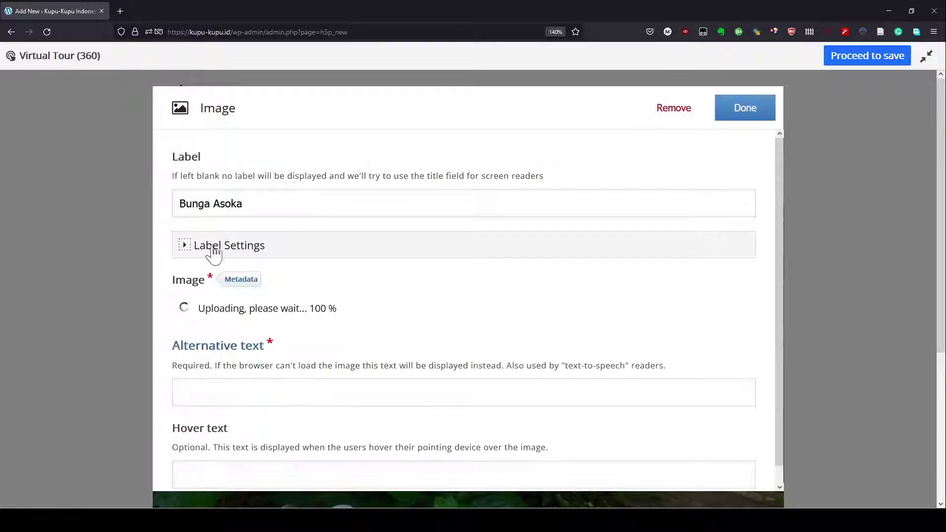
scroll(340, 289, down, 1)
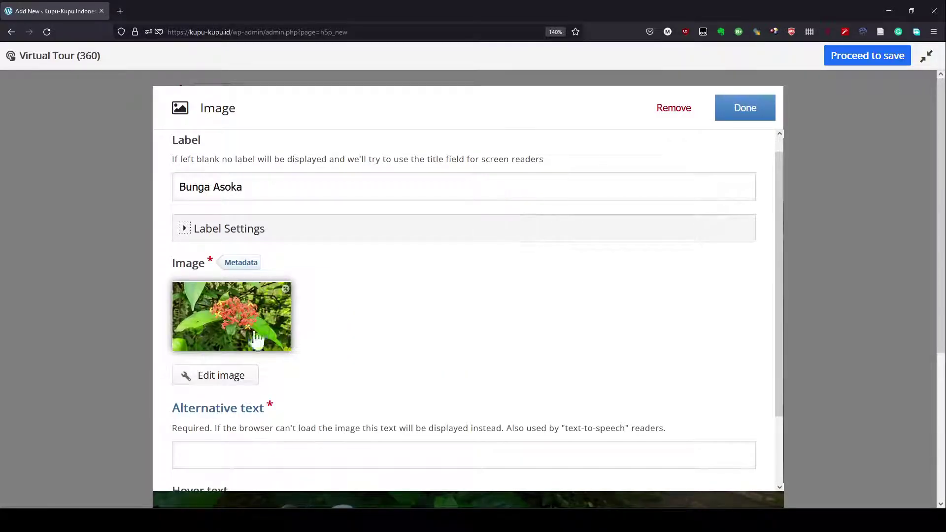
triple_click(279, 190)
key(ctrl+c)
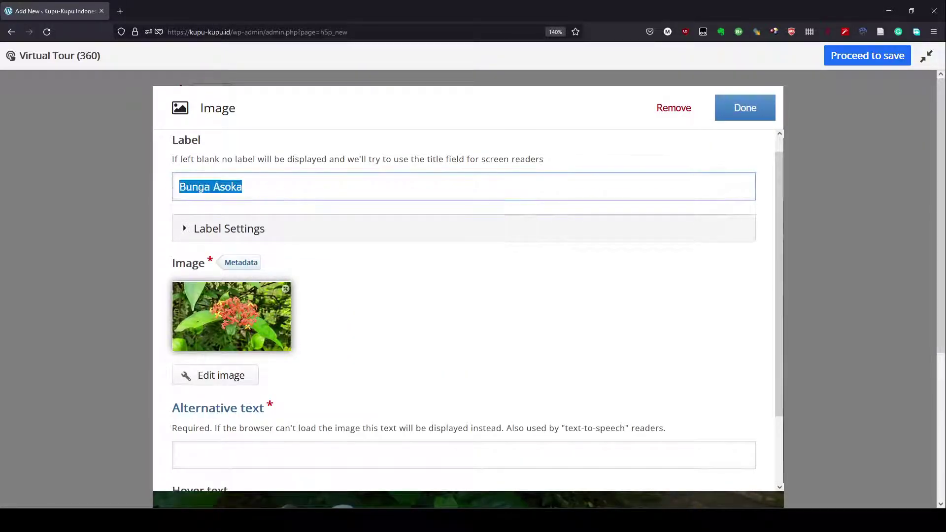
click(244, 450)
key(ctrl+v)
scroll(320, 428, down, 3)
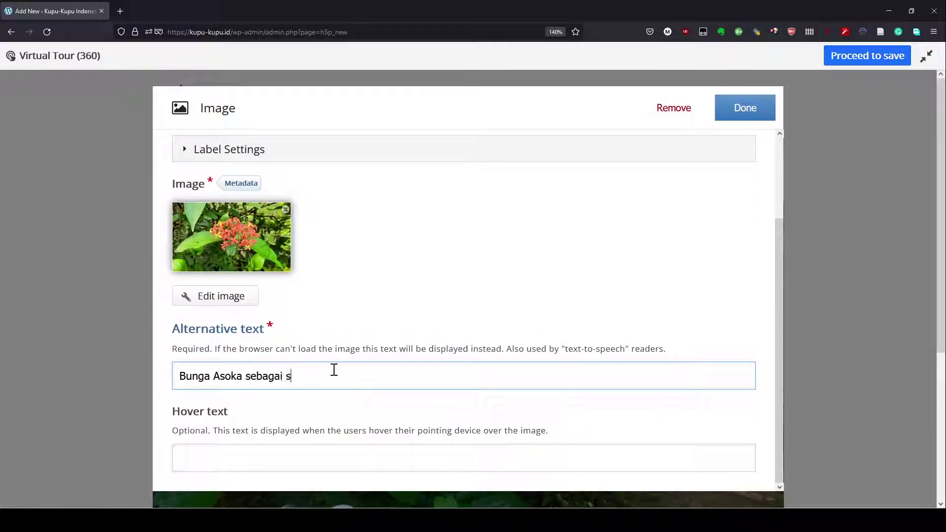
key(ctrl+shift+Left)
key(ctrl+shift+Left)
key(BackSpace)
Set the image's hover text to "Bunga Asoka sebagai salah satu sumber pakan kupu-kupu".
key(ctrl+a)
key(ctrl+c)
click(297, 449)
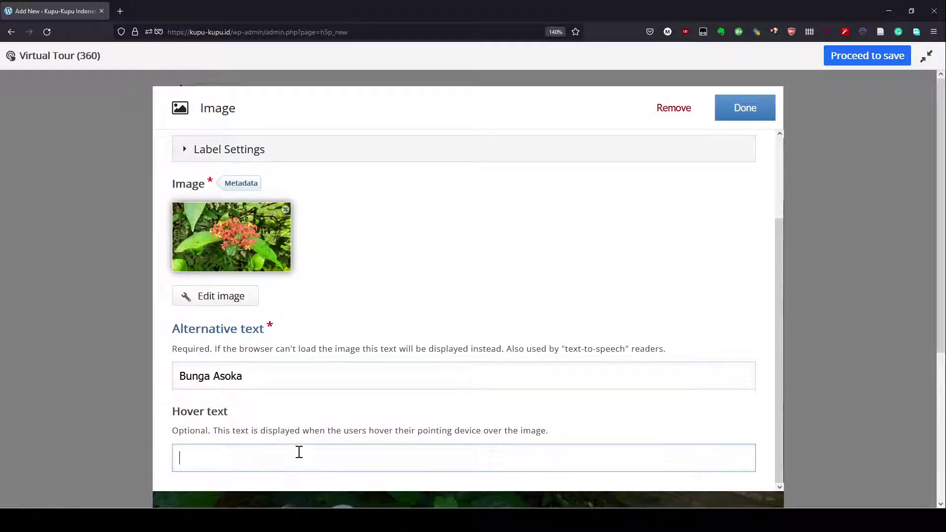
key(ctrl+v)
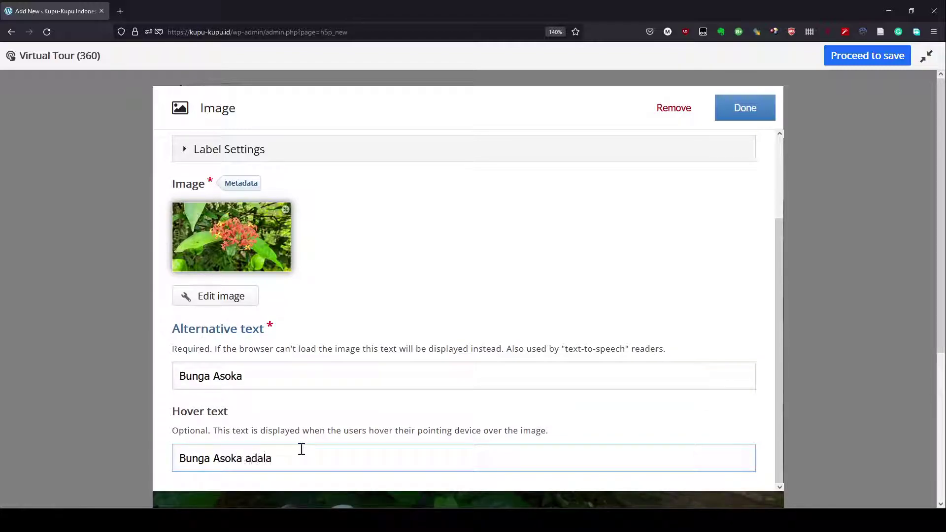
text(adalah)
key(ctrl+shift+Left)
text(sebagai s)
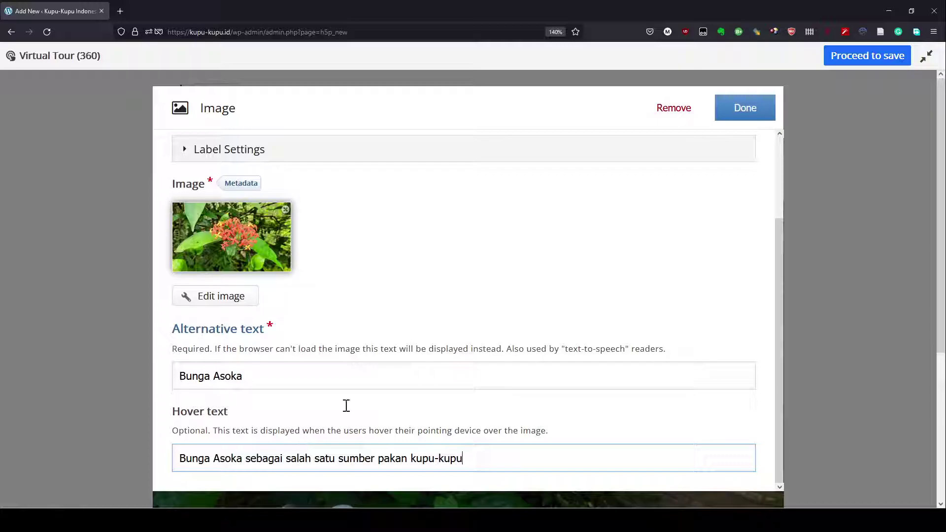
Save the image interaction and move the Bunga Asoka hotspot just below the red flowers.
click(733, 112)
drag(468, 377, 421, 378)
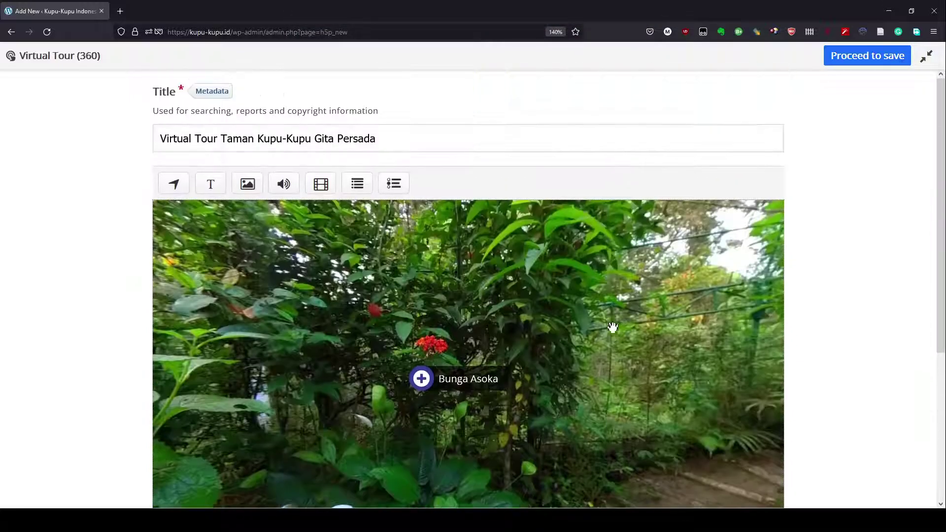
Add a video interaction to the dome's garden path view and label it "Video Kupu-Kupu".
drag(613, 328, 602, 359)
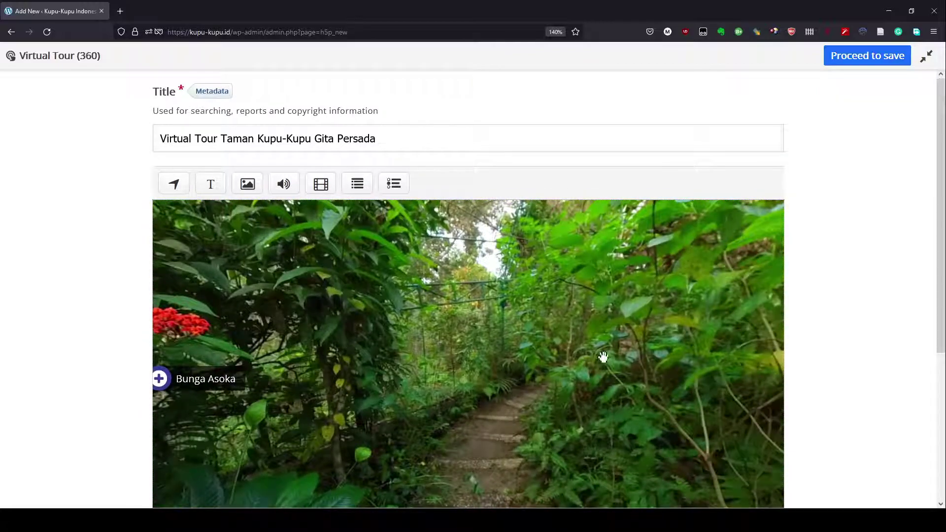
scroll(591, 342, down, 3)
drag(555, 280, 432, 239)
drag(633, 203, 426, 310)
drag(559, 299, 364, 316)
drag(640, 281, 690, 283)
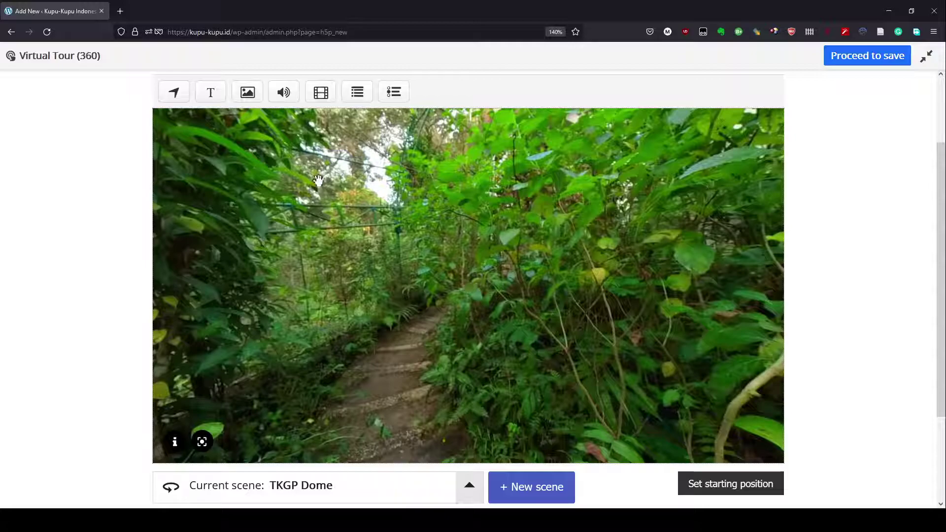
click(320, 93)
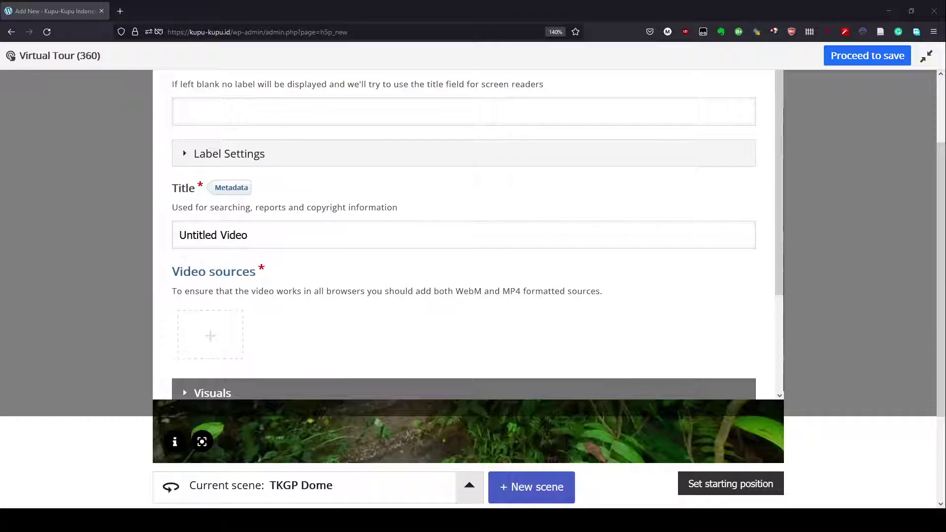
click(293, 203)
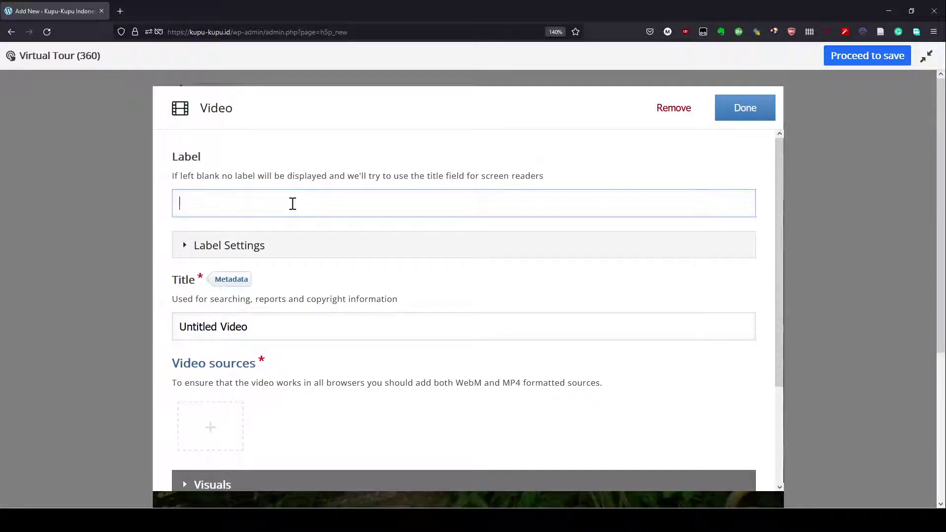
text(Kupu-Kupu)
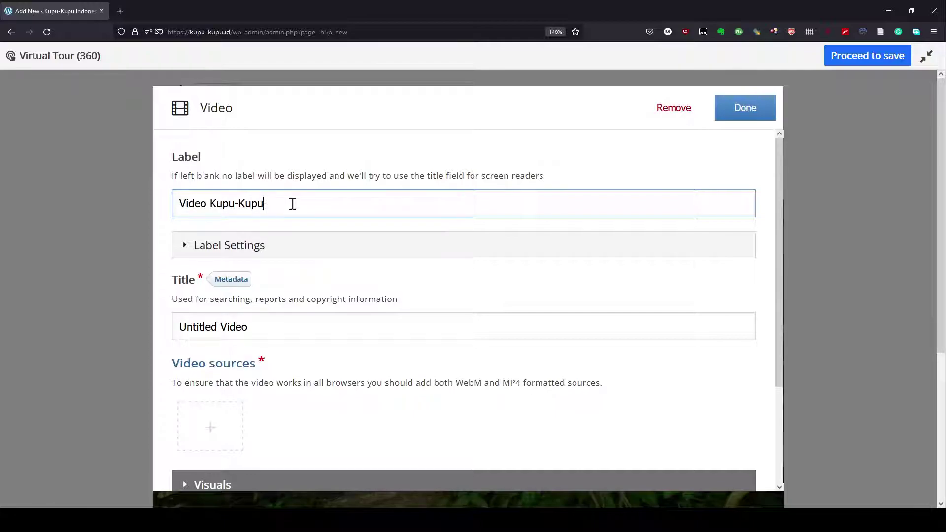
Review the video's Visuals settings for poster image, player fit and player controls, then collapse them.
scroll(295, 205, down, 3)
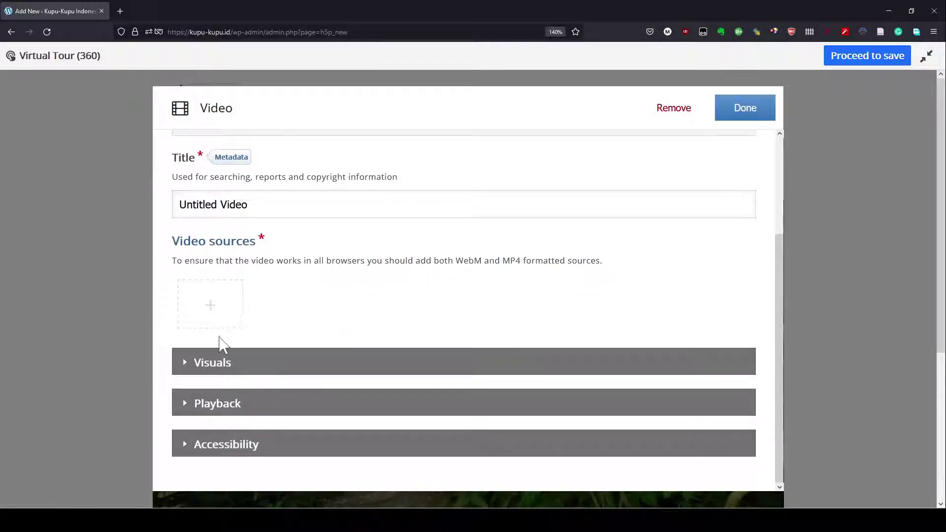
click(204, 369)
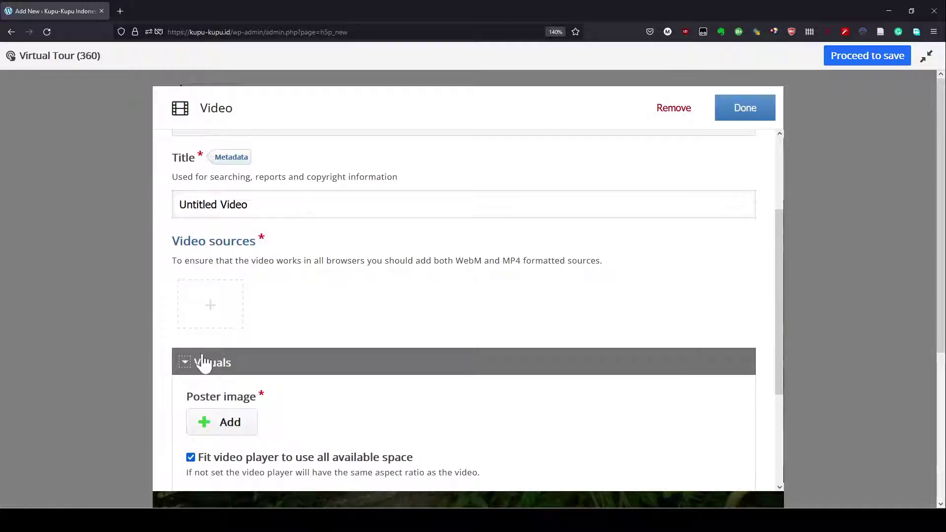
scroll(204, 370, down, 2)
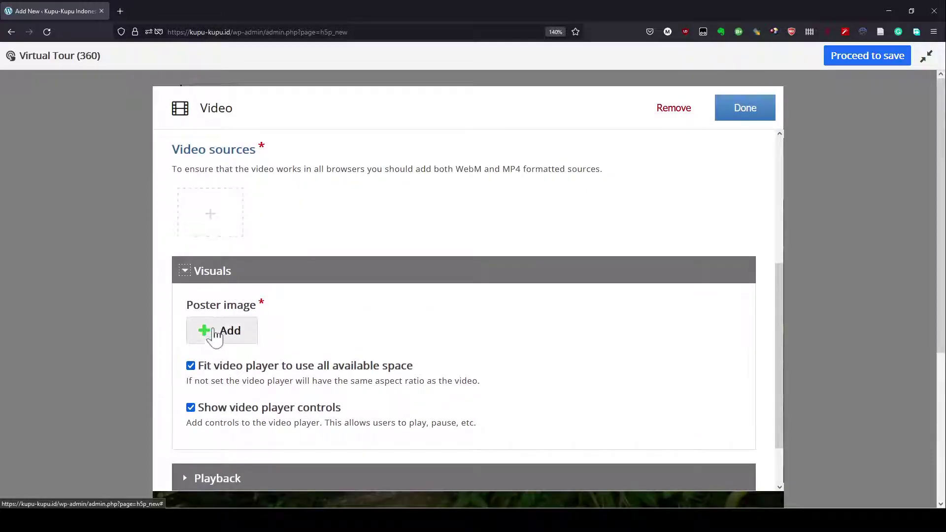
click(185, 271)
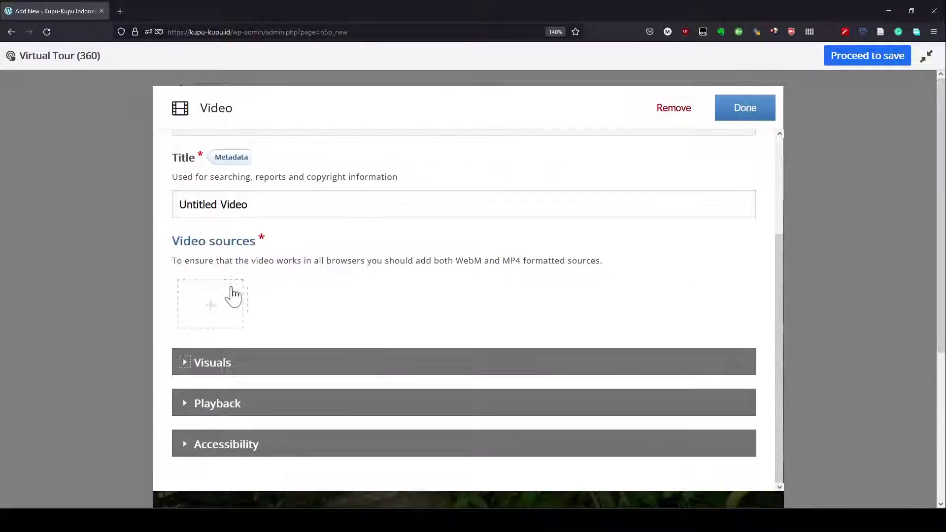
Insert the copied YouTube link as the video interaction's source.
click(215, 314)
click(468, 363)
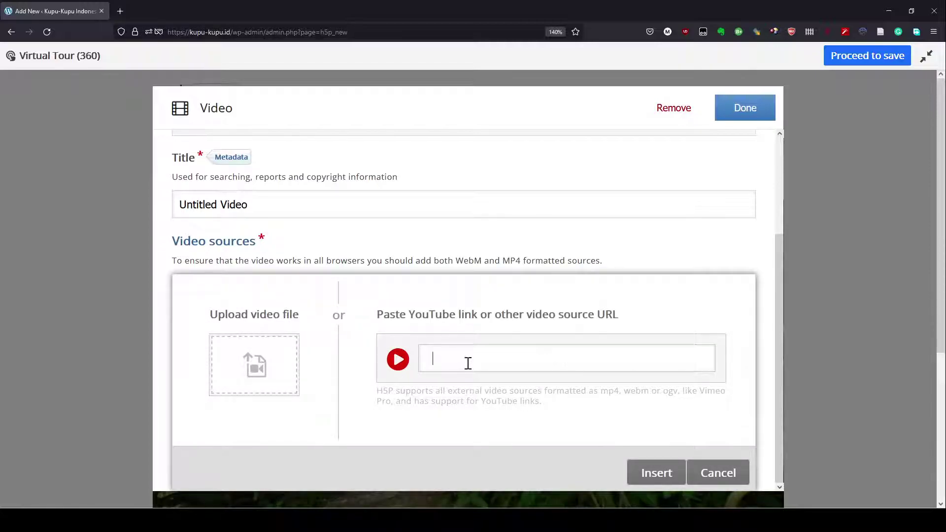
key(ctrl+v)
click(658, 474)
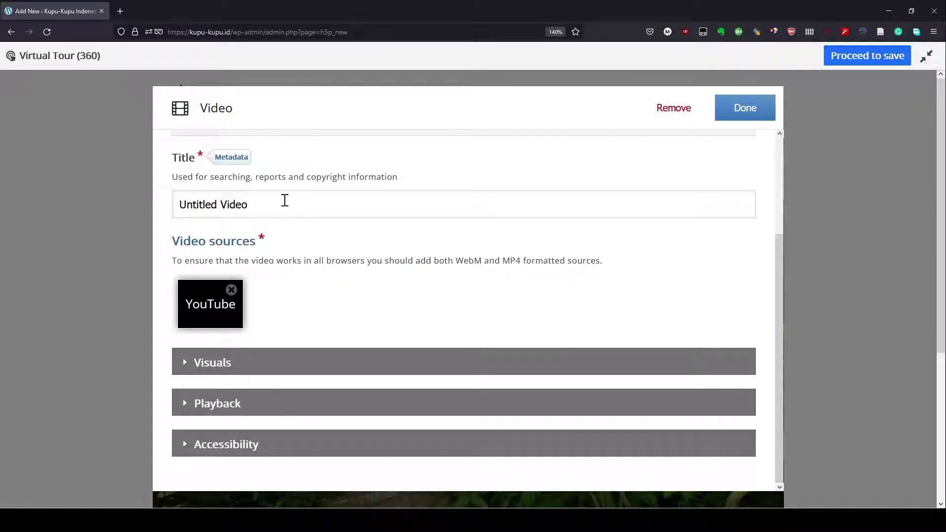
Set the video's title to "Video Kupu-Kupu", reusing the text of its label.
drag(282, 201, 161, 203)
scroll(197, 224, up, 2)
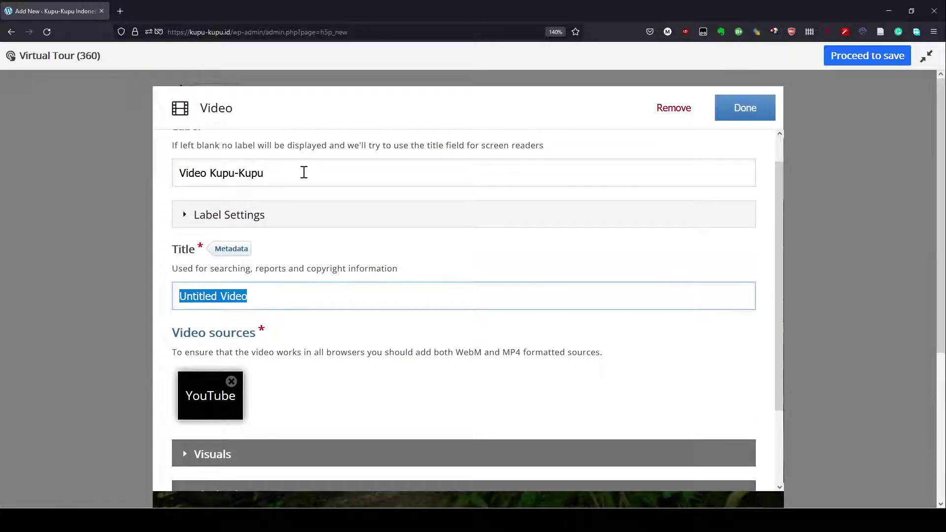
drag(302, 172, 95, 185)
key(ctrl+c)
click(275, 298)
key(ctrl+a)
key(ctrl+v)
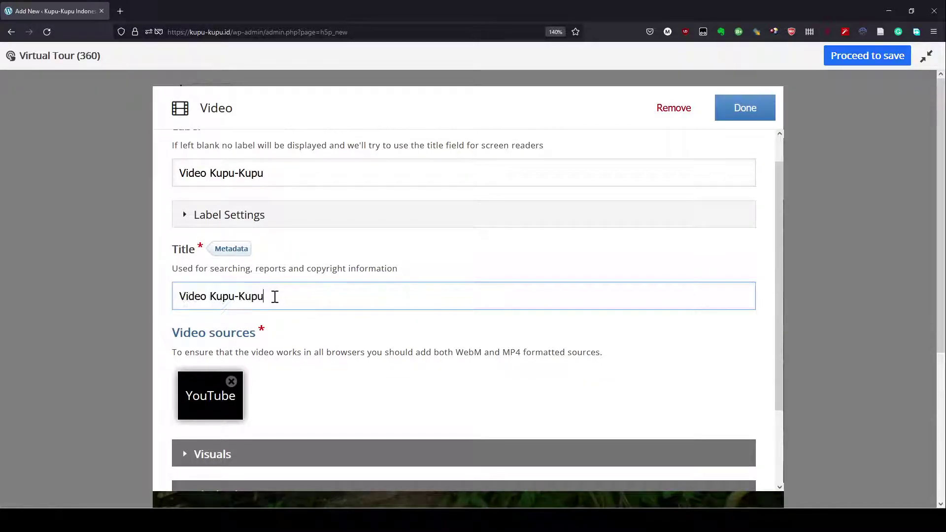
Review the video's Visuals and Playback settings, including poster image, player fit, auto-play and loop options.
scroll(291, 352, down, 2)
click(185, 363)
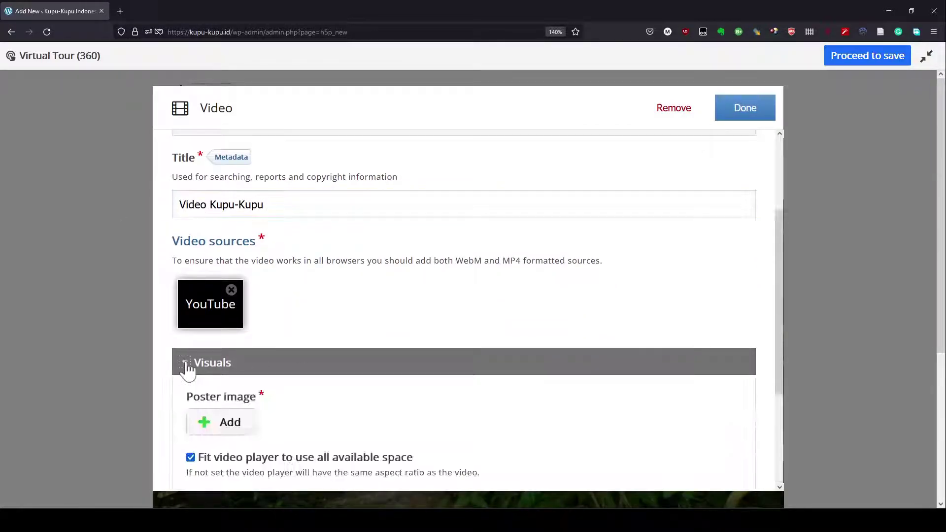
scroll(186, 364, down, 2)
scroll(186, 394, down, 1)
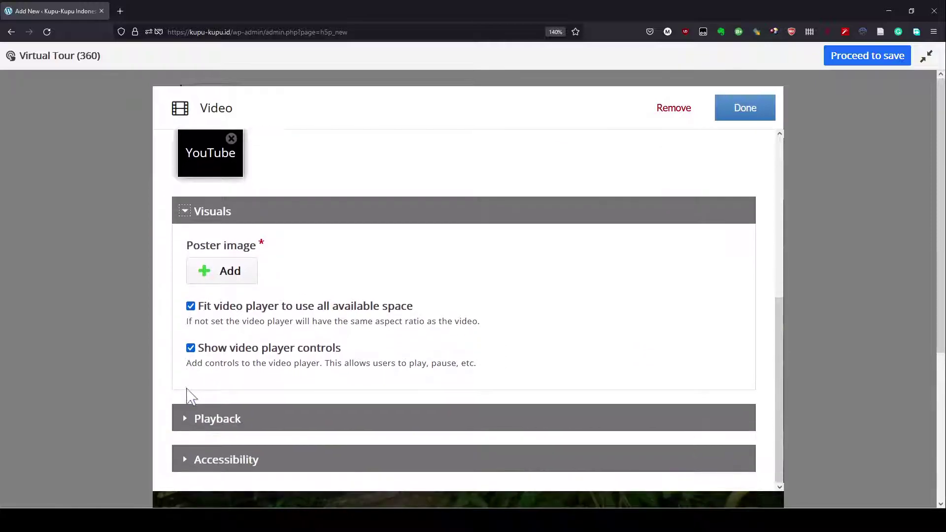
click(185, 419)
scroll(226, 397, down, 2)
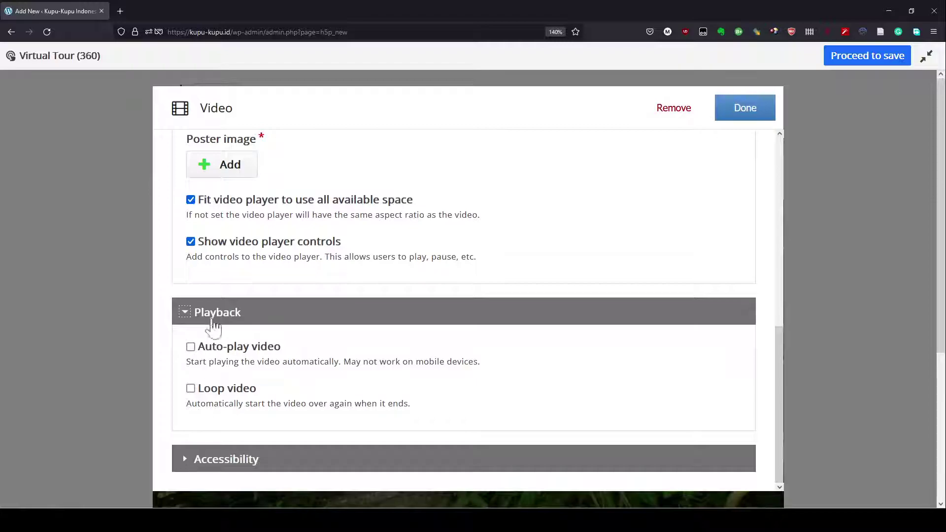
scroll(224, 286, up, 2)
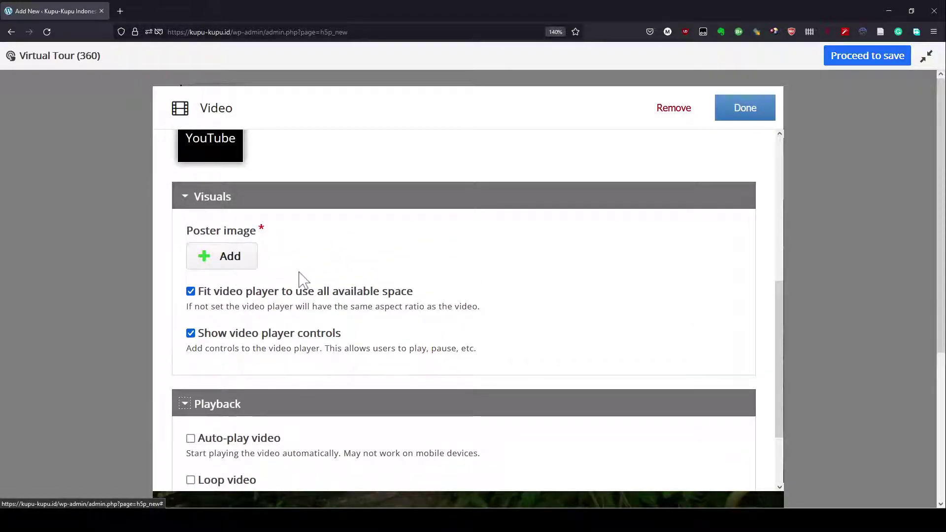
scroll(299, 272, up, 2)
scroll(298, 272, up, 4)
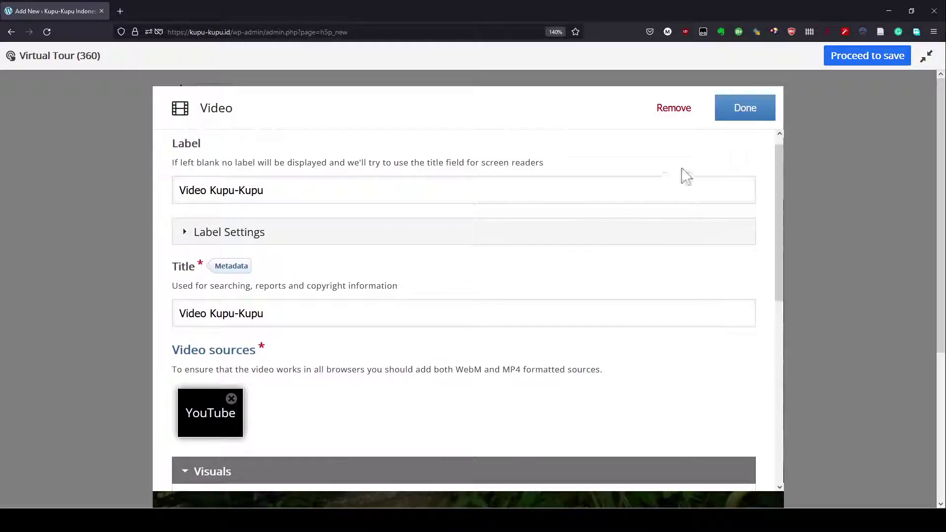
Save the video interaction, then reopen the Video Kupu-Kupu hotspot's settings to check them and close them again.
click(744, 109)
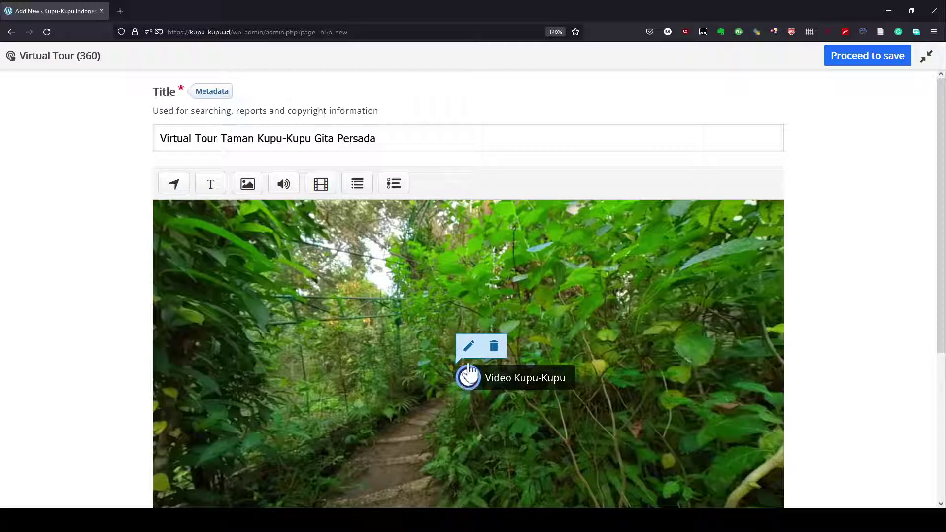
click(469, 346)
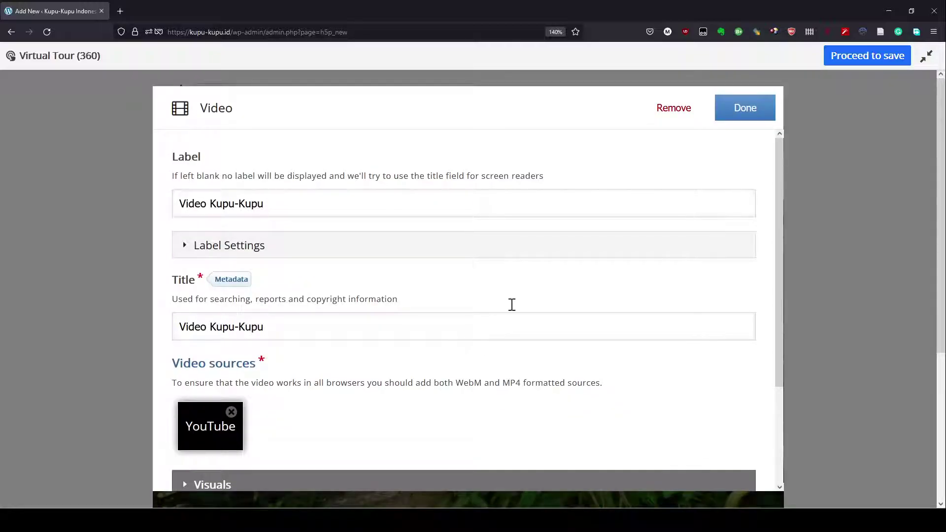
click(743, 117)
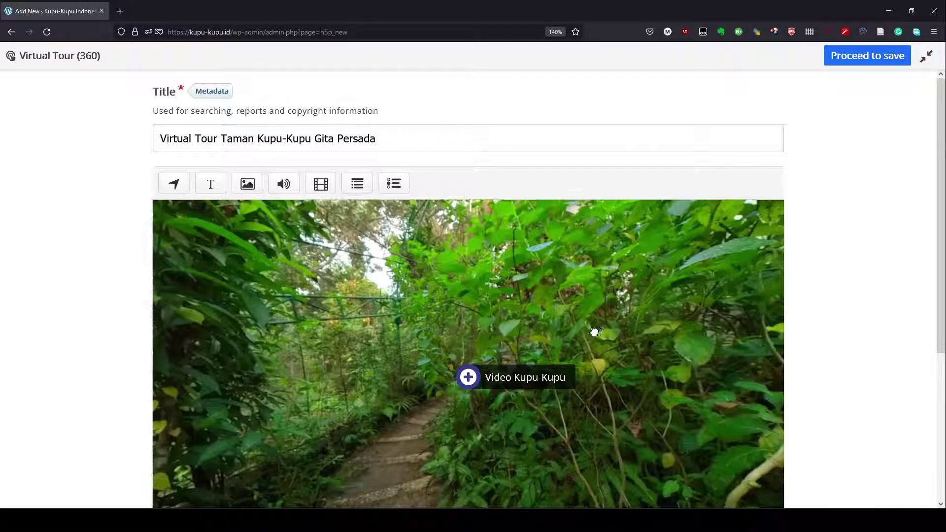
Look around the dome scene to check the Bunga Asoka and Video Kupu-Kupu hotspots and the rest of the path.
drag(594, 332, 578, 311)
drag(240, 358, 489, 323)
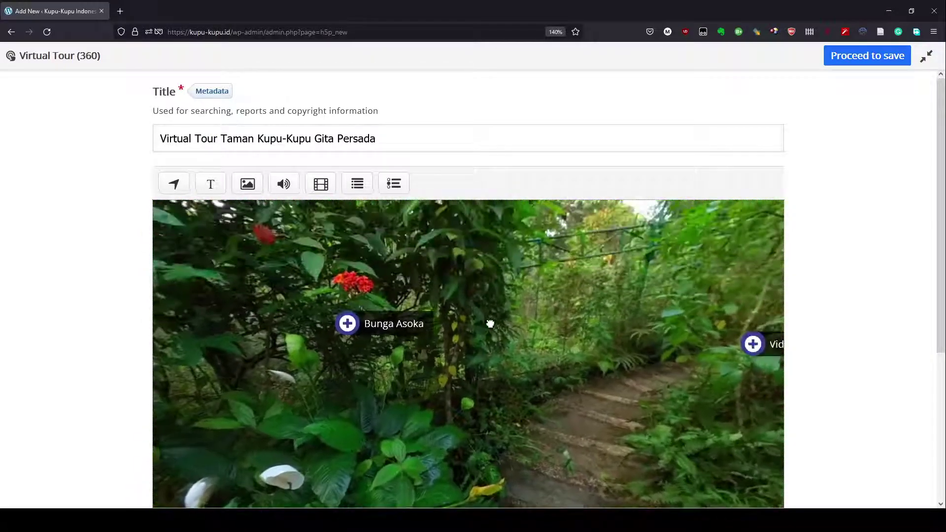
drag(566, 338, 355, 335)
drag(608, 306, 380, 365)
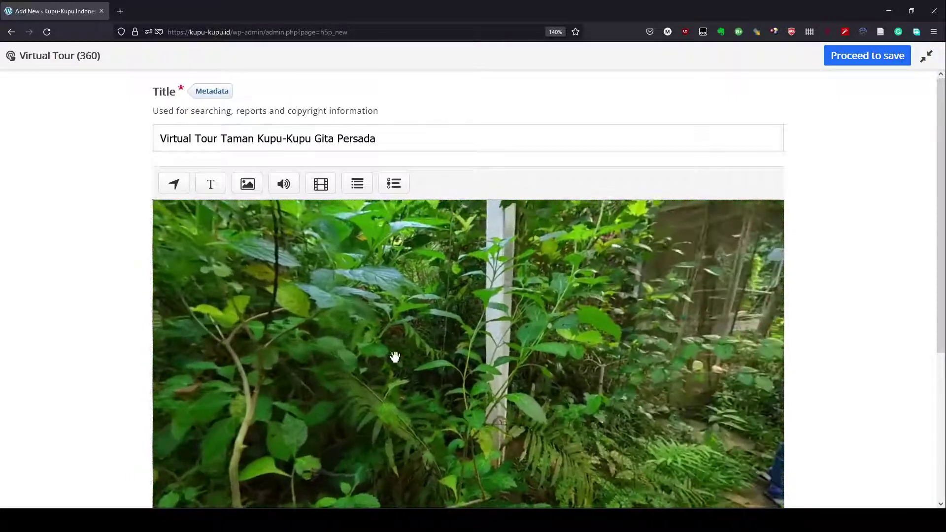
drag(558, 318, 483, 345)
drag(646, 329, 363, 311)
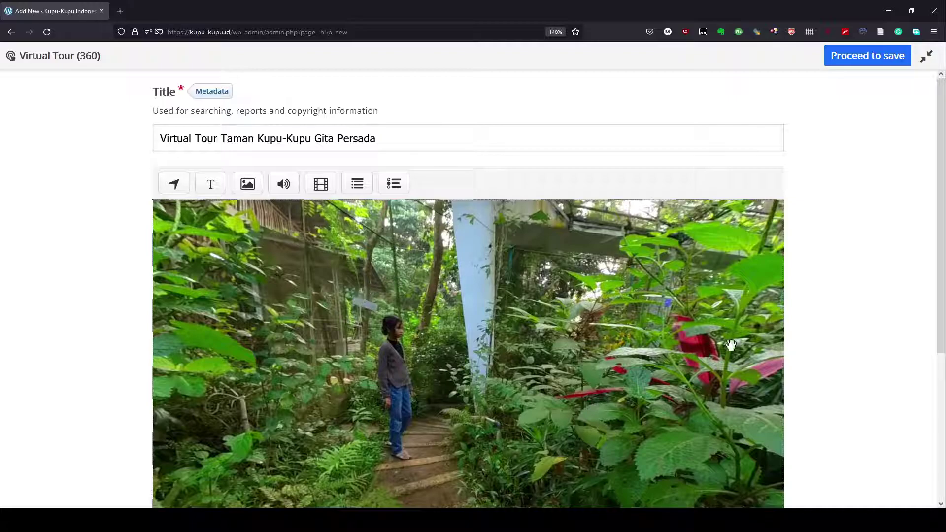
Add a new 360 scene to the tour with the title "TKGP Penangkaran".
scroll(857, 355, down, 5)
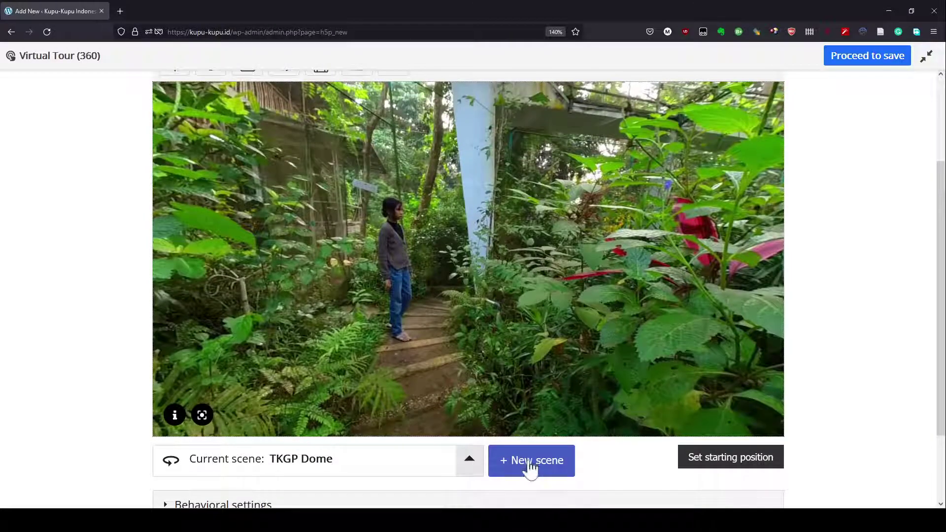
click(531, 463)
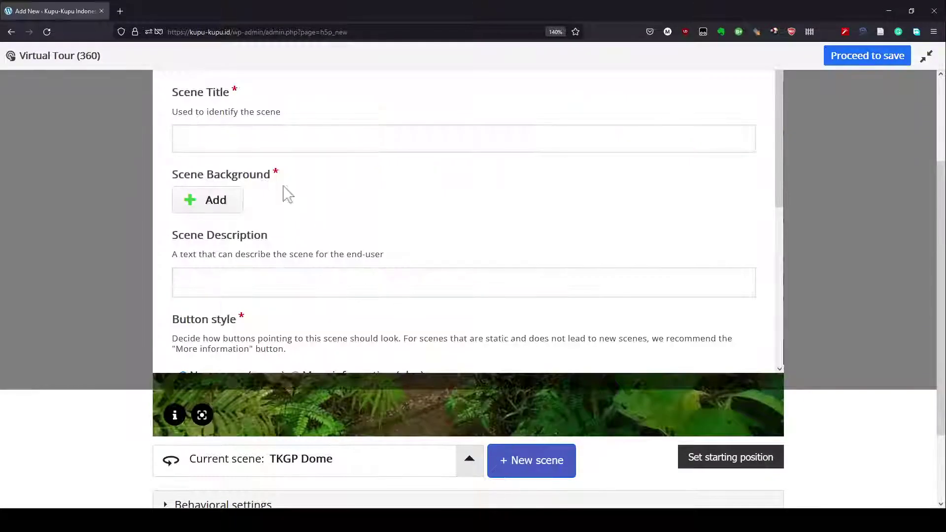
click(216, 142)
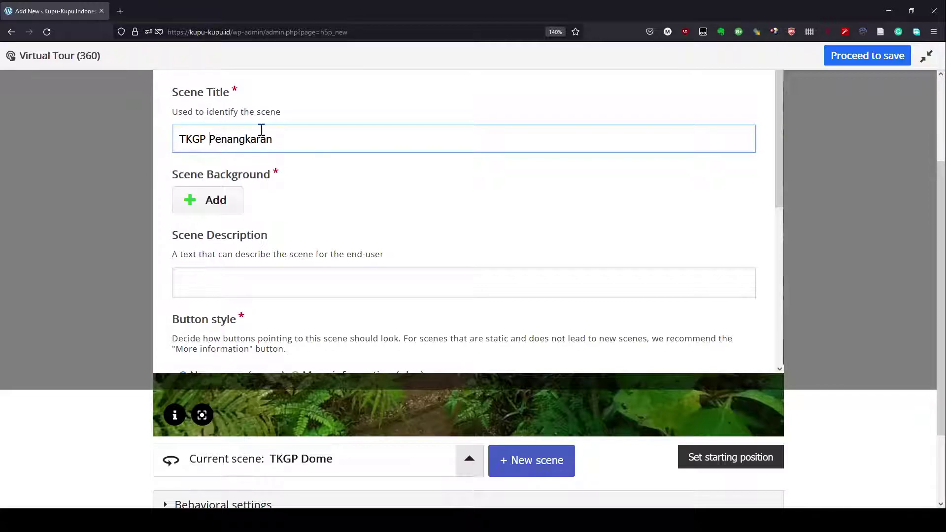
Set the new scene's description to "Tempat Penangkaran", adapting the text of its title.
key(ctrl+a)
key(ctrl+c)
click(246, 284)
key(ctrl+v)
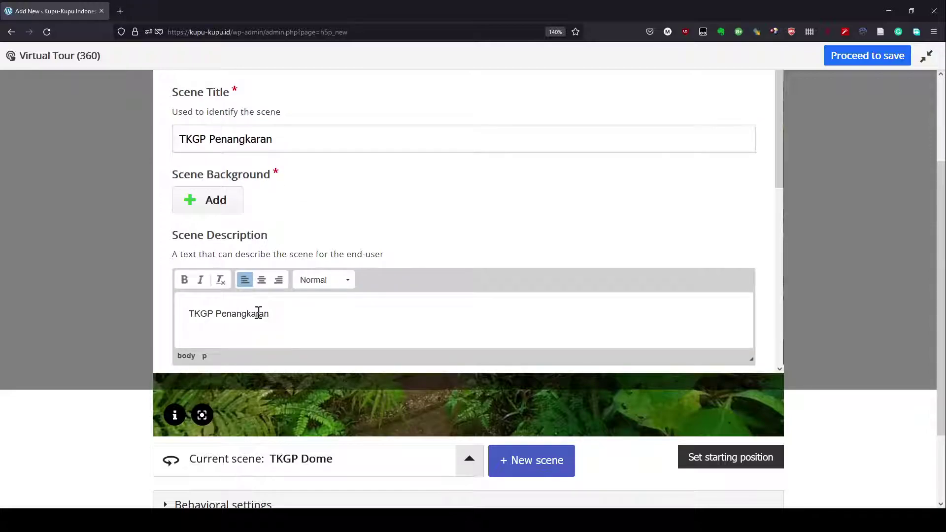
double_click(216, 307)
text(Kotak)
double_click(216, 306)
text(Tempat)
Add the 360 photo of the breeding area with green cages as the scene background and save the scene.
click(219, 205)
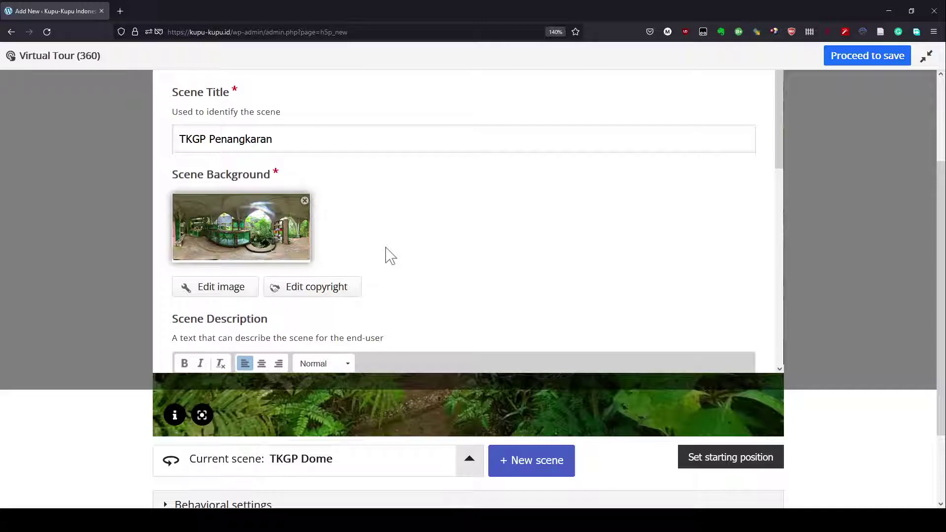
scroll(389, 255, down, 8)
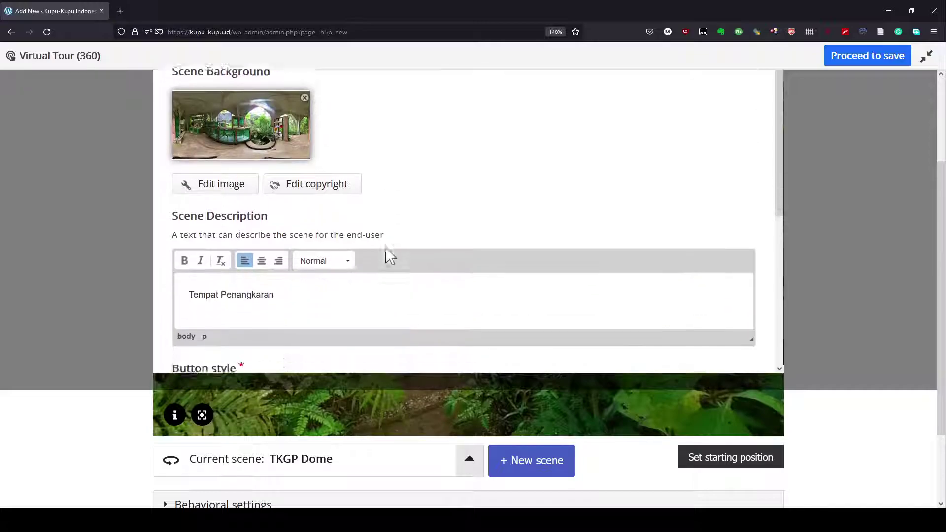
scroll(340, 240, up, 1)
scroll(340, 240, up, 8)
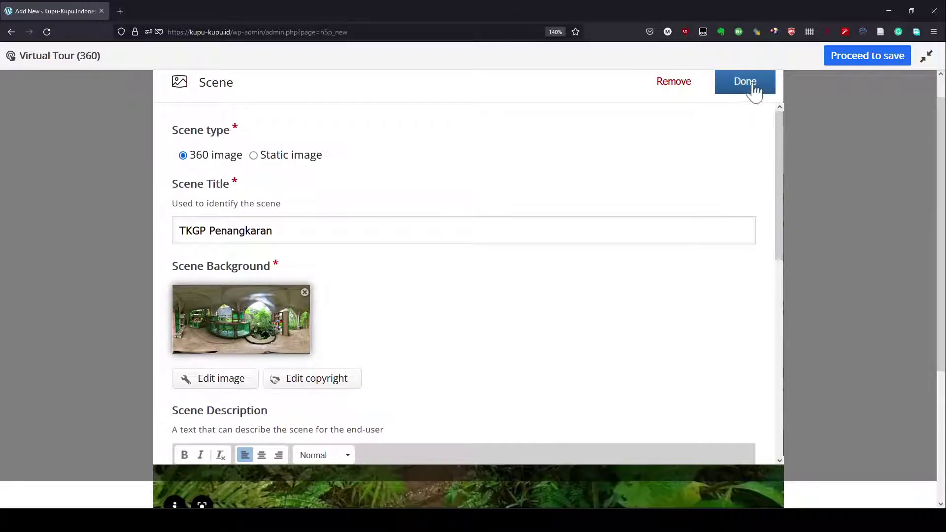
click(745, 81)
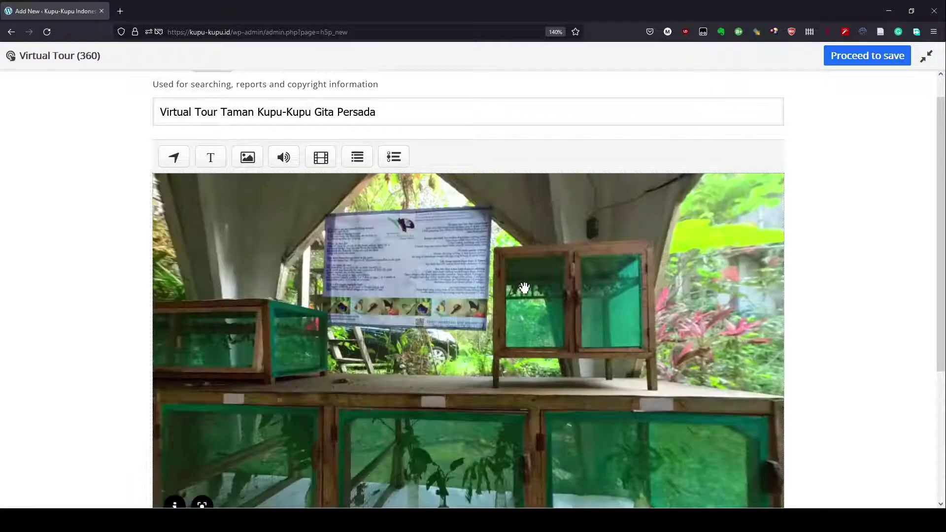
Add an image interaction to the breeding cages view and label it "Kepompong".
drag(470, 339, 357, 302)
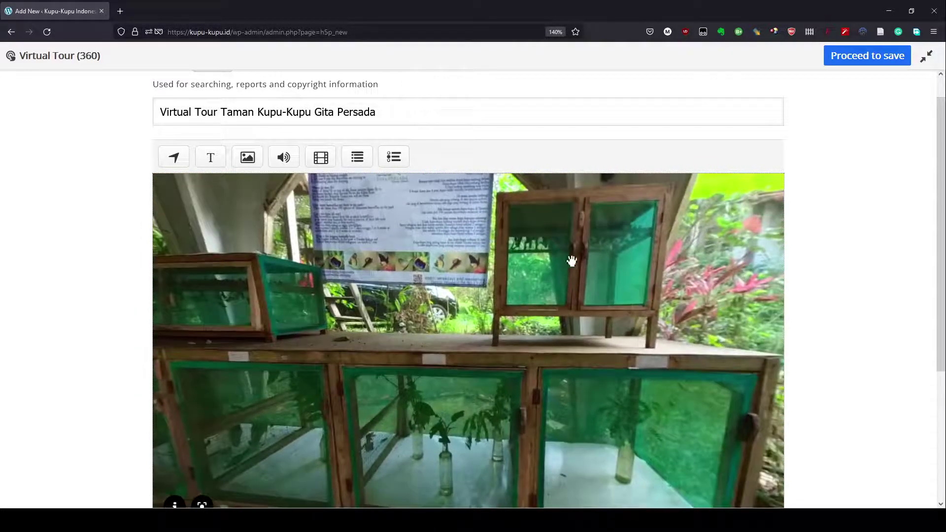
click(245, 157)
click(228, 178)
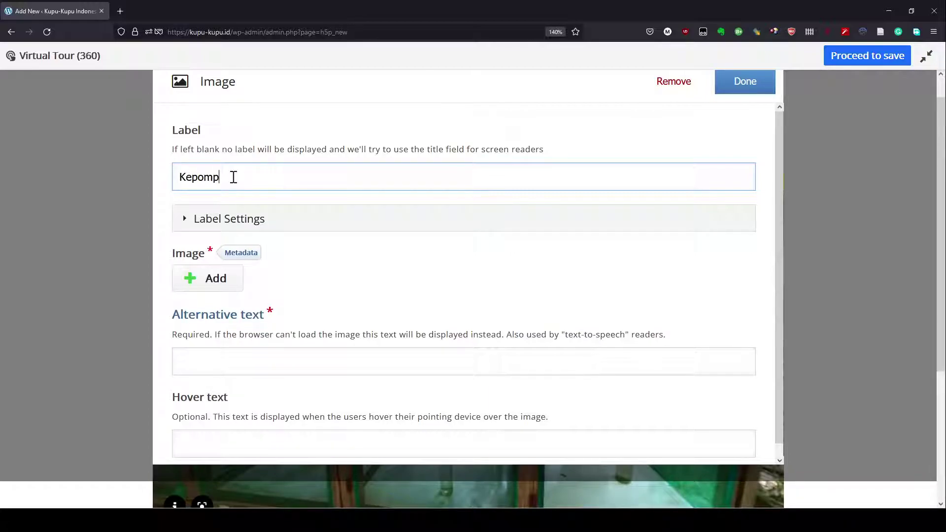
Set both the alternative text and the hover text of the image to "Kepompong Kupu-Kupu".
double_click(233, 178)
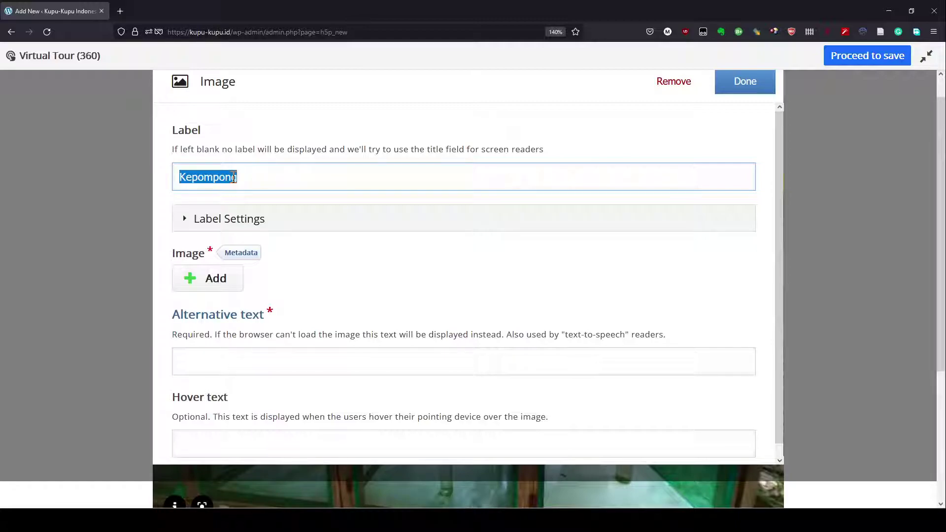
click(255, 365)
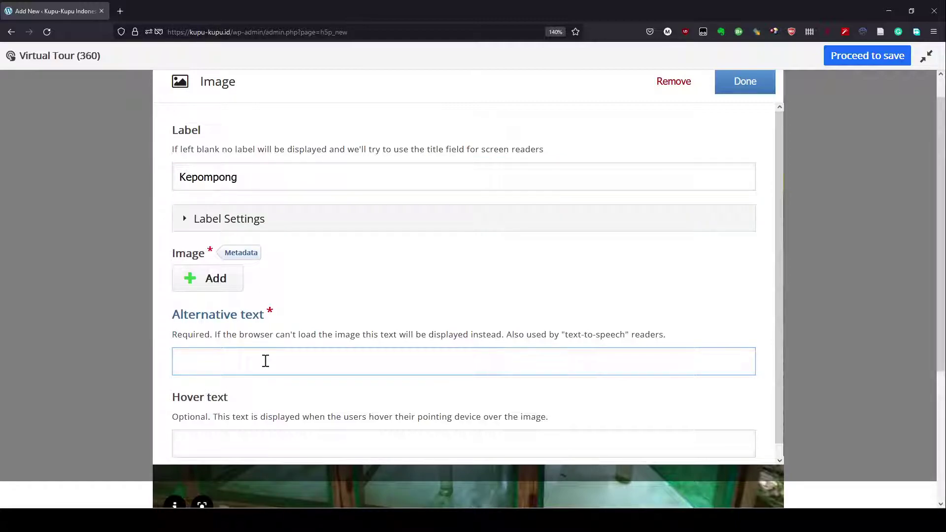
key(ctrl+v)
triple_click(266, 361)
key(ctrl+c)
click(265, 437)
key(ctrl+v)
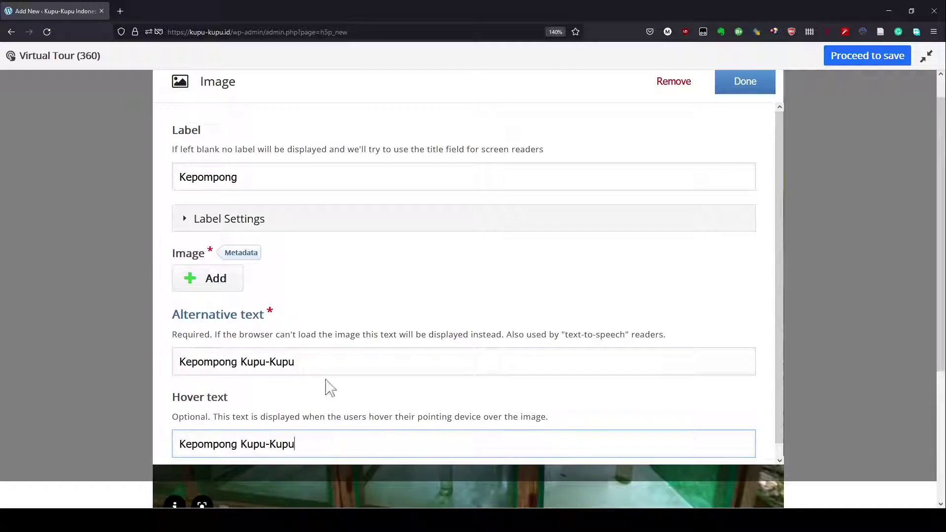
Add the photo of the chrysalis hanging from a twig as the interaction's image.
click(236, 289)
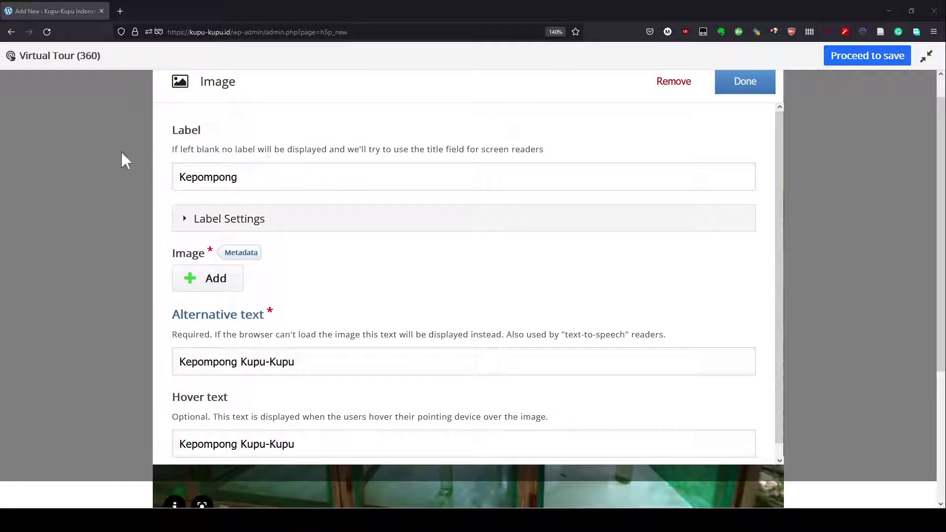
key(Return)
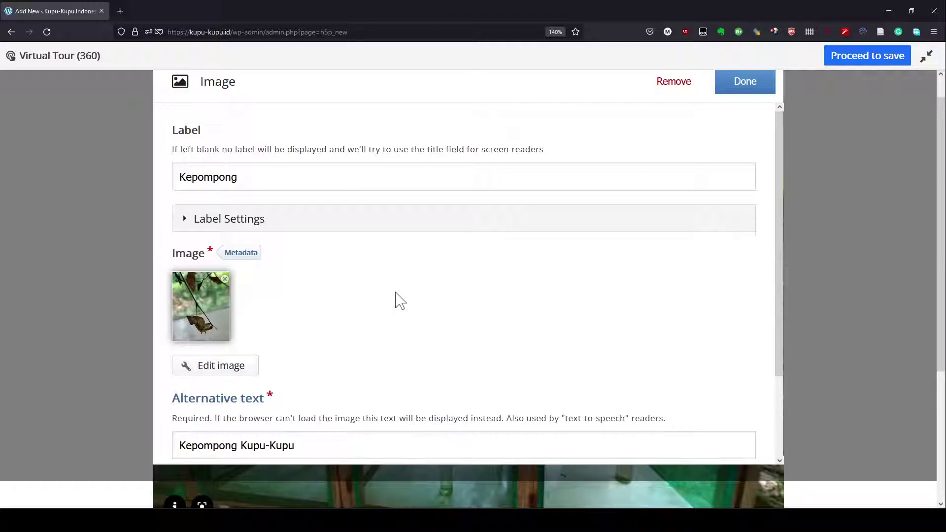
scroll(398, 300, down, 2)
scroll(397, 300, up, 2)
scroll(612, 234, up, 1)
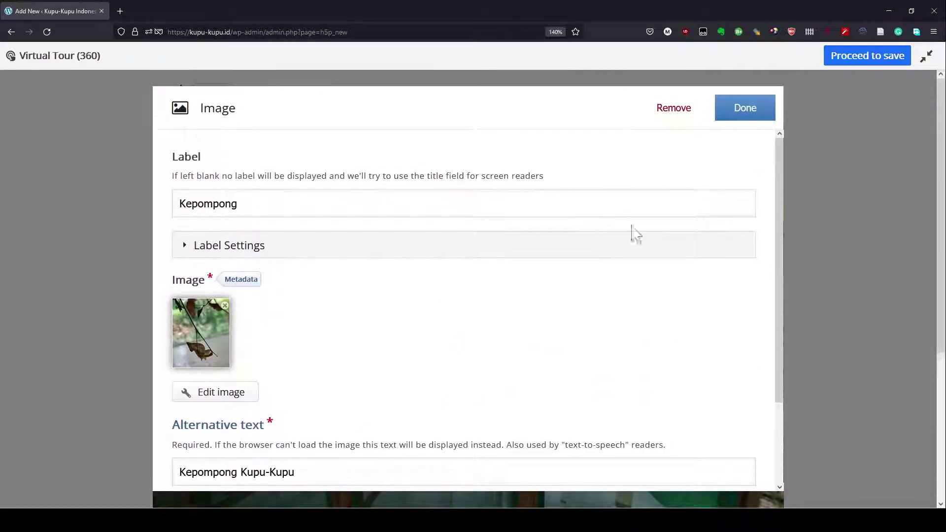
Save the image interaction and move the Kepompong hotspot onto the small green cabinet standing on the cages.
click(739, 117)
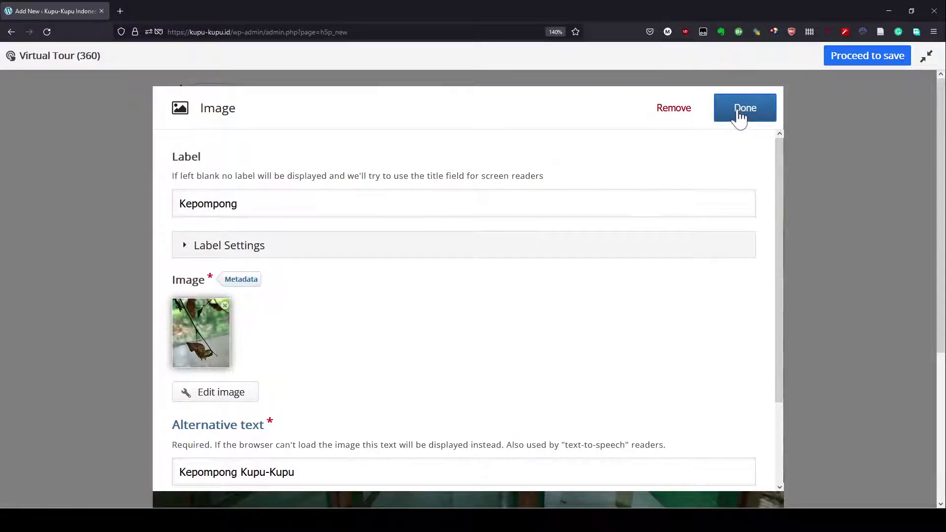
drag(468, 379, 536, 309)
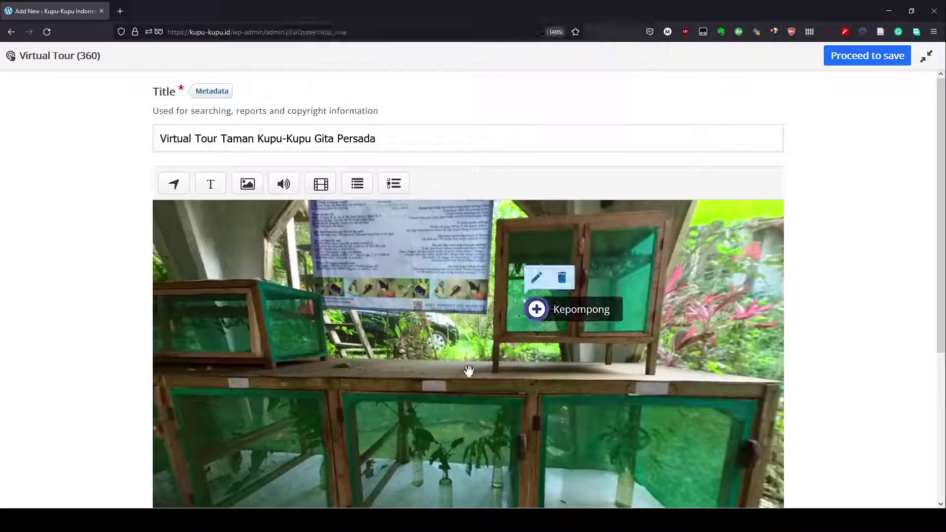
drag(454, 399, 254, 348)
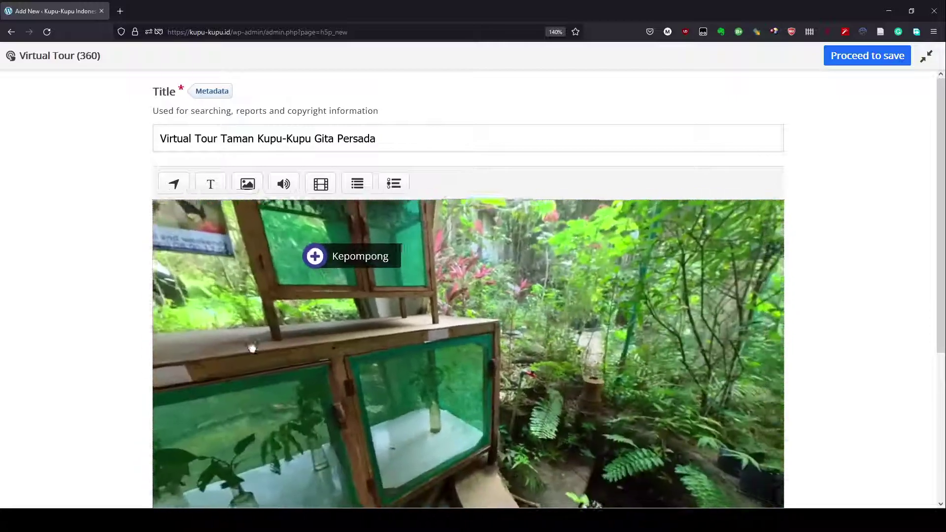
drag(591, 397, 285, 349)
drag(462, 335, 295, 385)
drag(492, 354, 297, 405)
drag(547, 395, 367, 397)
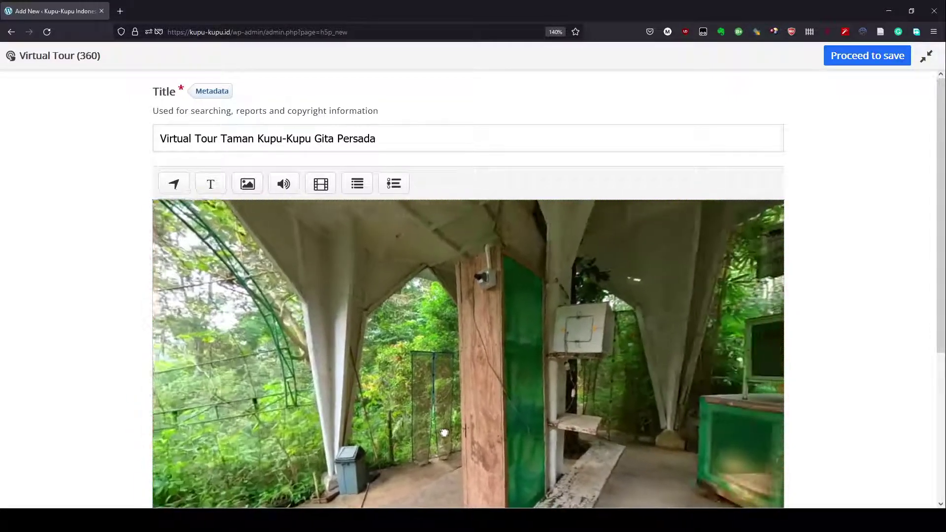
drag(646, 397, 387, 303)
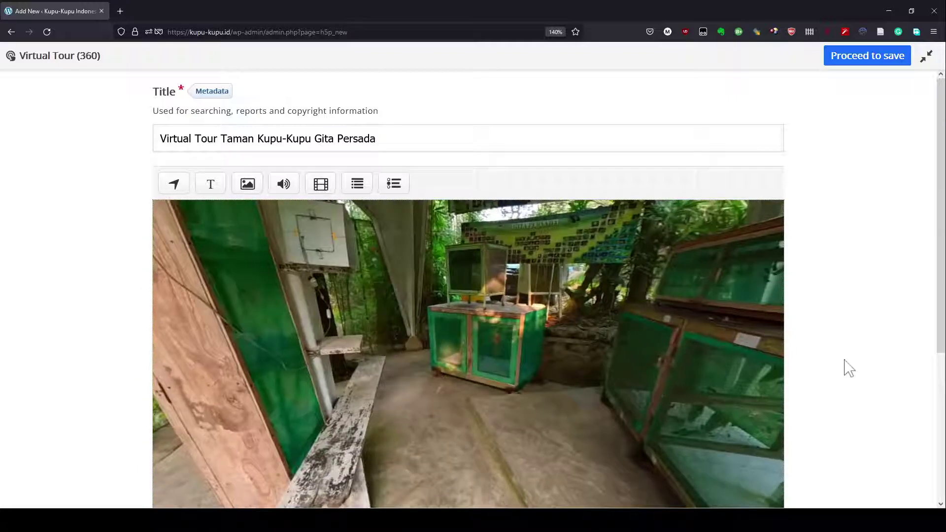
Set TKGP Gazebo as the starting scene of the virtual tour and close the scene list.
scroll(839, 368, down, 3)
click(472, 396)
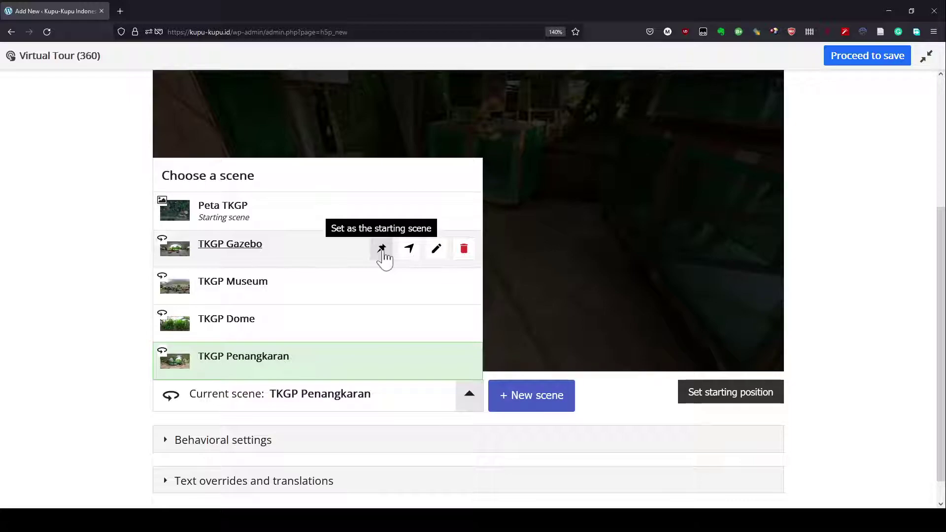
click(382, 249)
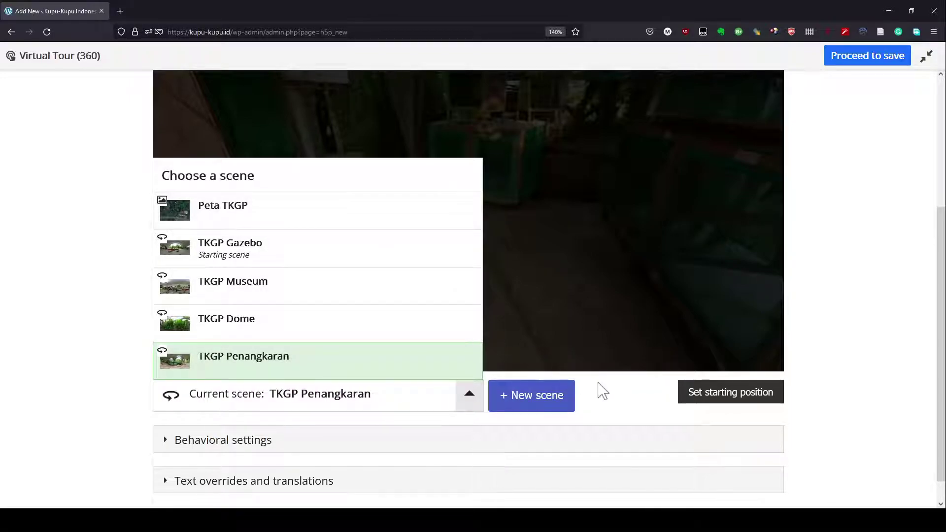
click(470, 394)
Switch from the breeding scene to the TKGP Gazebo scene for editing.
drag(477, 222, 372, 320)
drag(474, 231, 442, 277)
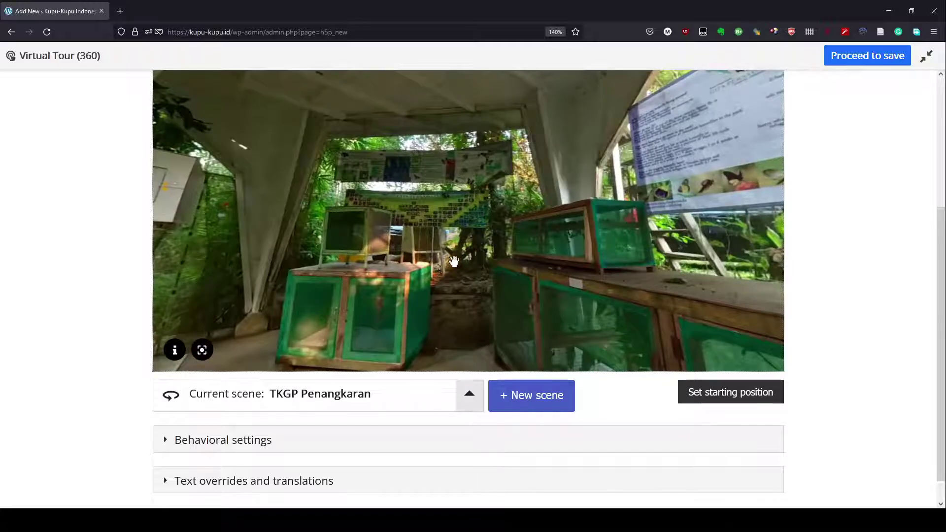
click(472, 399)
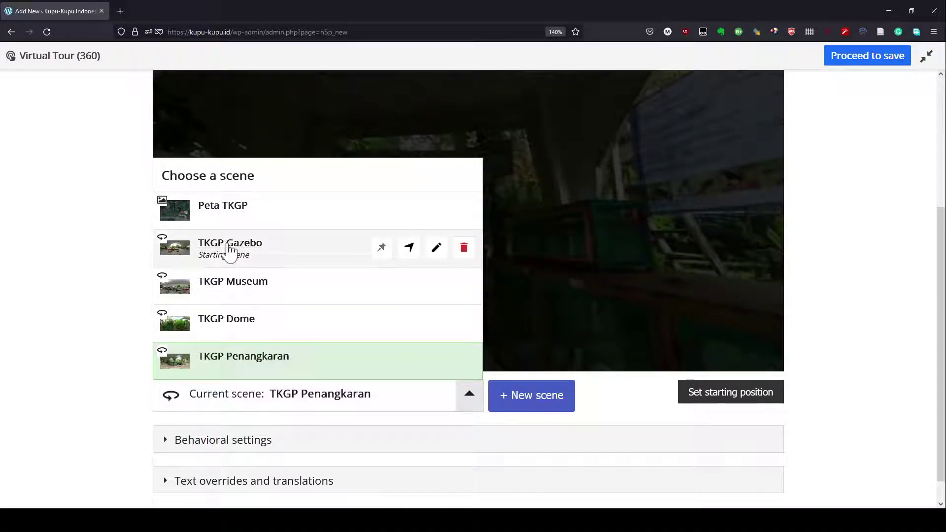
click(230, 248)
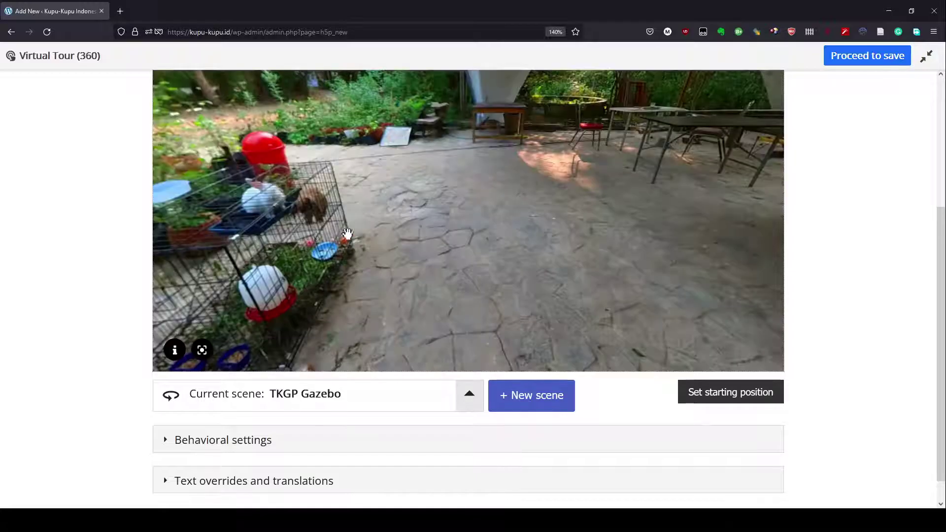
mouse_move(347, 234)
mouse_down()
mouse_move(414, 241)
mouse_move(545, 160)
mouse_move(329, 271)
mouse_move(443, 239)
mouse_up()
drag(545, 241, 580, 238)
mouse_move(513, 230)
mouse_down()
mouse_move(492, 264)
mouse_move(512, 228)
mouse_up()
Add an image interaction to the gazebo scene, with "TKGP Pos Pohon" as both its label and its alternative text.
scroll(594, 241, up, 1)
scroll(594, 241, up, 3)
click(247, 94)
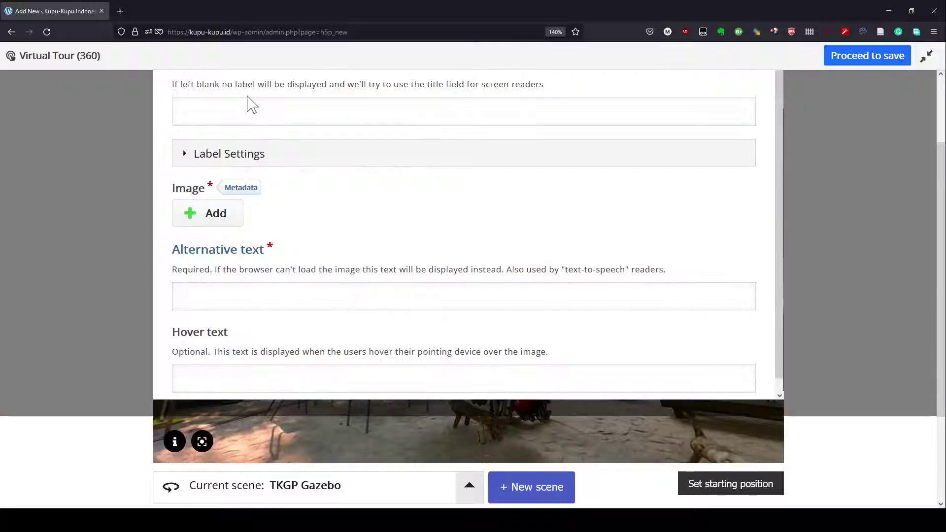
click(248, 110)
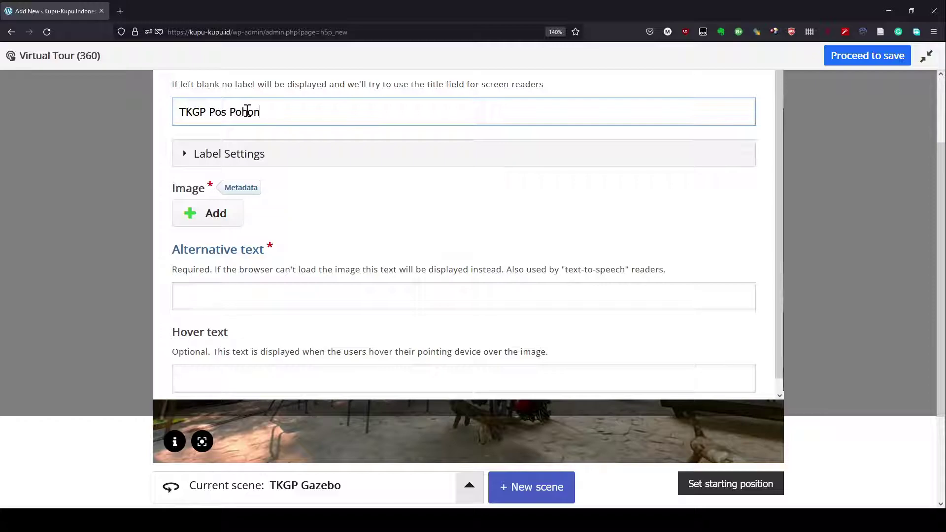
key(ctrl+a)
click(219, 299)
key(ctrl+v)
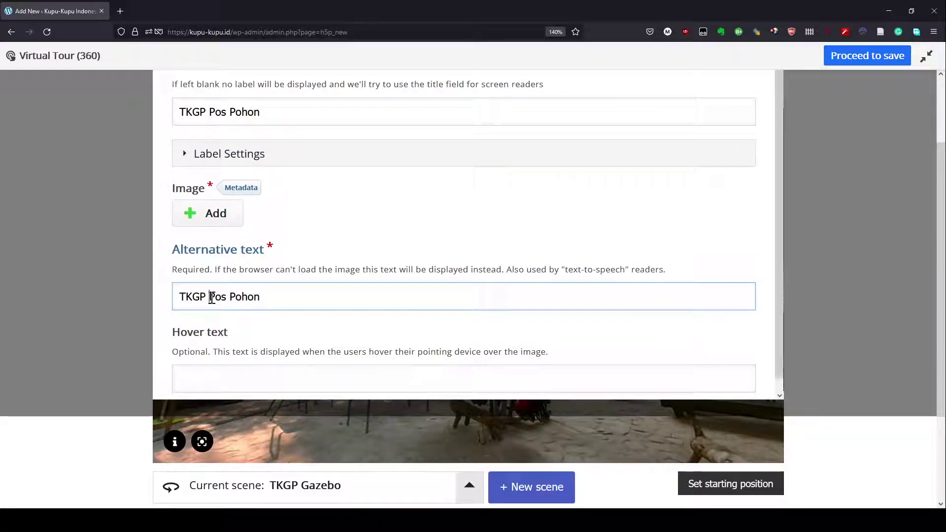
Shorten the image interaction's label to "Pos Pohon".
click(210, 111)
key(ctrl+a)
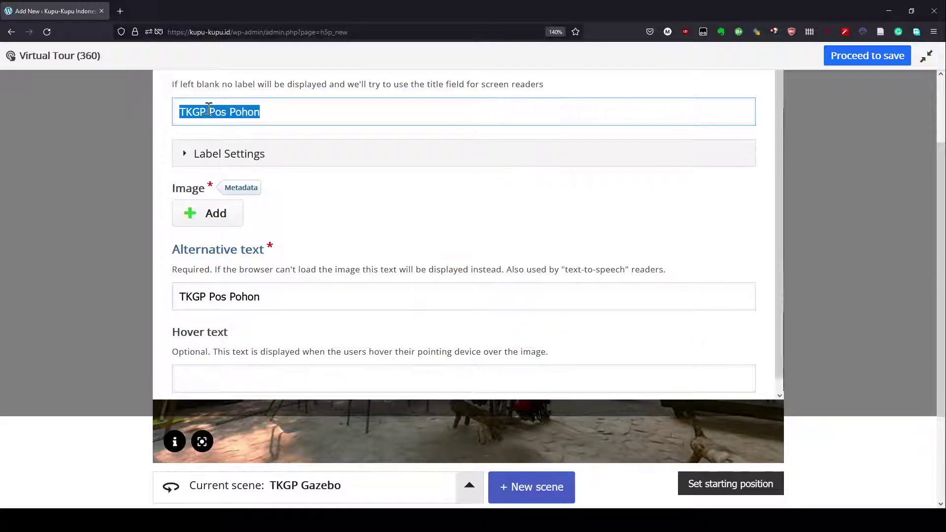
click(211, 107)
key(BackSpace)
key(BackSpace)
key(BackSpace)
key(BackSpace)
key(BackSpace)
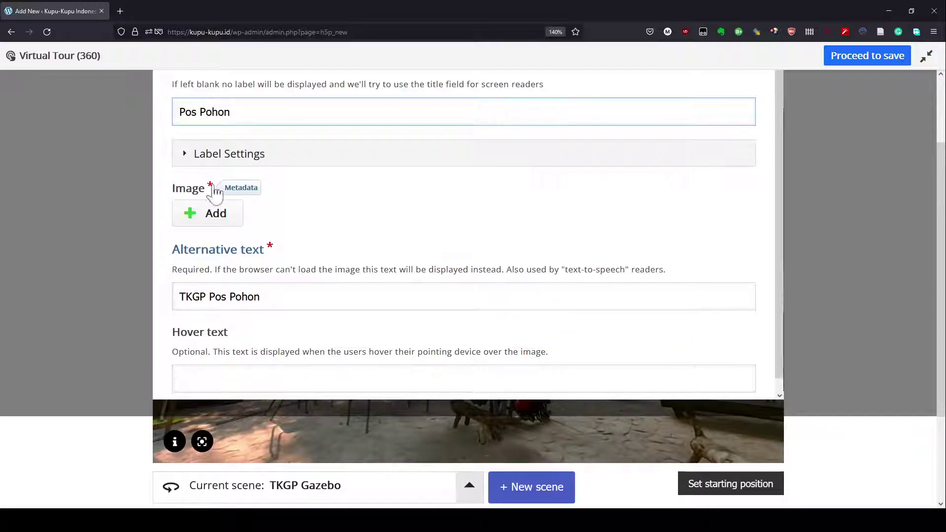
Set the hover text to "Pos Pohon untuk pemantauan hutan" and add the photo of the tree post as the interaction's image.
click(237, 380)
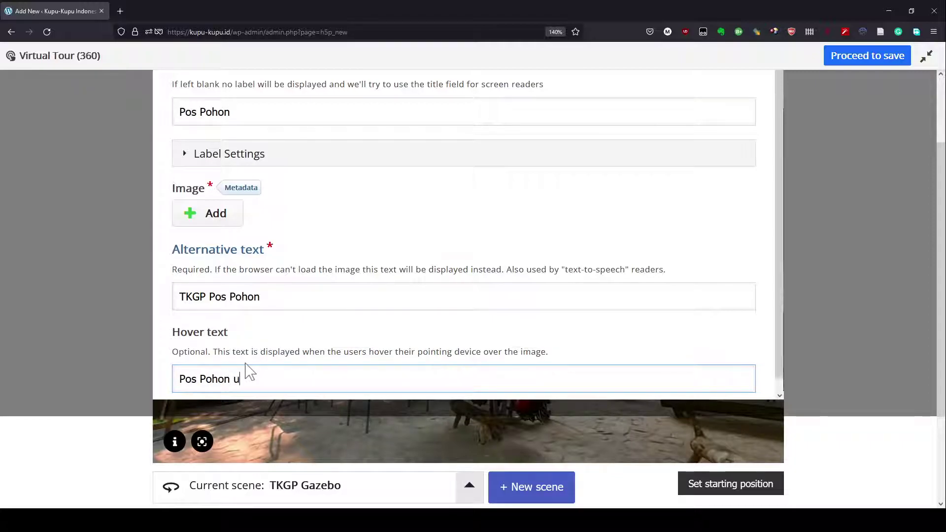
text(Pos Pohon untuk Pemantauan hutan)
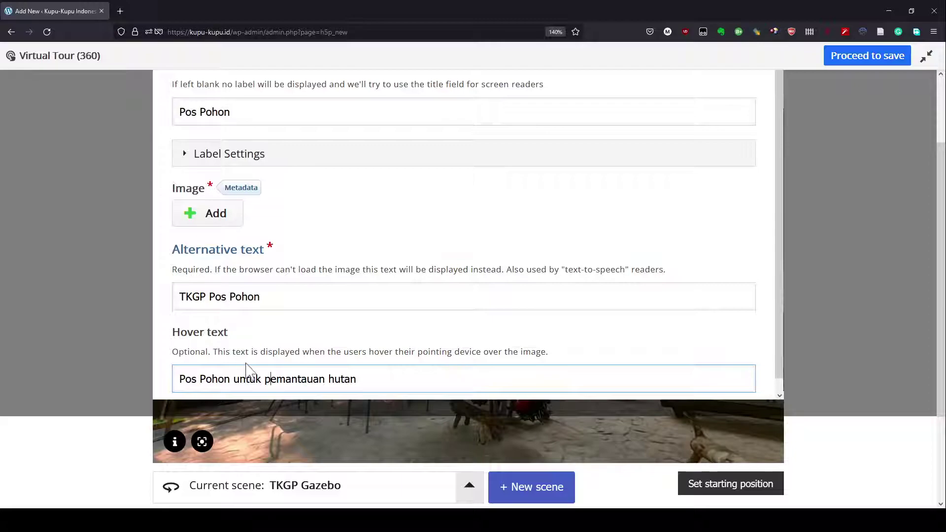
click(226, 213)
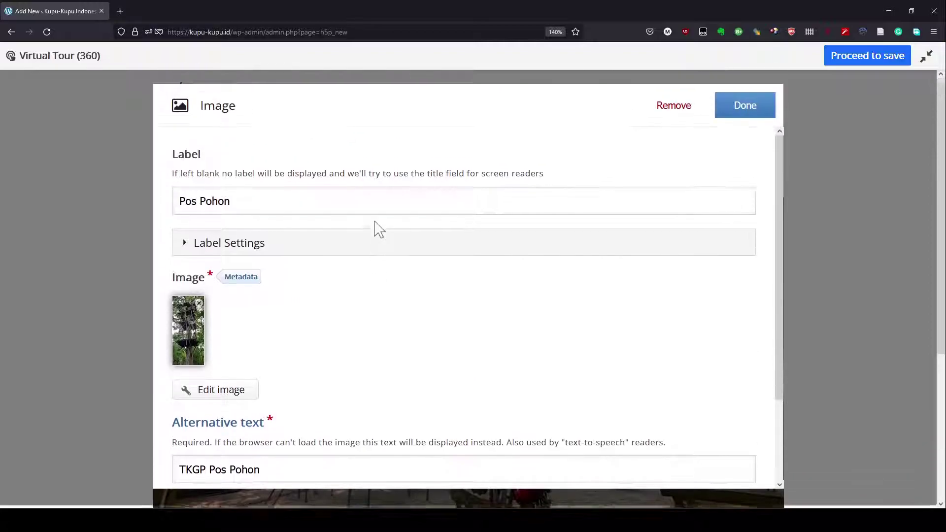
Save the image interaction and move the Pos Pohon hotspot onto the trees in the arch opening behind the tables.
click(734, 115)
drag(559, 381, 531, 313)
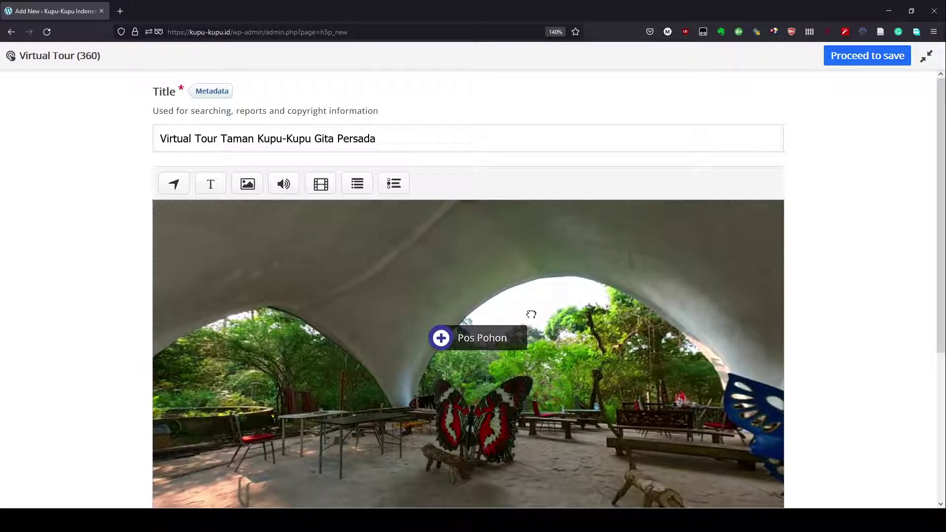
drag(441, 338, 233, 351)
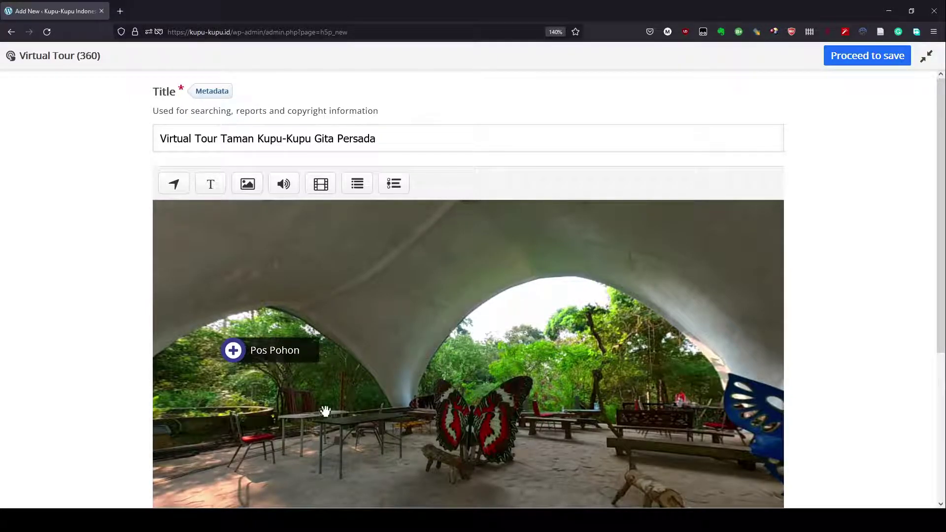
Add a text interaction at the rabbit cages with the label "Kelinci" and the text "Kelinci".
drag(439, 397, 400, 322)
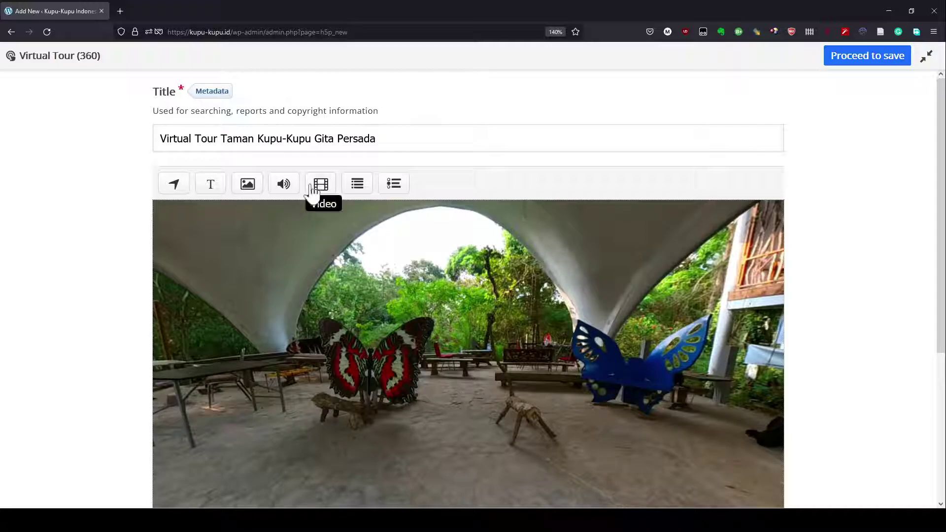
drag(561, 367, 507, 351)
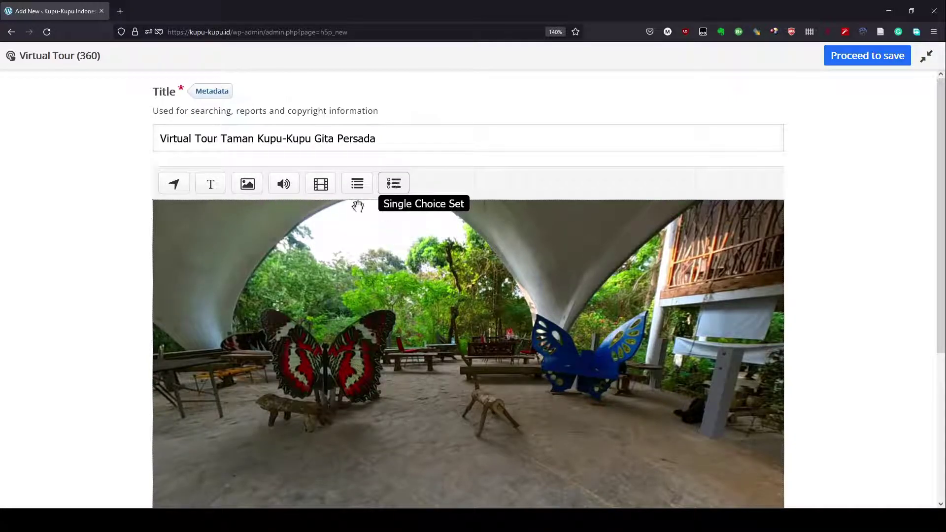
drag(444, 318, 400, 285)
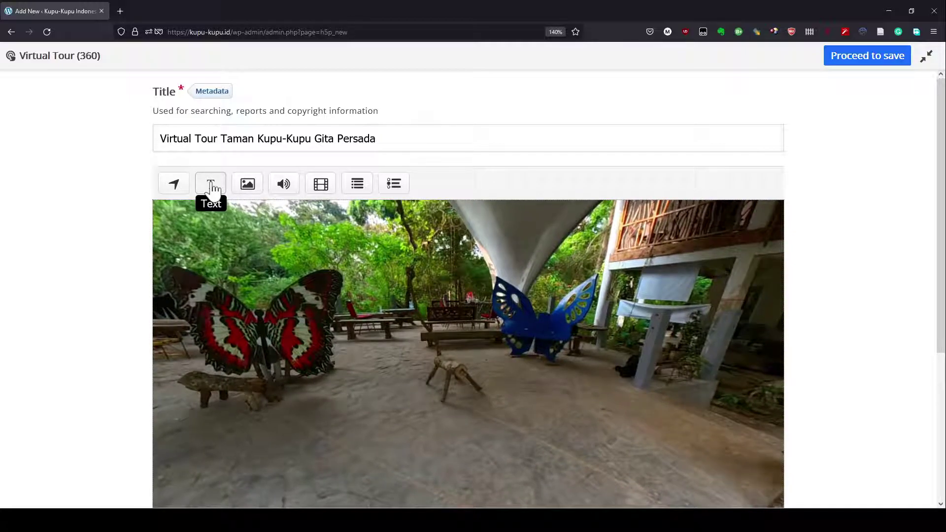
drag(574, 401, 464, 281)
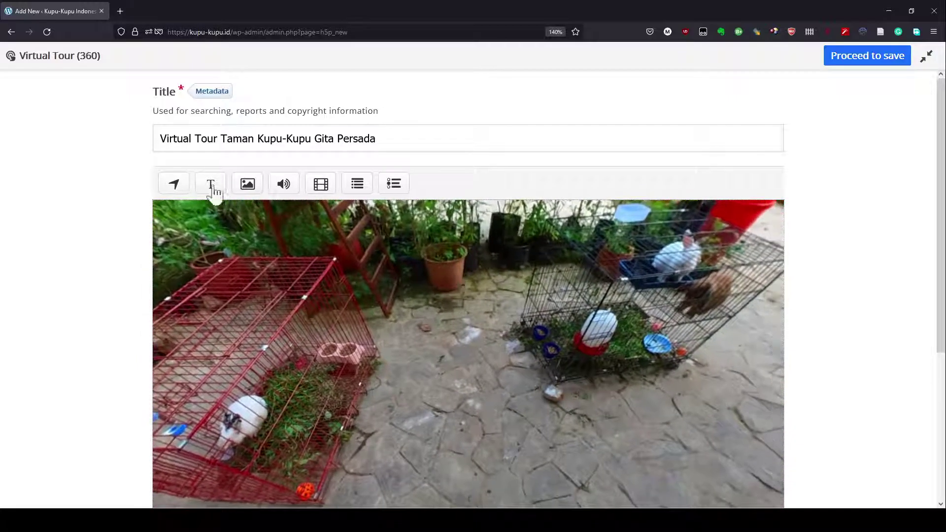
click(209, 189)
click(240, 202)
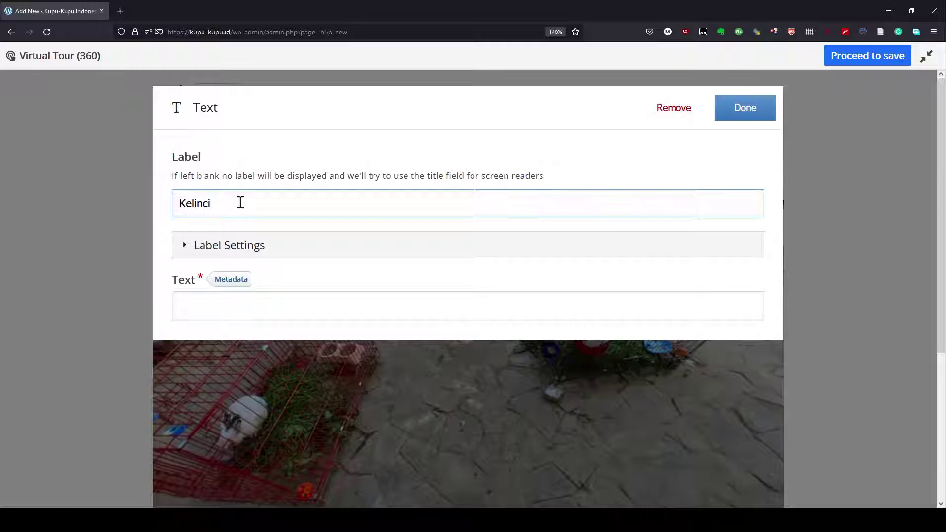
click(217, 313)
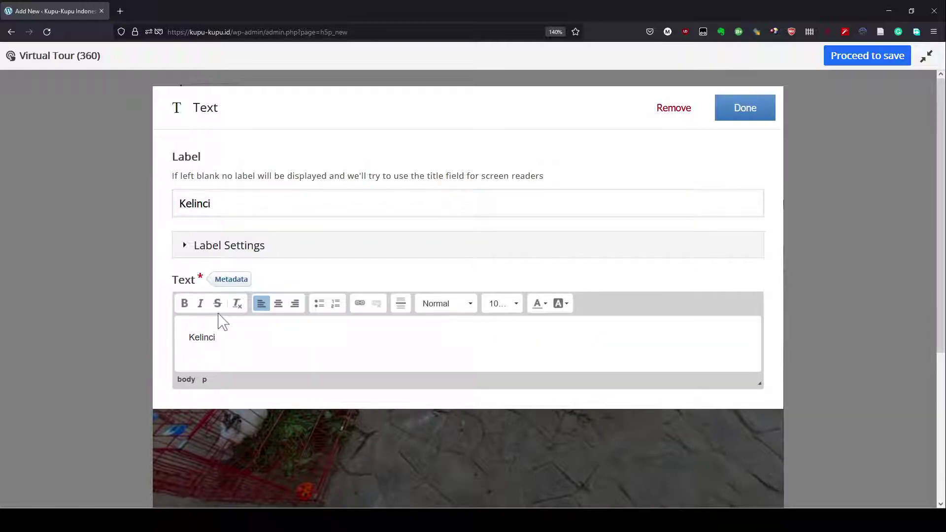
Save the text interaction and place the Kelinci hotspot on the floor between the two rabbit cages.
click(752, 112)
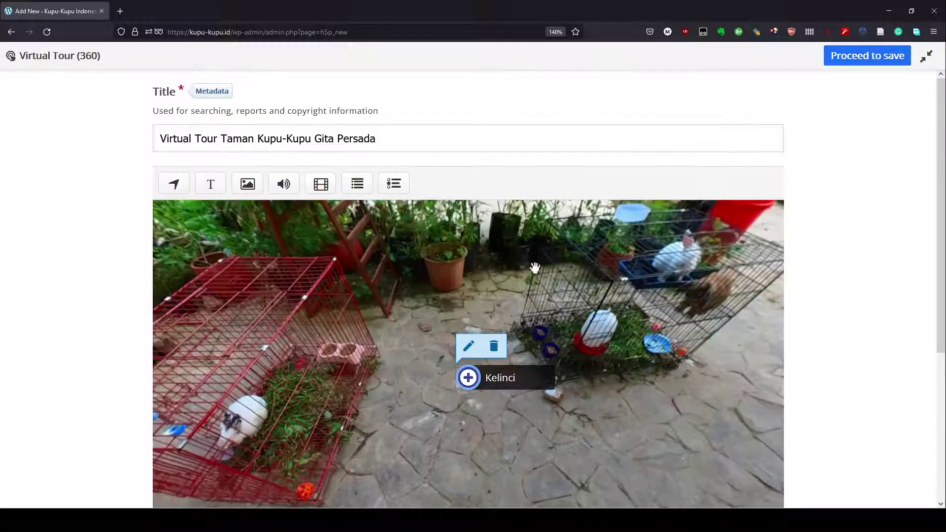
drag(468, 378, 443, 365)
drag(629, 422, 655, 487)
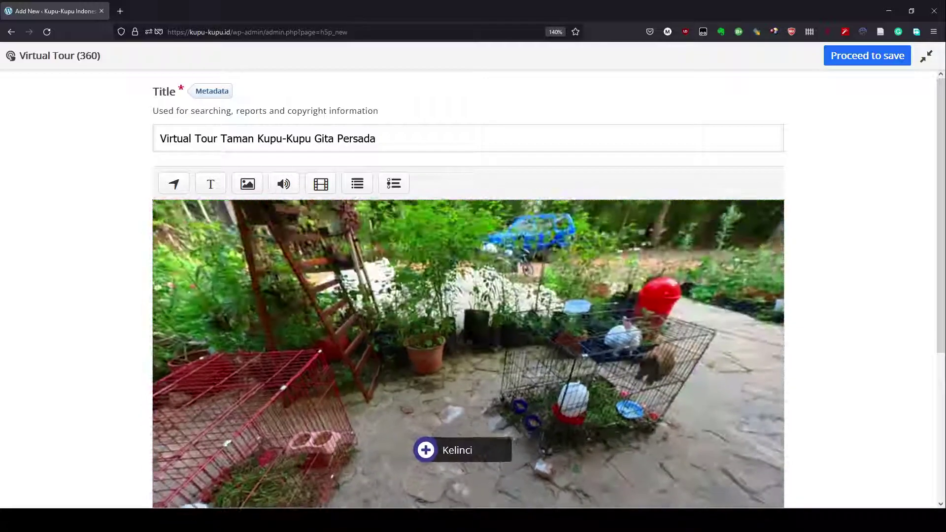
Set the gazebo scene's starting position to the view centred on the red butterfly sculpture, with the Pos Pohon hotspot in sight.
drag(666, 336, 511, 365)
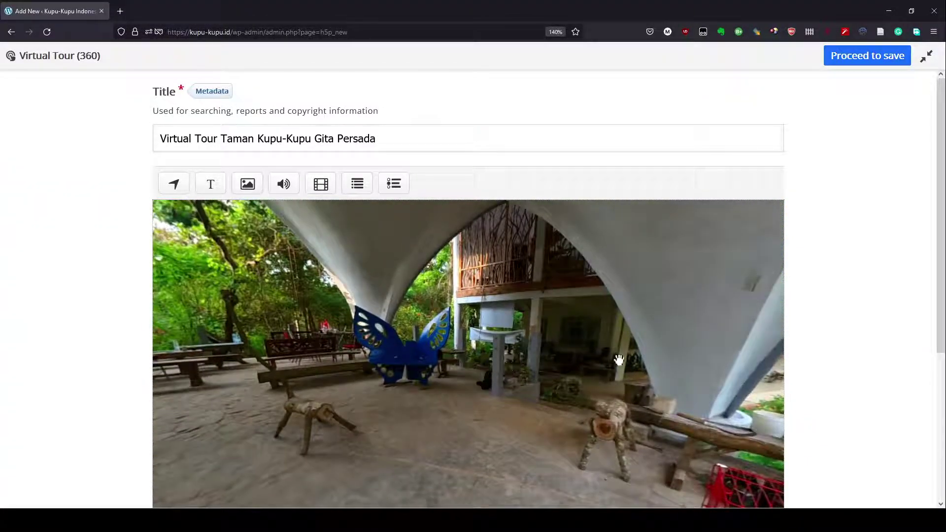
scroll(619, 360, down, 2)
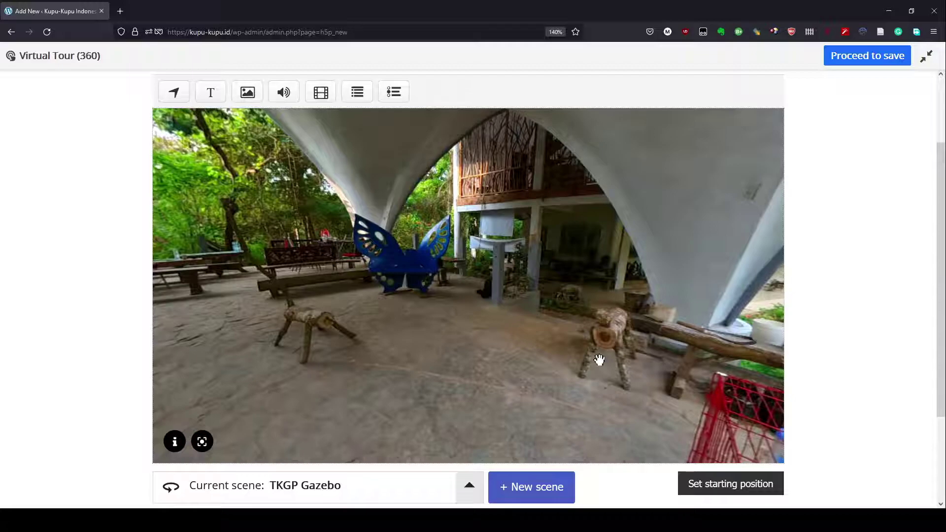
drag(538, 328, 695, 271)
drag(462, 265, 642, 401)
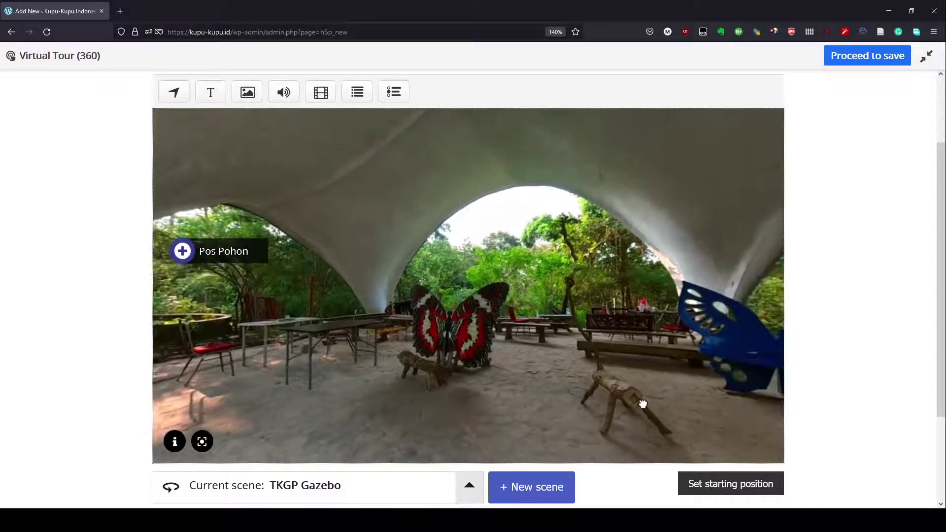
click(733, 491)
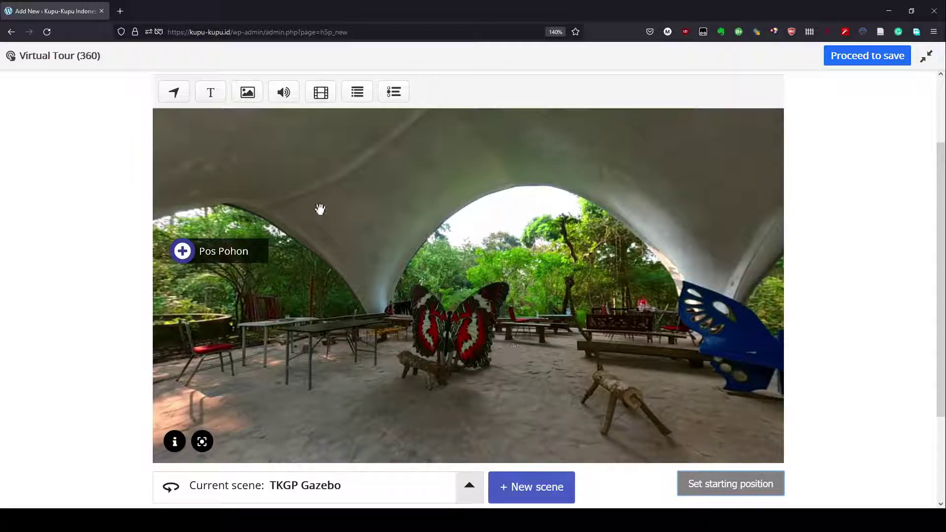
Start a Go To Scene interaction in the gazebo scene at the view of the blue butterfly sculpture and the building.
drag(618, 319, 268, 207)
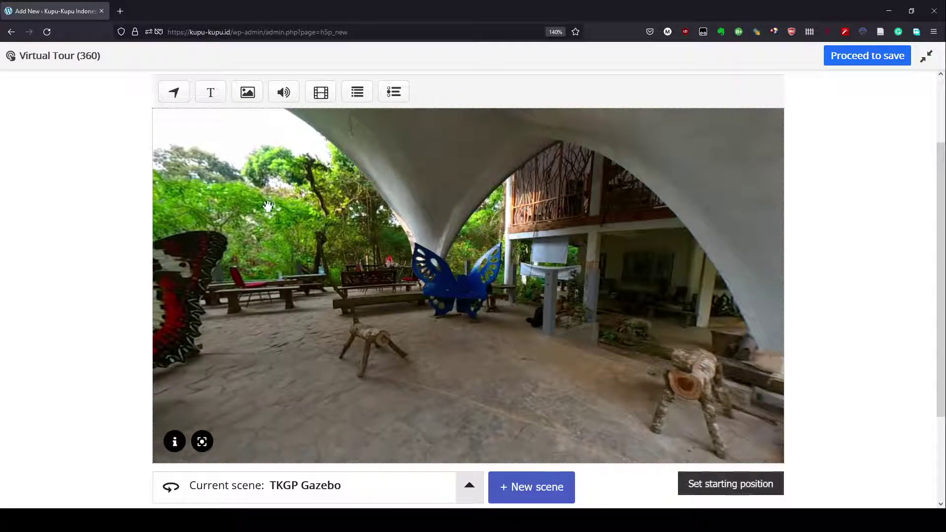
click(174, 94)
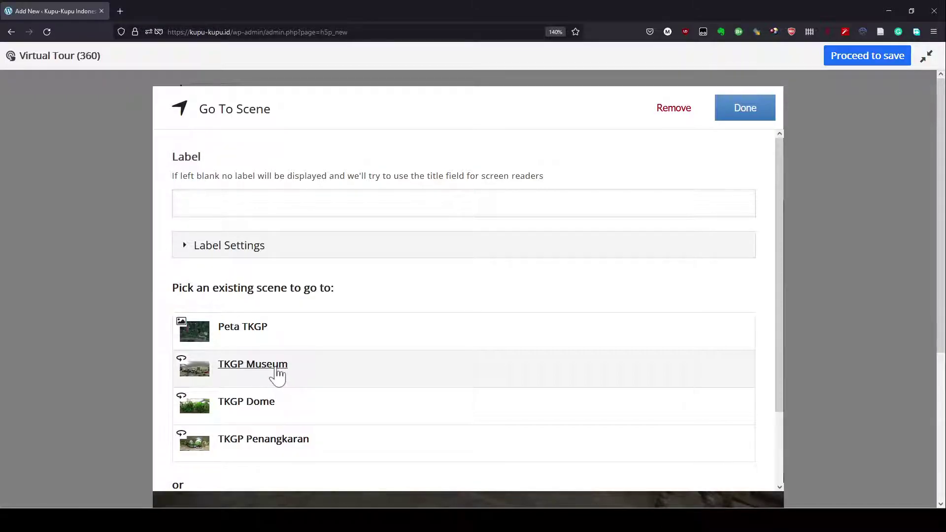
Finish the scene link to TKGP Museum with the label "Museum" and place its hotspot just below the blue butterfly sculpture.
click(278, 374)
click(289, 205)
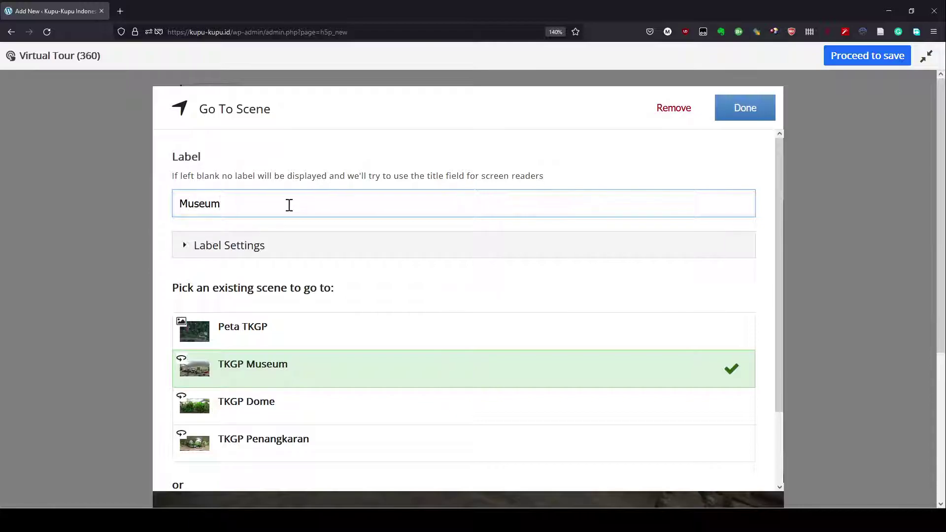
click(745, 108)
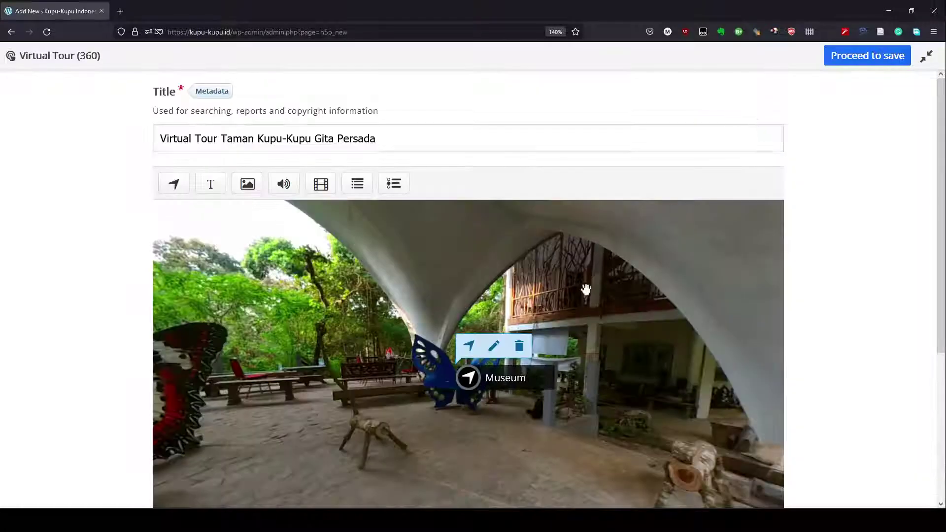
drag(468, 380, 477, 419)
Add a scene link to TKGP Penangkaran labelled "Penangkaran Kupu-Kupu" and place its hotspot over the garden plants beside the gazebo.
drag(569, 418, 665, 393)
drag(334, 393, 553, 407)
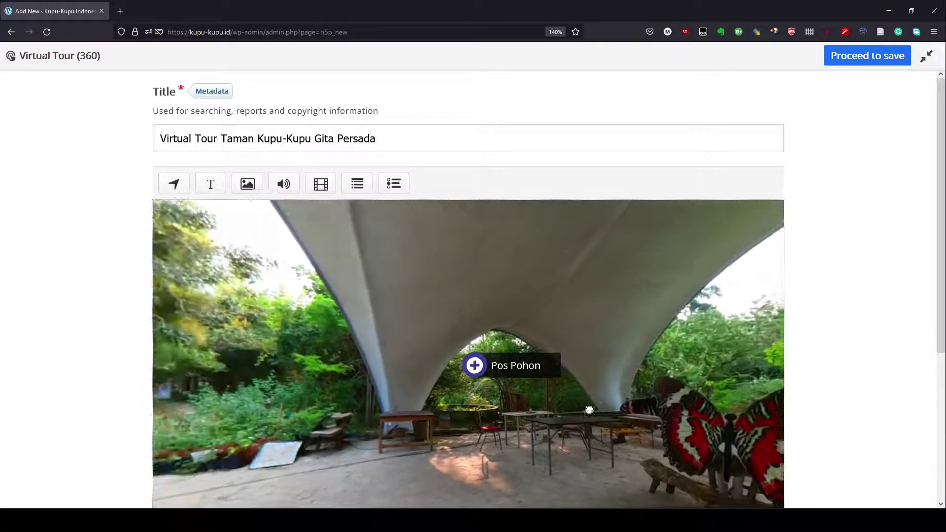
drag(398, 428, 411, 415)
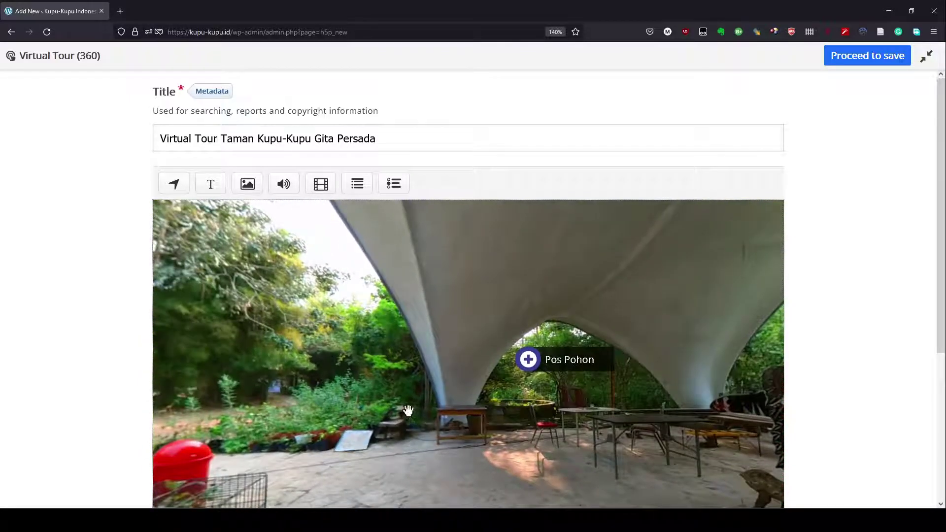
scroll(410, 412, down, 2)
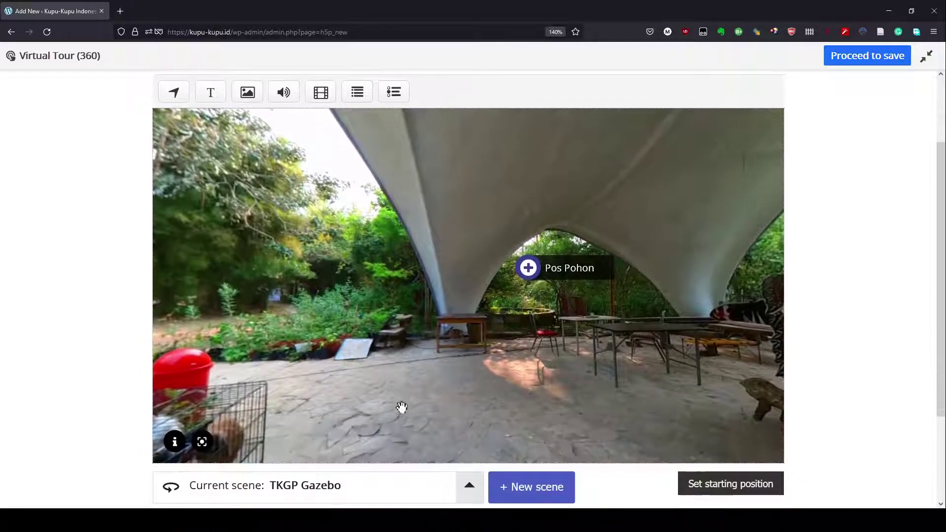
click(174, 92)
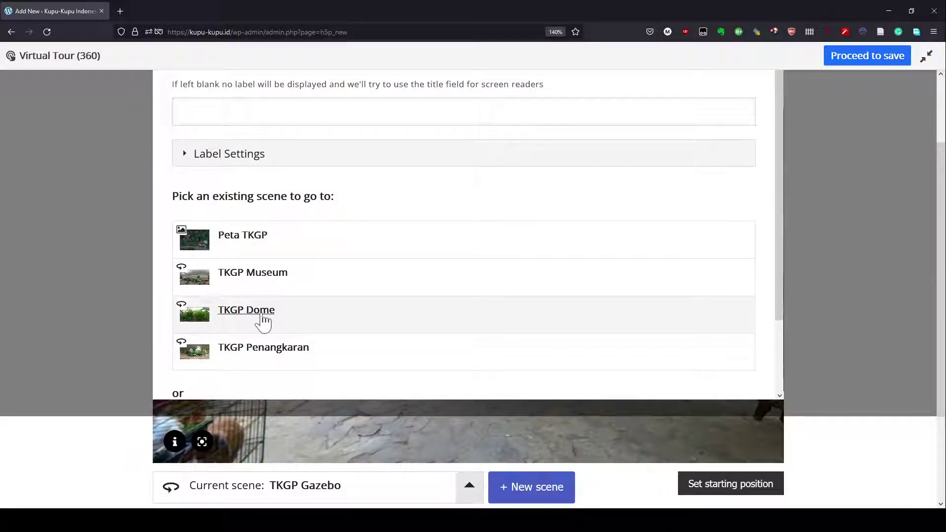
click(253, 353)
click(269, 106)
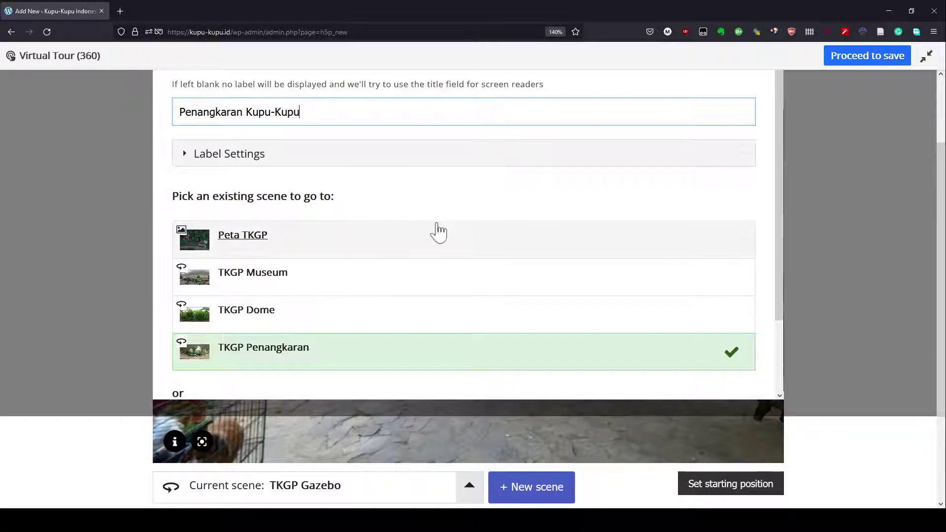
scroll(437, 236, down, 2)
scroll(650, 203, up, 4)
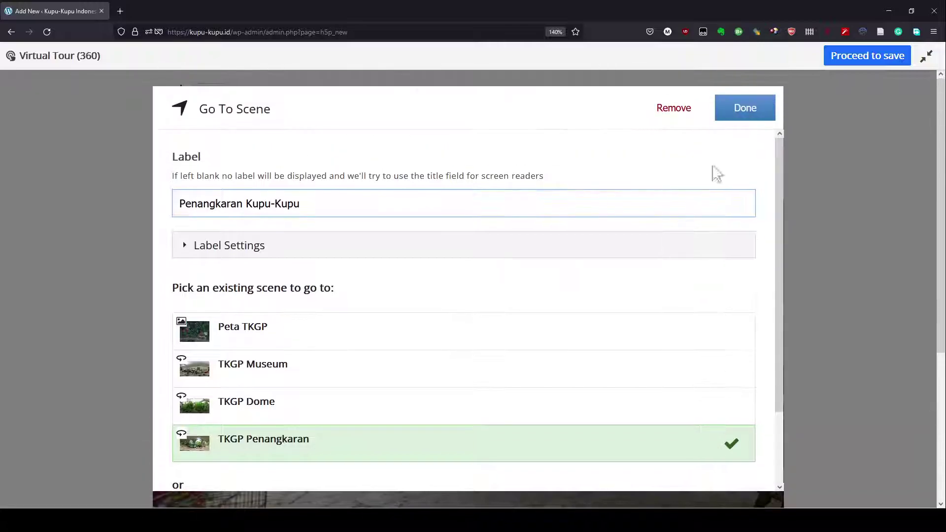
click(755, 108)
drag(468, 378, 286, 376)
Add a scene link to Peta TKGP without a label and place its hotspot low on the gazebo's stone floor.
mouse_move(401, 467)
mouse_down()
mouse_move(353, 451)
mouse_move(489, 448)
mouse_move(577, 364)
mouse_move(540, 135)
mouse_move(483, 283)
mouse_move(445, 466)
mouse_move(539, 450)
mouse_move(475, 416)
mouse_move(296, 428)
mouse_move(744, 417)
mouse_move(414, 451)
mouse_move(551, 422)
mouse_move(553, 243)
mouse_move(484, 238)
mouse_move(476, 371)
mouse_move(450, 226)
mouse_up()
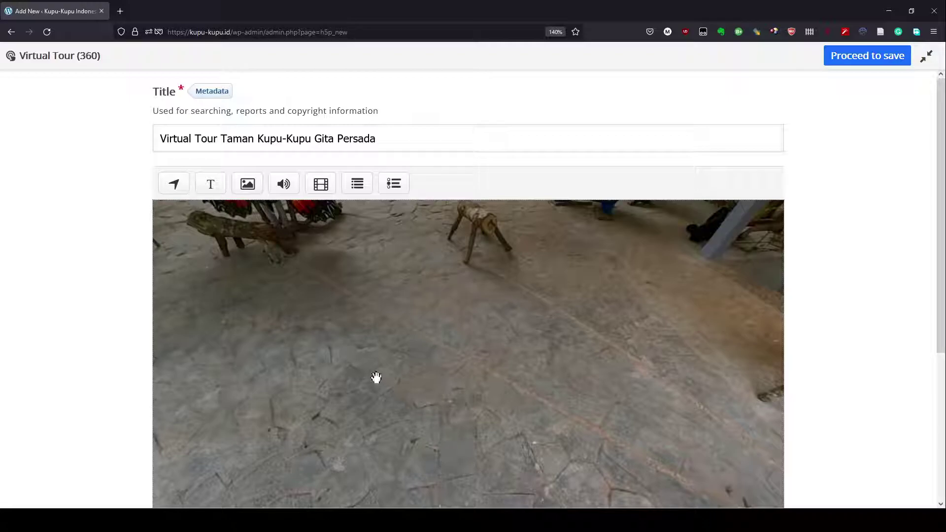
click(174, 185)
click(243, 335)
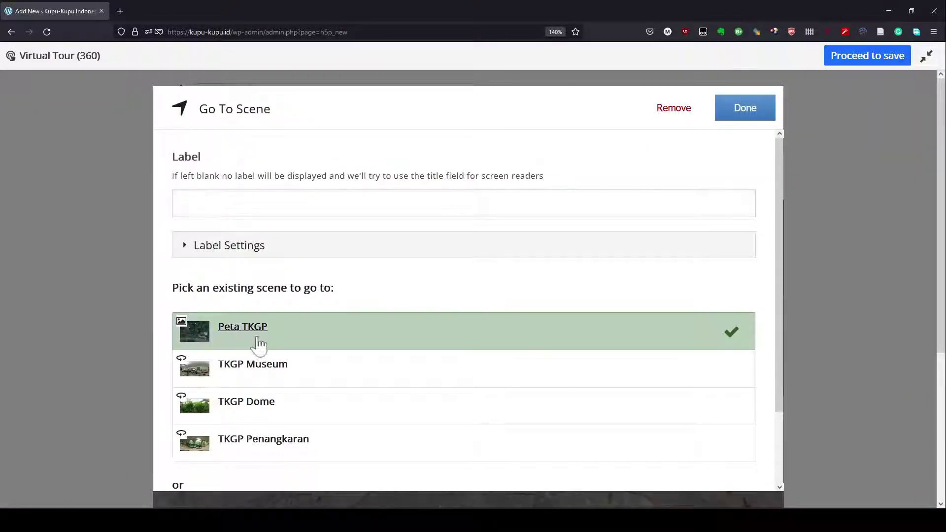
click(745, 116)
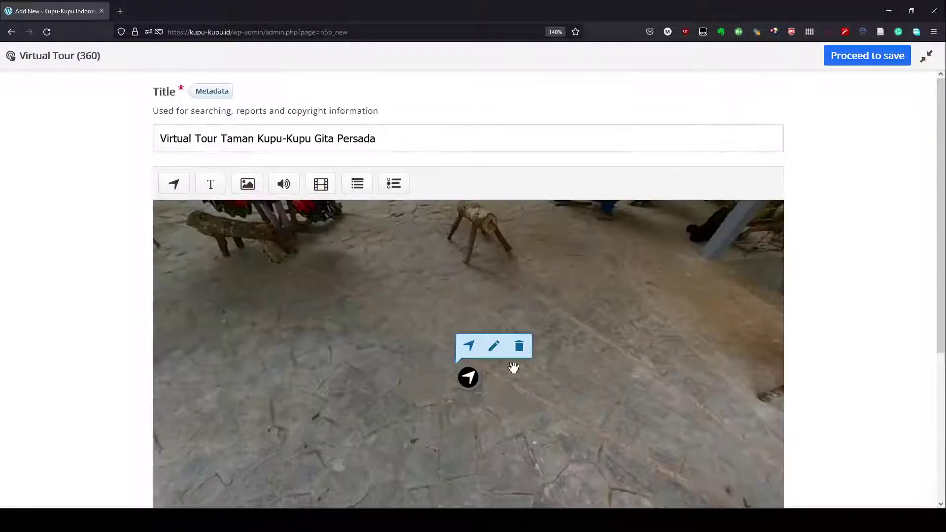
drag(469, 387, 466, 496)
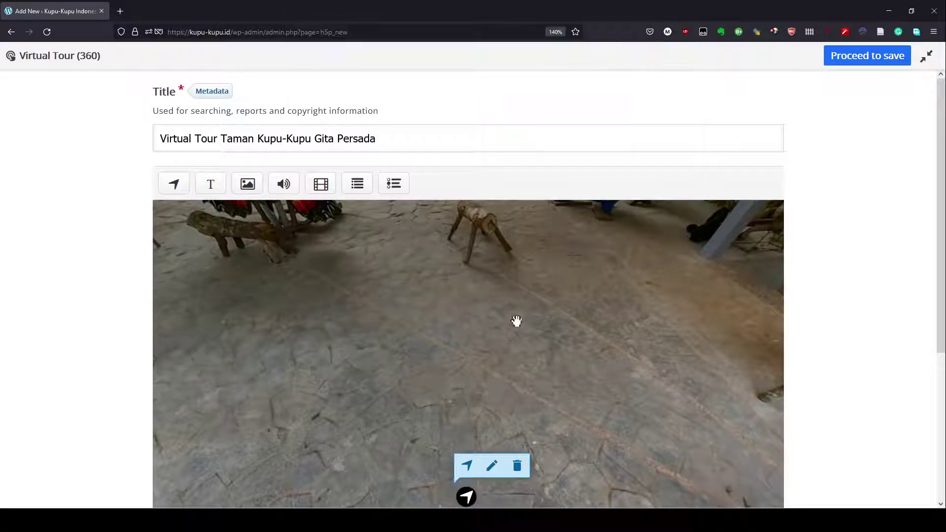
scroll(604, 279, down, 2)
drag(469, 407, 468, 418)
drag(468, 470, 467, 423)
drag(492, 186, 474, 312)
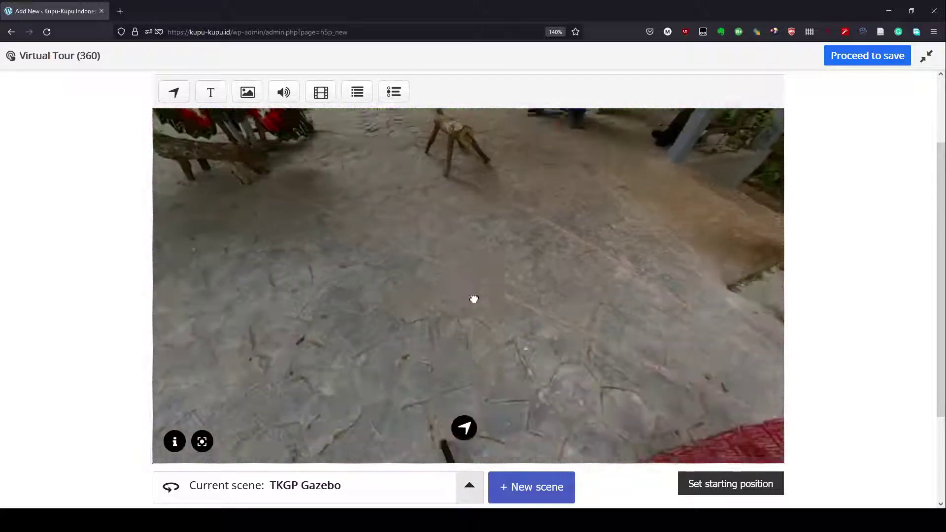
Edit the floor hotspot that leads to Peta TKGP and label it "Peta".
click(464, 424)
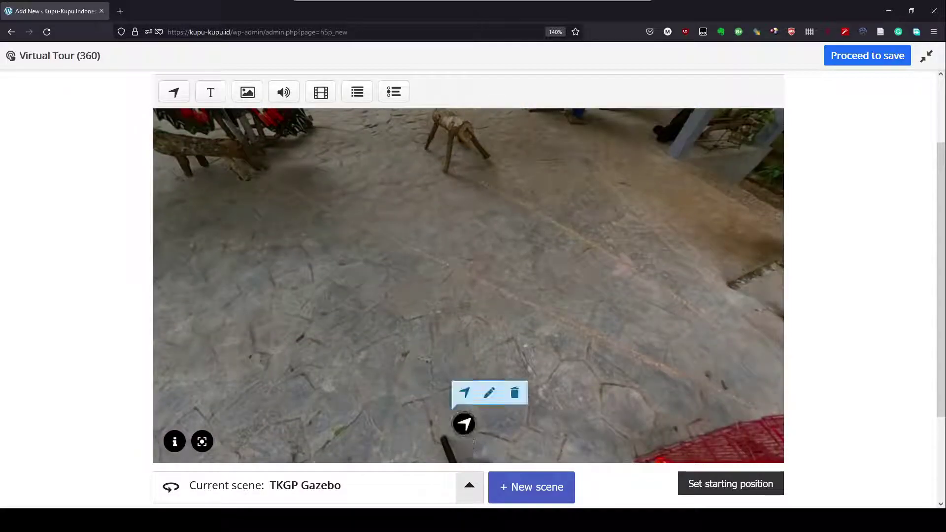
drag(464, 425, 464, 425)
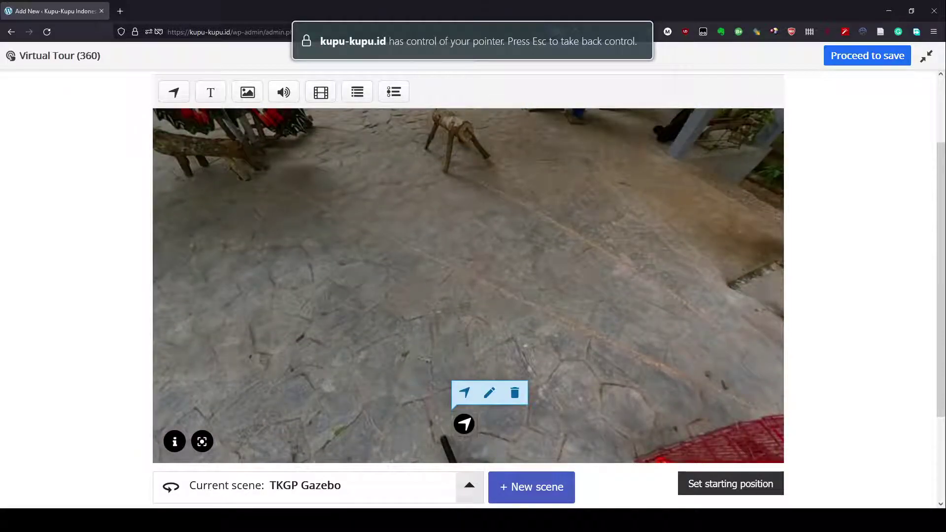
click(489, 394)
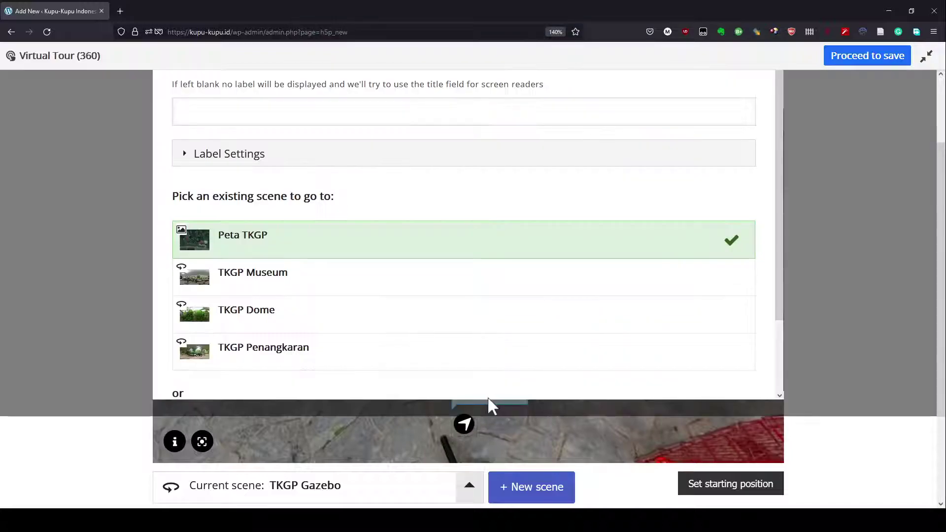
click(264, 120)
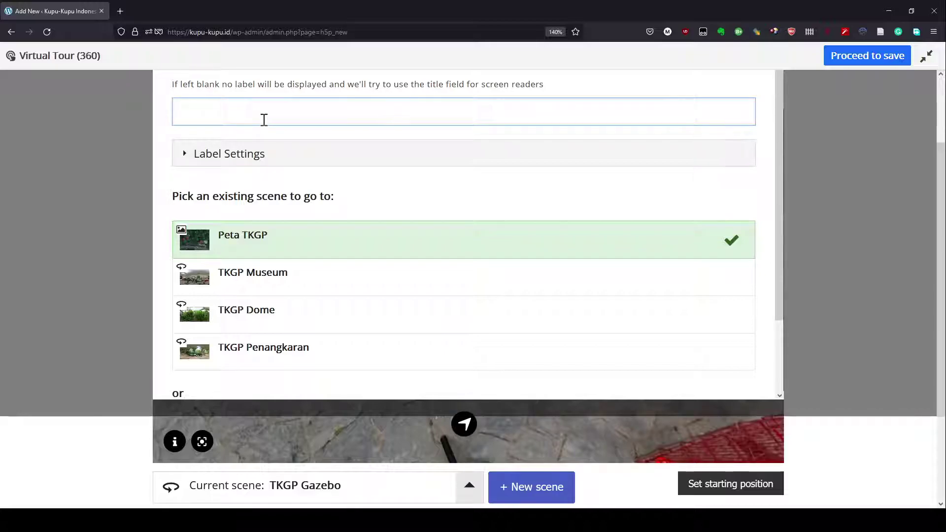
scroll(651, 154, up, 2)
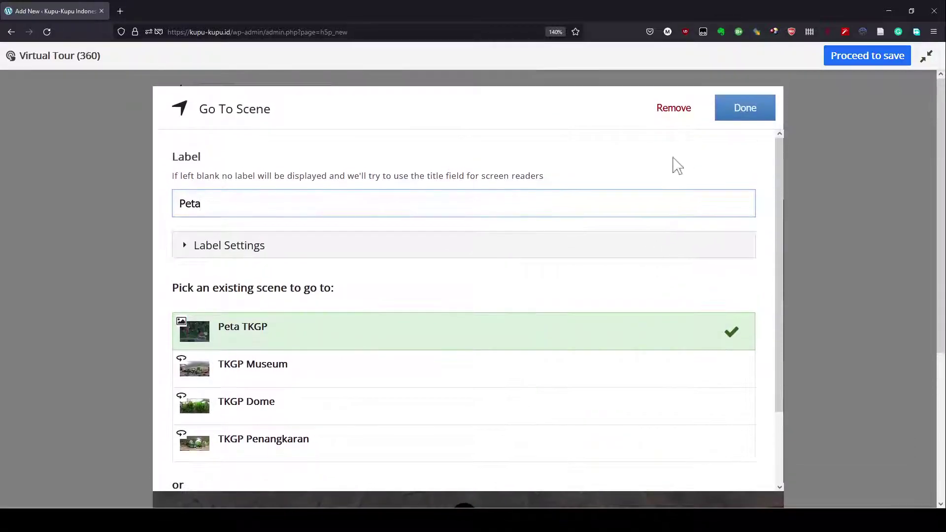
click(740, 119)
Look around the gazebo panorama to check its hotspots and switch to the TKGP Museum scene.
drag(637, 299, 327, 308)
scroll(581, 276, down, 2)
drag(650, 364, 348, 295)
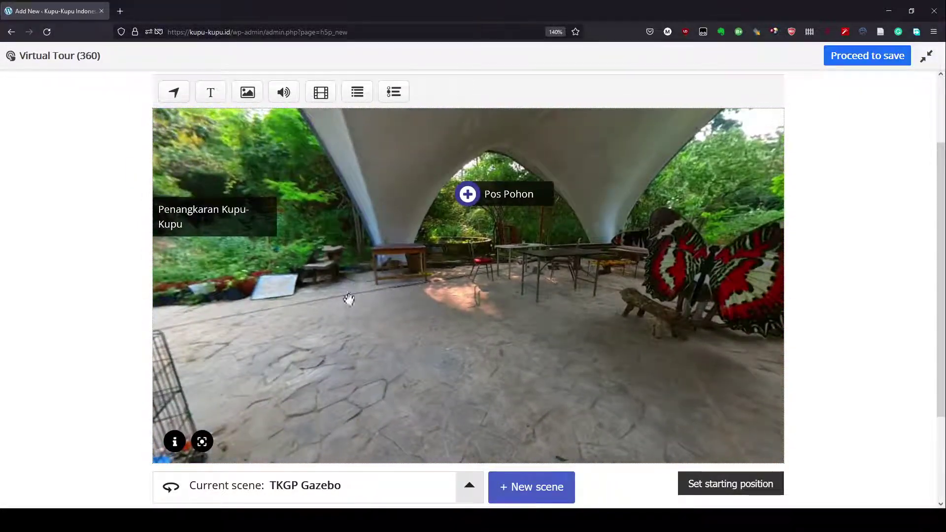
click(378, 485)
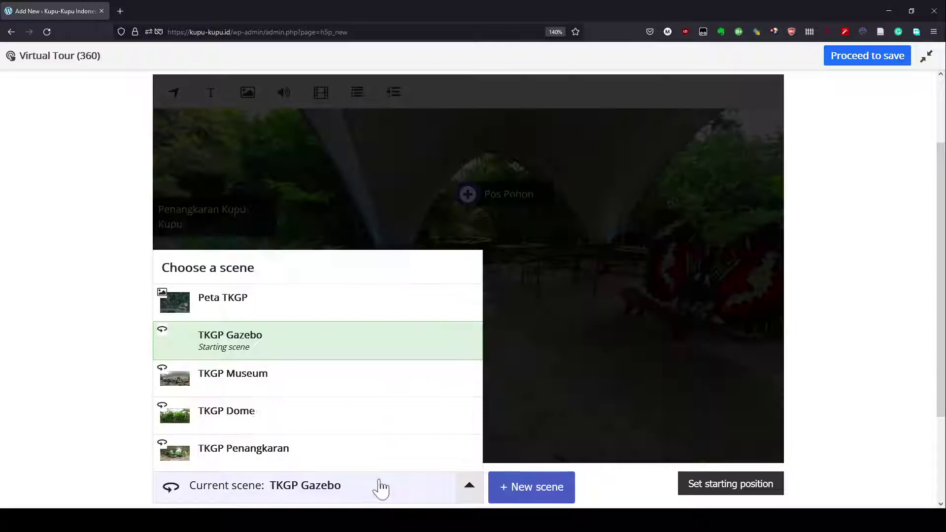
click(239, 381)
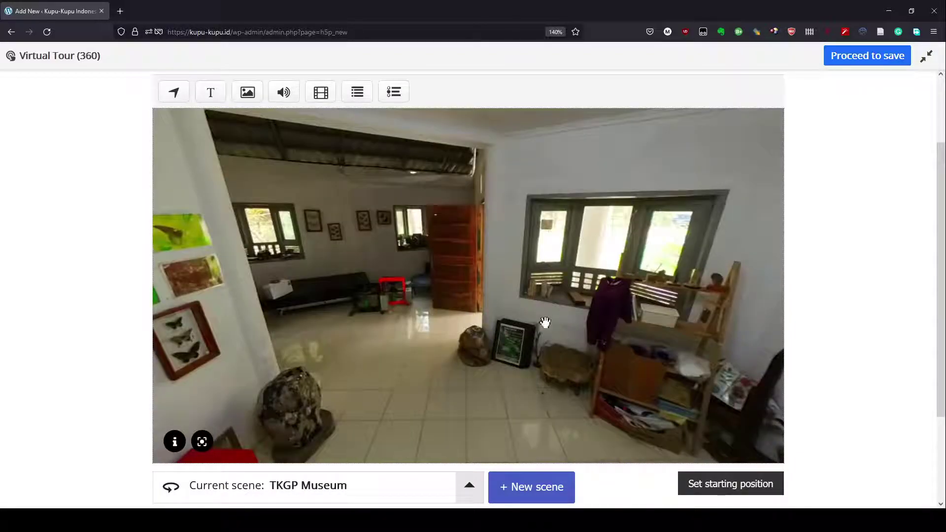
Create a text hotspot in the museum scene with "Layang-Layang kupu" as both its label and its text.
drag(549, 303, 309, 107)
click(210, 92)
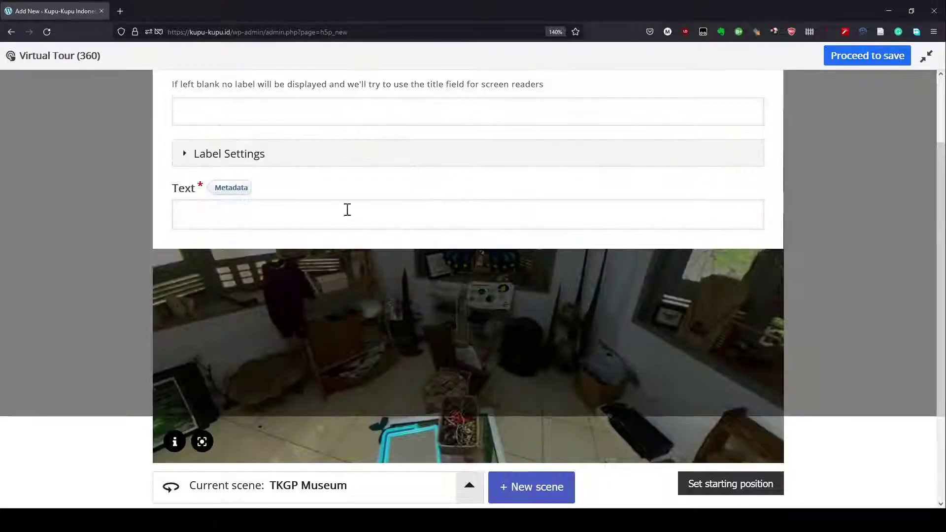
click(284, 117)
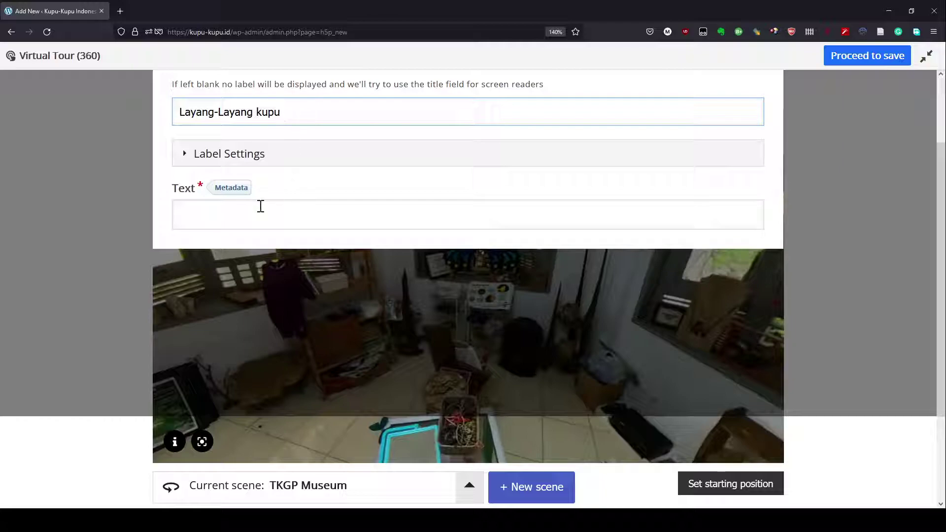
key(ctrl+a)
key(ctrl+c)
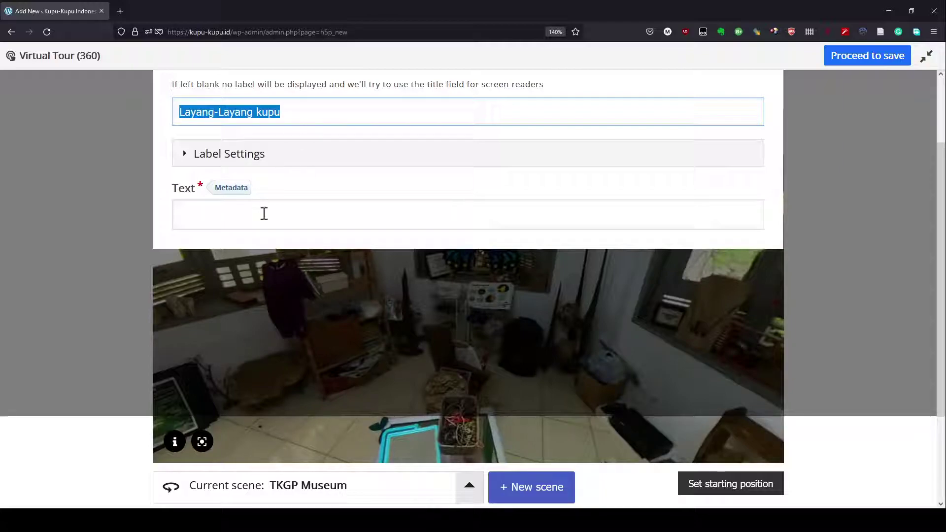
click(264, 214)
key(ctrl+v)
Correct the text hotspot's label and body text to "Layang-layang kupu-kupu".
click(292, 111)
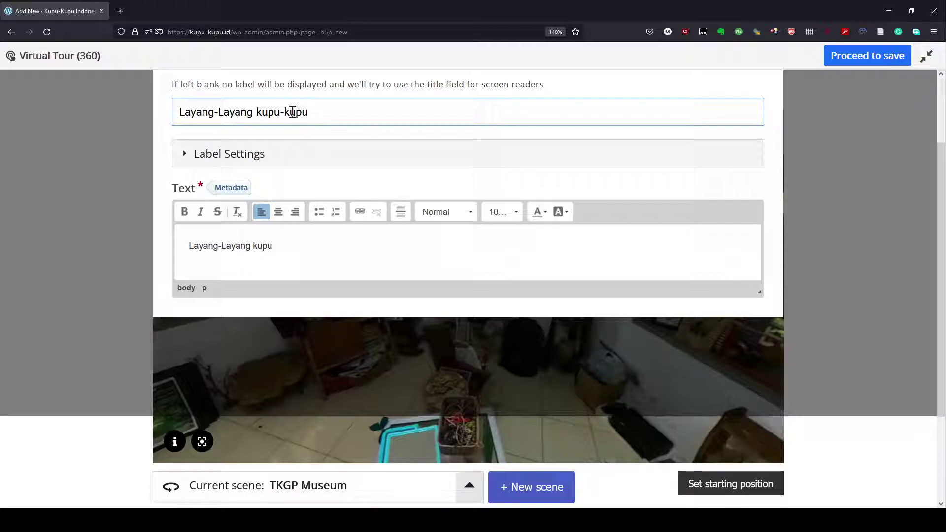
text(l)
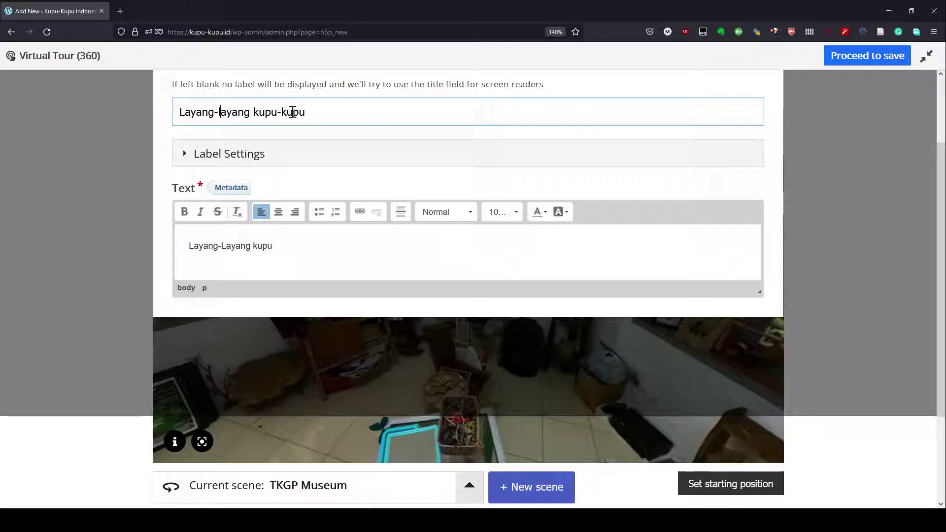
key(ctrl+a)
key(ctrl+c)
click(277, 246)
key(ctrl+a)
key(ctrl+v)
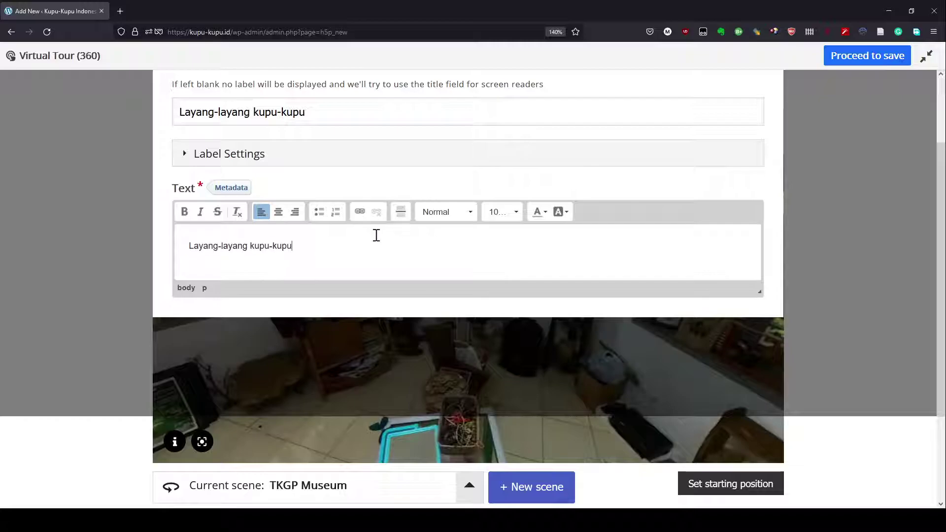
Save the kite text hotspot and position it just below the butterfly kite at the museum window.
scroll(542, 215, up, 2)
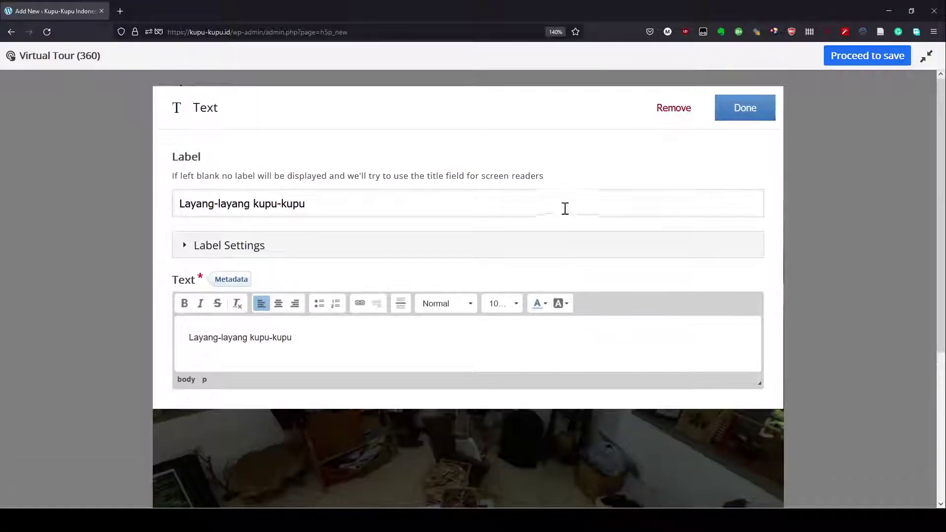
click(745, 117)
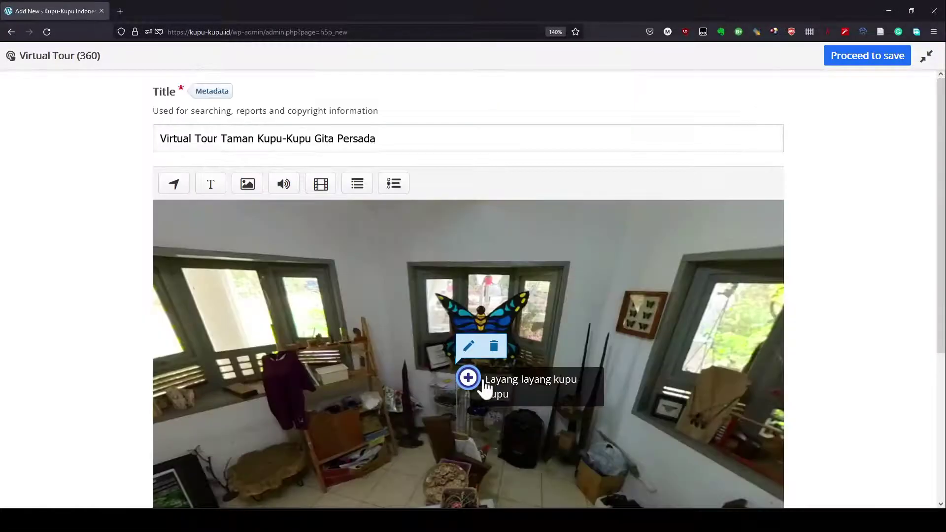
drag(493, 379, 480, 375)
Add a text hotspot with "Spesimen kupu-kupu" as label and text, and place it just above the pink specimen table.
drag(691, 393, 439, 308)
click(209, 185)
click(271, 204)
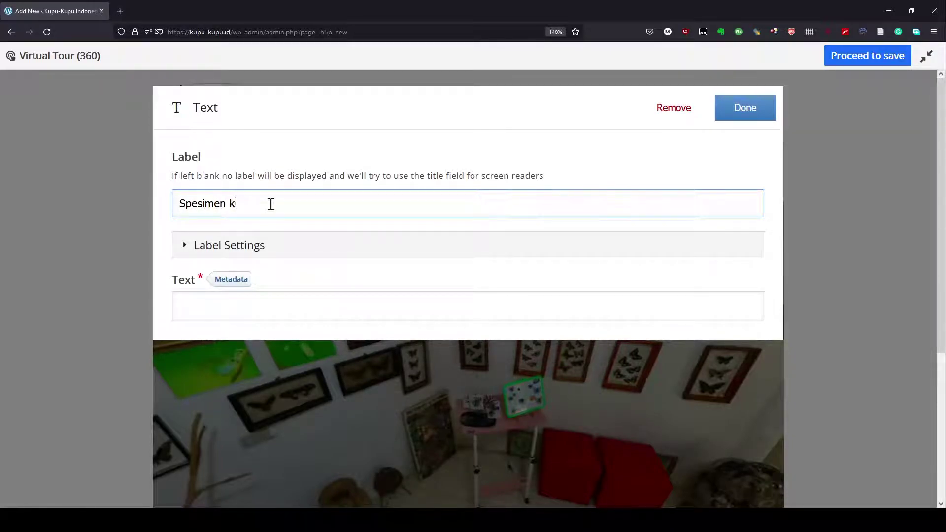
key(ctrl+a)
key(ctrl+c)
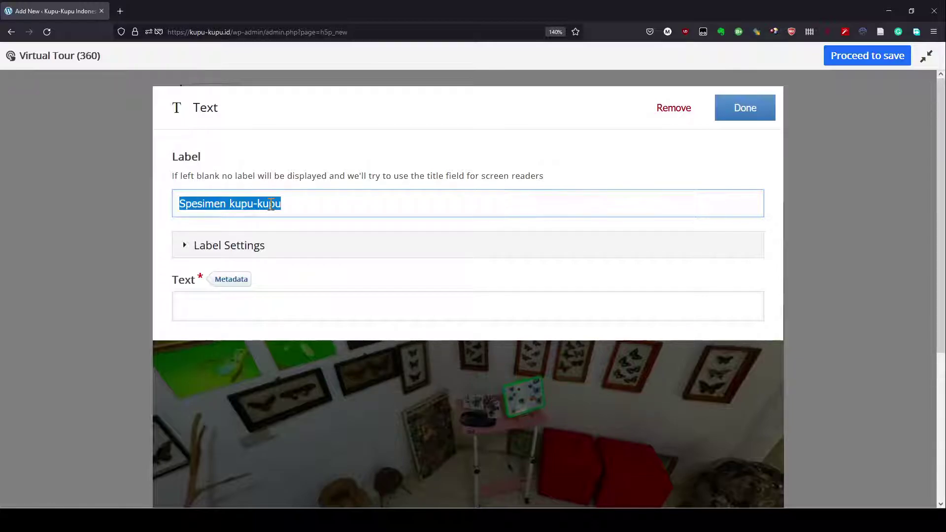
click(235, 301)
key(ctrl+v)
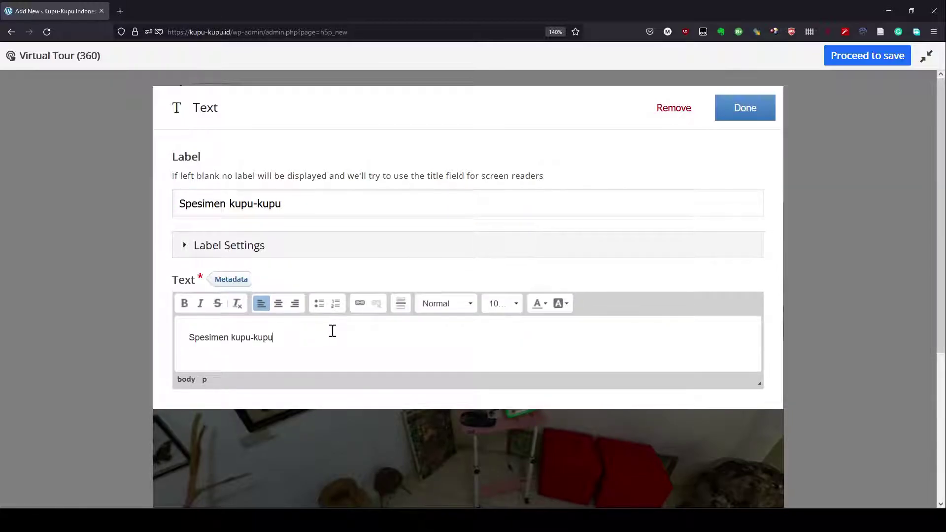
click(742, 111)
drag(469, 384, 487, 401)
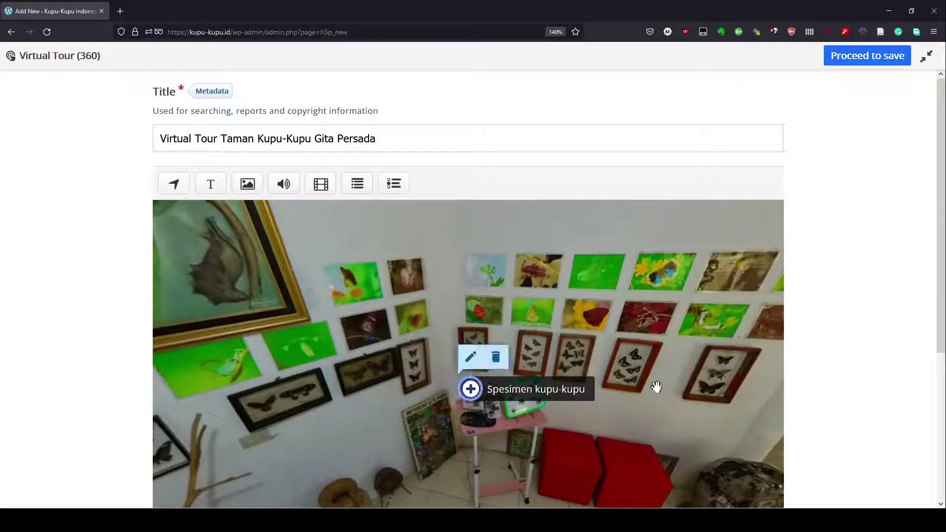
Set the museum scene's starting position to the view showing the large Troides helena painting and the specimen table.
drag(657, 386, 496, 334)
drag(576, 356, 323, 350)
drag(634, 359, 243, 274)
drag(363, 289, 186, 332)
drag(429, 332, 483, 349)
scroll(567, 407, down, 2)
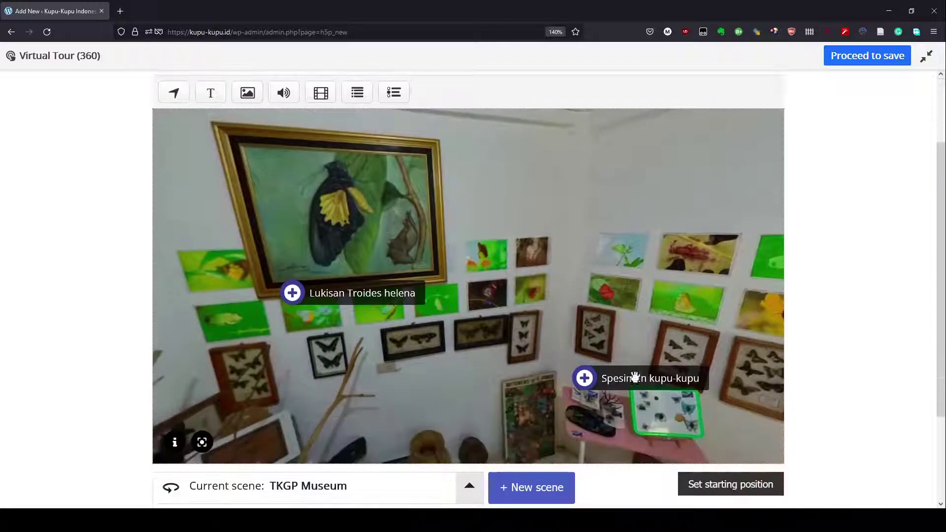
click(710, 484)
mouse_move(452, 350)
mouse_down()
mouse_move(415, 245)
mouse_move(436, 296)
mouse_up()
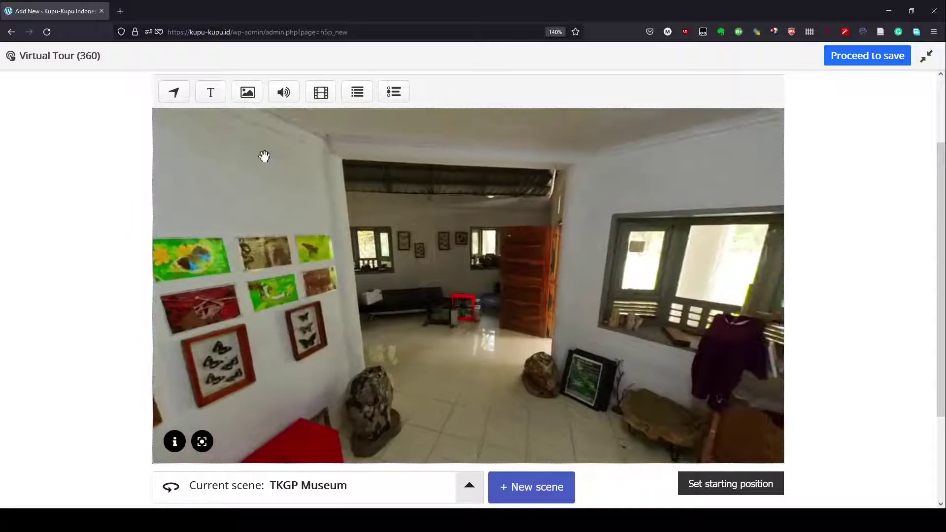
Add a Go To Scene hotspot to the museum scene that leads to the TKGP Gazebo scene.
click(181, 100)
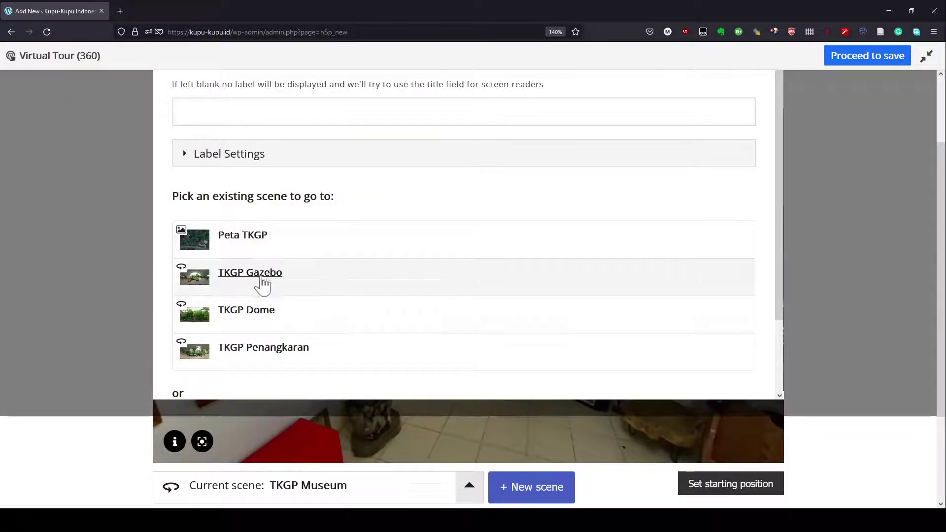
click(262, 276)
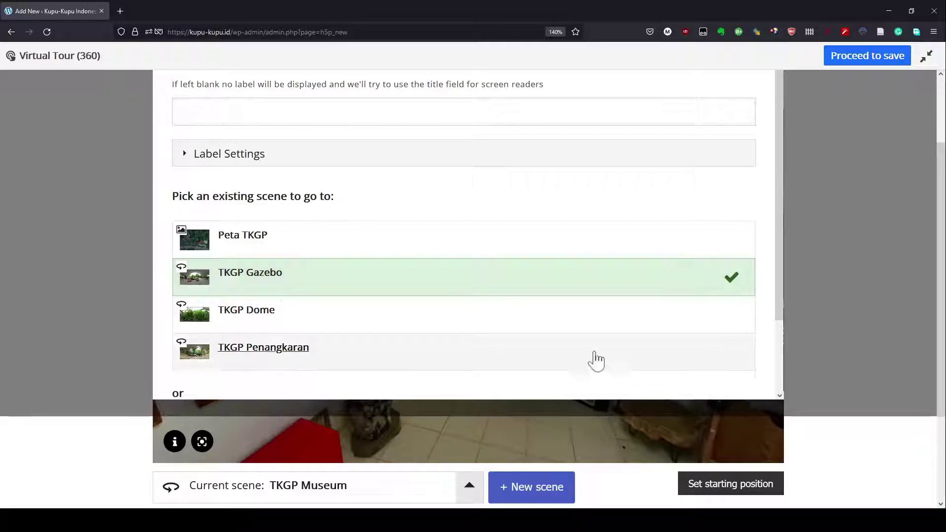
scroll(640, 359, down, 3)
scroll(544, 287, up, 5)
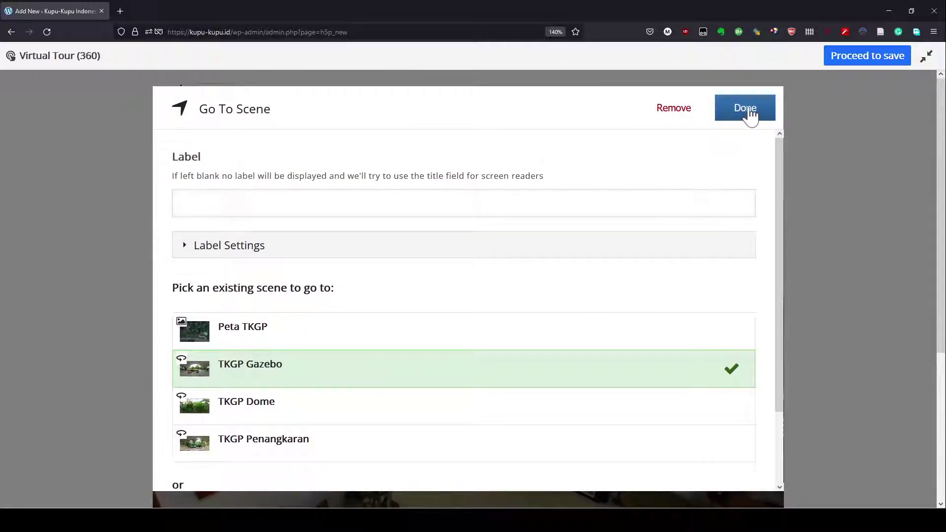
click(749, 115)
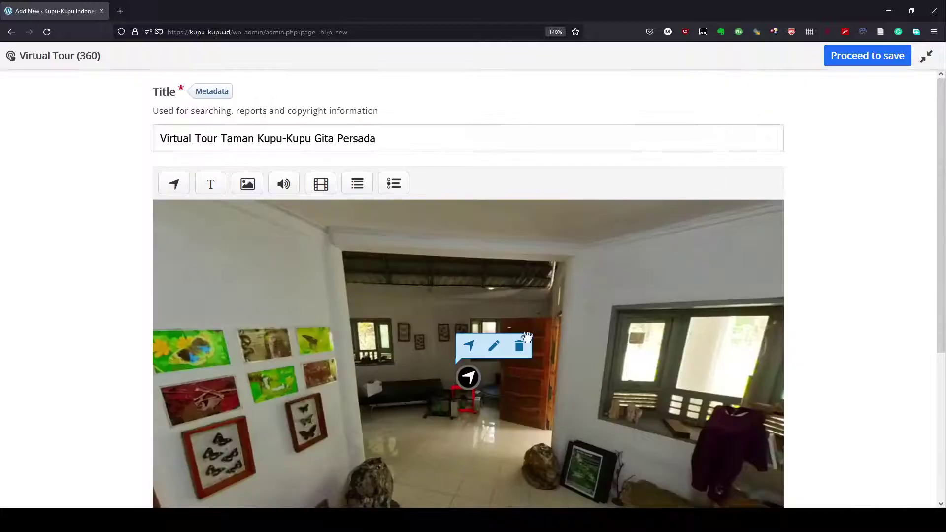
Label the museum's new Go To Scene hotspot "Gazebo" and save it.
drag(467, 381, 502, 413)
click(527, 383)
click(229, 203)
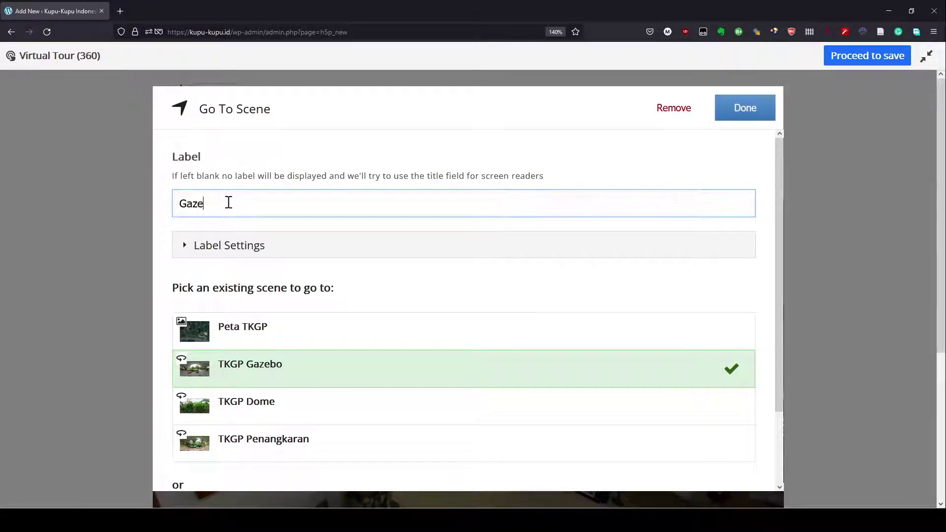
click(744, 111)
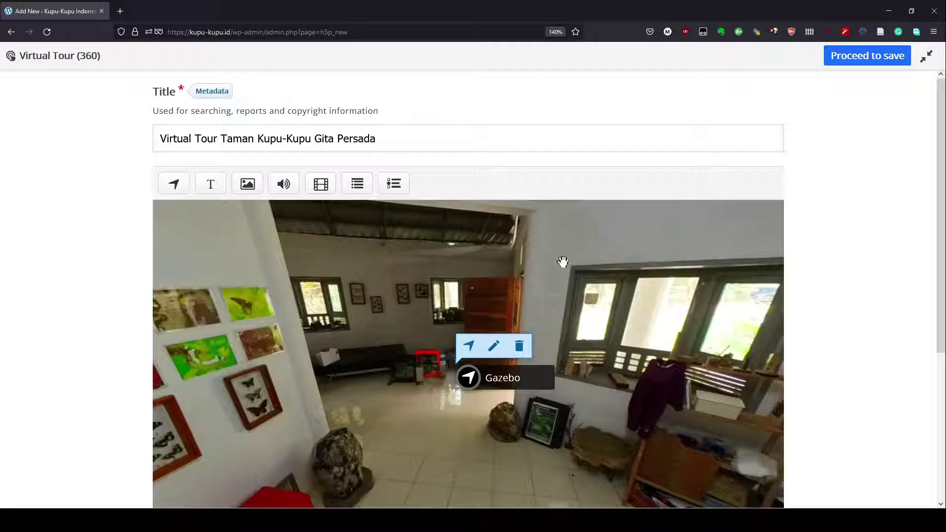
Move the Gazebo hotspot to the museum's open orange door, just above the rock on the floor.
drag(640, 310, 321, 317)
click(234, 409)
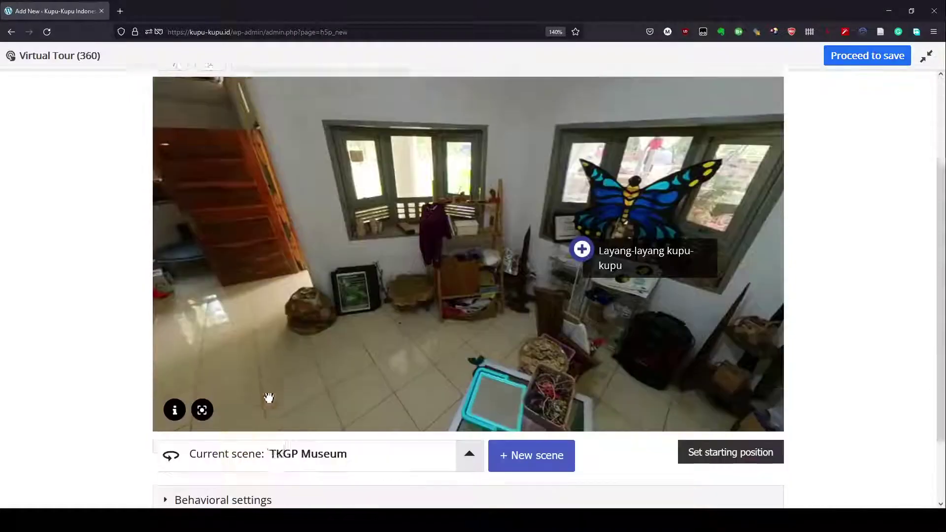
scroll(261, 397, down, 3)
scroll(292, 335, up, 3)
drag(293, 335, 635, 296)
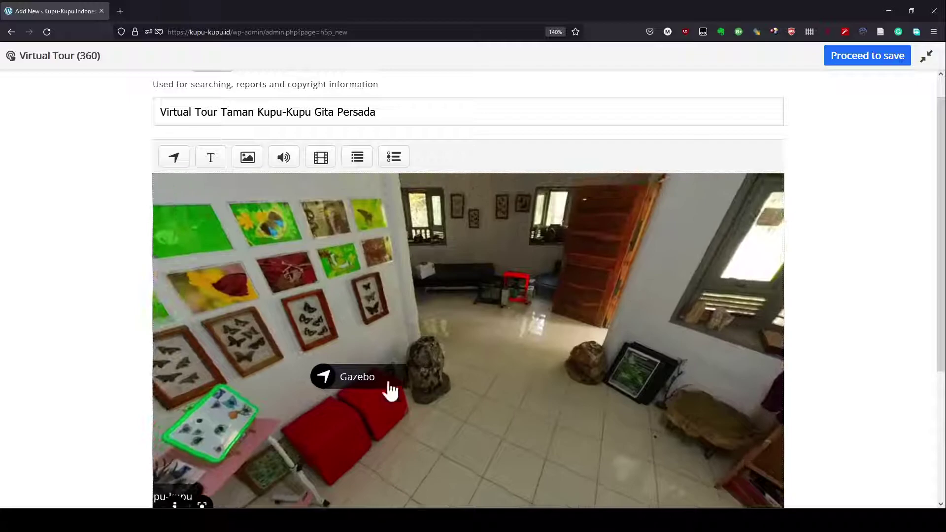
drag(325, 378, 593, 323)
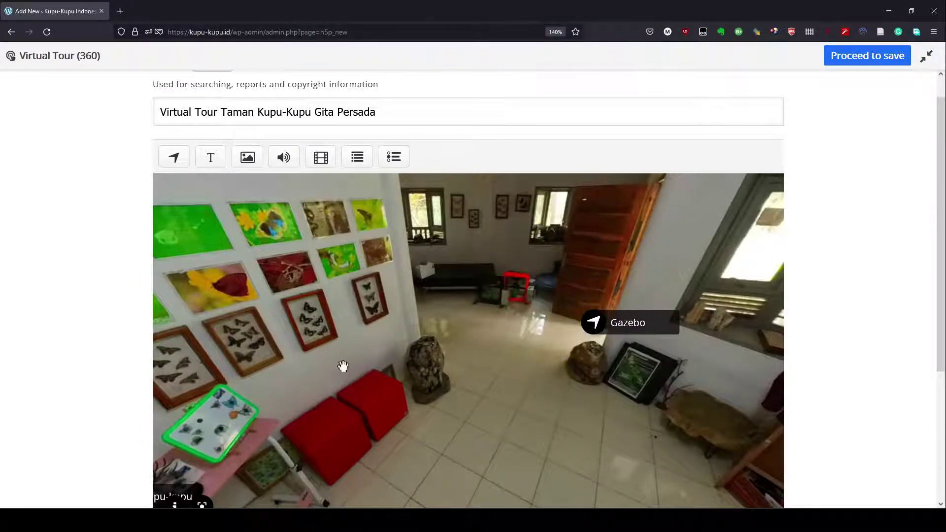
Switch the editor from the museum to the TKGP Penangkaran scene.
drag(431, 370, 368, 298)
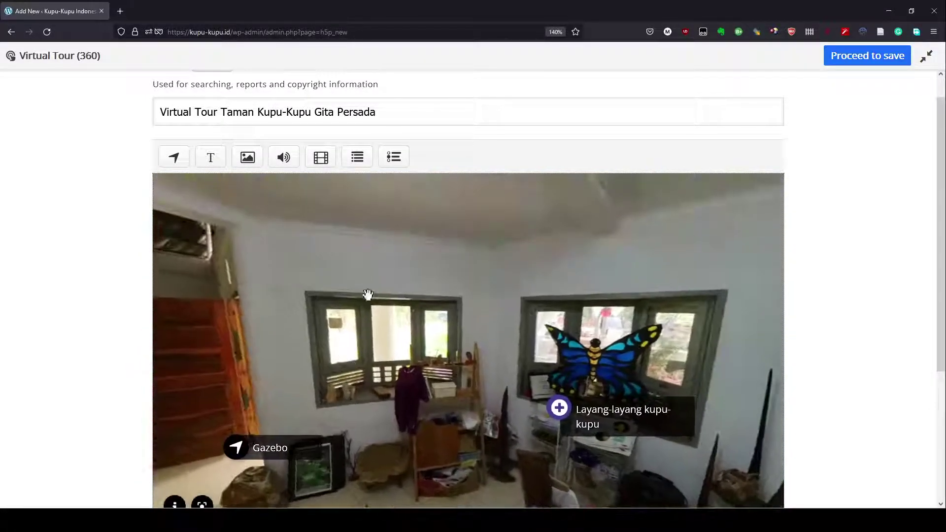
scroll(379, 262, down, 3)
click(421, 382)
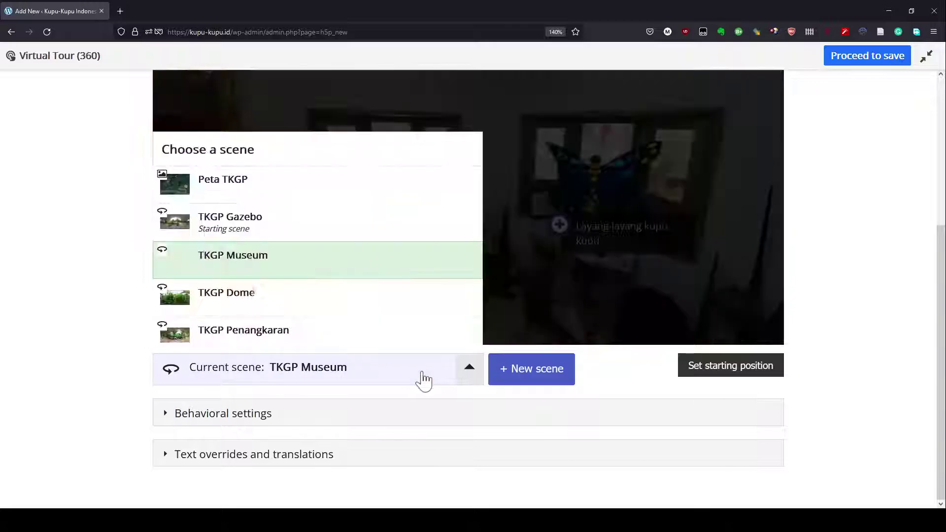
click(224, 295)
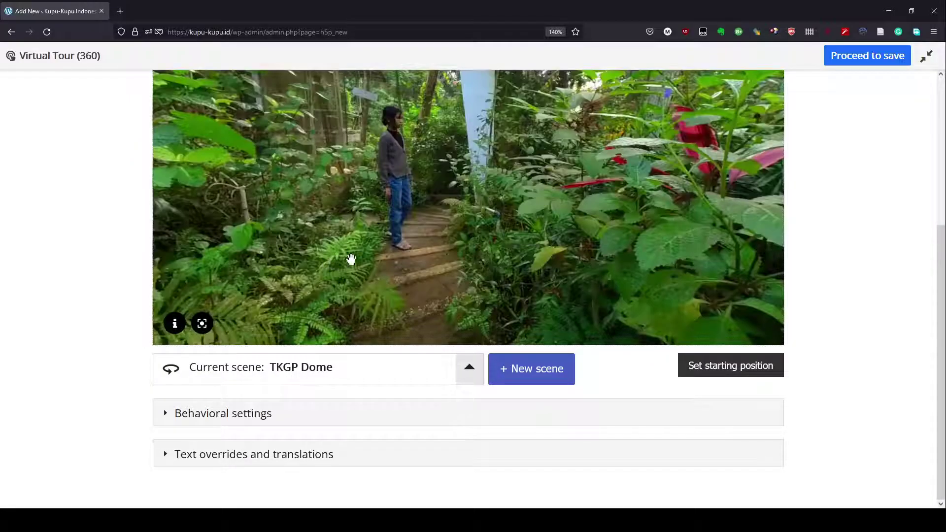
click(453, 365)
click(267, 330)
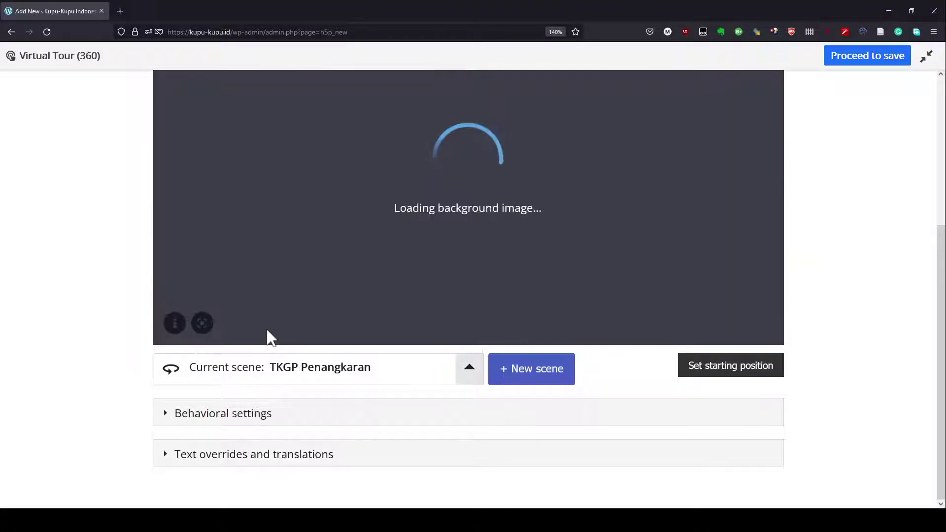
click(386, 380)
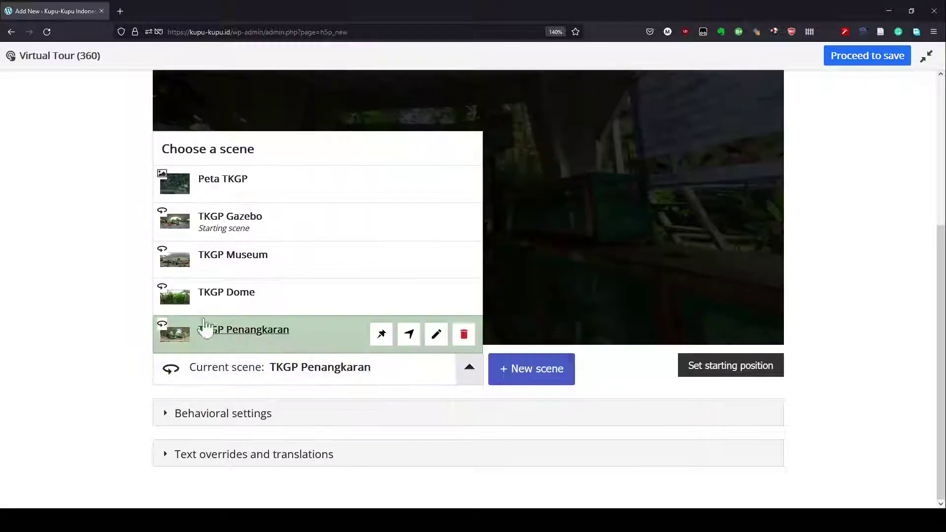
Add a text hotspot with "Kotak Penangkaran" as label and text, and place it on the green breeding boxes under the information banner.
drag(566, 245, 630, 212)
drag(552, 206, 367, 202)
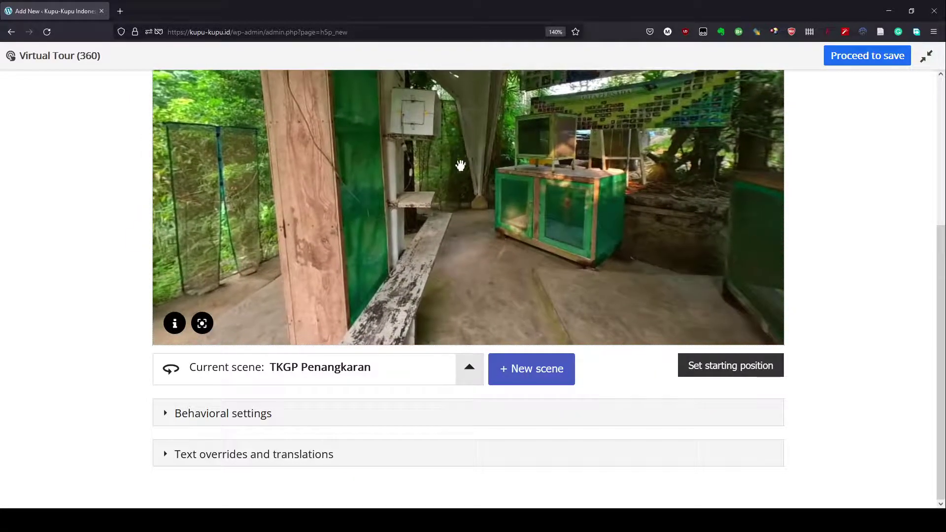
drag(452, 178, 401, 185)
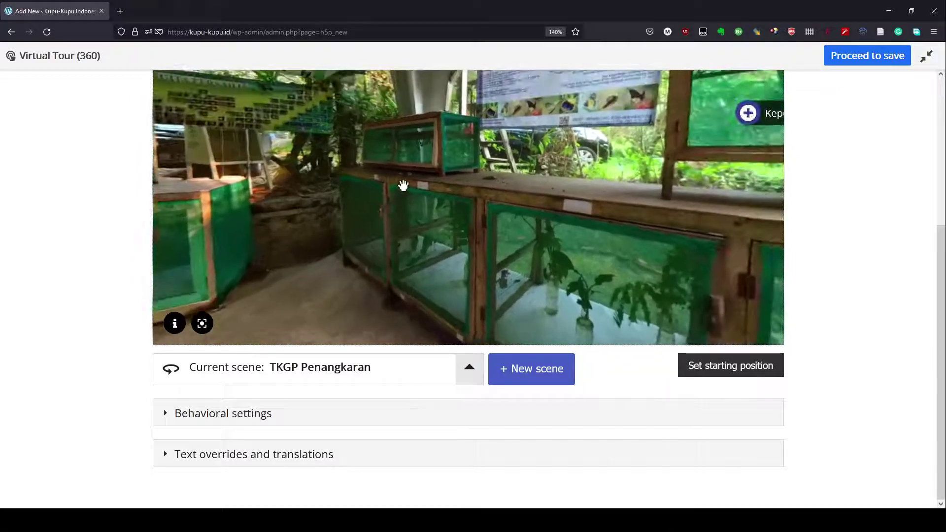
scroll(401, 186, up, 3)
scroll(261, 127, down, 2)
scroll(260, 127, up, 3)
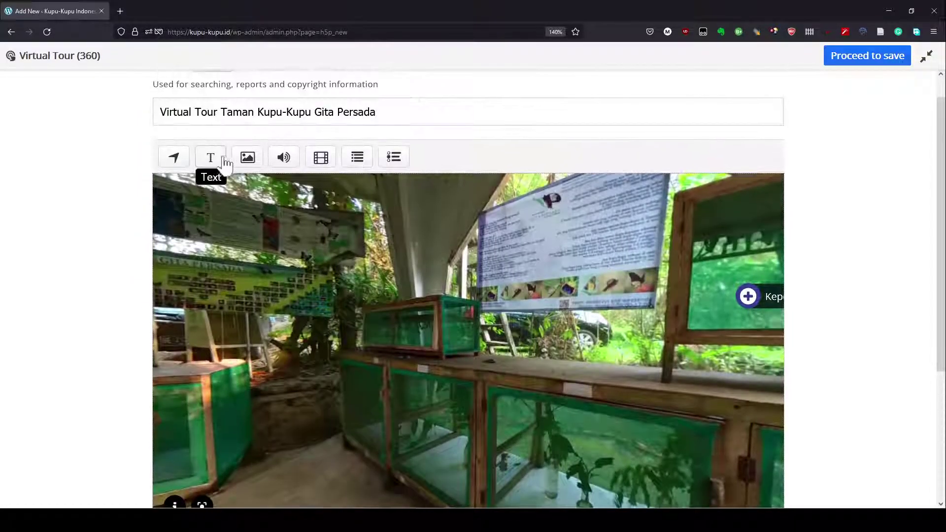
click(212, 157)
click(295, 176)
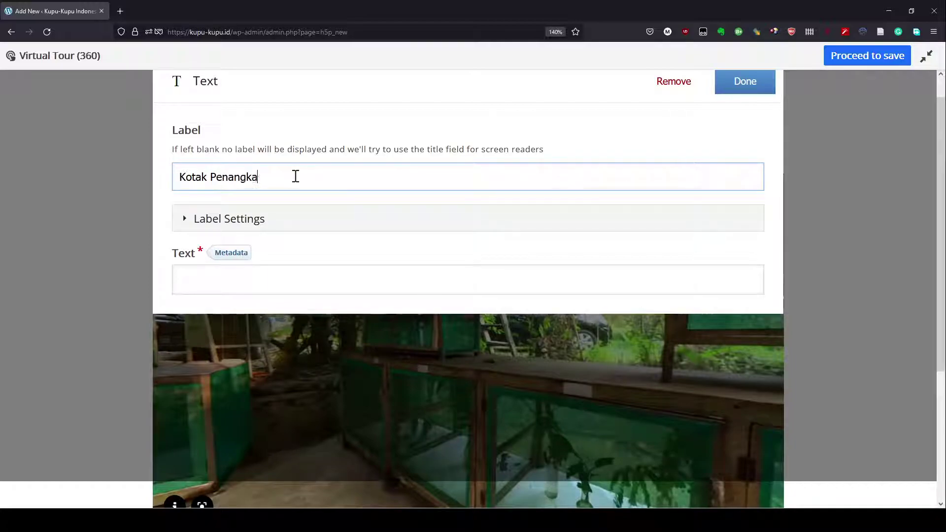
key(ctrl+a)
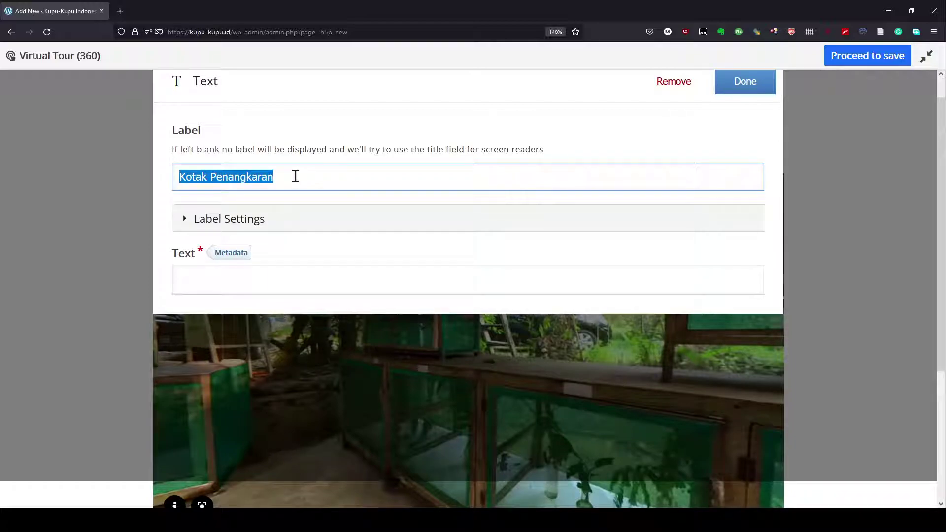
click(242, 286)
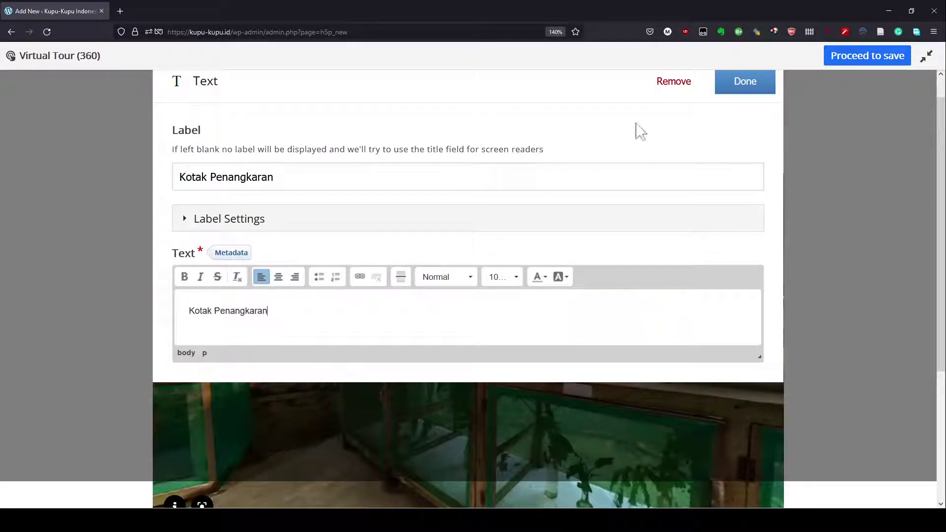
click(751, 91)
drag(465, 350, 465, 380)
Add a Go To Scene hotspot labelled "Gazebo" to the Penangkaran scene, target TKGP Gazebo, and position it.
drag(388, 360, 685, 332)
drag(526, 347, 851, 353)
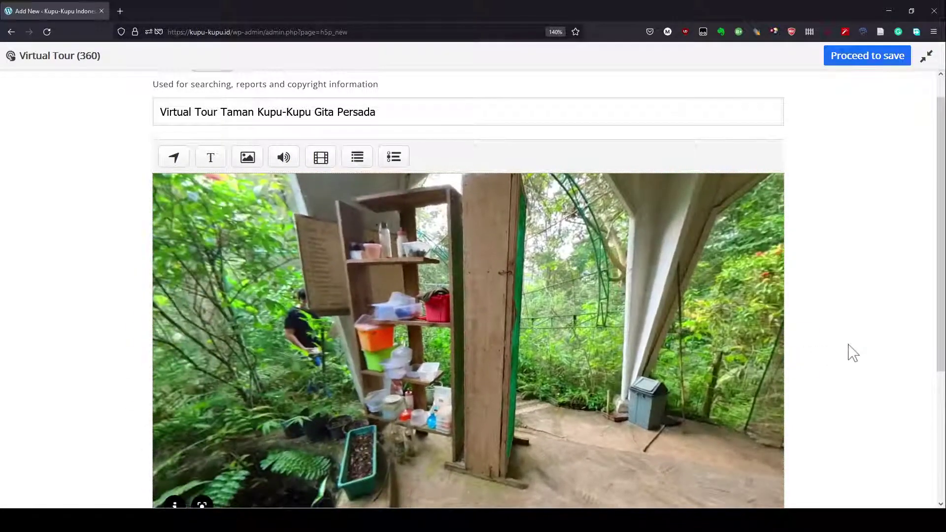
drag(527, 340, 306, 281)
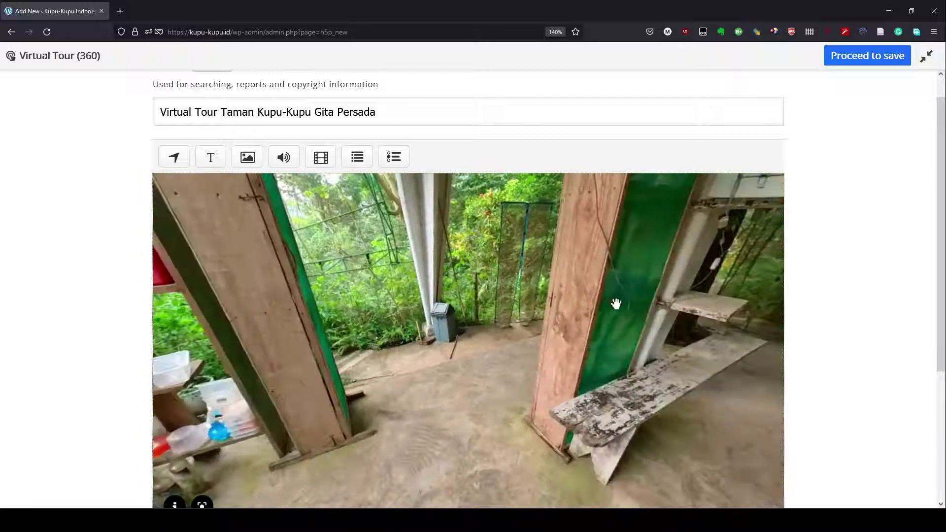
drag(614, 304, 403, 374)
scroll(511, 286, down, 2)
scroll(502, 311, up, 2)
click(176, 159)
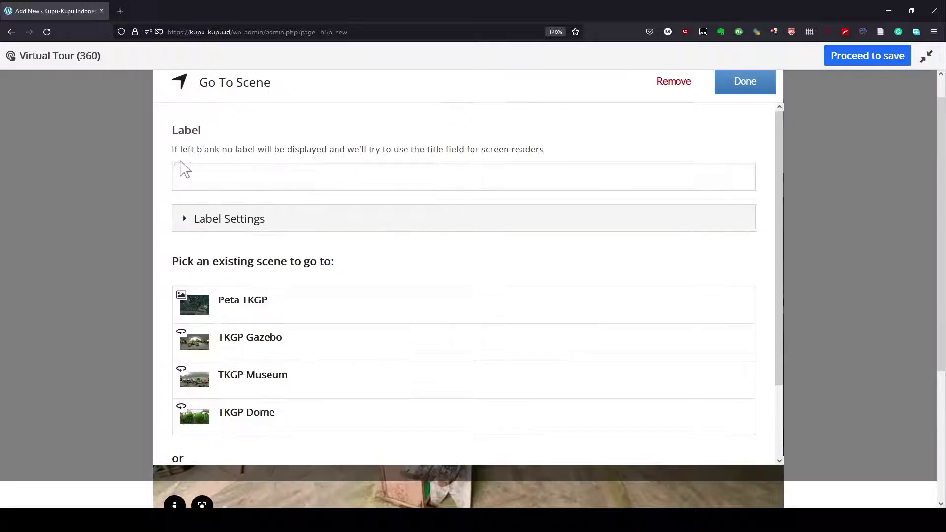
click(247, 176)
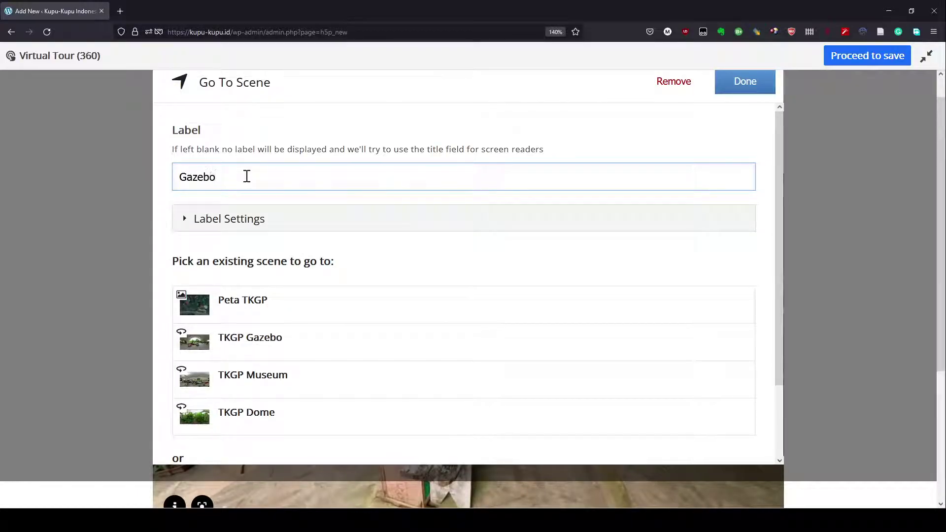
click(243, 345)
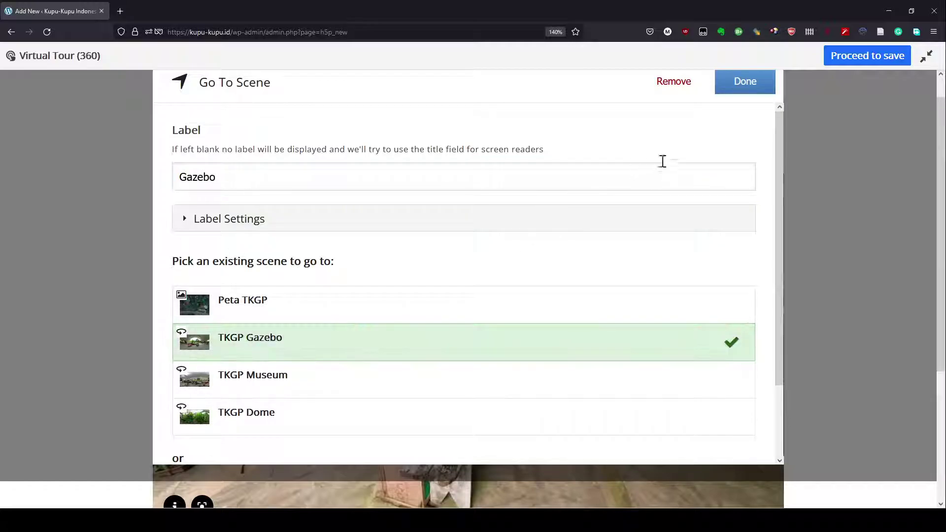
click(745, 81)
drag(468, 348, 506, 321)
Add a Go To Scene hotspot labelled "Dome Taman" leading to TKGP Dome, and place it between the wooden post and the trash bin.
drag(381, 378, 577, 364)
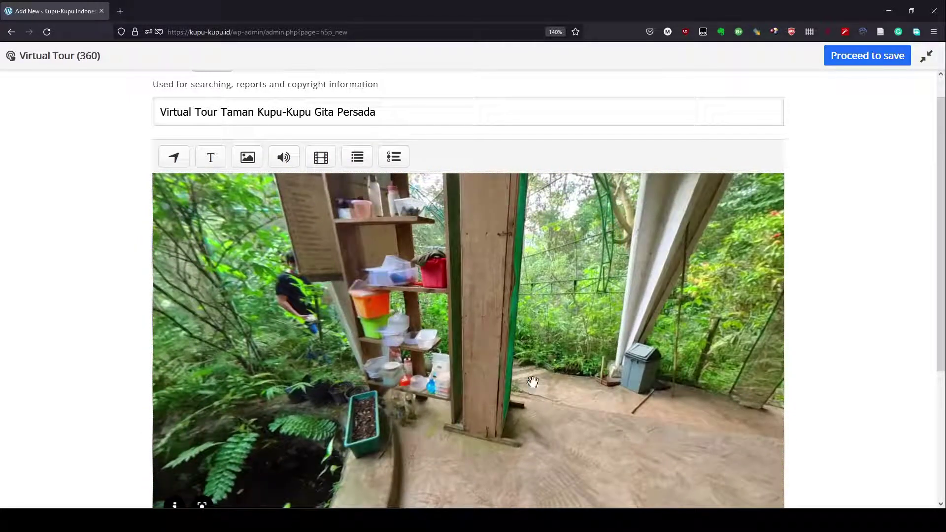
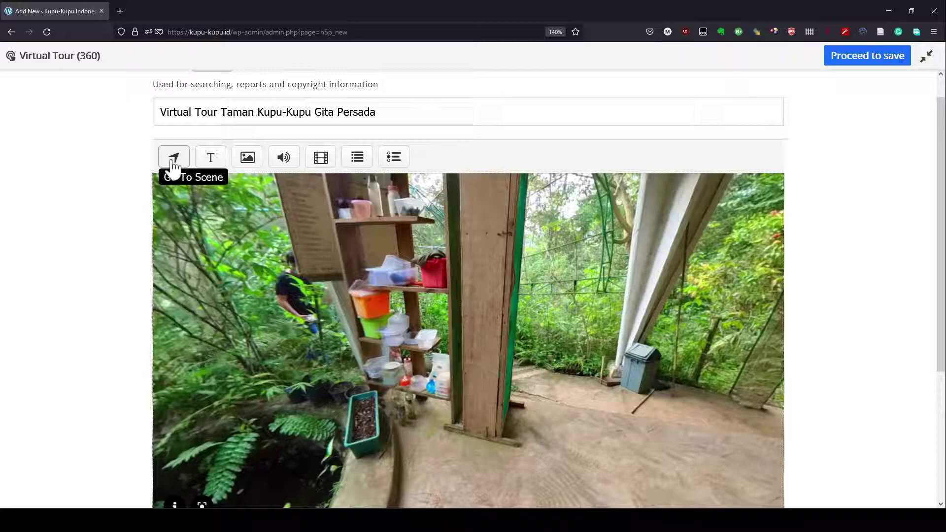
click(173, 167)
click(240, 177)
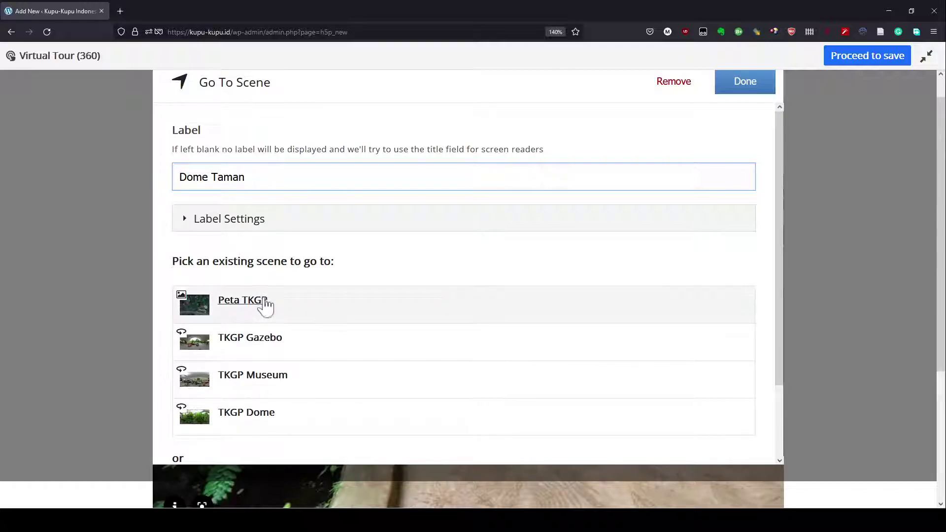
click(240, 416)
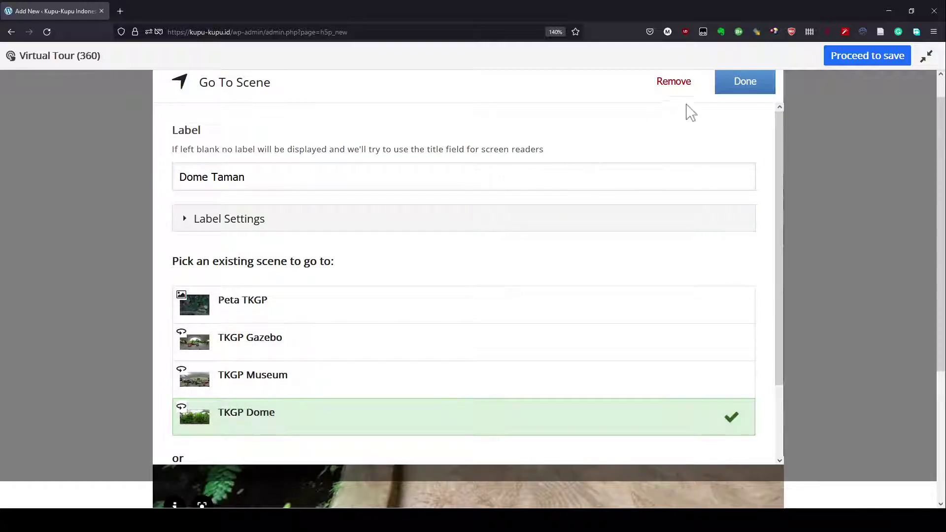
click(751, 93)
drag(468, 352, 532, 363)
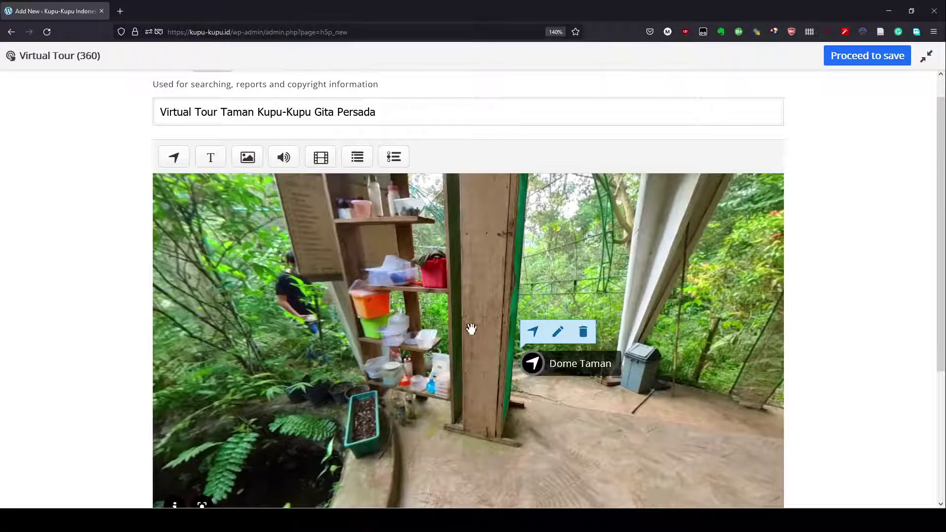
scroll(513, 307, down, 3)
scroll(516, 302, up, 1)
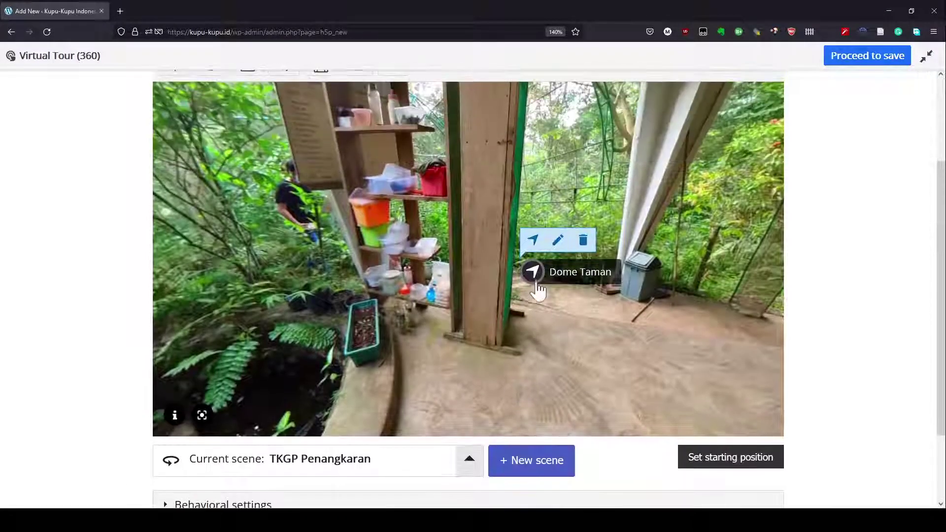
drag(533, 267, 536, 232)
Set the Penangkaran scene's starting position to the view showing the Kotak Penangkaran and Kepompong hotspots.
drag(586, 350, 626, 362)
drag(395, 326, 554, 323)
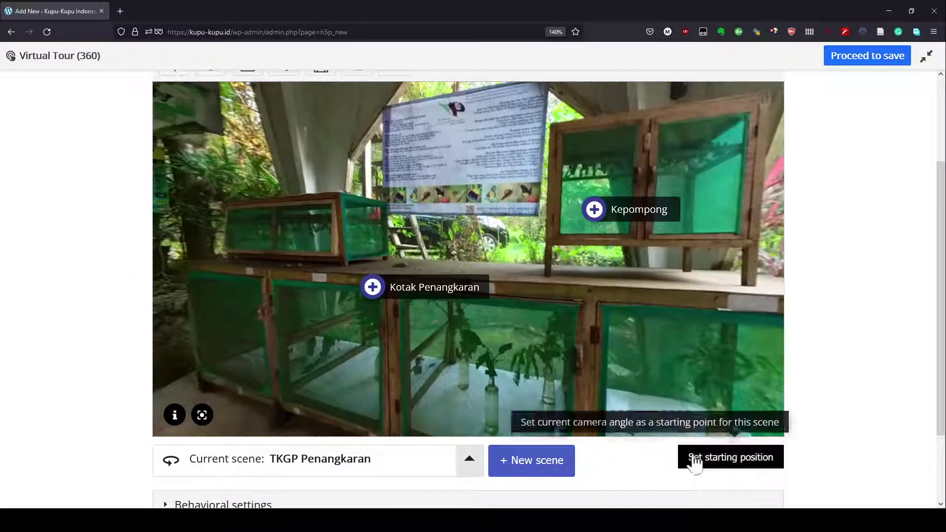
Switch to the TKGP Dome scene and shift the Bunga Asoka hotspot a little further left of the red flowers.
click(471, 463)
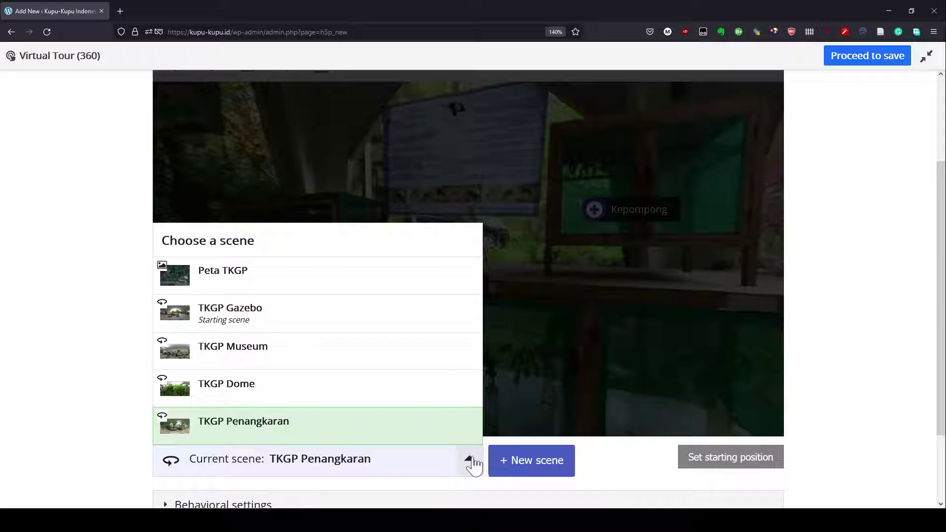
click(224, 387)
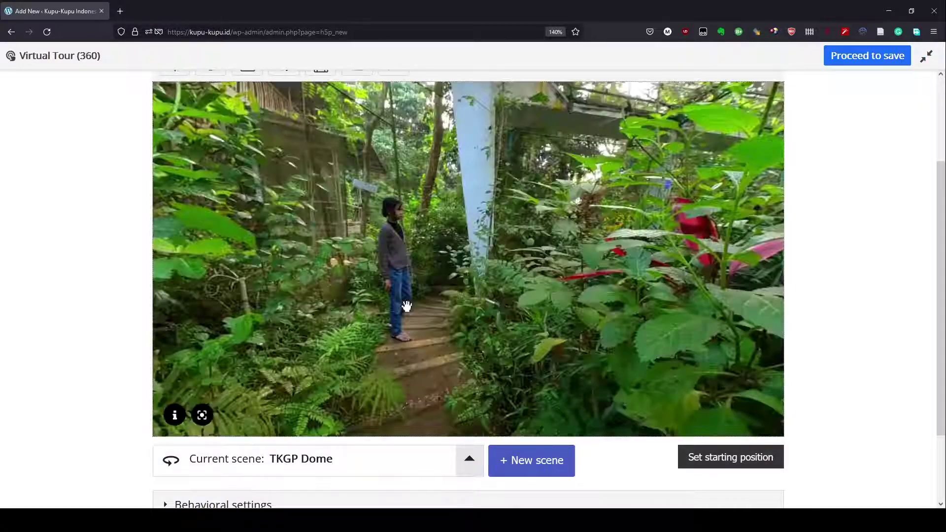
drag(479, 271, 398, 210)
drag(546, 188, 340, 187)
drag(771, 185, 716, 216)
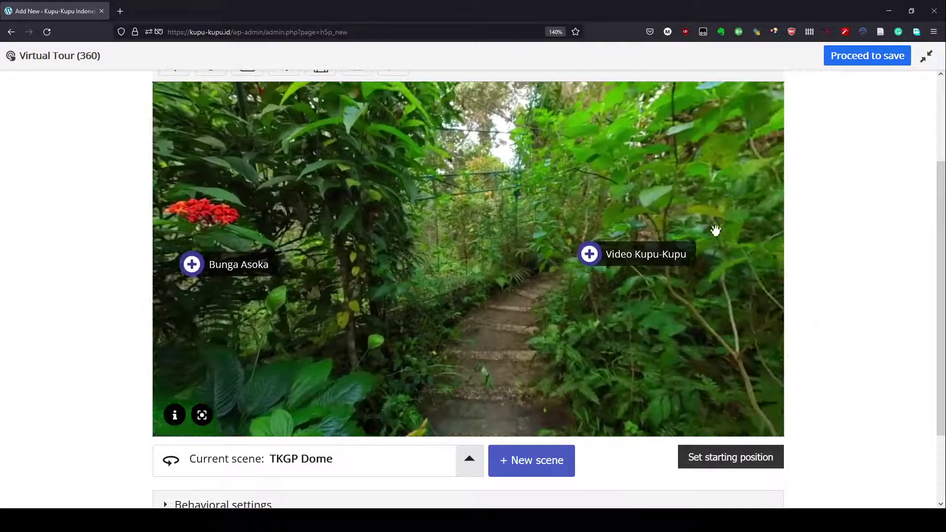
drag(705, 370, 388, 207)
drag(581, 188, 450, 253)
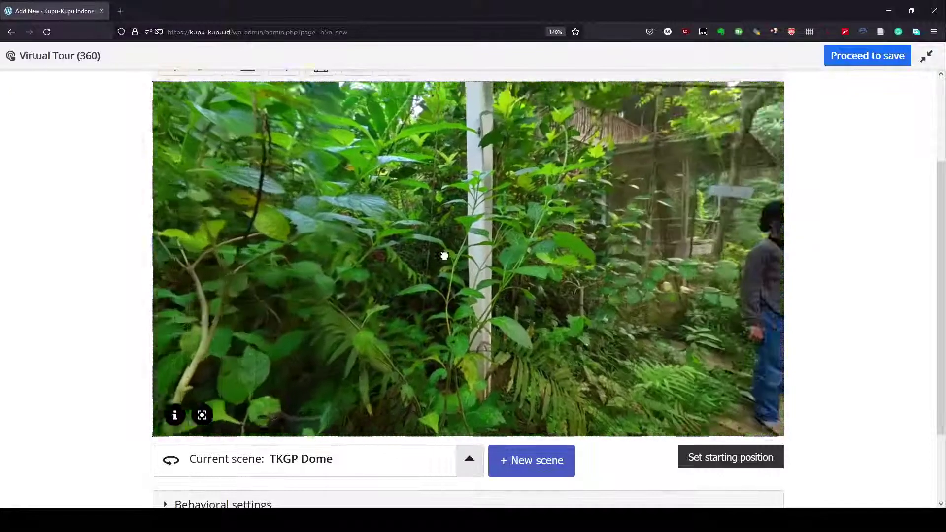
drag(661, 243, 747, 233)
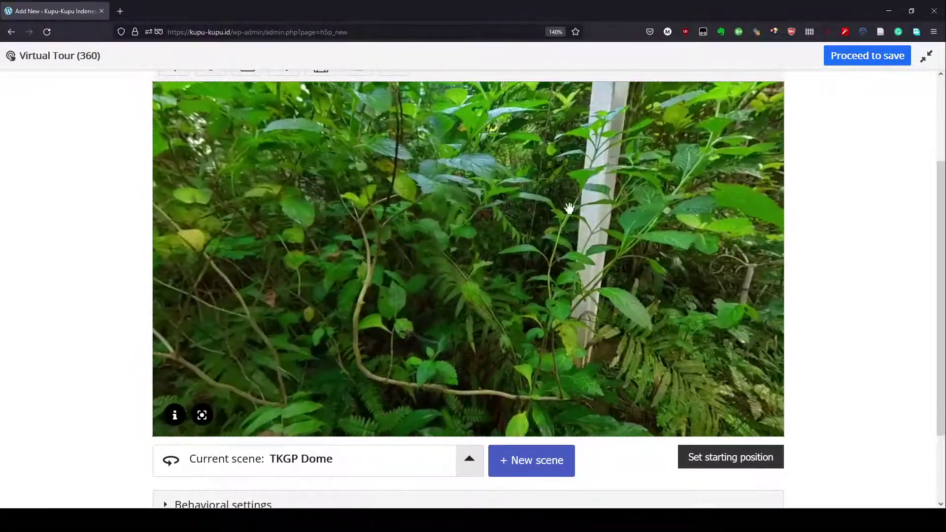
drag(569, 208, 253, 195)
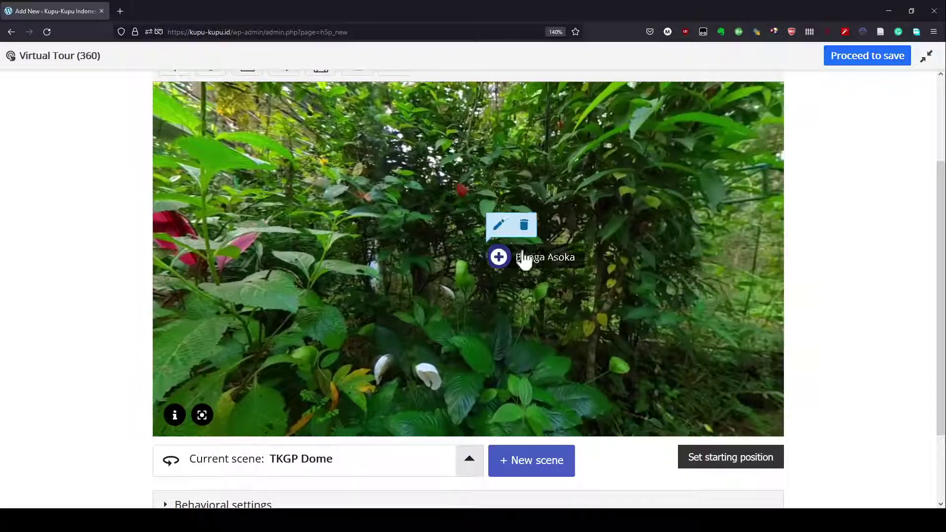
drag(525, 261, 393, 249)
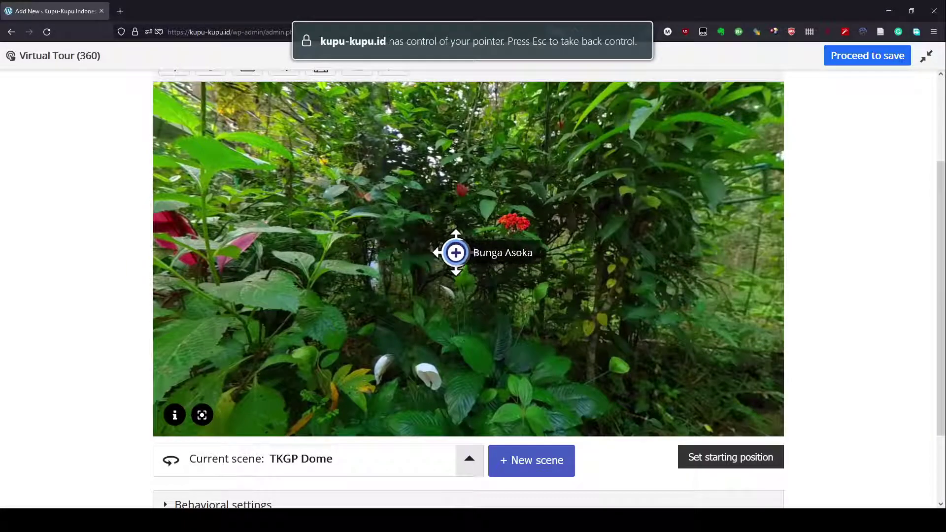
drag(527, 262, 658, 254)
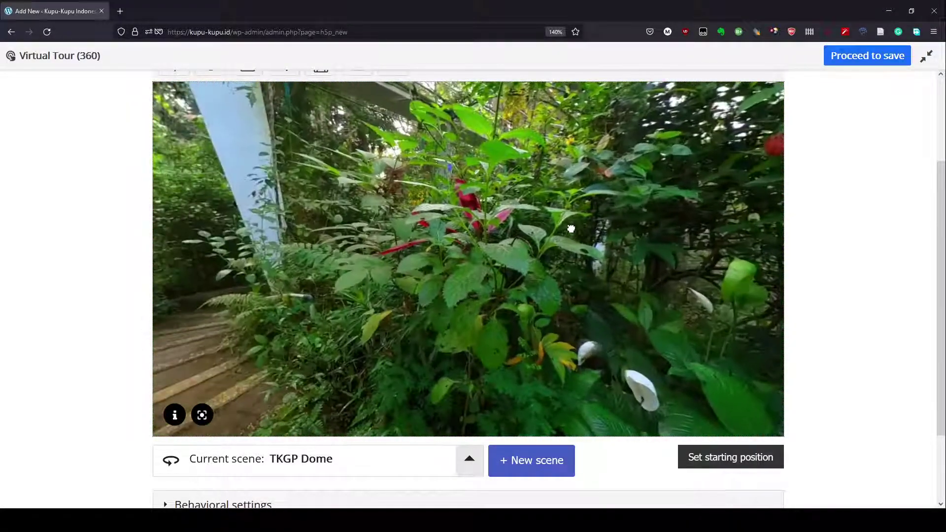
Add a Go To Scene hotspot labelled "Penangkaran" leading to TKGP Penangkaran, and place it on the stepped path.
drag(571, 229, 516, 278)
drag(600, 257, 414, 247)
drag(571, 226, 364, 229)
drag(679, 239, 454, 250)
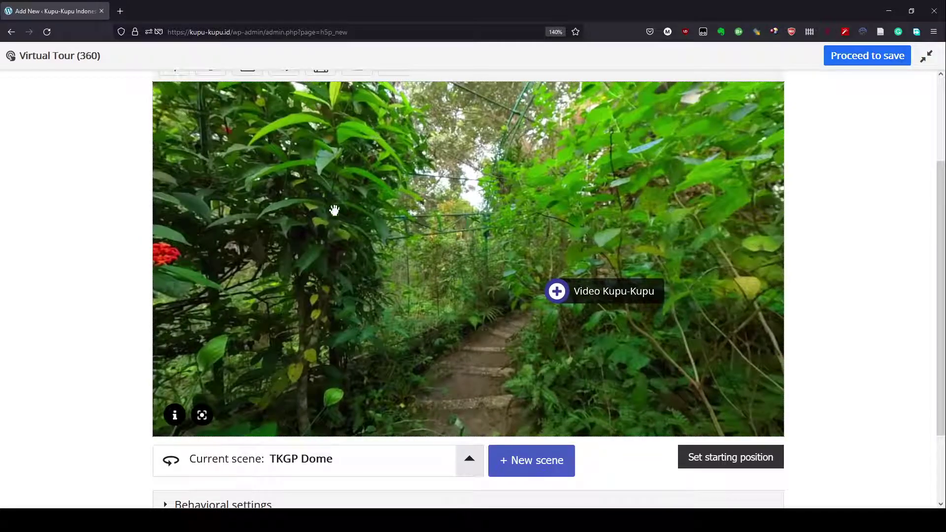
scroll(345, 197, up, 2)
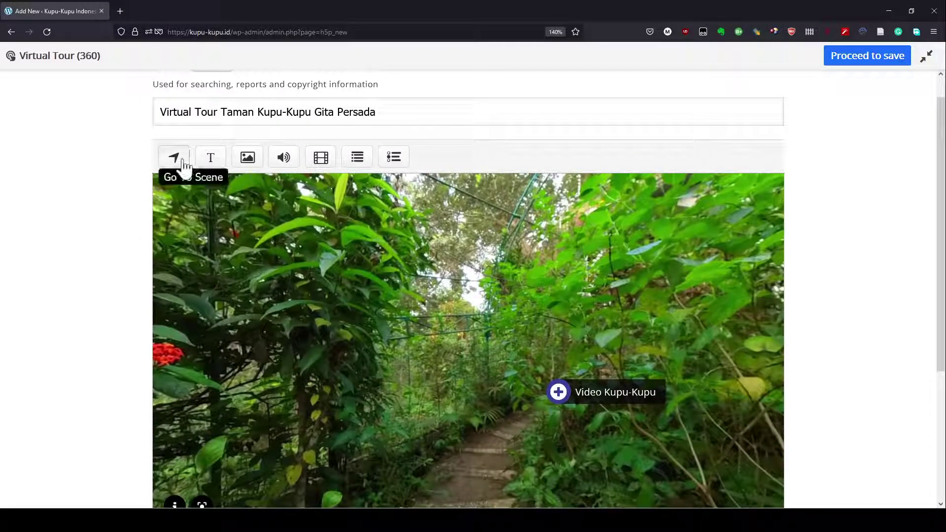
click(183, 162)
click(266, 413)
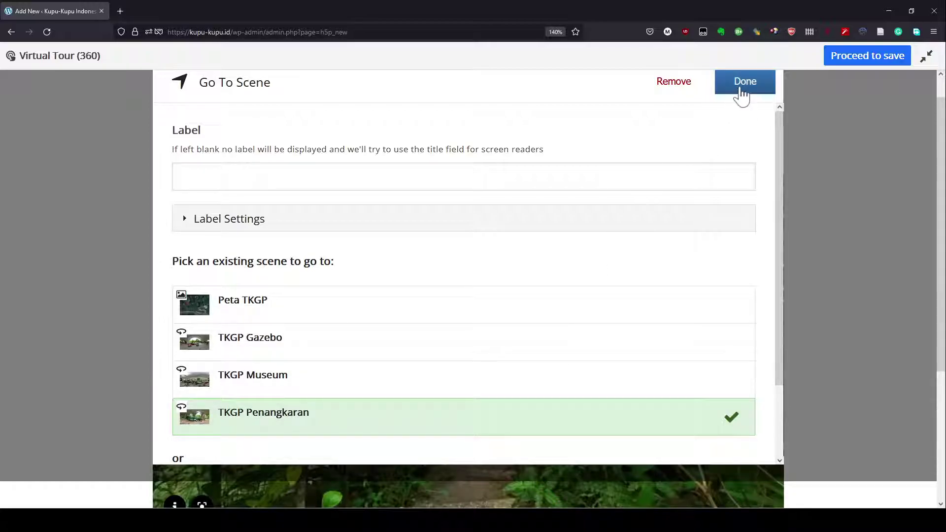
click(471, 178)
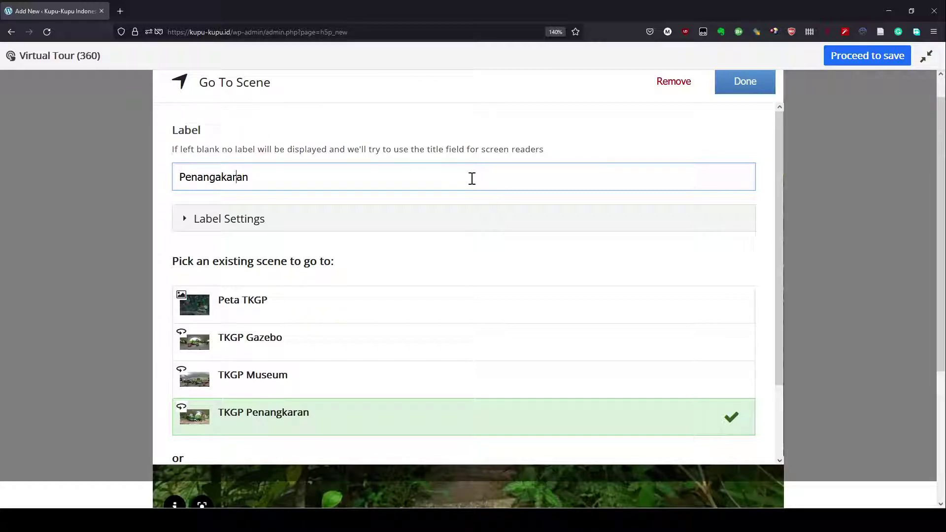
click(754, 87)
drag(470, 359, 467, 455)
drag(518, 321, 481, 278)
Add a Go To Scene hotspot labelled "Peta" leading to Peta TKGP, and place it on the path just above the tripod legs.
scroll(481, 278, down, 2)
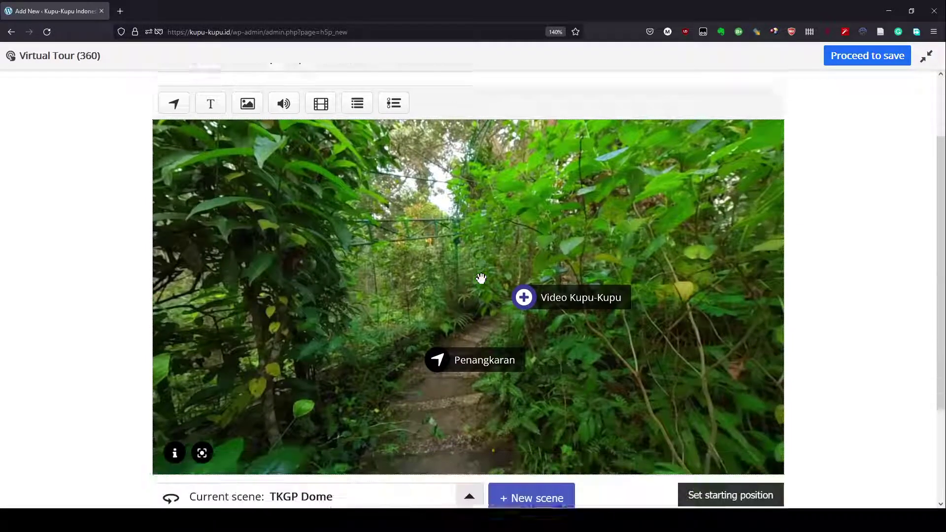
drag(387, 388, 436, 161)
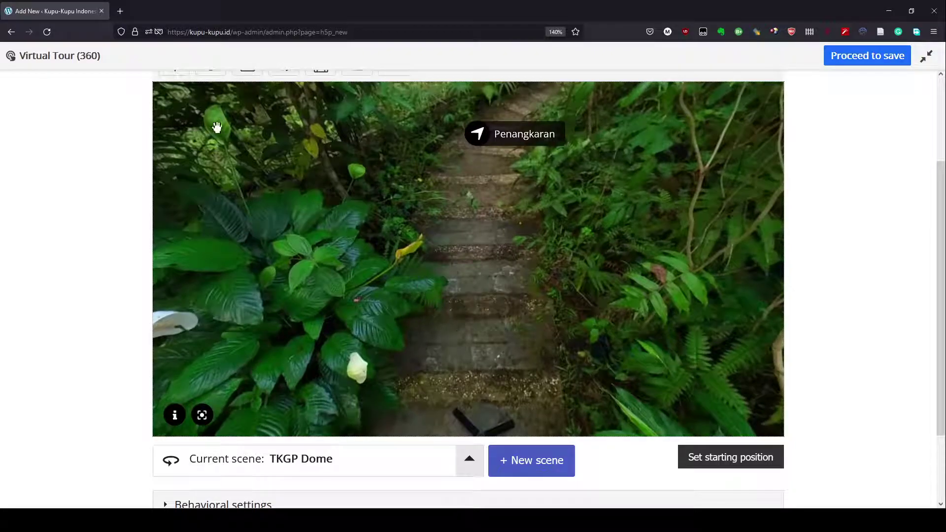
scroll(180, 84, up, 2)
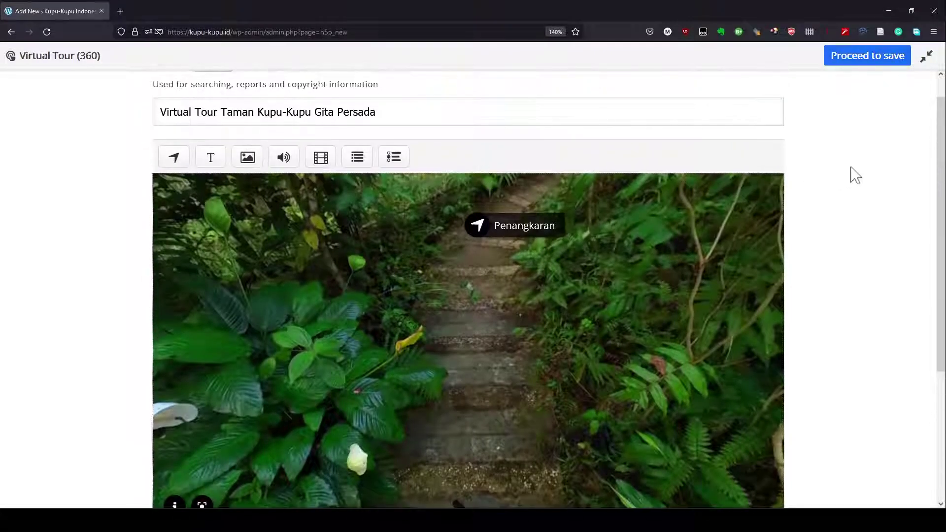
drag(939, 170, 931, 203)
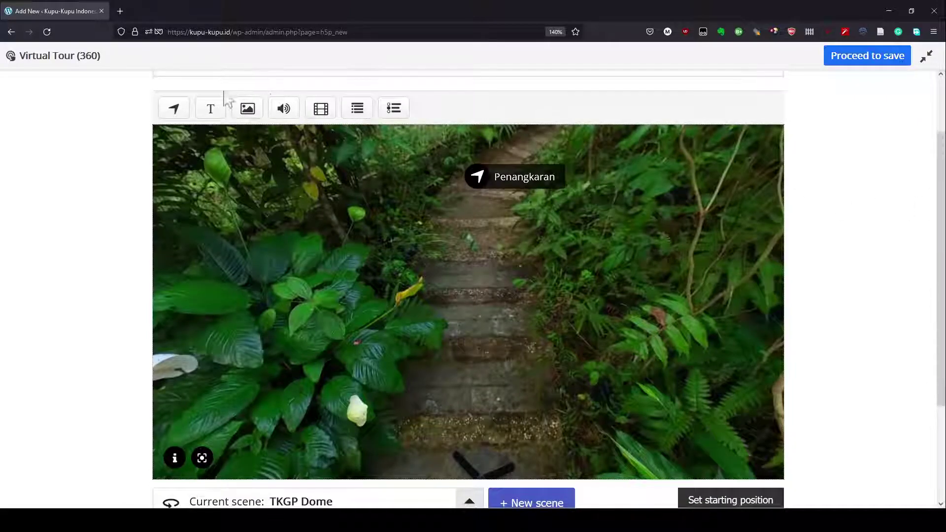
click(170, 114)
click(246, 259)
click(303, 121)
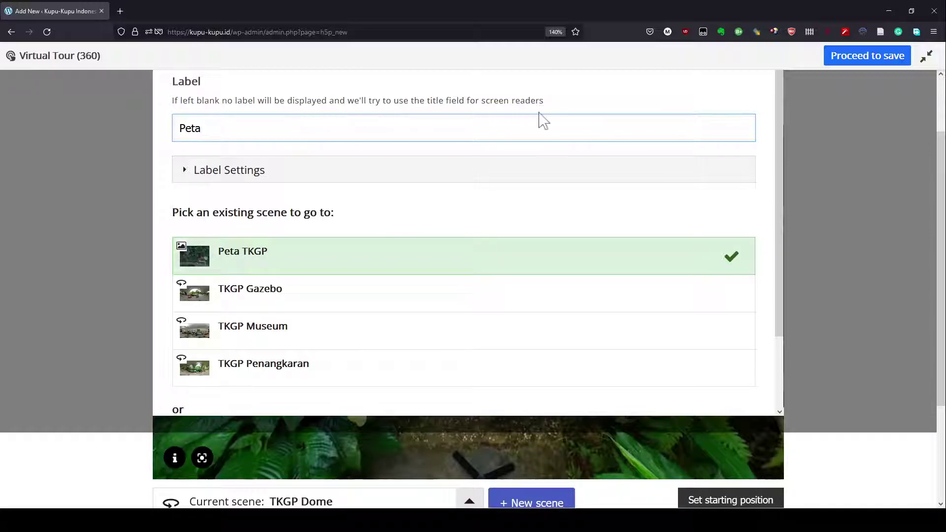
scroll(615, 143, up, 3)
click(744, 110)
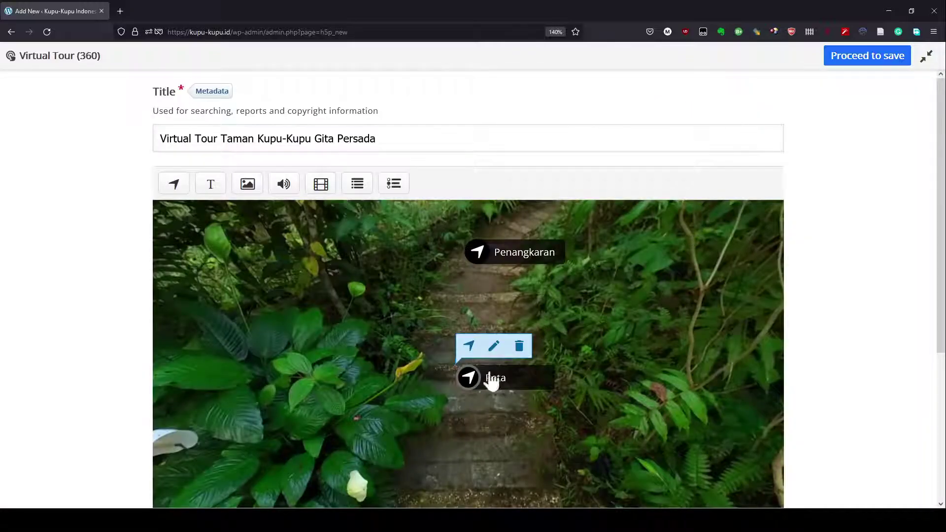
drag(938, 276, 934, 344)
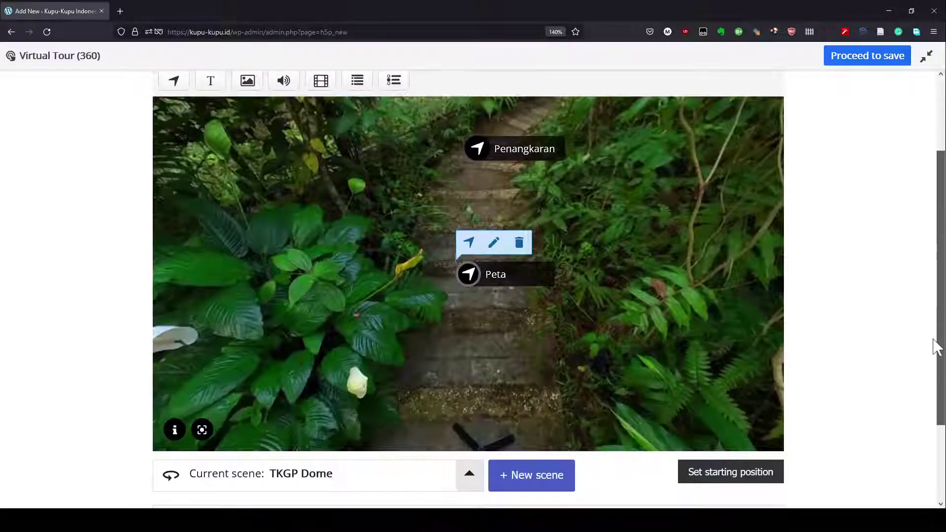
drag(469, 279, 471, 410)
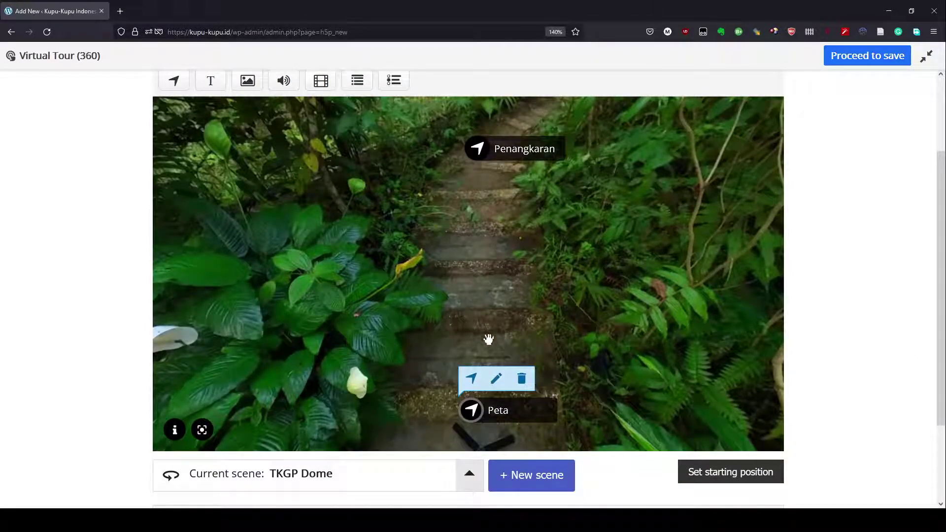
drag(468, 237, 468, 374)
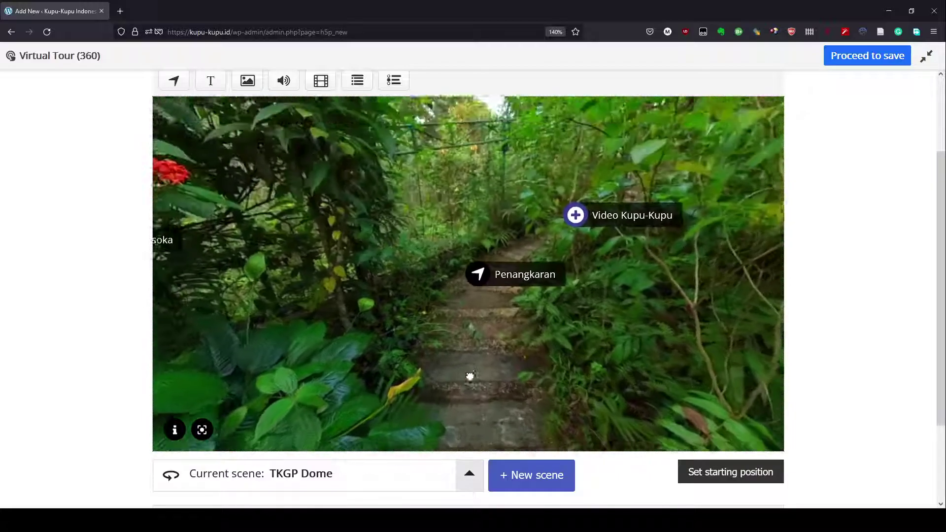
In the TKGP Penangkaran scene, add a Go To Scene hotspot labelled "Peta" leading to Peta TKGP, and place it on the floor above the tripod legs.
scroll(496, 320, down, 2)
click(468, 390)
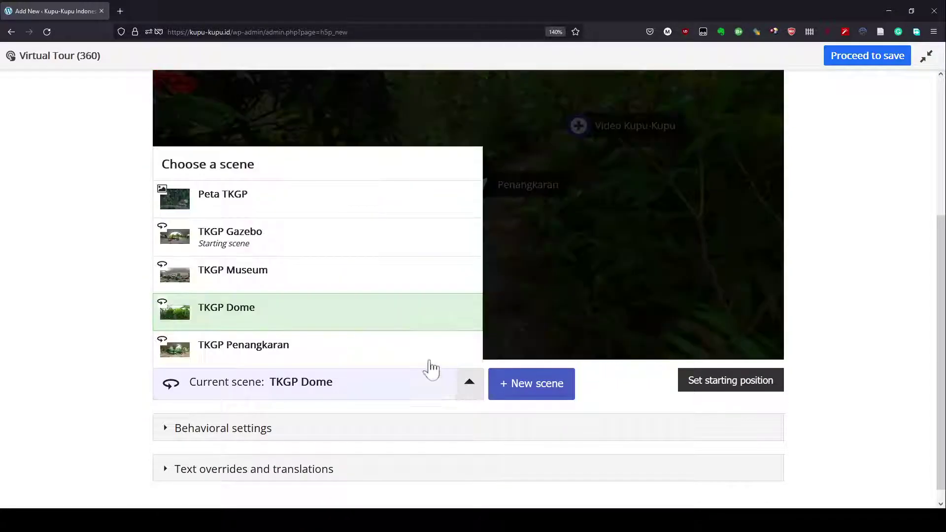
click(272, 343)
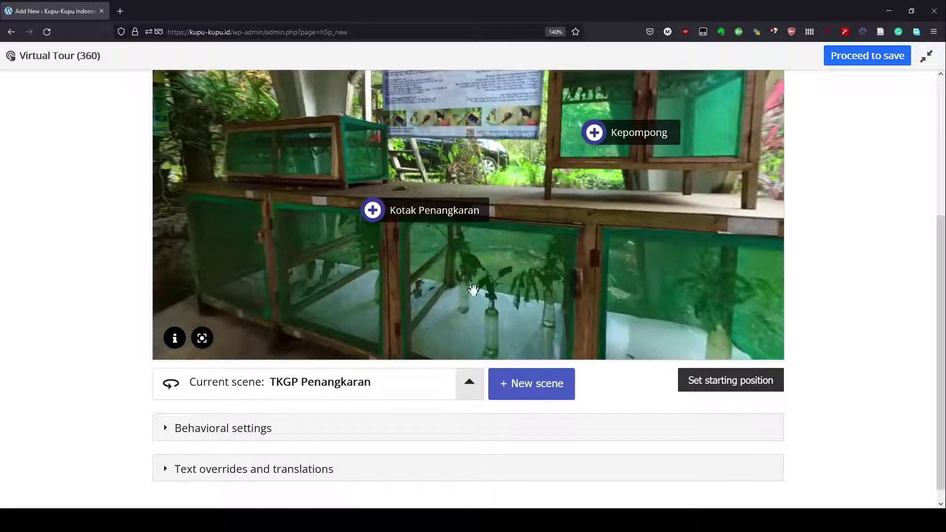
drag(500, 274, 638, 251)
drag(586, 234, 429, 115)
scroll(344, 143, up, 3)
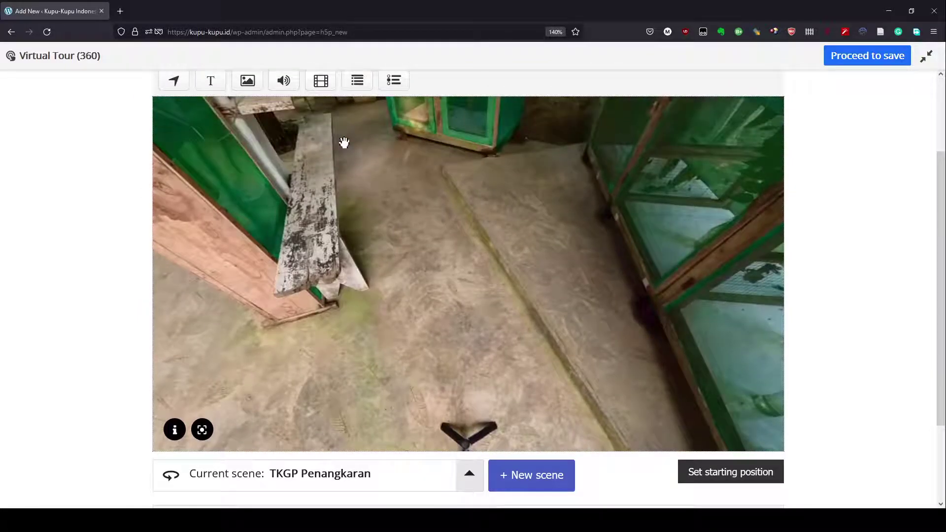
click(174, 84)
click(252, 240)
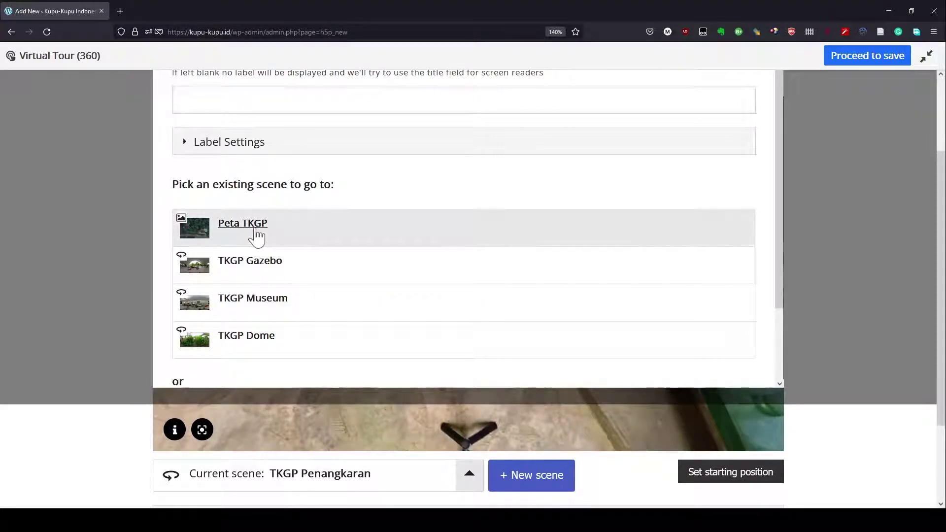
click(245, 92)
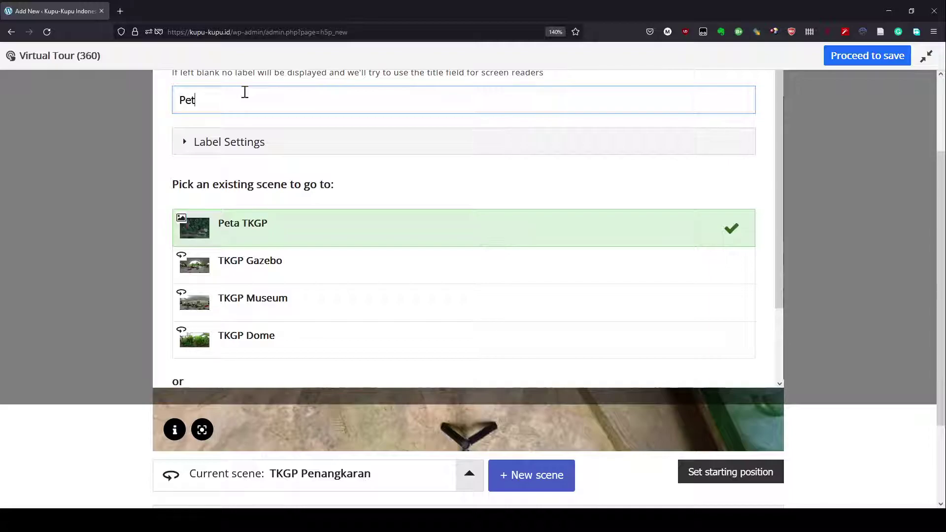
text(Peta)
scroll(663, 163, up, 2)
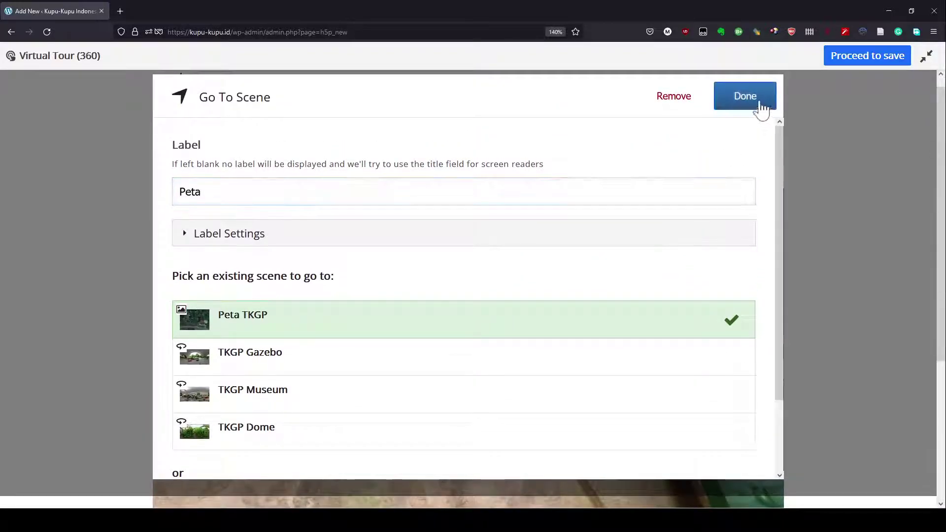
click(756, 99)
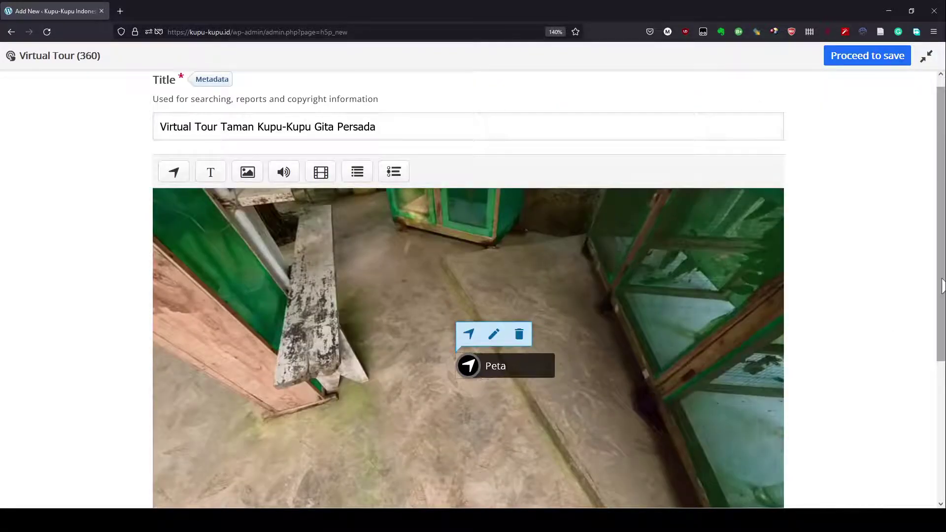
scroll(478, 295, down, 2)
drag(474, 272, 466, 392)
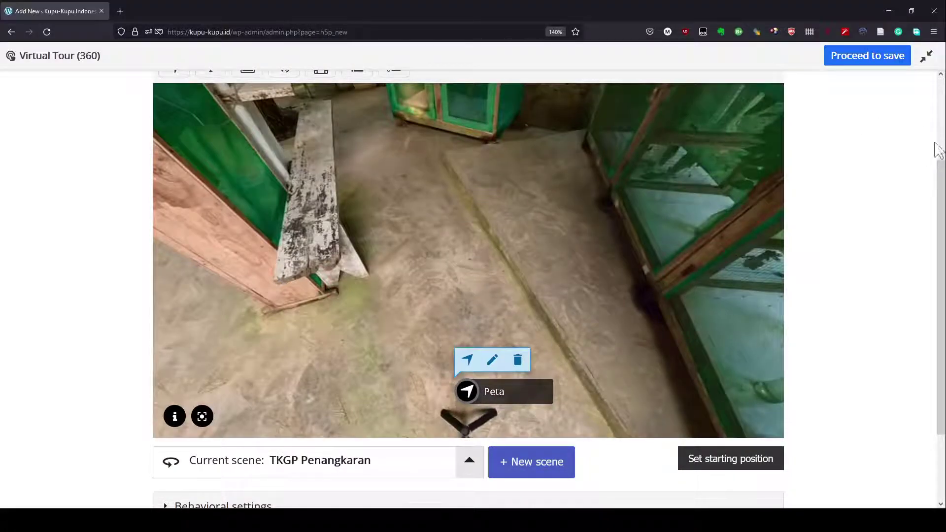
Open the TKGP Gazebo scene and check the floor near the tripod for a Peta scene link.
scroll(936, 150, up, 2)
scroll(936, 150, down, 4)
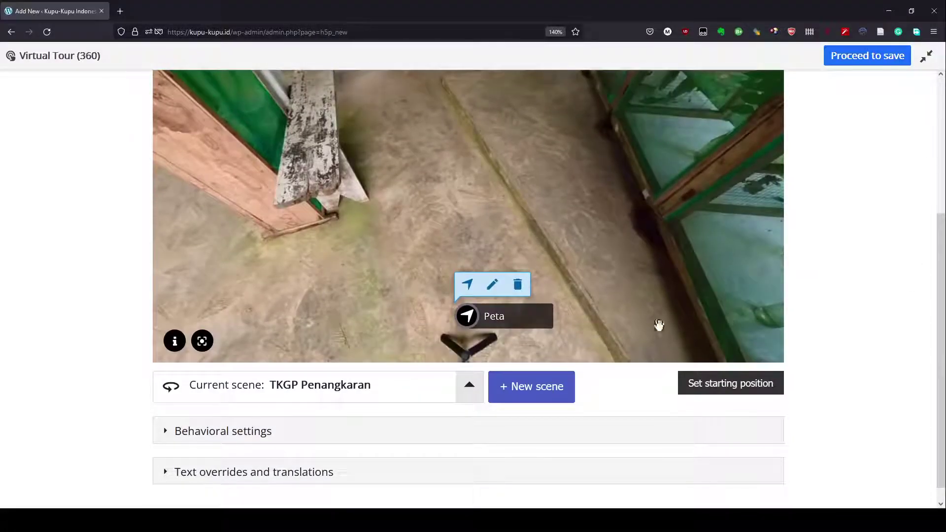
click(472, 390)
click(257, 246)
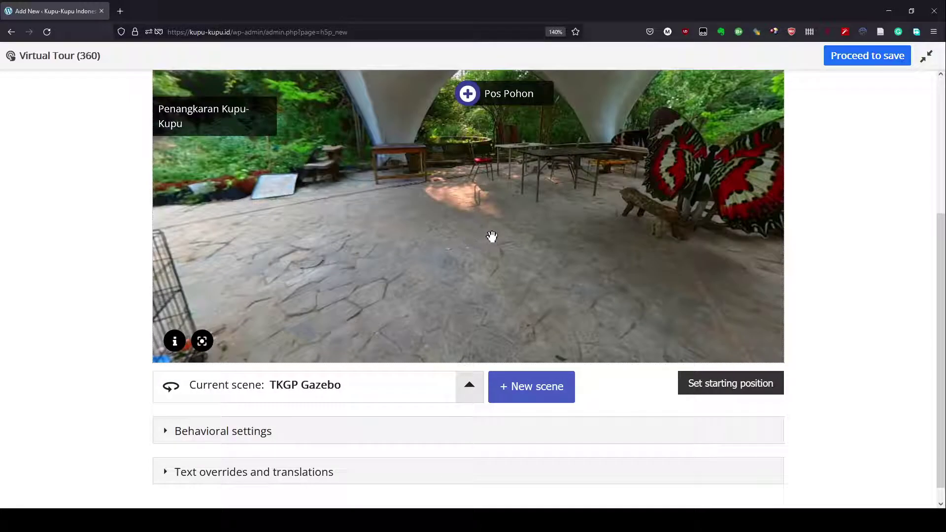
drag(493, 238, 495, 56)
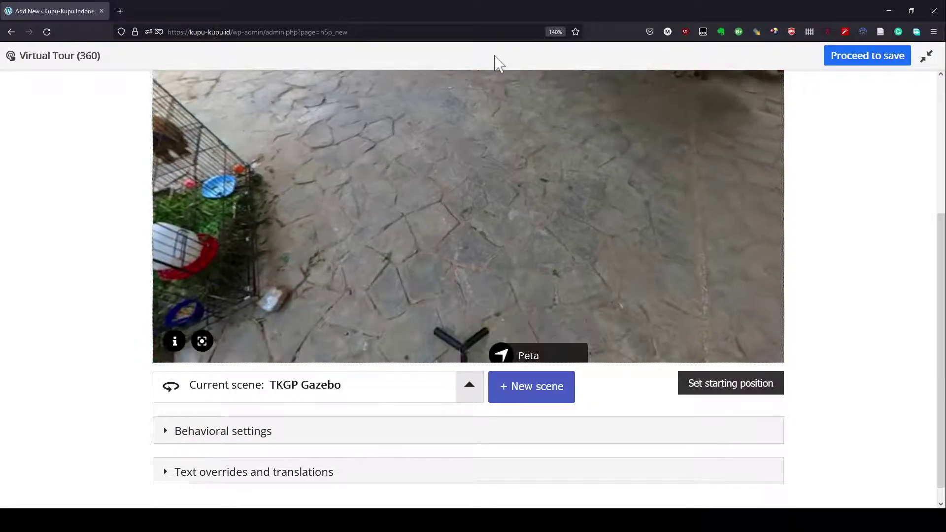
In the TKGP Museum scene, add a Go To Scene hotspot labelled "Peta" leading to Peta TKGP.
click(472, 390)
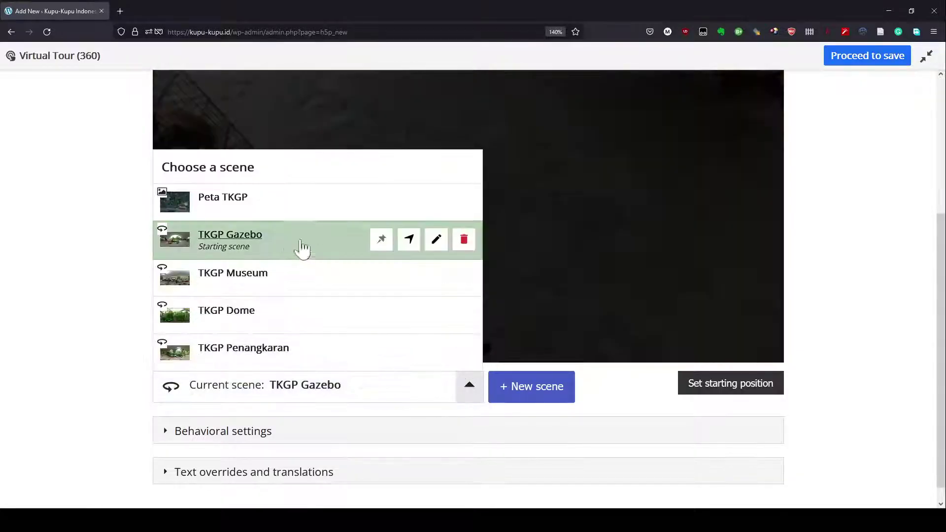
click(243, 278)
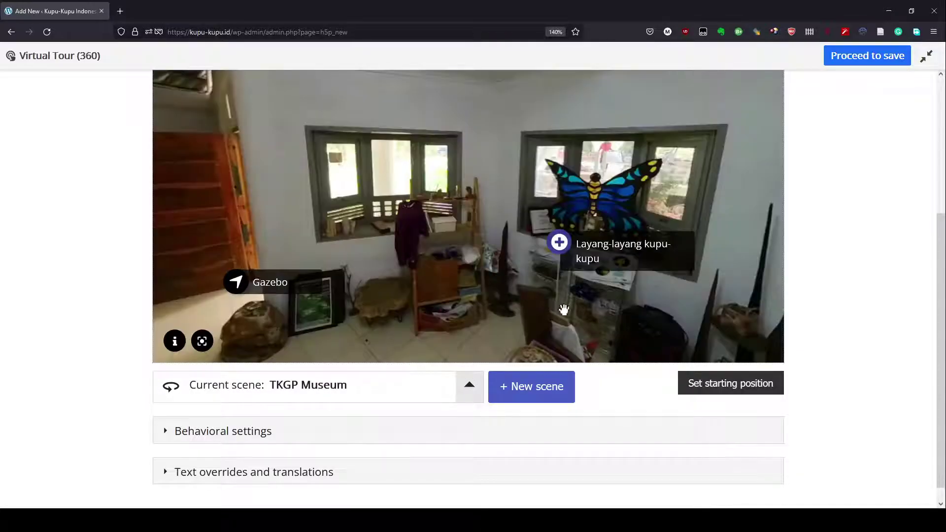
drag(564, 309, 460, 36)
drag(318, 245, 615, 228)
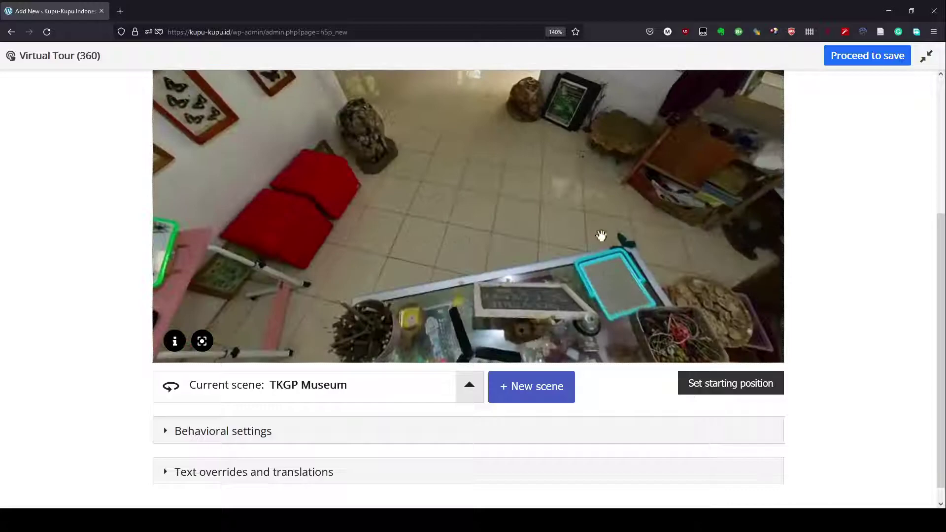
drag(450, 266, 507, 221)
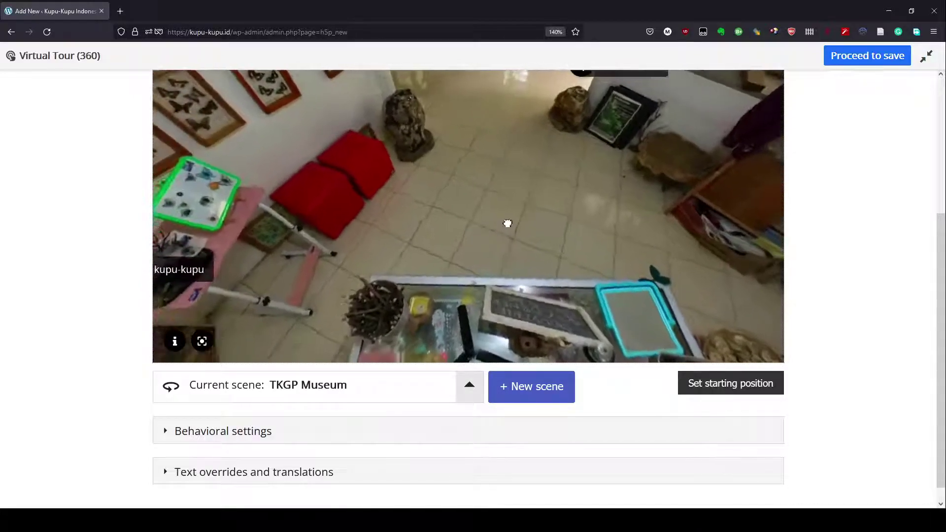
scroll(939, 243, up, 2)
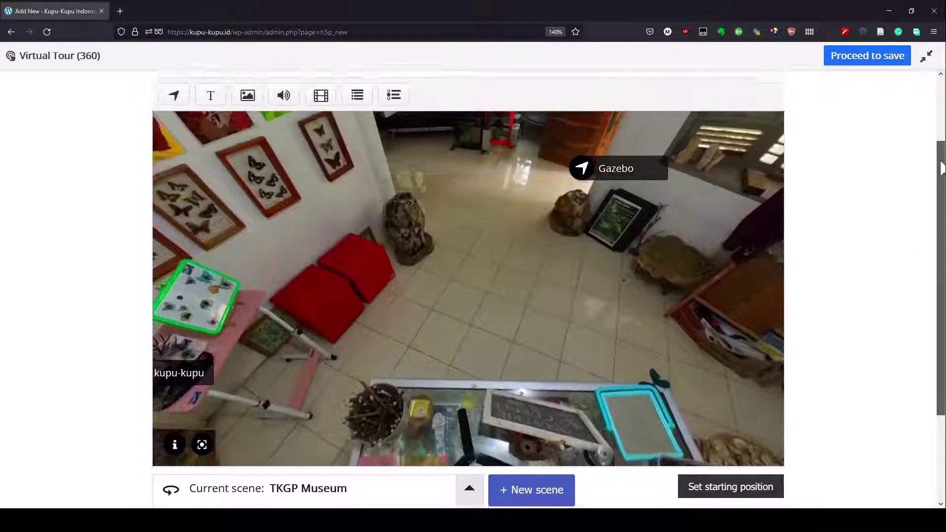
click(172, 102)
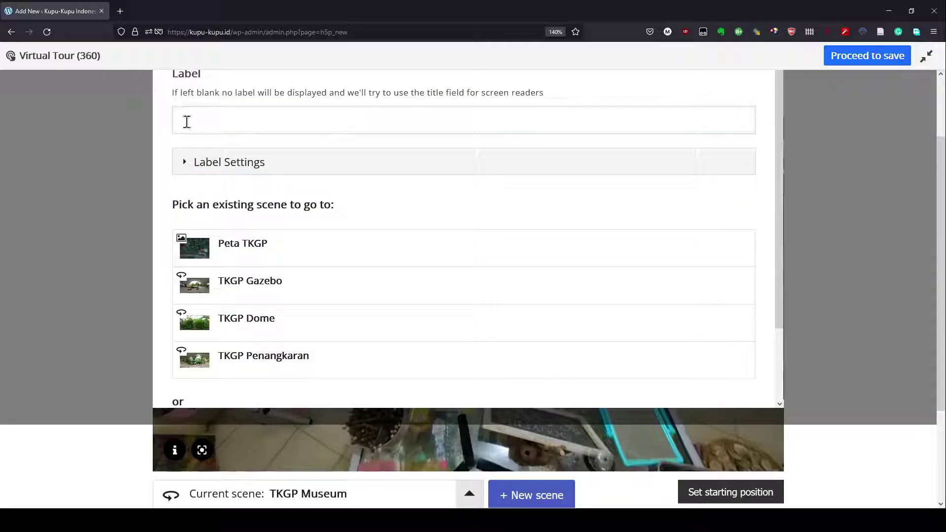
click(238, 249)
click(240, 114)
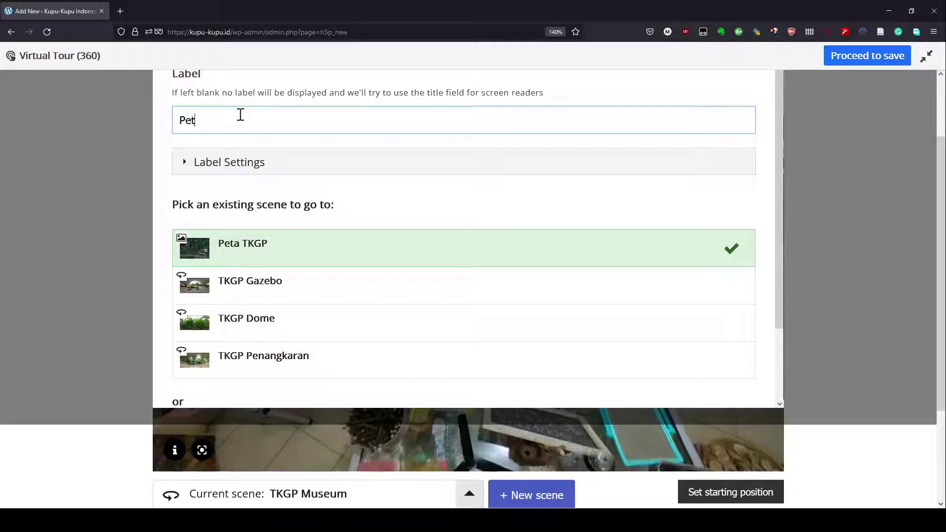
scroll(931, 197, up, 1)
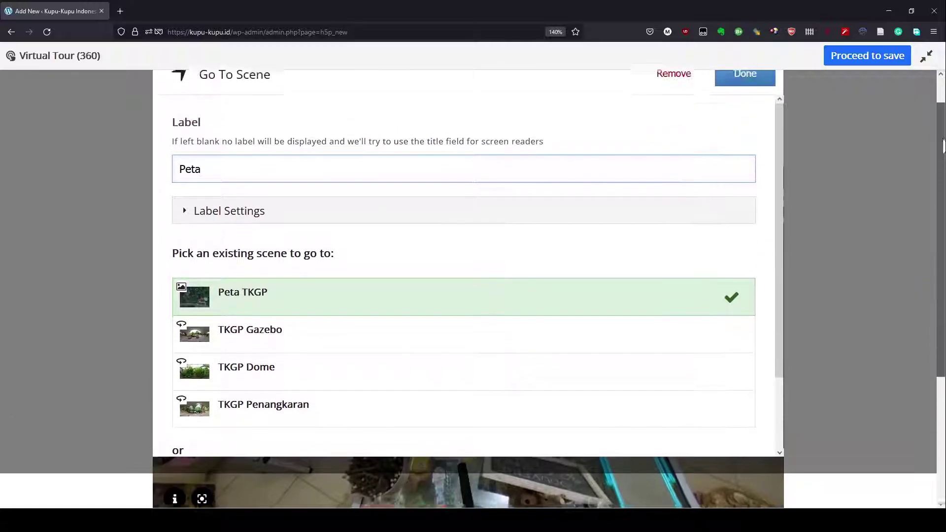
click(754, 89)
Place the Peta hotspot on the glass display table, just above the tripod legs.
drag(471, 355, 459, 481)
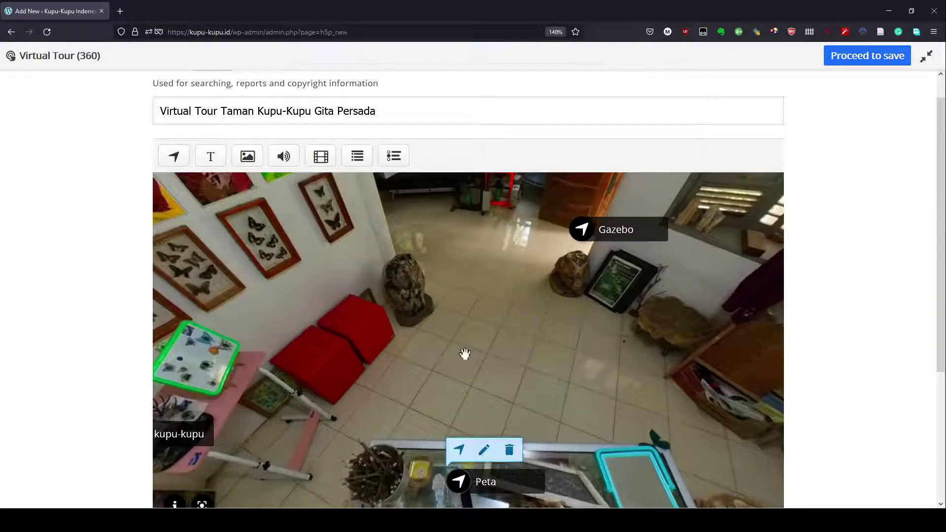
scroll(935, 286, down, 2)
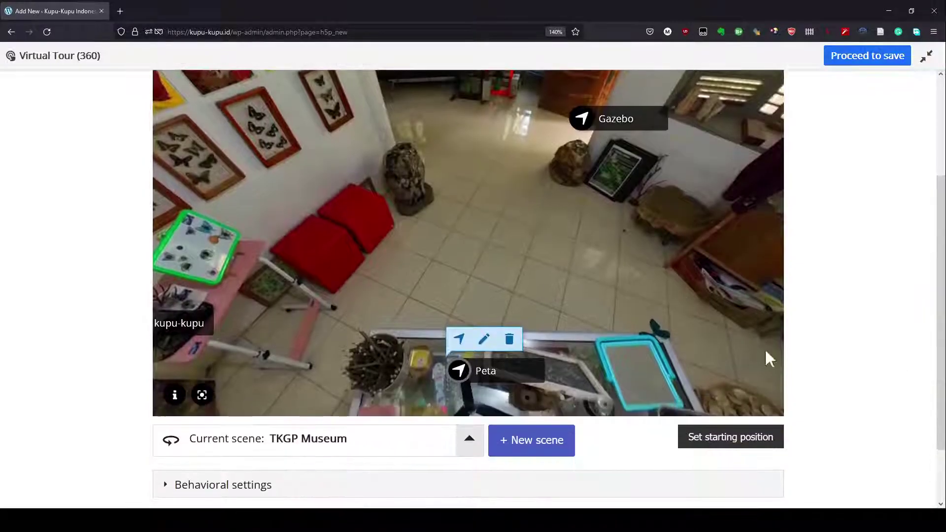
drag(349, 241, 692, 230)
drag(509, 393, 477, 378)
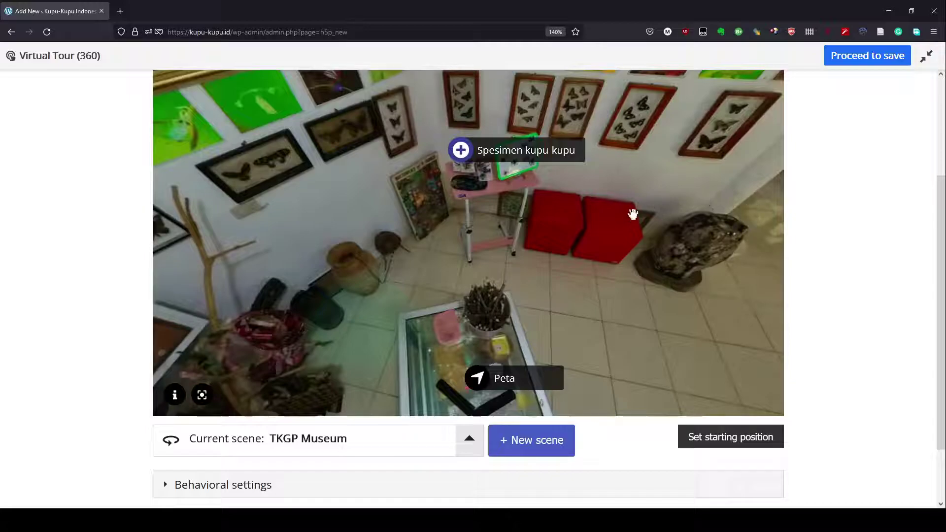
drag(634, 203, 625, 313)
In the Peta TKGP scene, add a Go To Scene hotspot labelled "Gazebo" leading to TKGP Gazebo, and place it beside the red roof above Info TKGP.
click(468, 438)
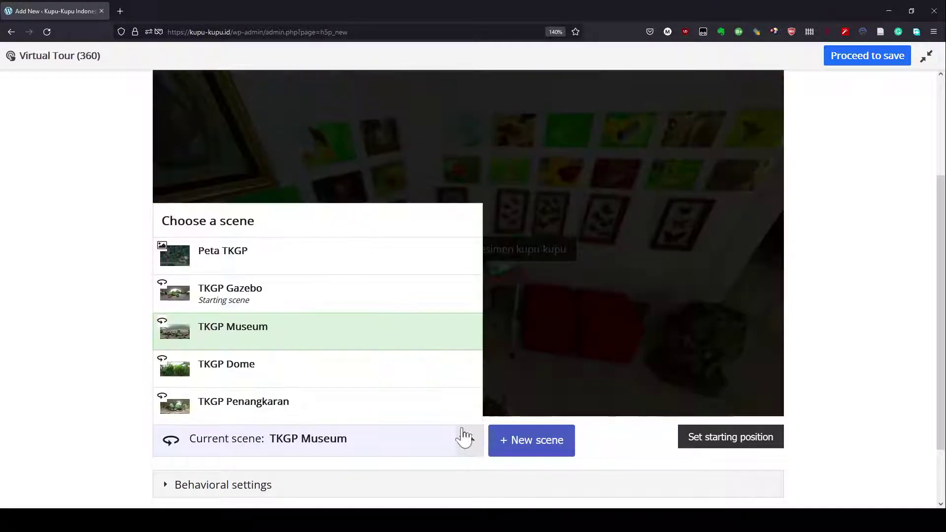
click(209, 261)
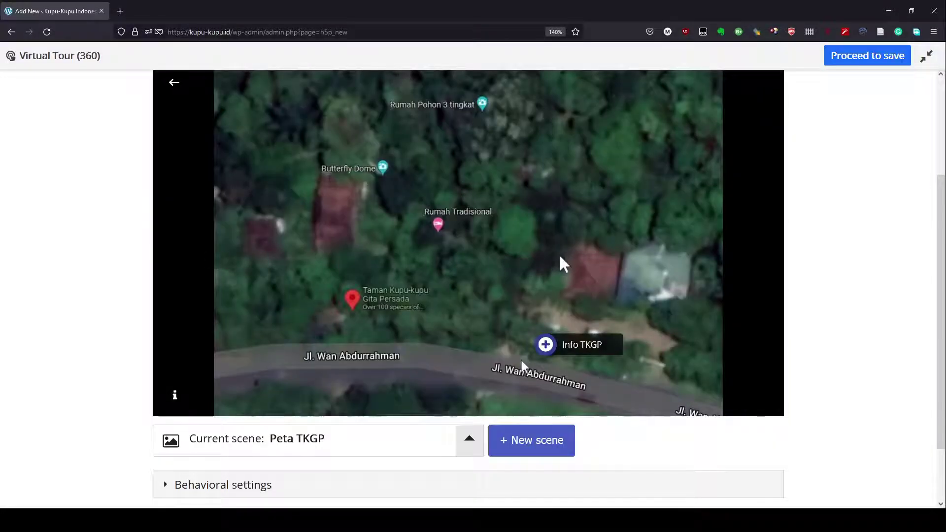
drag(940, 258, 941, 212)
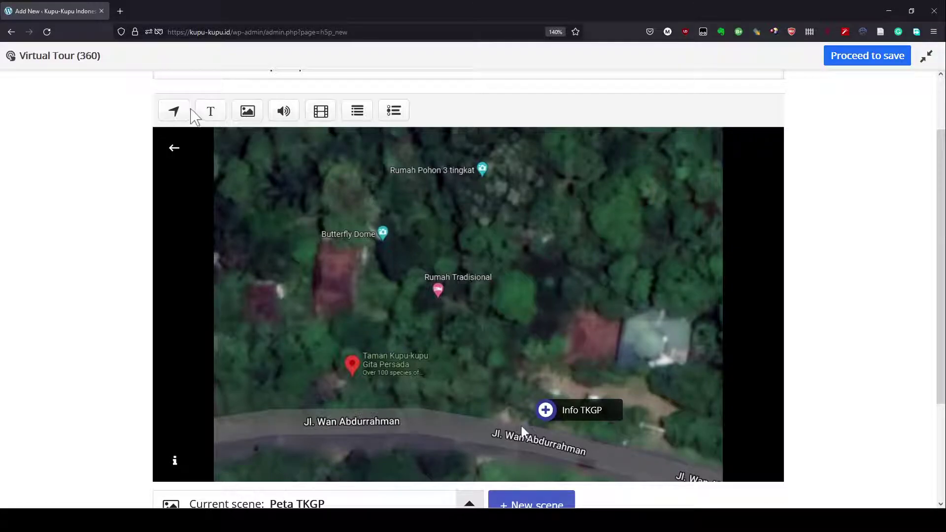
click(174, 110)
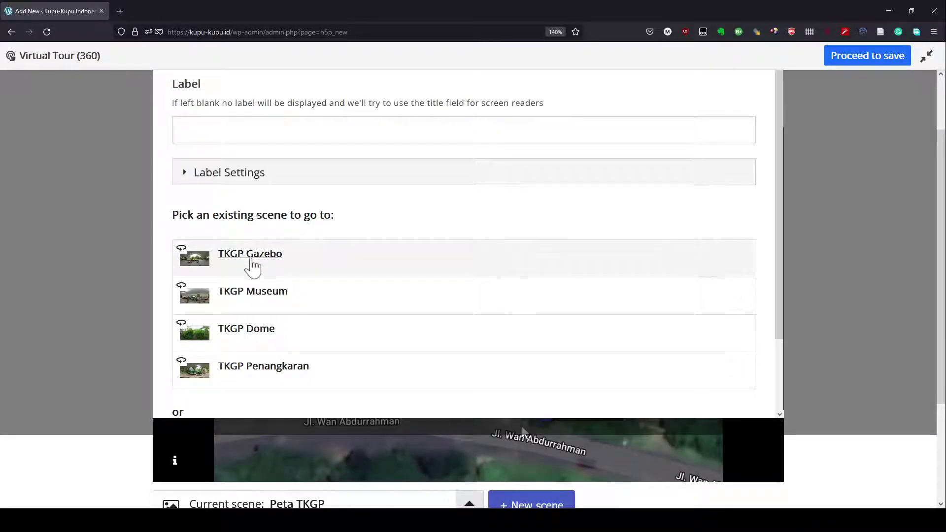
click(252, 266)
click(421, 133)
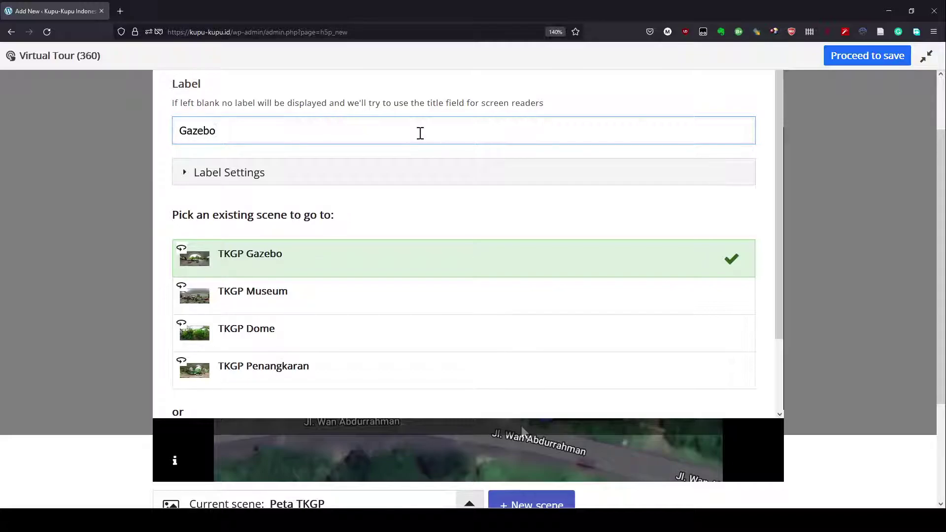
text(Gazebo)
scroll(567, 153, up, 3)
click(743, 106)
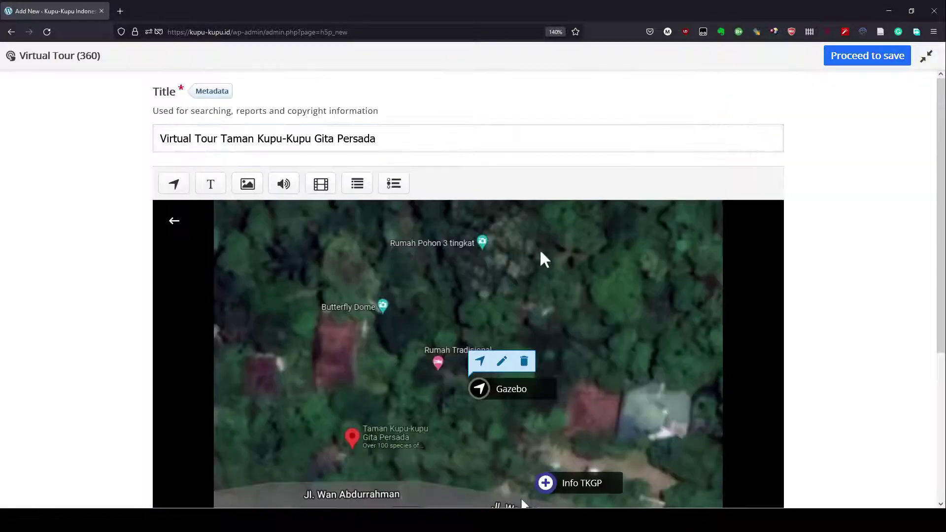
drag(479, 389, 559, 429)
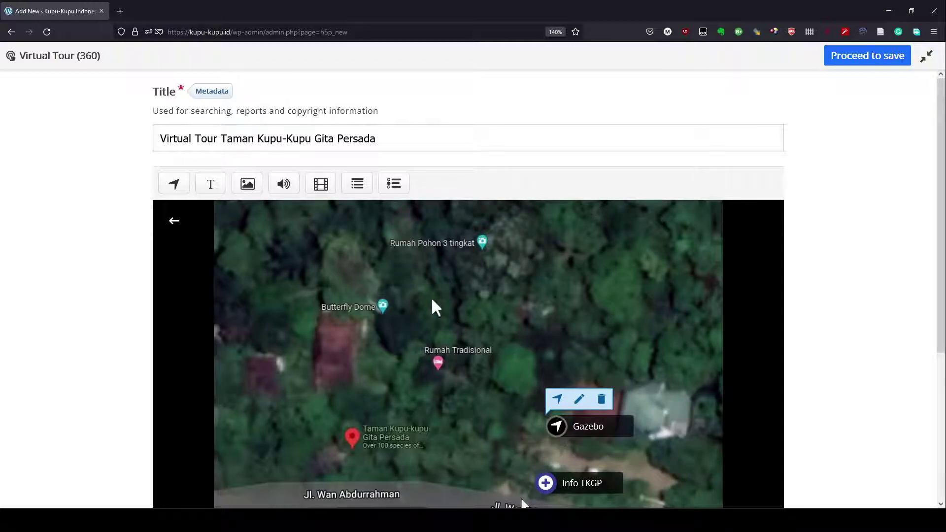
Add a Go To Scene hotspot labelled "Museum" leading to TKGP Museum, and place it between the red roof and the pale roof on the map.
click(174, 187)
click(213, 203)
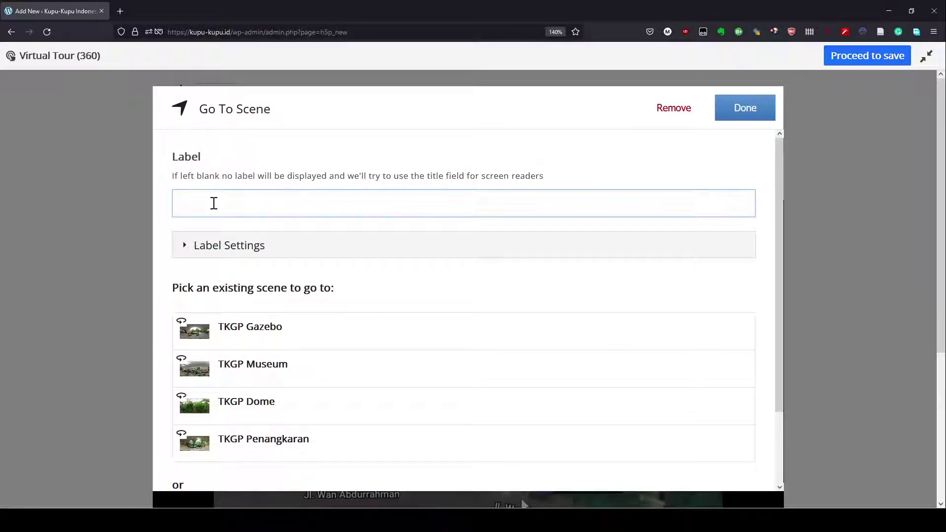
text(Museum)
click(251, 374)
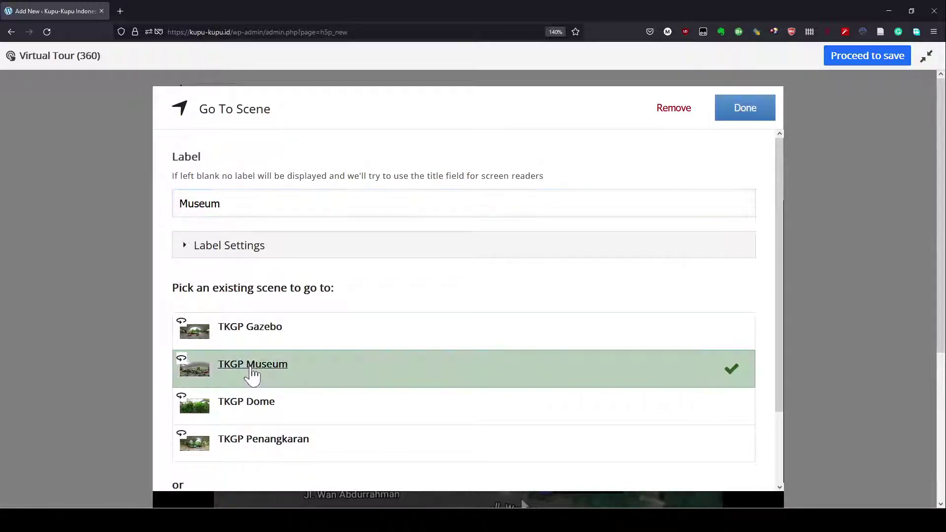
click(743, 124)
drag(492, 387, 640, 404)
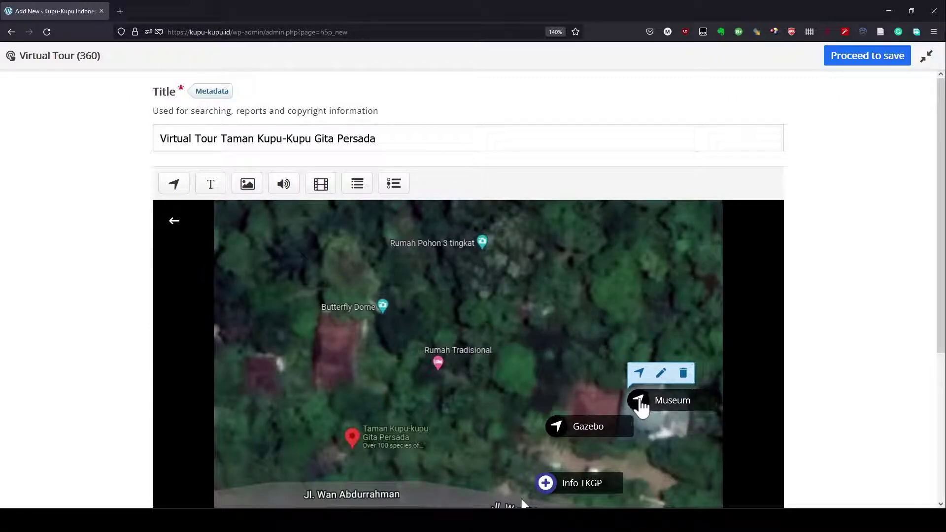
Add a Go To Scene hotspot labelled "Dome" leading to TKGP Dome, and place it beside the Rumah Tradisional marker on the map.
click(176, 189)
scroll(310, 276, down, 2)
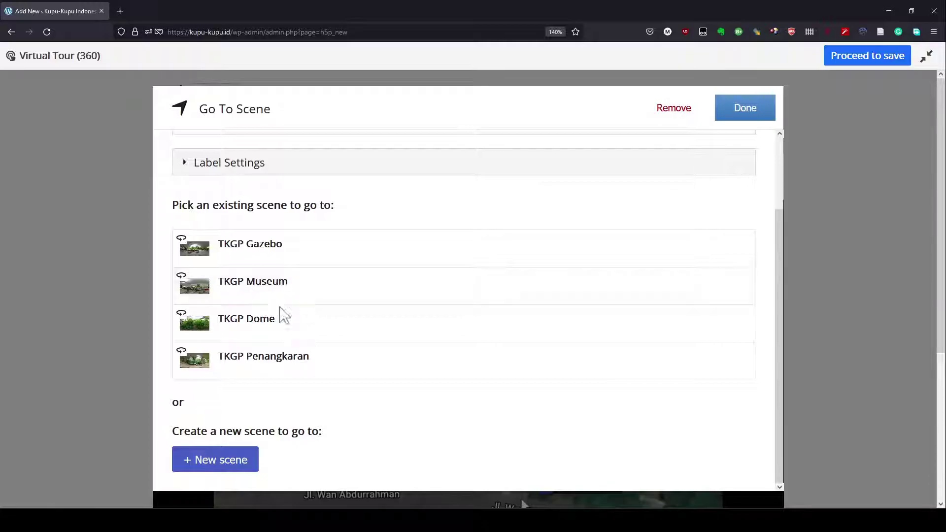
click(255, 330)
click(737, 117)
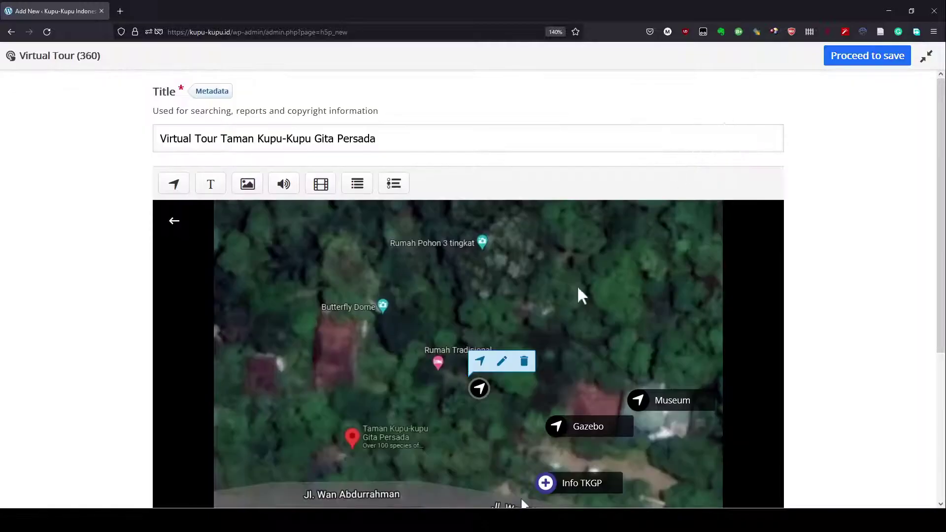
drag(476, 387, 474, 369)
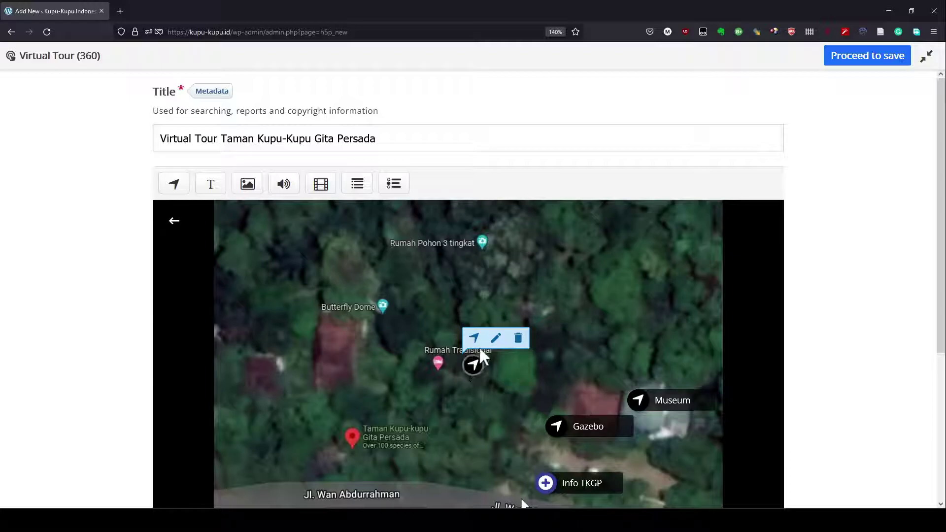
click(495, 338)
click(251, 202)
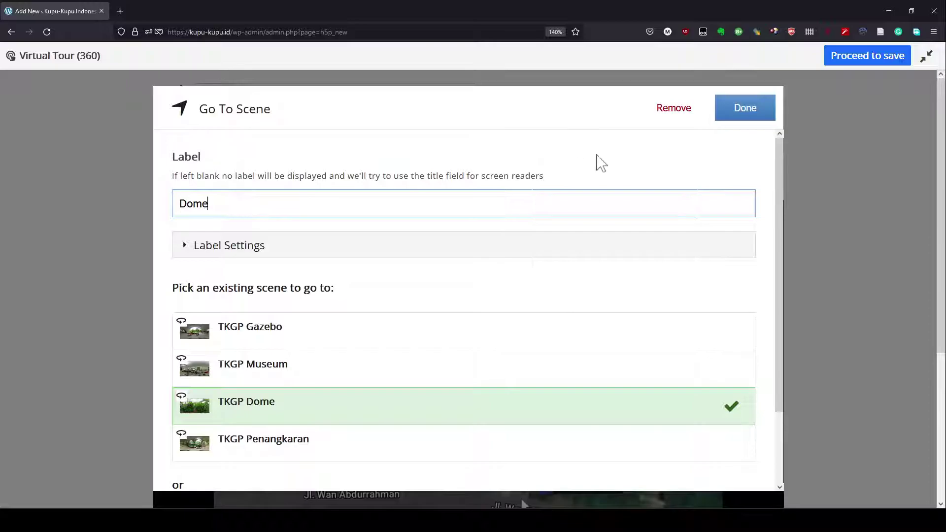
click(746, 111)
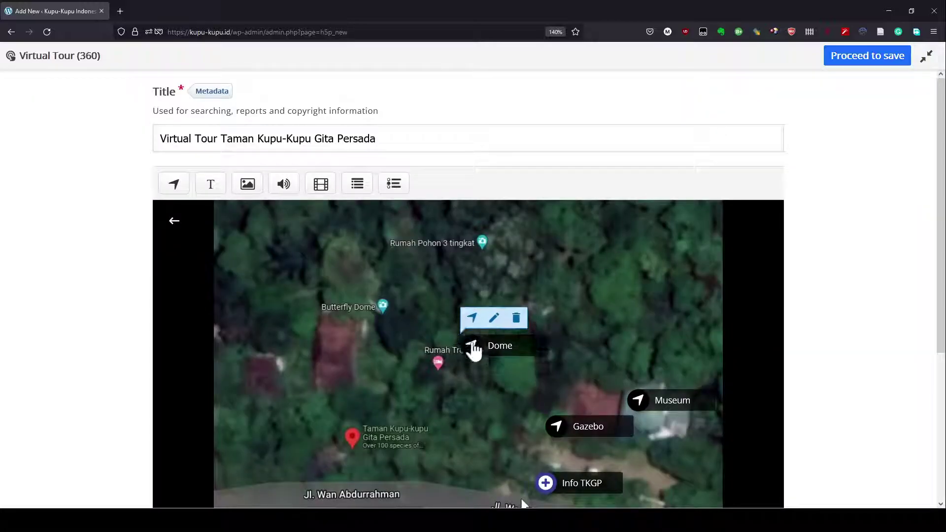
Add a Go To Scene hotspot labelled "Penangkaran" leading to TKGP Penangkaran, and place it just below the Dome hotspot on the map.
click(175, 190)
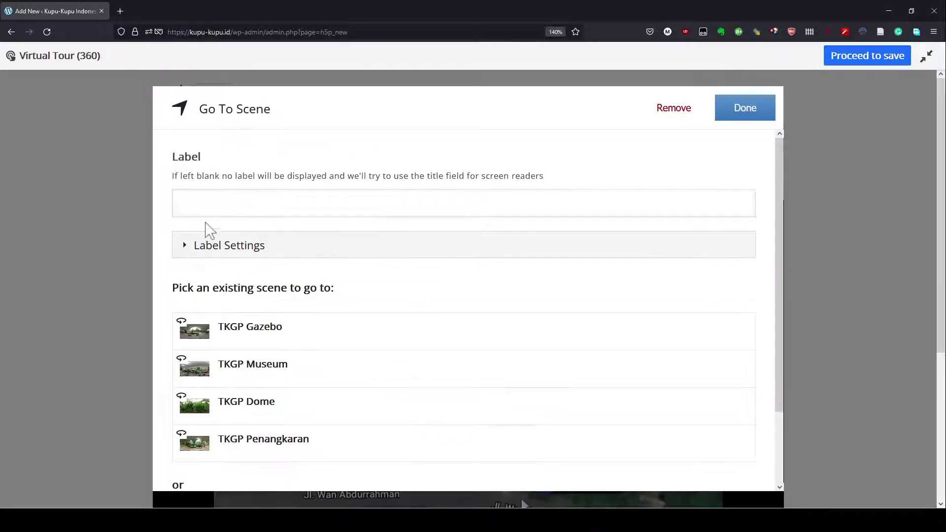
click(257, 441)
click(275, 203)
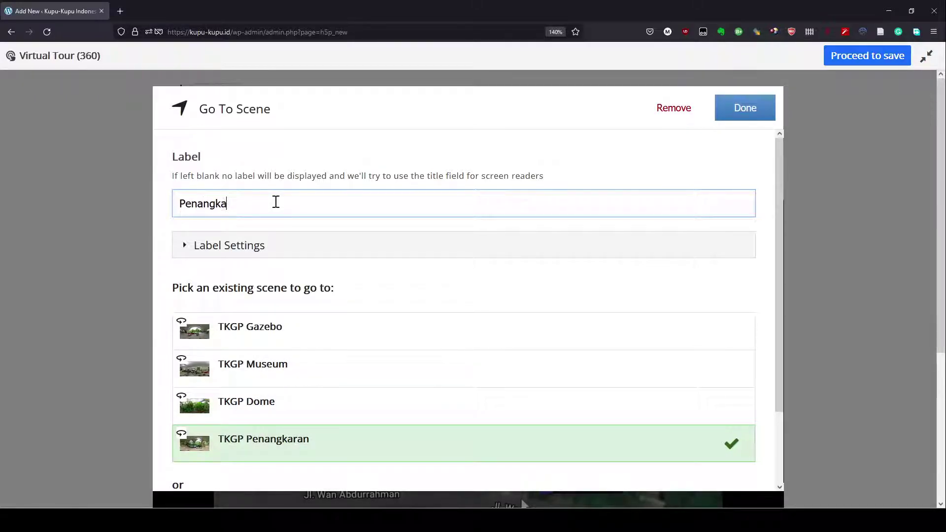
click(747, 110)
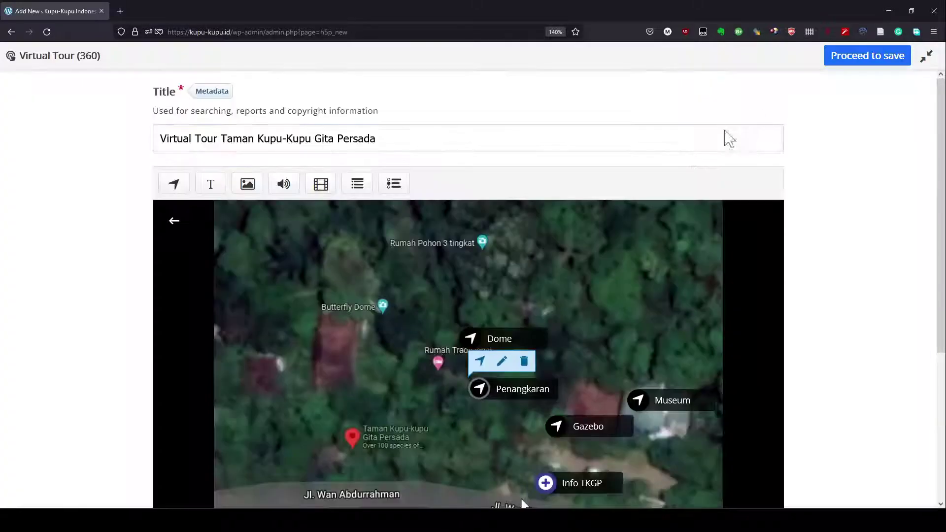
mouse_move(480, 391)
mouse_down()
mouse_move(494, 393)
mouse_move(473, 397)
mouse_up()
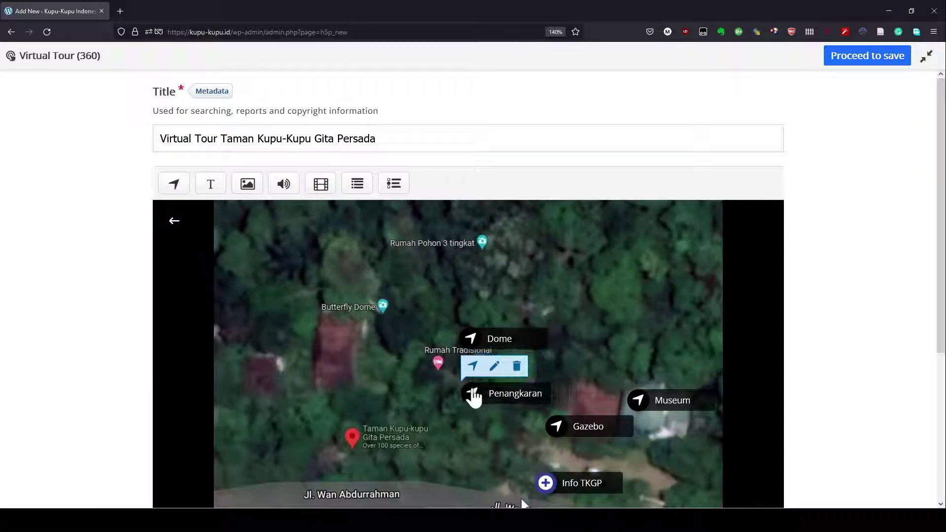
Change the Dome hotspot's label to "Dome Taman".
click(510, 346)
click(493, 311)
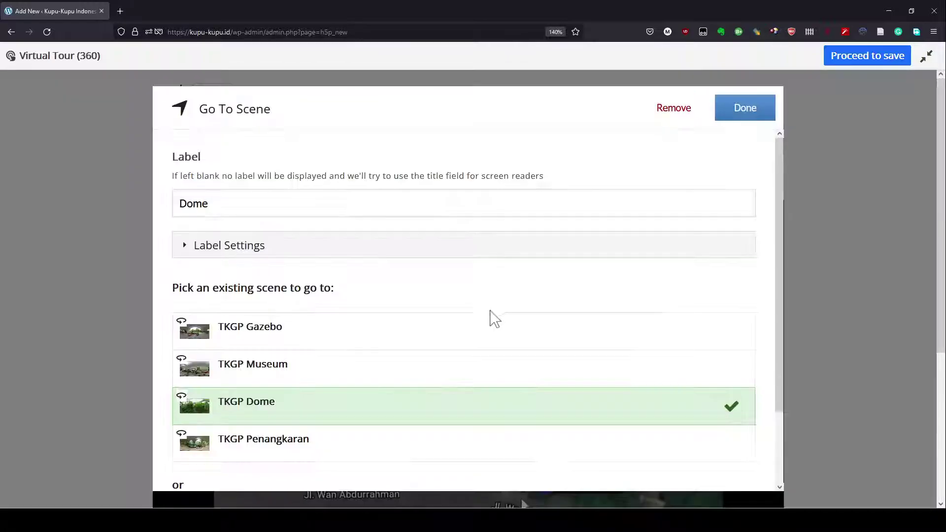
click(284, 197)
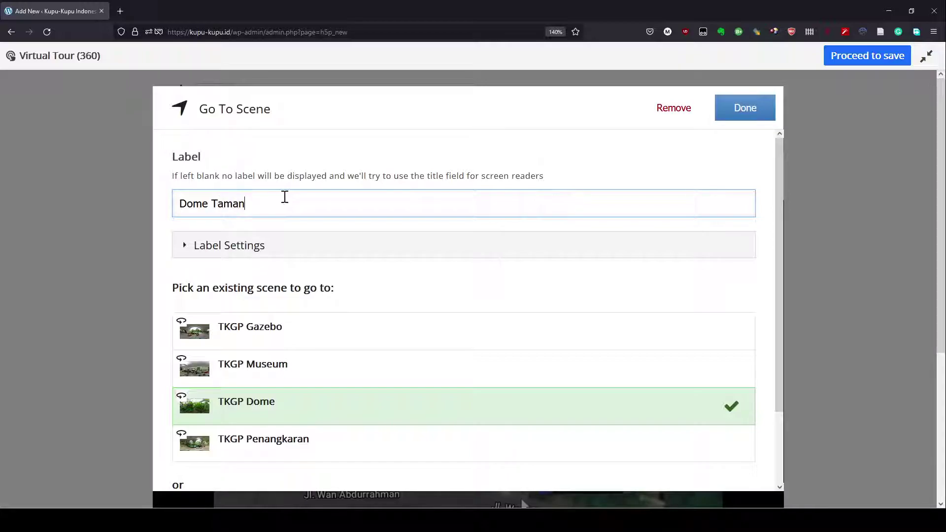
click(745, 116)
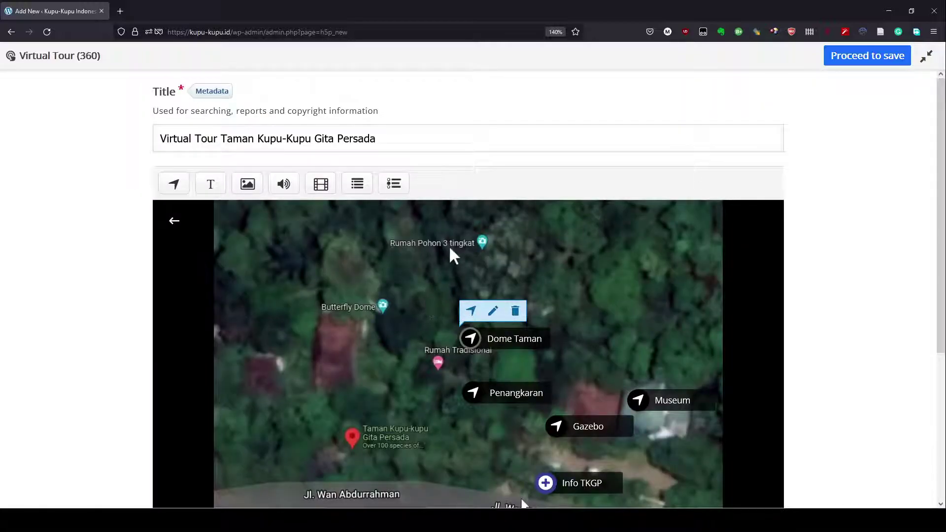
click(431, 243)
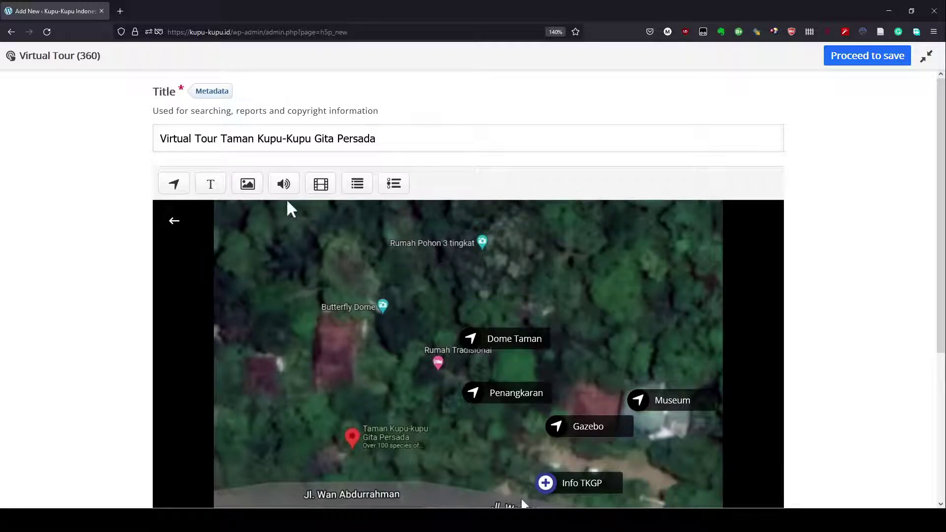
Add an Image hotspot labelled "Pos Pohon" with the alternative text "Rumah Pohon 3 tingkat".
click(247, 185)
click(234, 198)
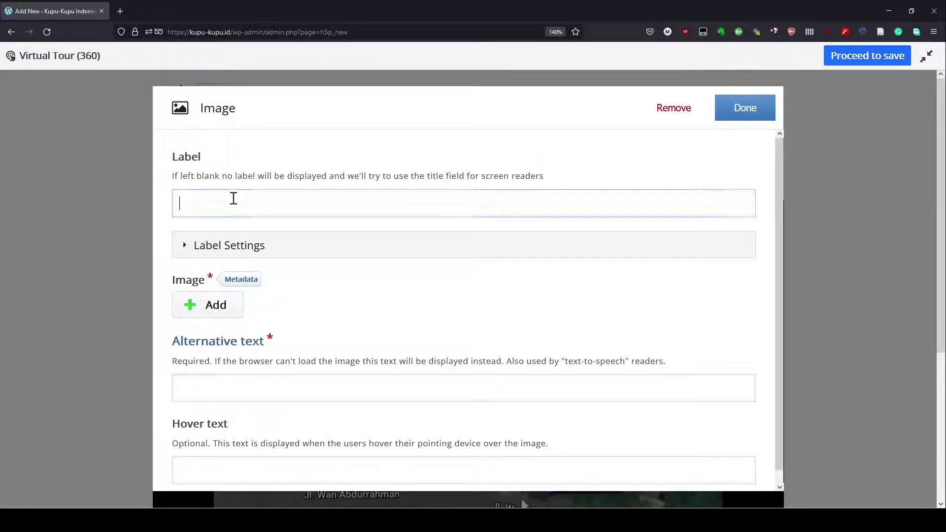
text(Pos Pohon)
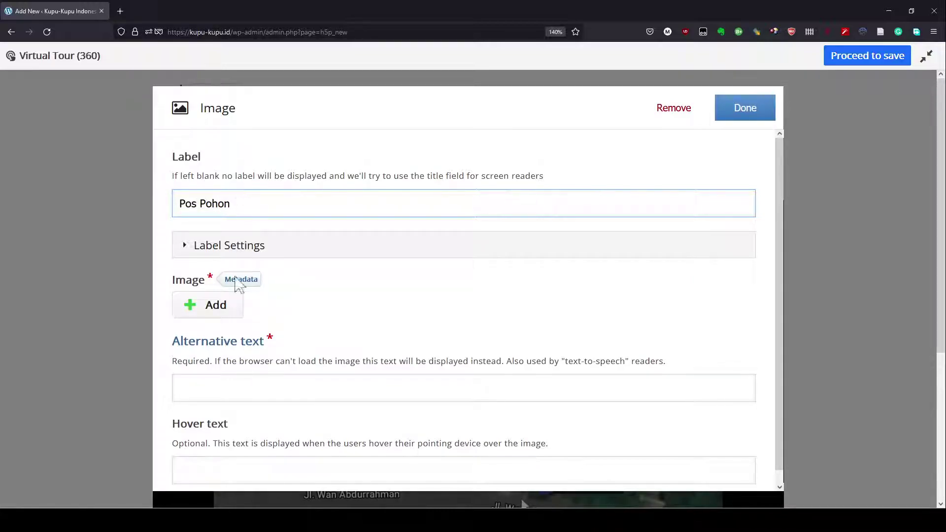
click(242, 384)
click(238, 209)
key(ctrl+a)
click(232, 389)
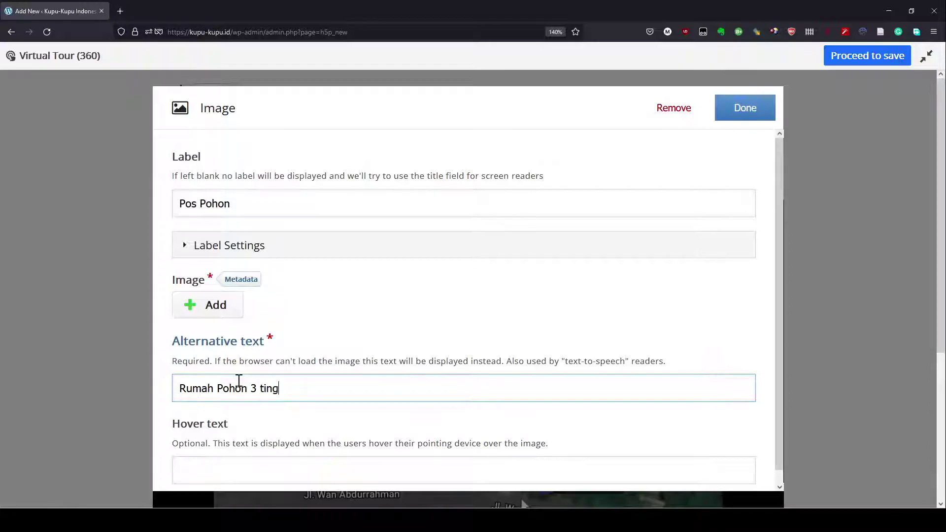
key(ctrl+a)
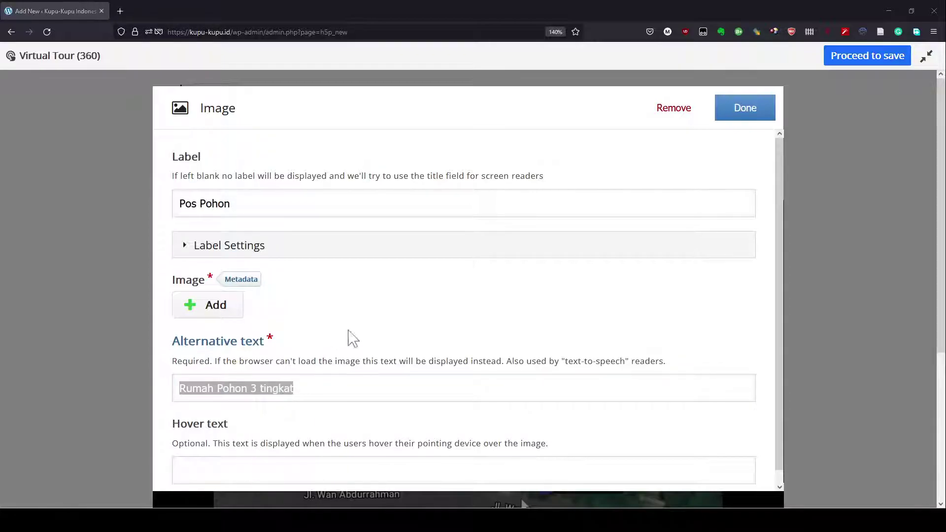
Insert the tree house photo into the Pos Pohon hotspot and set its hover text to the same wording as the alternative text.
key(alt+Tab)
click(260, 474)
text(Add New ‹ Kupu-Kupu Indonesia — WordPress.htm)
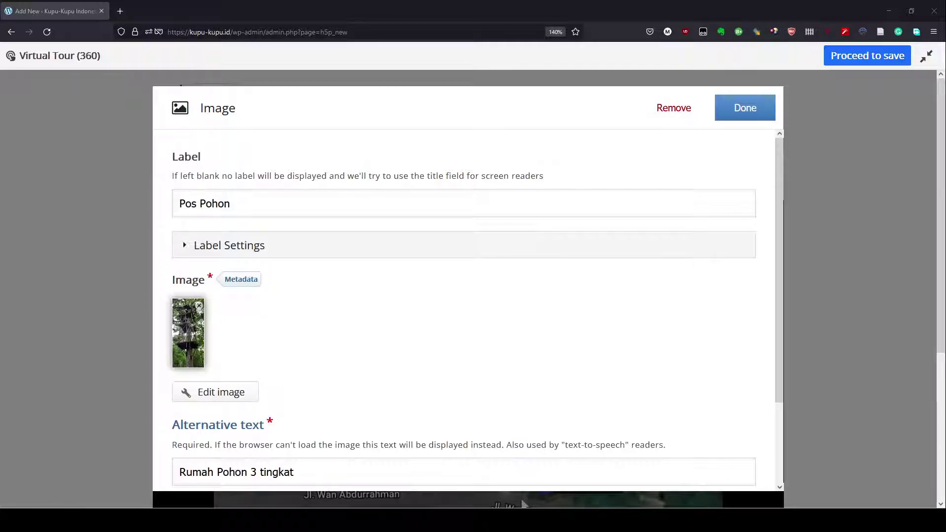
scroll(463, 311, down, 2)
scroll(523, 503, down, 1)
key(alt+Tab)
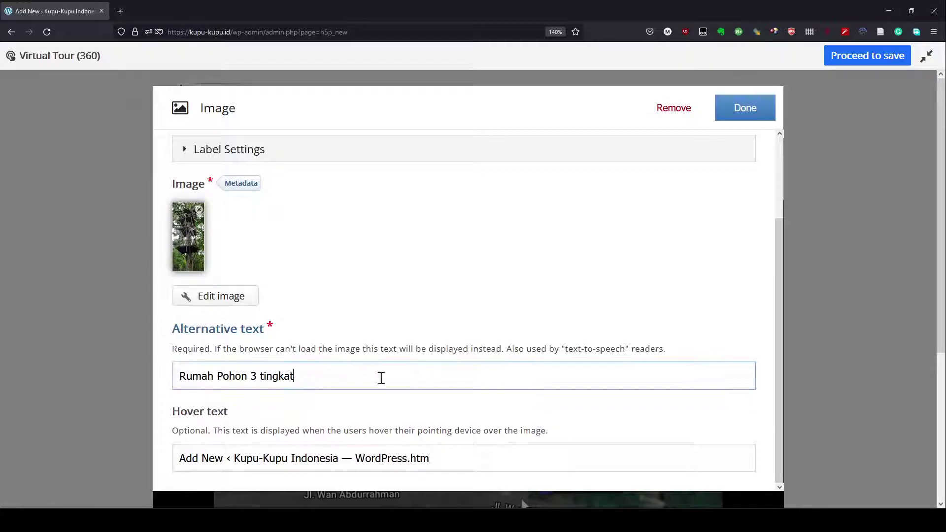
key(ctrl+a)
key(ctrl+c)
click(446, 450)
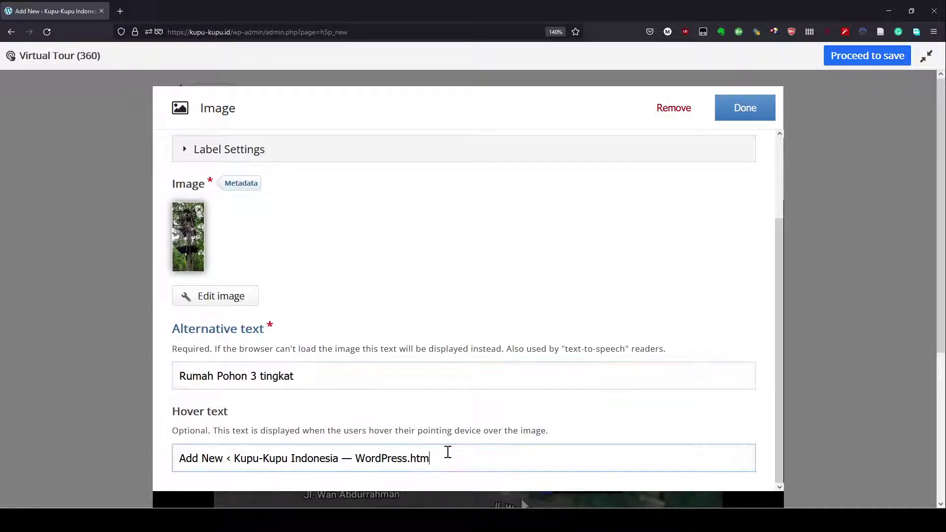
key(ctrl+a)
key(ctrl+v)
scroll(537, 321, up, 2)
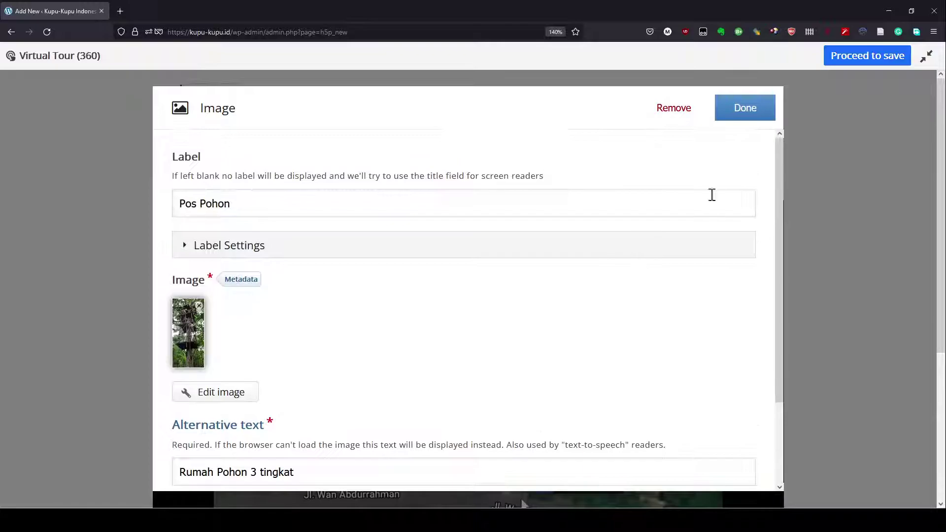
click(754, 120)
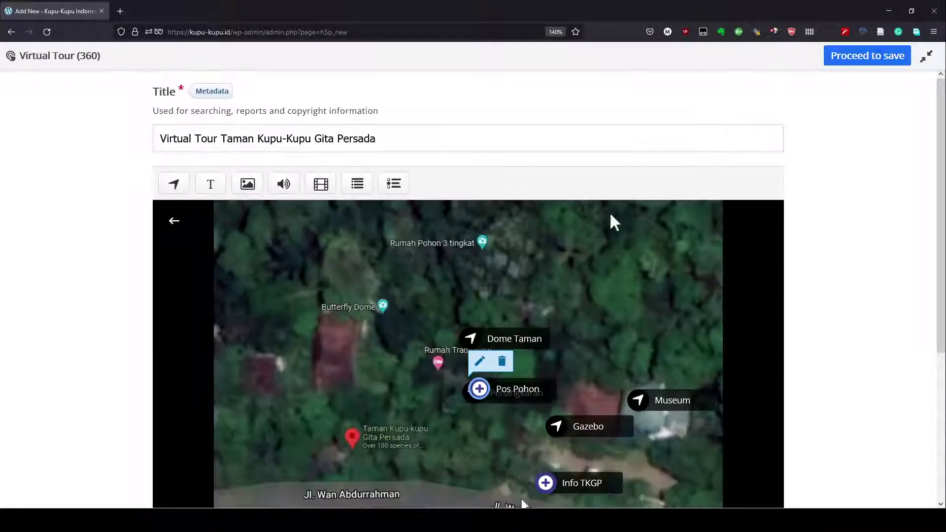
Clear the Pos Pohon image hotspot's label and place the hotspot over the Rumah Pohon 3 tingkat marker on the map.
mouse_move(483, 394)
mouse_down()
mouse_move(422, 245)
mouse_move(424, 253)
mouse_up()
click(421, 223)
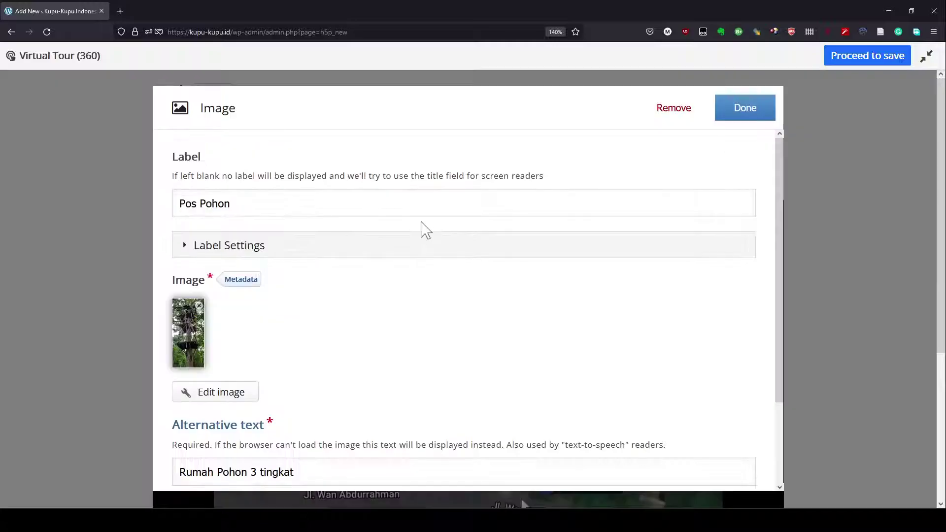
drag(287, 207, 166, 191)
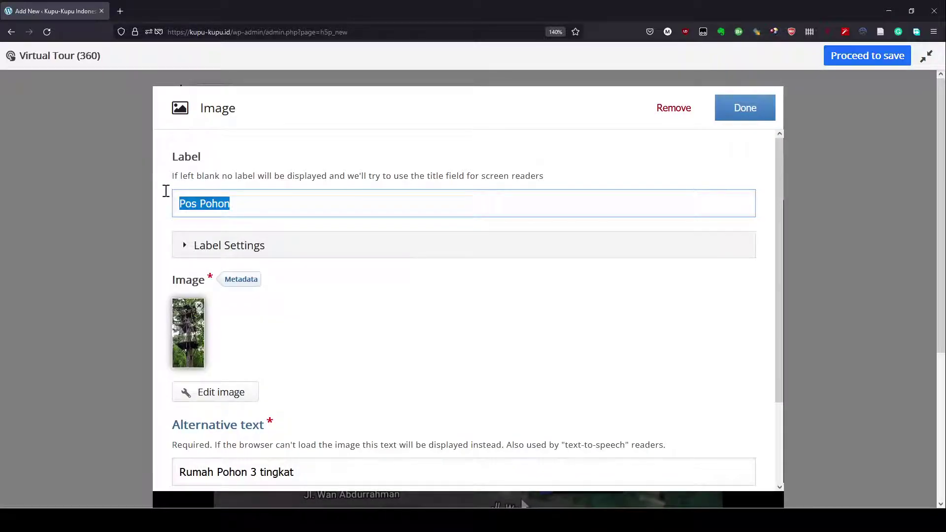
key(BackSpace)
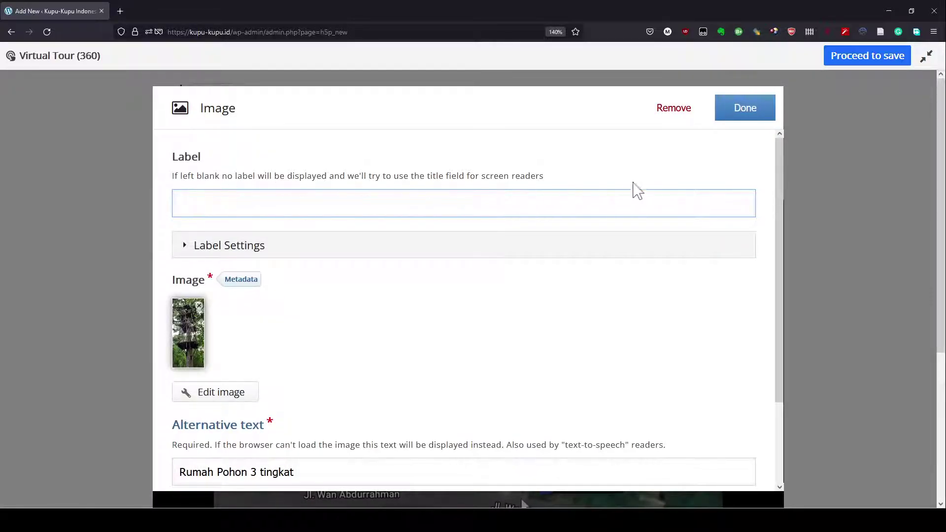
click(758, 121)
drag(420, 248, 487, 245)
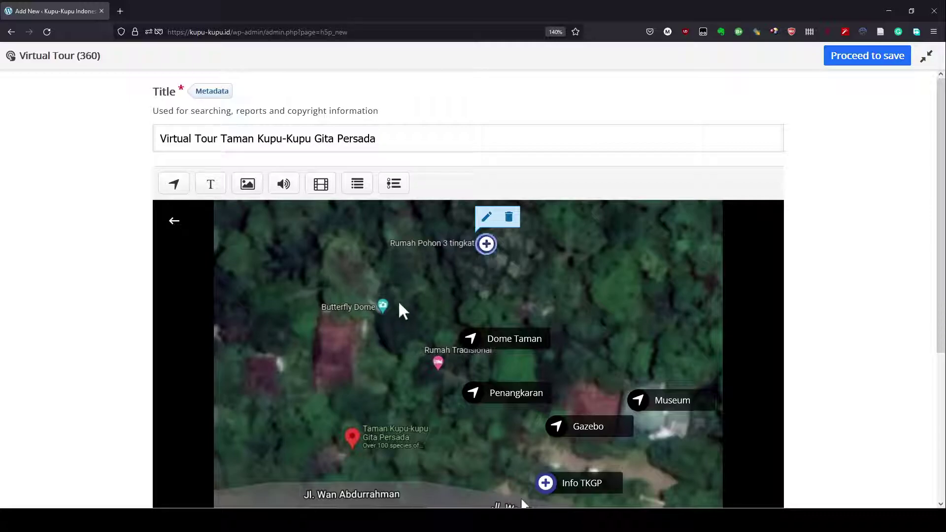
Move the Dome Taman hotspot onto the Butterfly Dome marker and the Penangkaran hotspot just below it, beside the red-roofed building.
scroll(408, 310, down, 2)
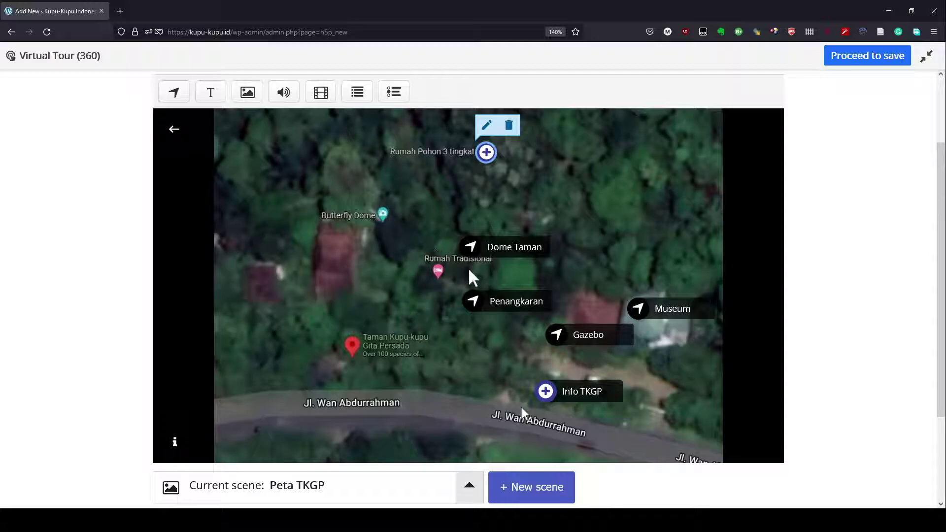
drag(475, 308, 375, 290)
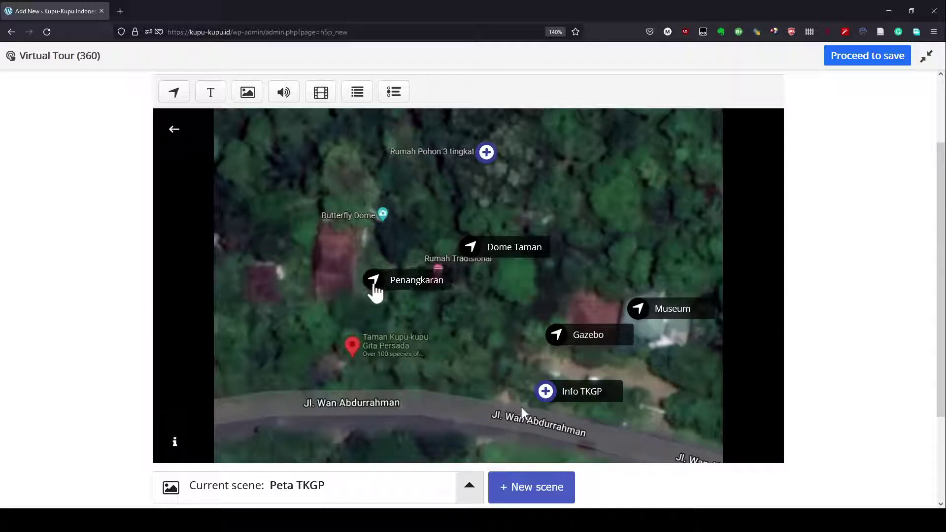
drag(468, 248, 380, 239)
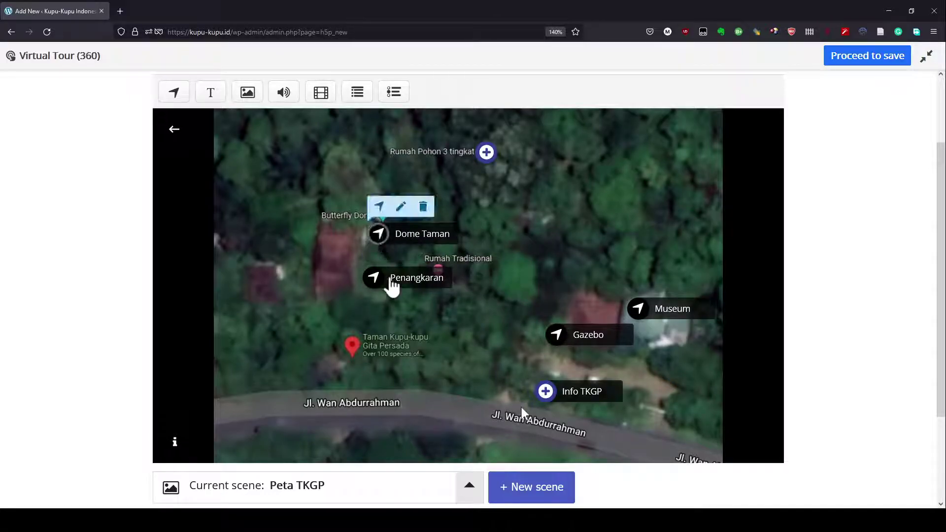
Open the TKGP Gazebo scene and look around it to review its hotspots.
scroll(515, 329, down, 2)
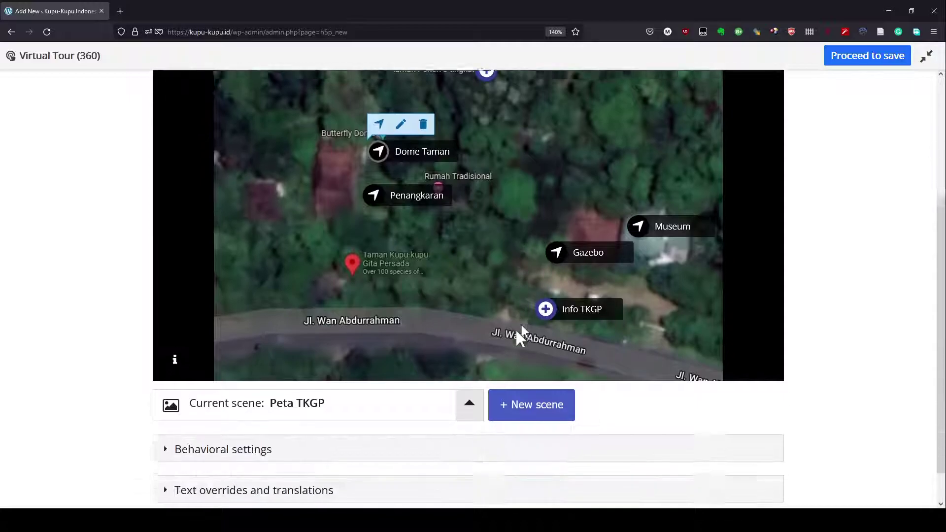
scroll(515, 328, up, 4)
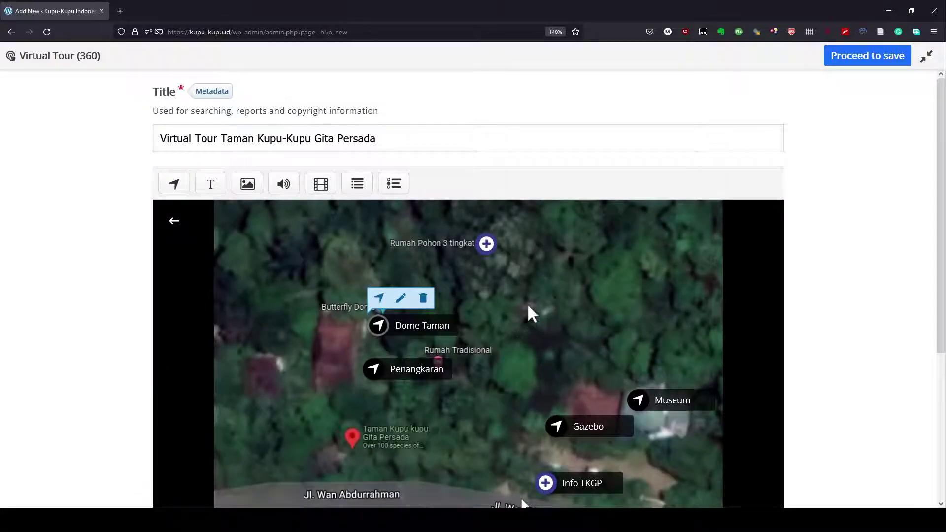
scroll(509, 222, down, 2)
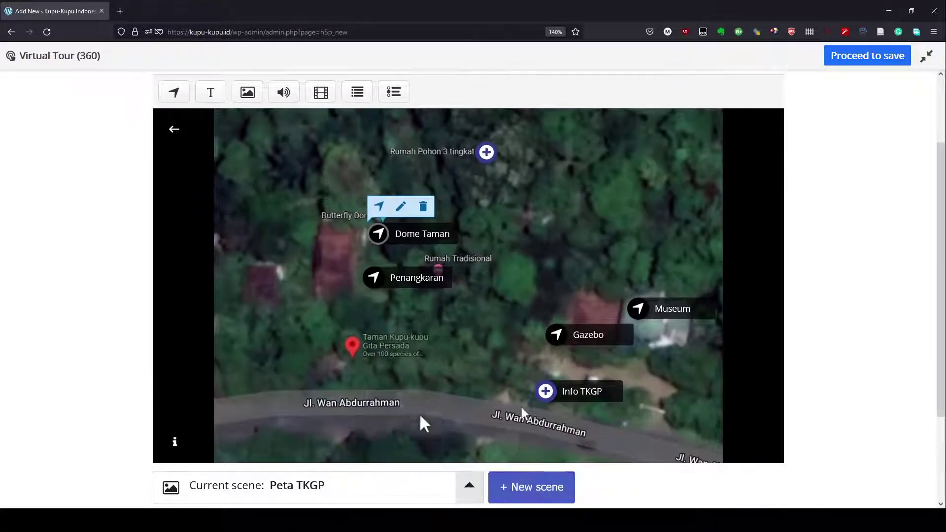
scroll(467, 482, down, 1)
scroll(466, 482, down, 2)
click(469, 396)
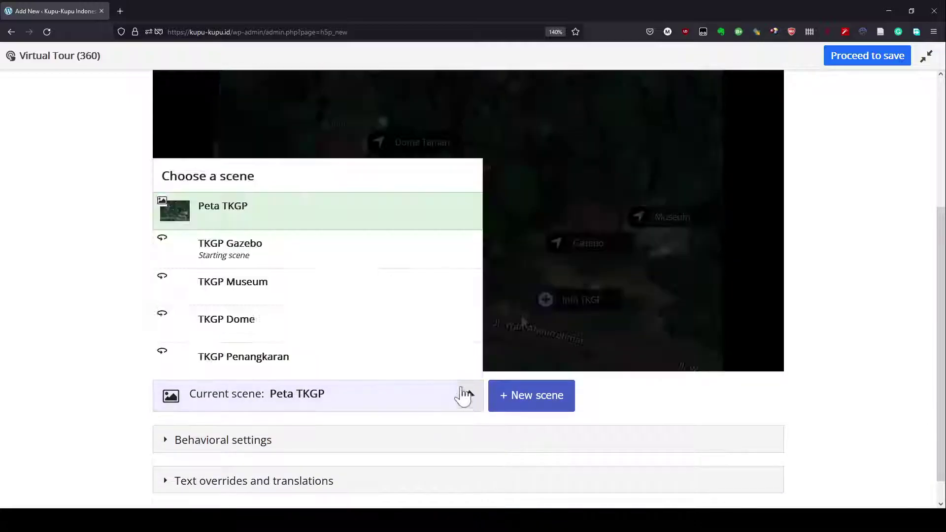
click(243, 256)
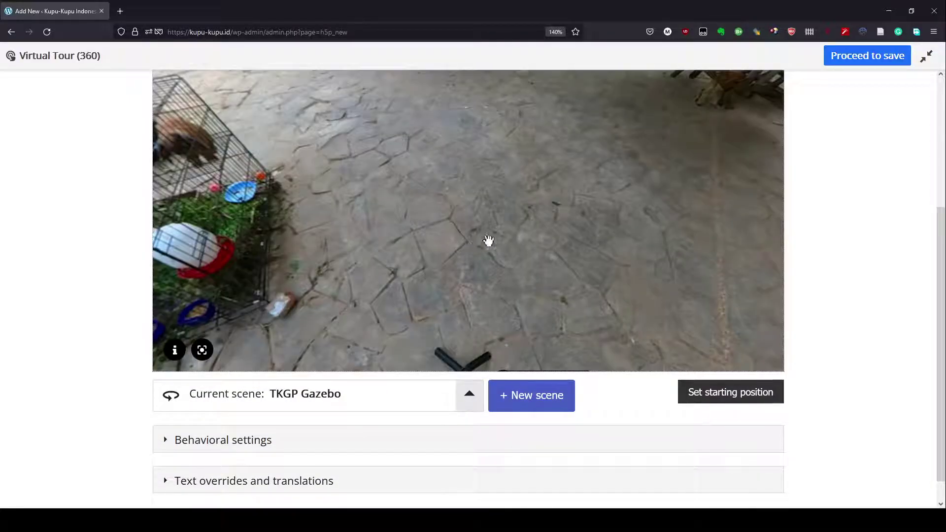
drag(488, 240, 622, 458)
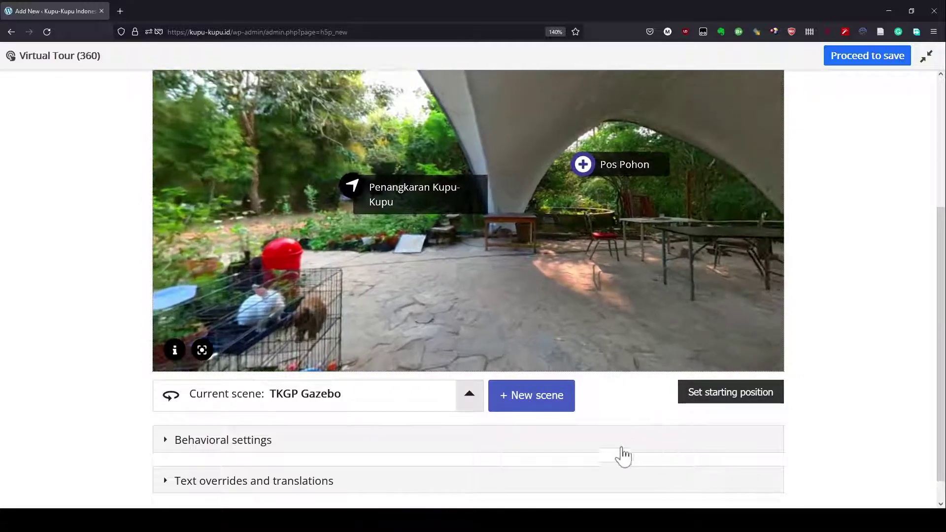
drag(449, 262, 462, 298)
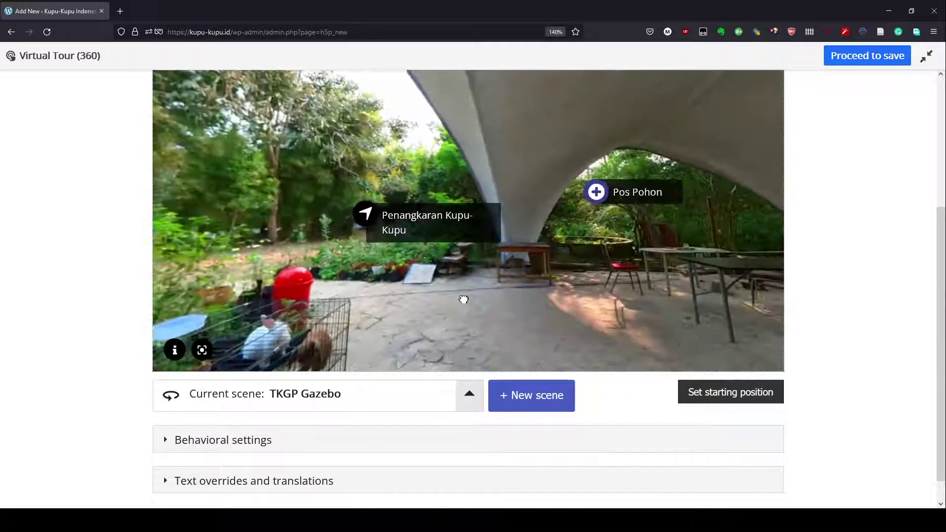
drag(581, 247, 432, 266)
drag(570, 260, 469, 247)
drag(582, 237, 478, 243)
Set the TKGP Museum scene's starting position to the view of the Lukisan Troides helena and Spesimen kupu-kupu hotspots, and look around its remaining hotspots.
click(466, 393)
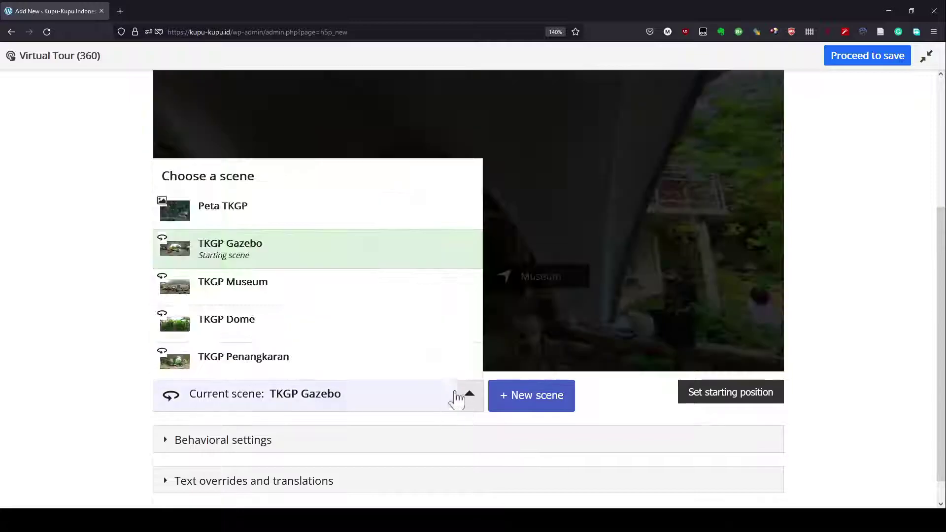
click(260, 291)
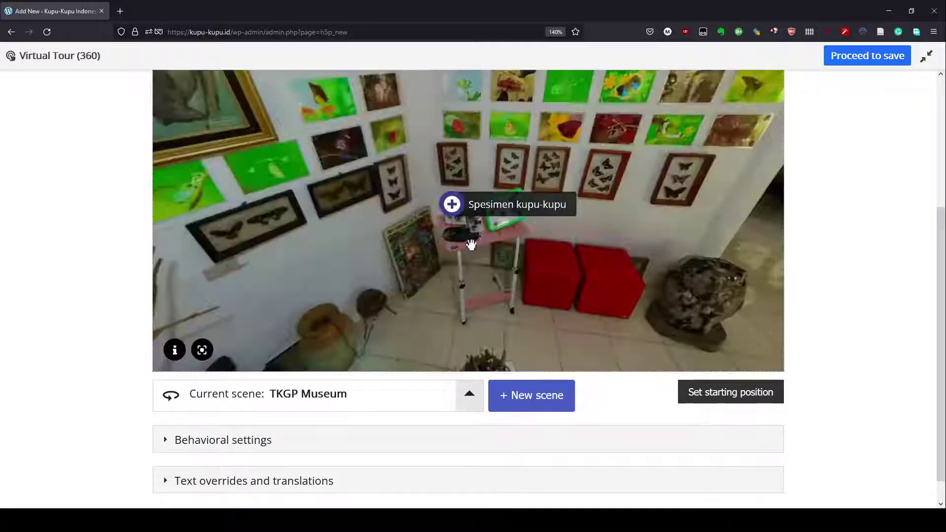
mouse_move(493, 259)
mouse_down()
mouse_move(483, 323)
mouse_move(657, 331)
mouse_up()
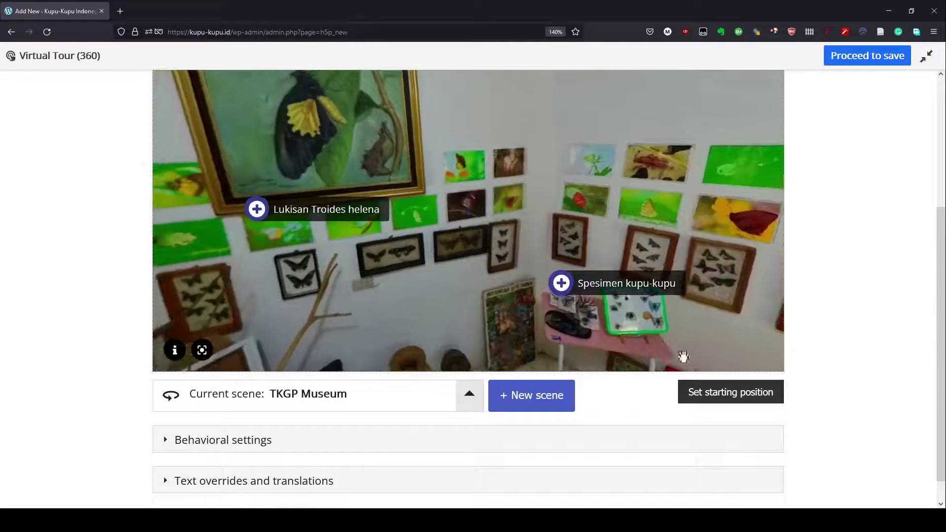
click(731, 392)
drag(527, 276, 474, 170)
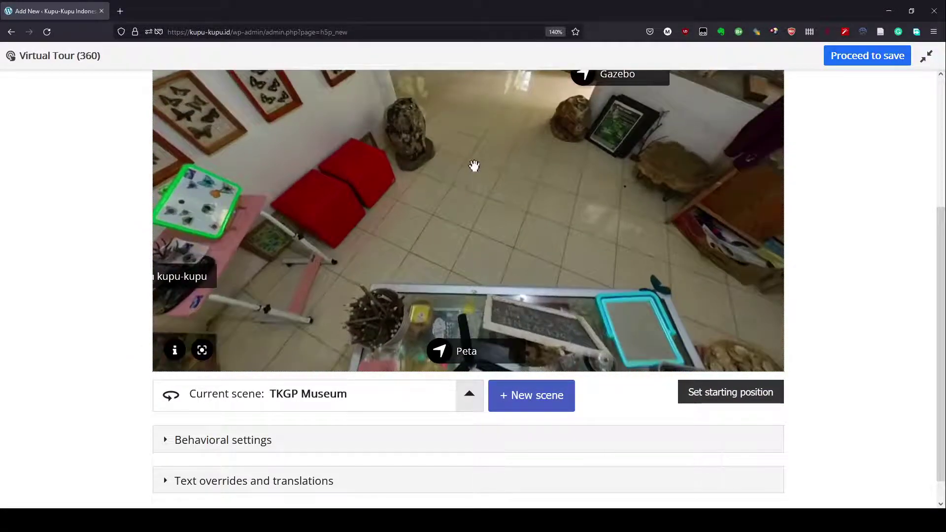
drag(549, 153, 484, 250)
drag(640, 232, 500, 243)
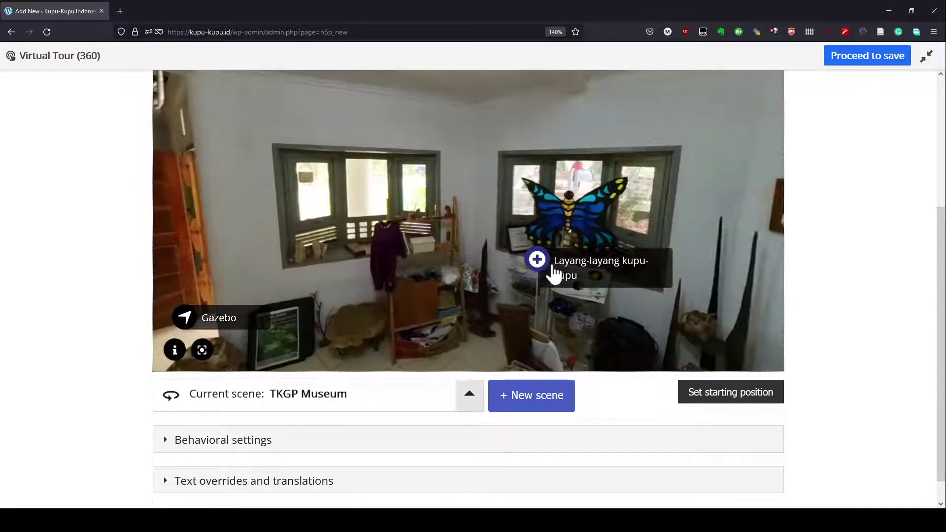
Set the TKGP Dome scene's starting position to the view showing the Bunga Asoka, Penangkaran and Video Kupu-Kupu hotspots.
click(469, 394)
click(245, 329)
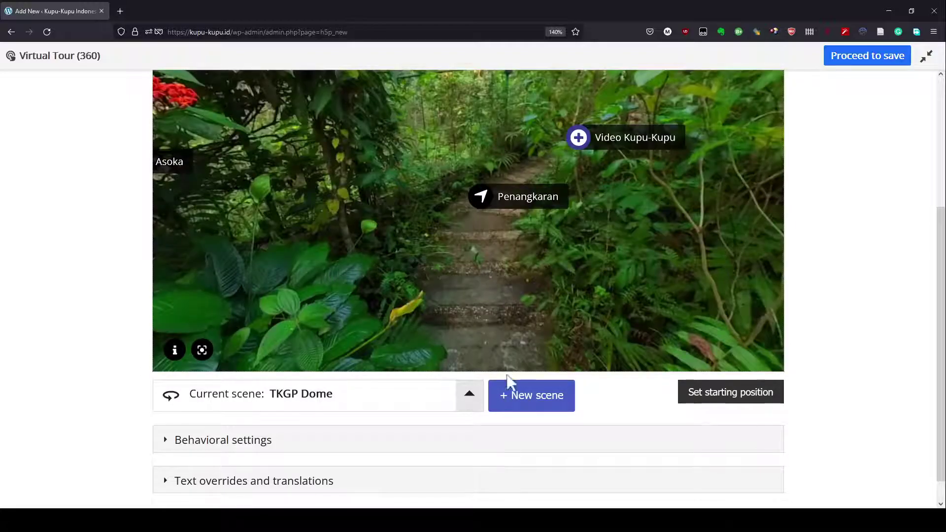
drag(502, 310, 466, 313)
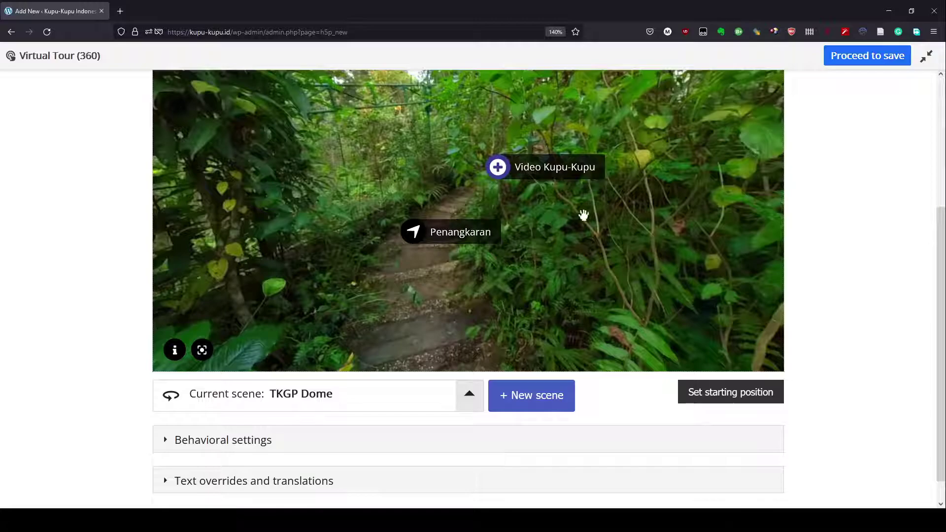
drag(583, 215, 516, 257)
drag(606, 237, 434, 285)
drag(566, 209, 760, 173)
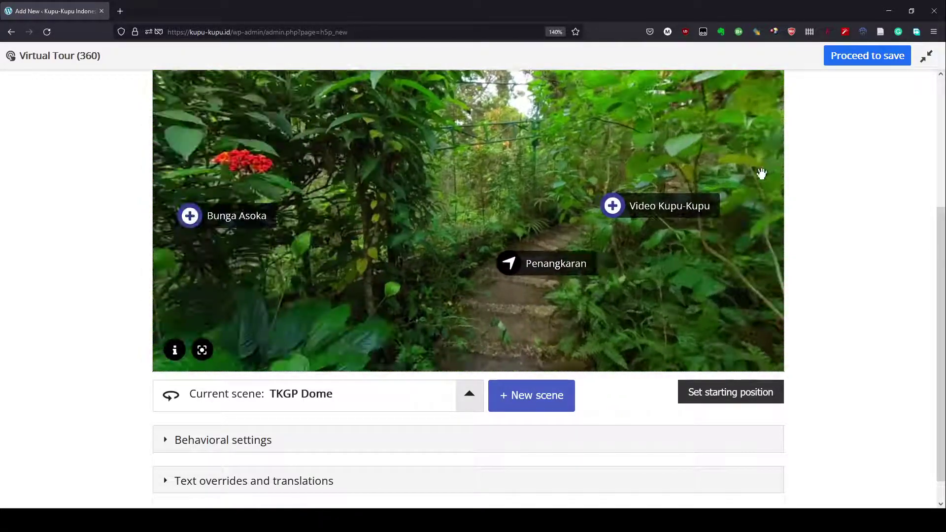
click(728, 398)
Set the TKGP Penangkaran scene's starting position to a view raised from the floor, and look around towards its Gazebo and Dome Taman hotspots.
click(470, 395)
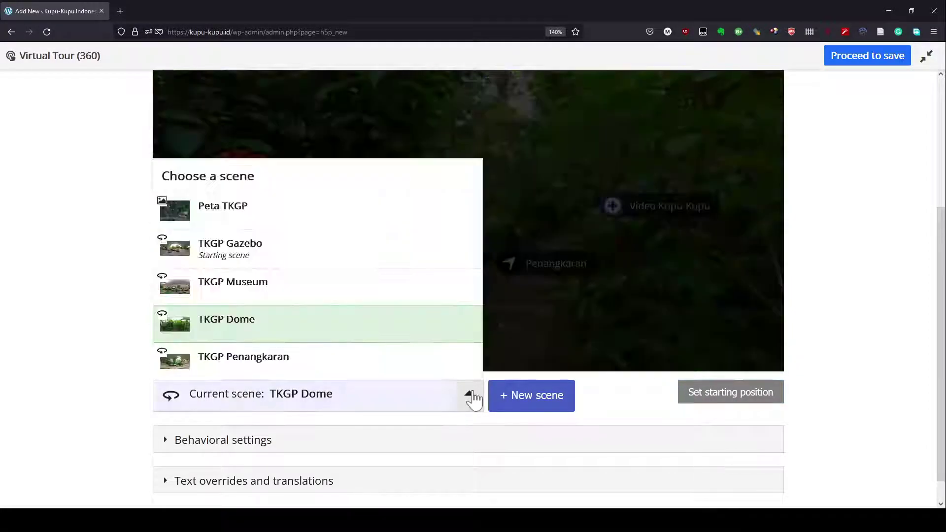
mouse_move(403, 342)
click(242, 359)
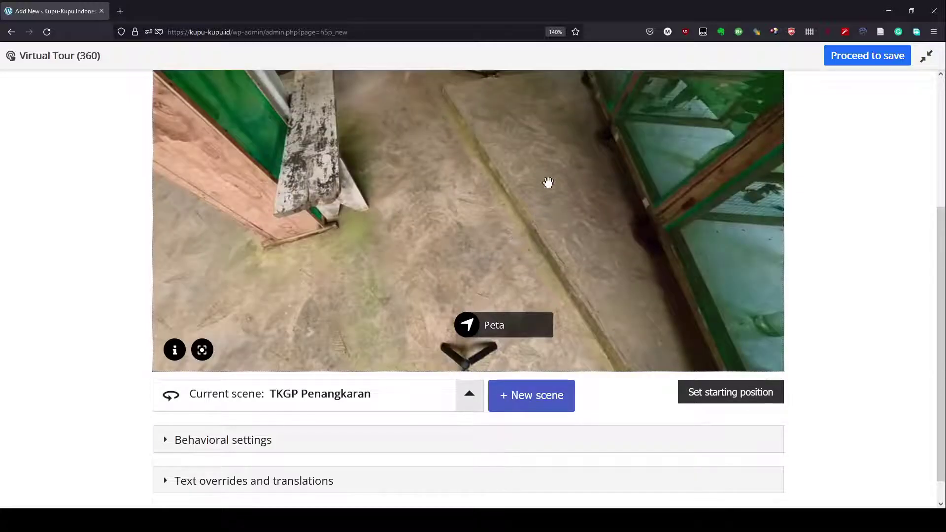
drag(548, 183, 283, 304)
click(725, 394)
drag(376, 321, 716, 284)
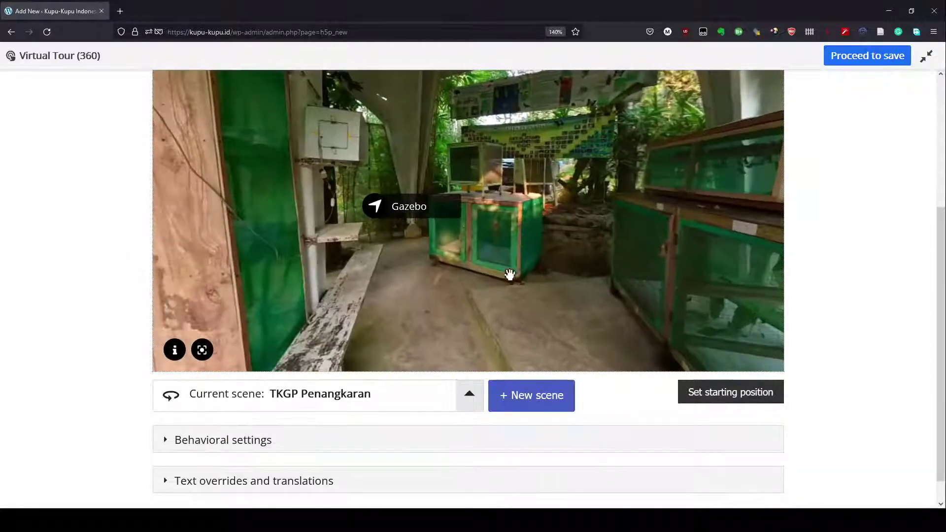
drag(519, 274, 736, 253)
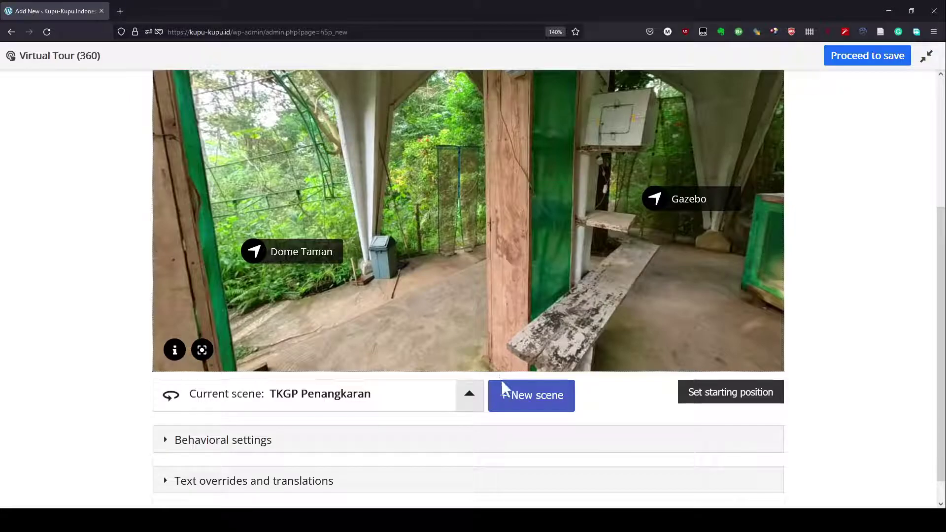
Check the Peta TKGP scene, and set the TKGP Gazebo scene's starting position to the view with Pos Pohon near the centre.
click(471, 396)
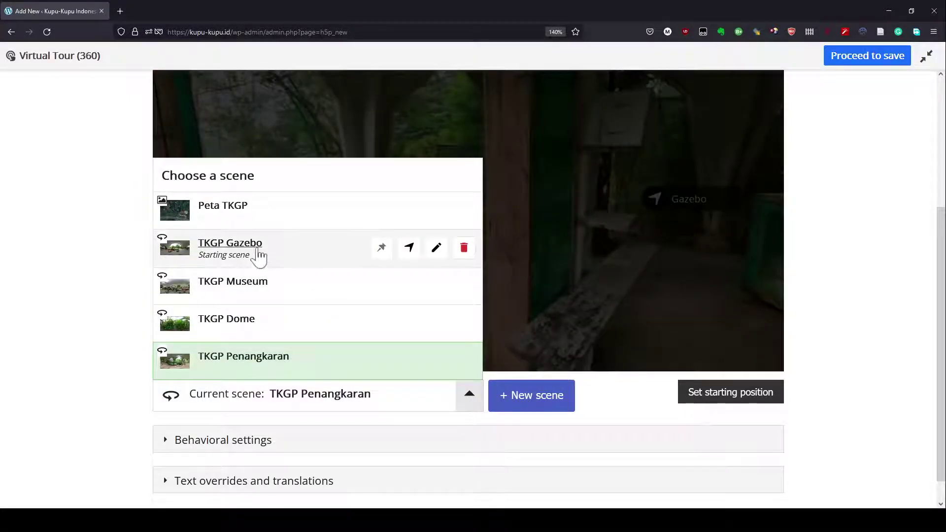
click(241, 206)
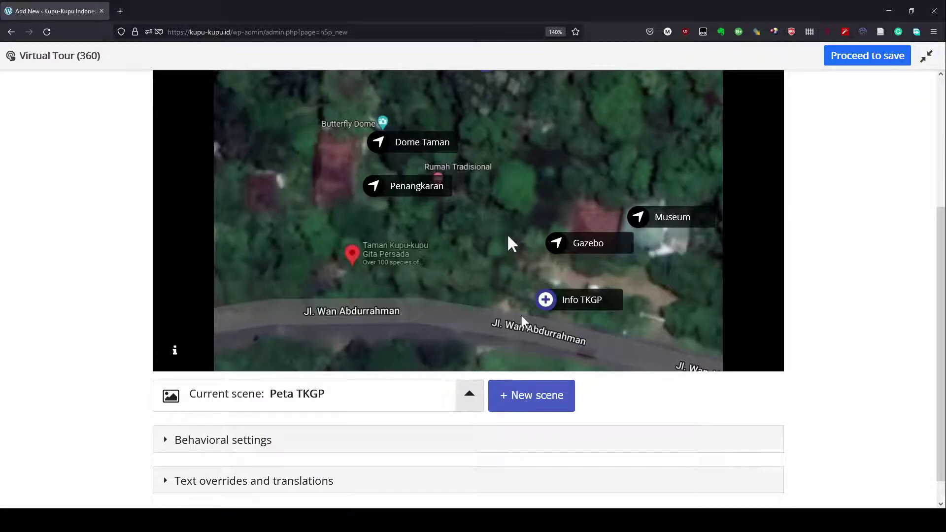
click(473, 393)
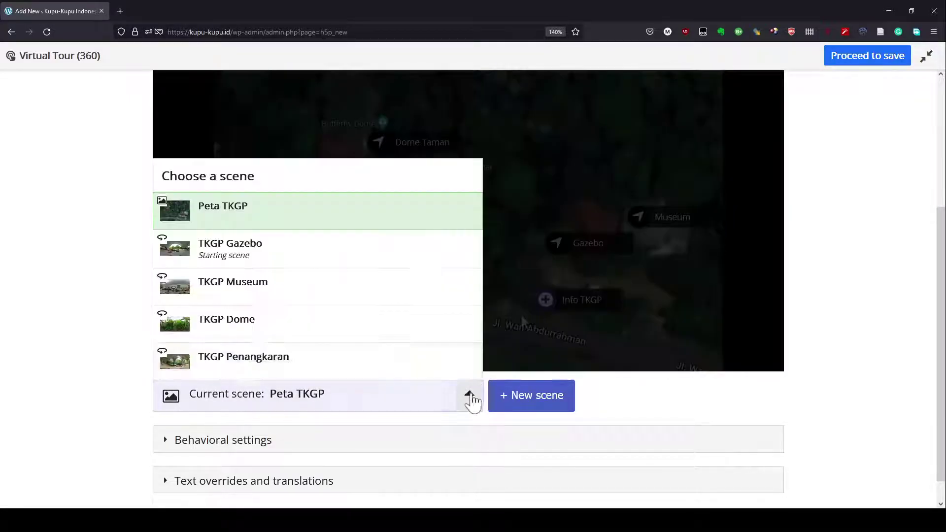
click(255, 256)
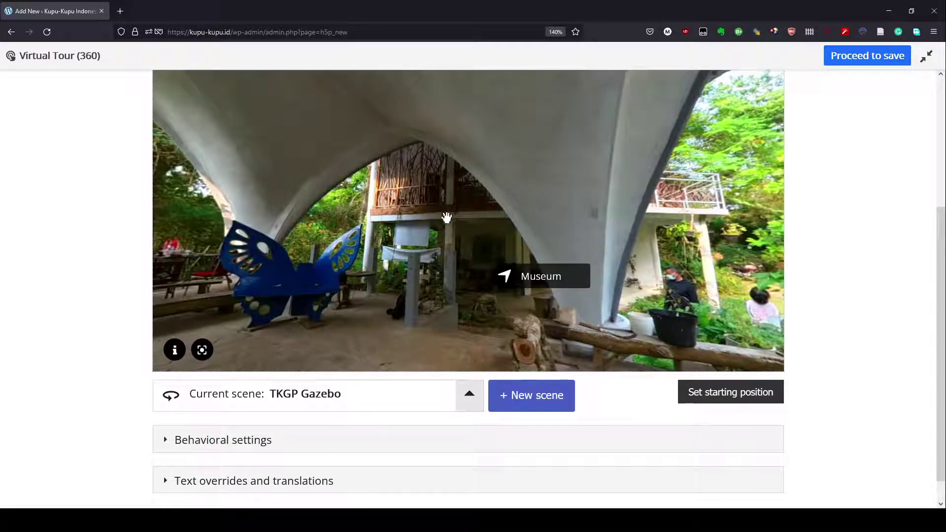
drag(449, 216, 601, 109)
drag(443, 167, 797, 242)
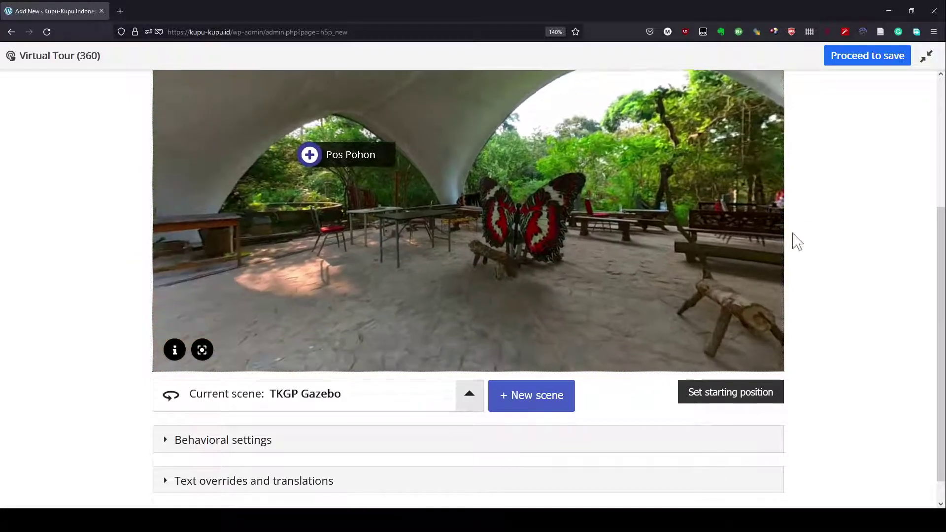
drag(646, 213, 735, 245)
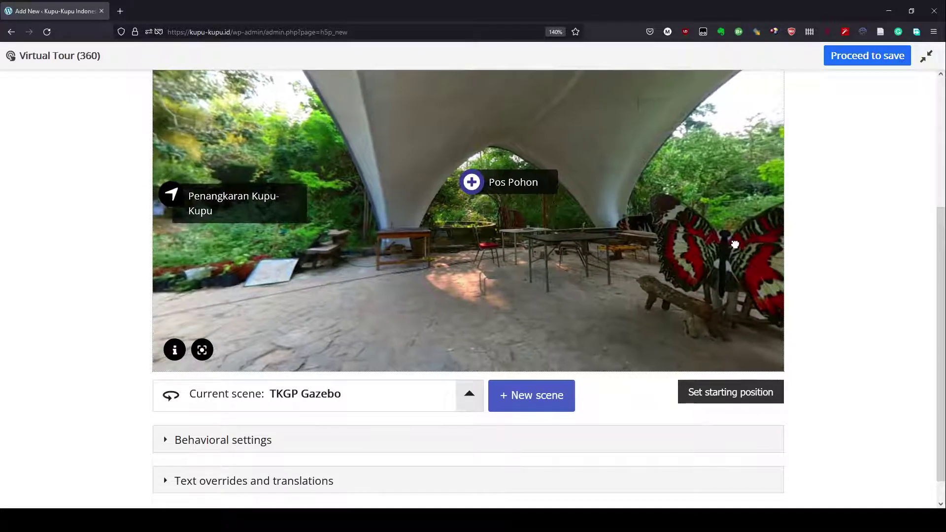
click(722, 399)
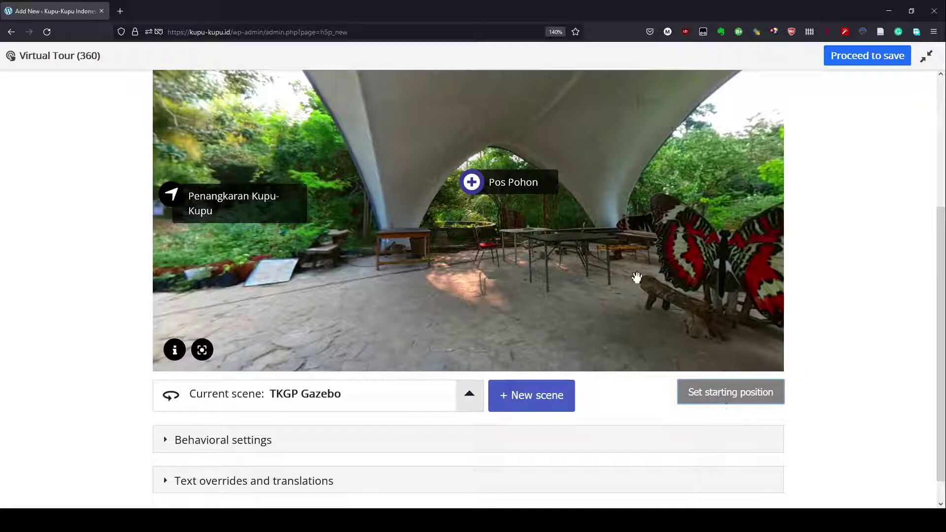
Move the Gazebo scene's Peta hotspot to just above the tripod, and set the starting position to the Pos Pohon view again.
drag(572, 260, 576, 95)
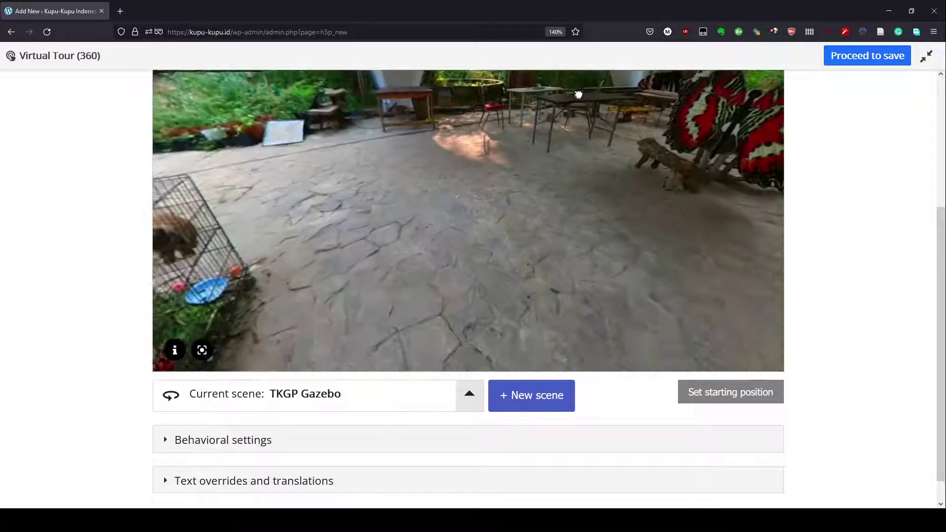
drag(566, 268, 573, 114)
drag(508, 367, 427, 318)
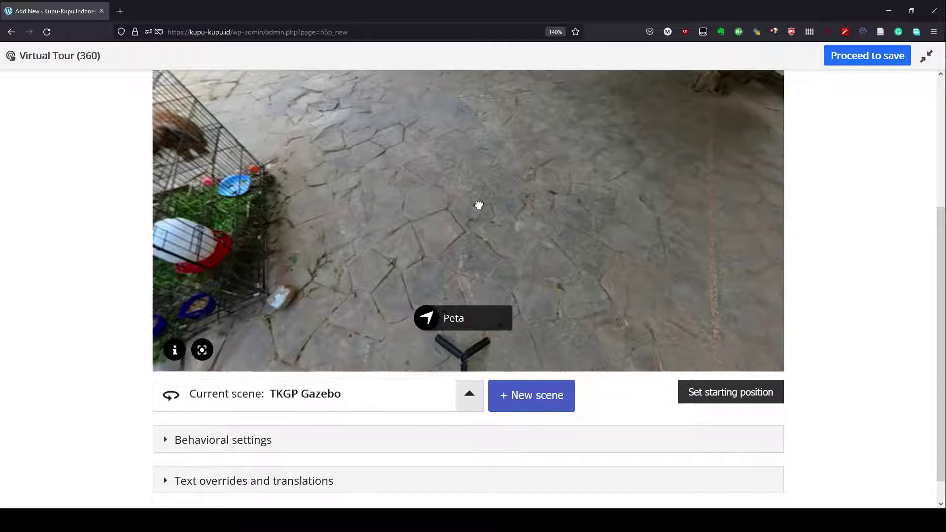
drag(478, 203, 481, 448)
drag(467, 317, 458, 342)
click(704, 400)
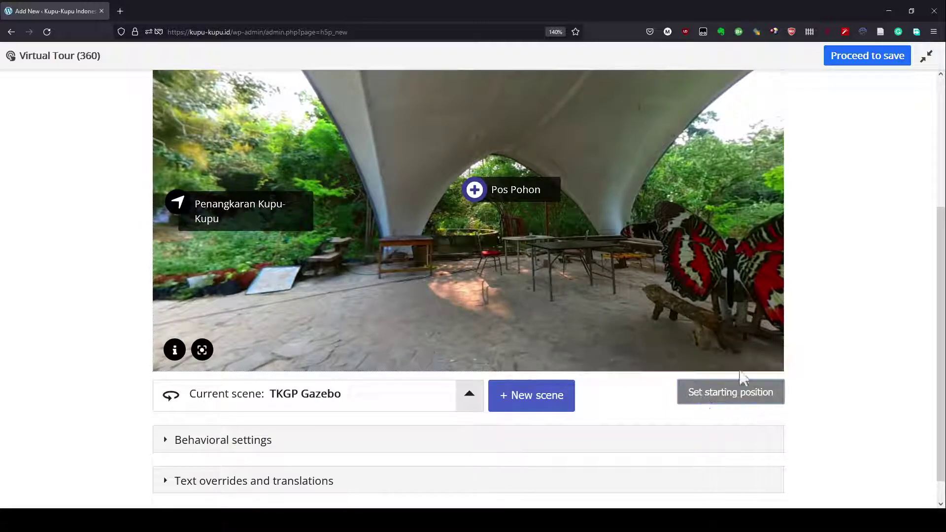
Finish editing and create the virtual tour, and check its results page before returning to the tour's view page.
click(855, 59)
mouse_move(844, 70)
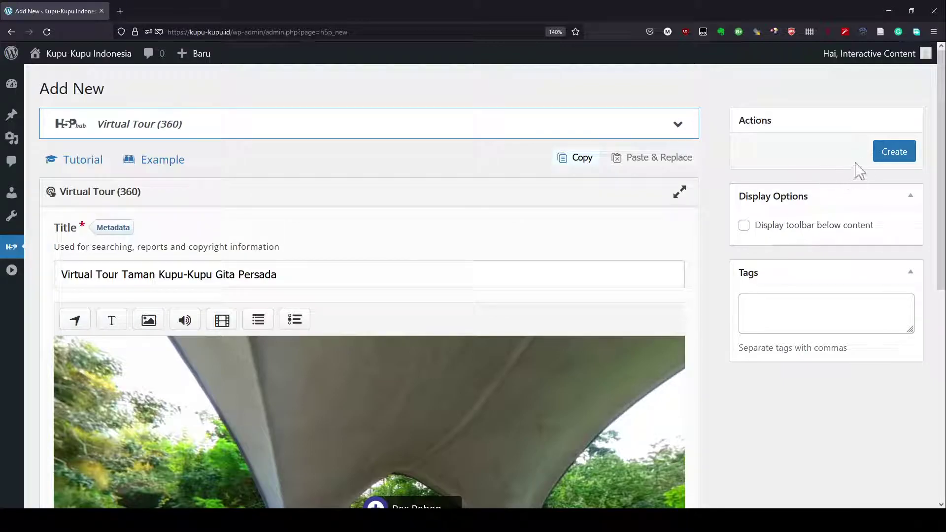
click(894, 153)
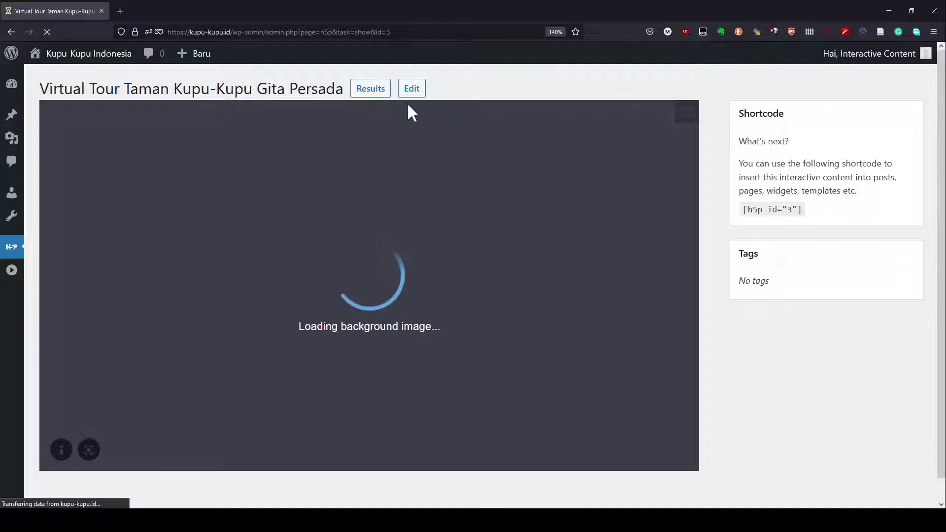
click(369, 98)
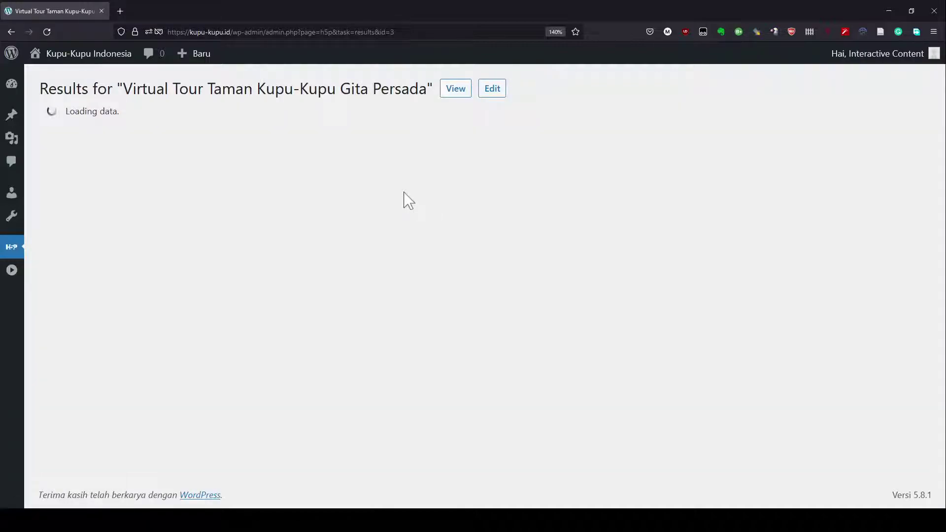
click(455, 91)
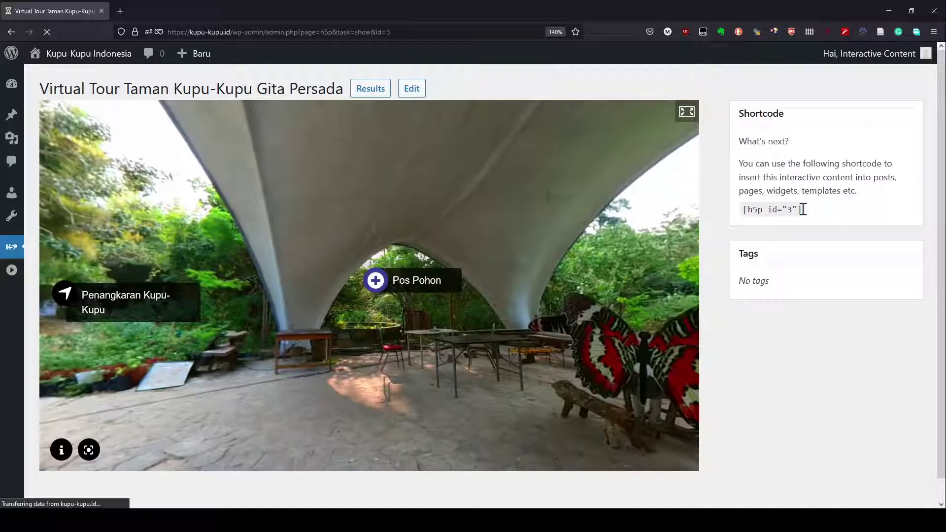
Preview the tour in full screen, reset the camera, and view the Pos Pohon hotspot's picture.
drag(482, 223, 362, 178)
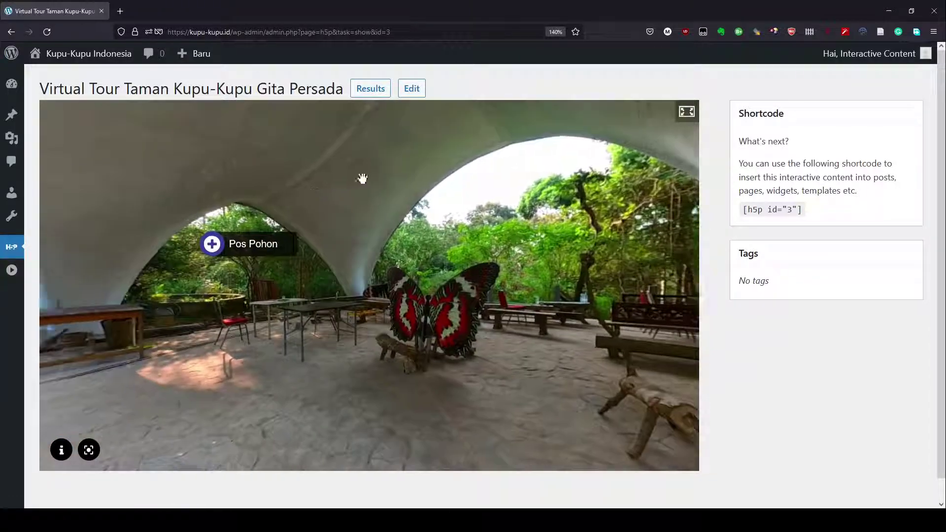
click(685, 115)
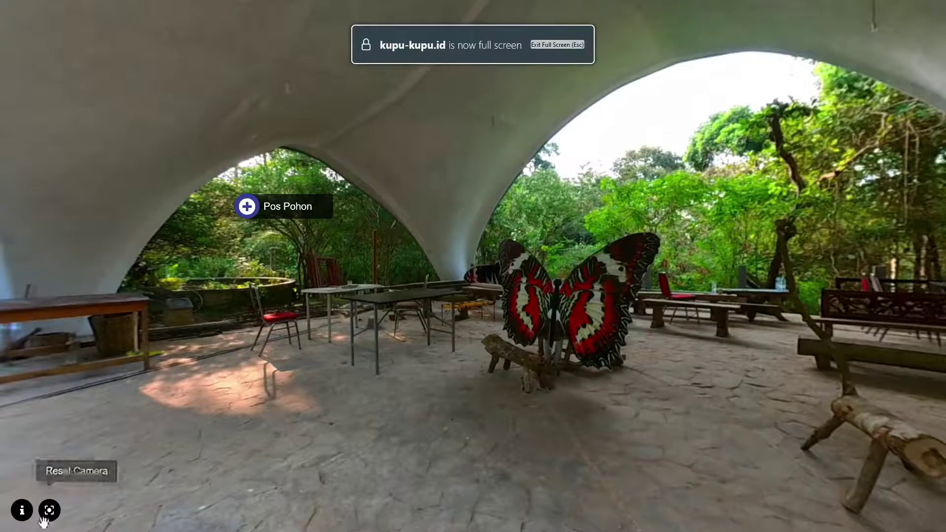
click(49, 510)
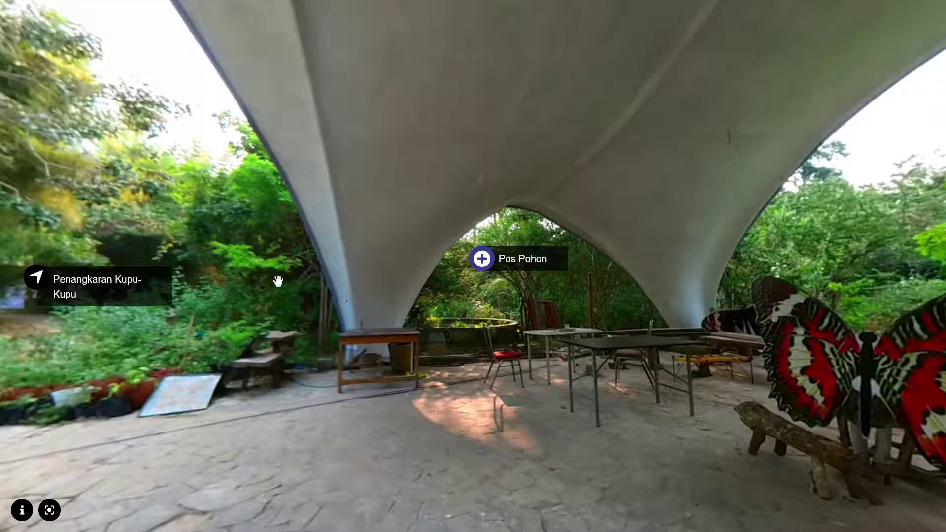
click(482, 259)
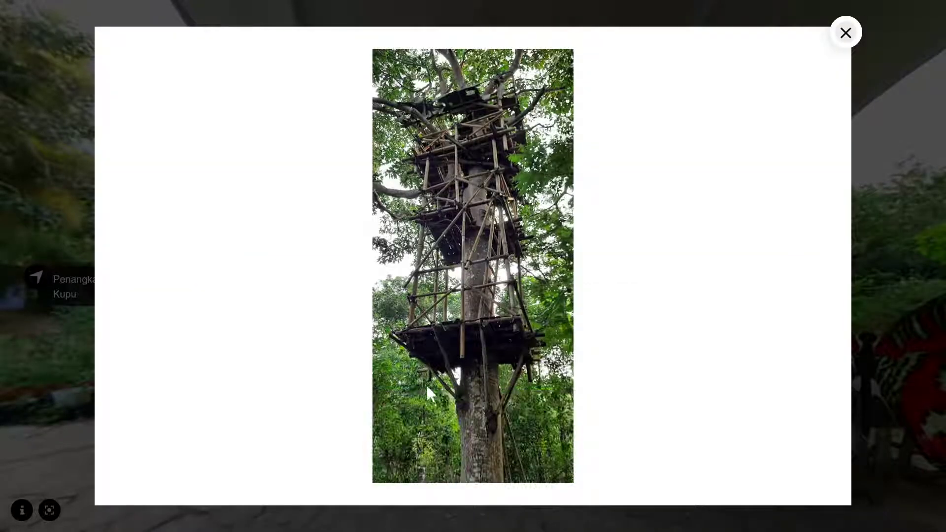
click(845, 34)
Look around the gazebo floor and check the content of the Kelinci hotspot near the rabbit cages.
drag(603, 343, 264, 184)
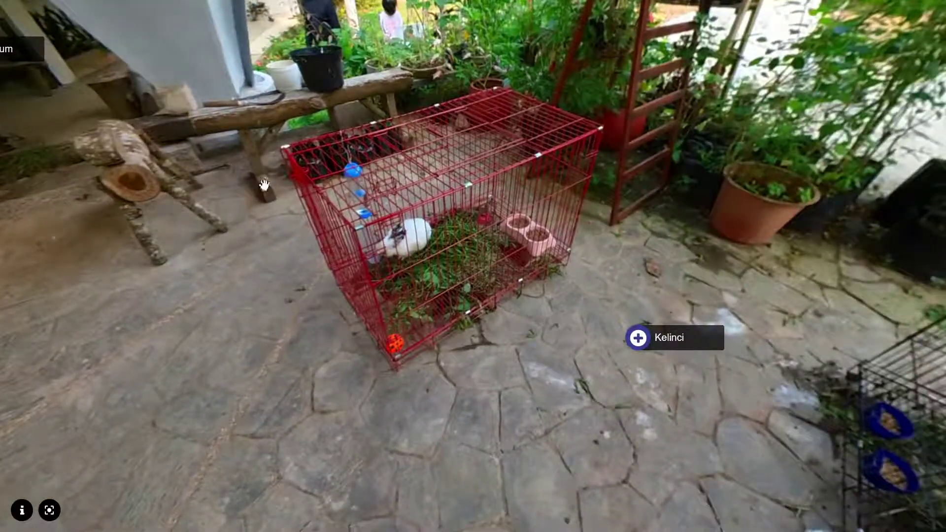
click(645, 339)
click(845, 231)
drag(833, 237, 687, 436)
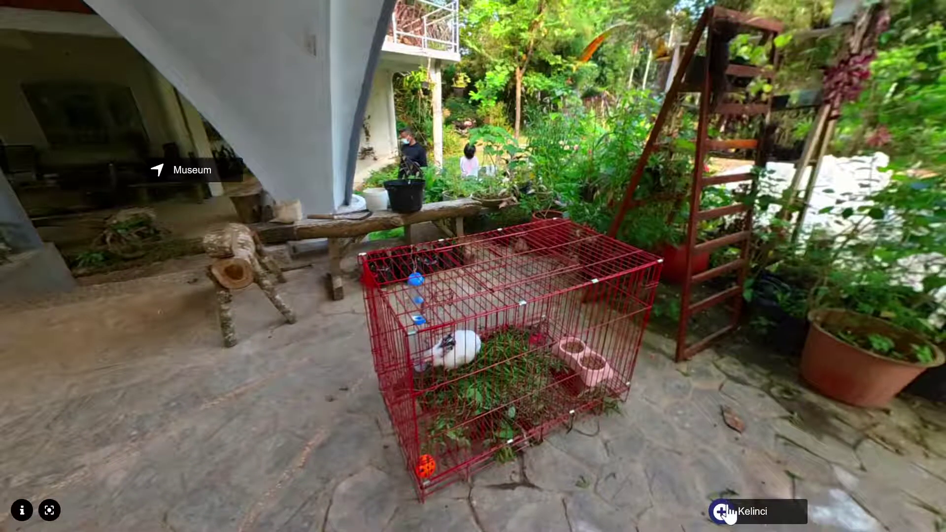
Follow the Museum hotspot and check the content of the Lukisan Troides helena and Spesimen kupu-kupu hotspots.
drag(300, 305, 448, 285)
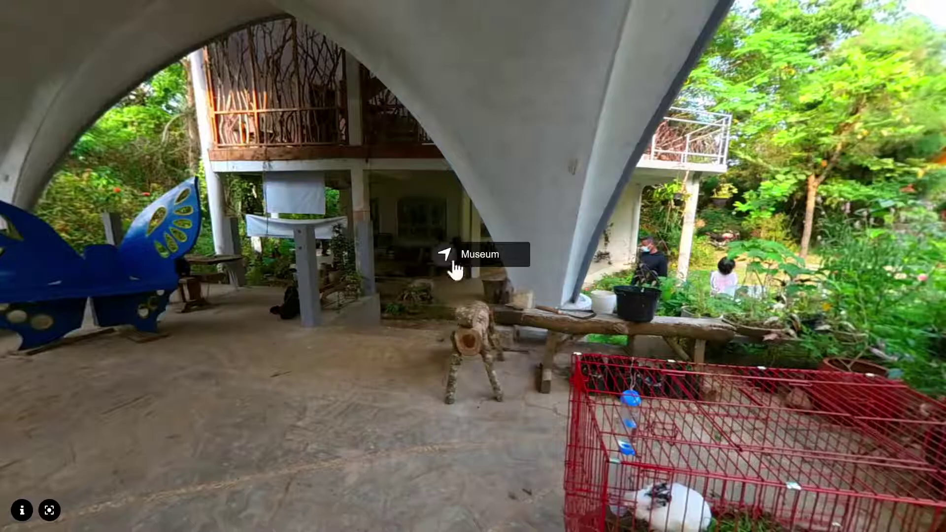
click(453, 264)
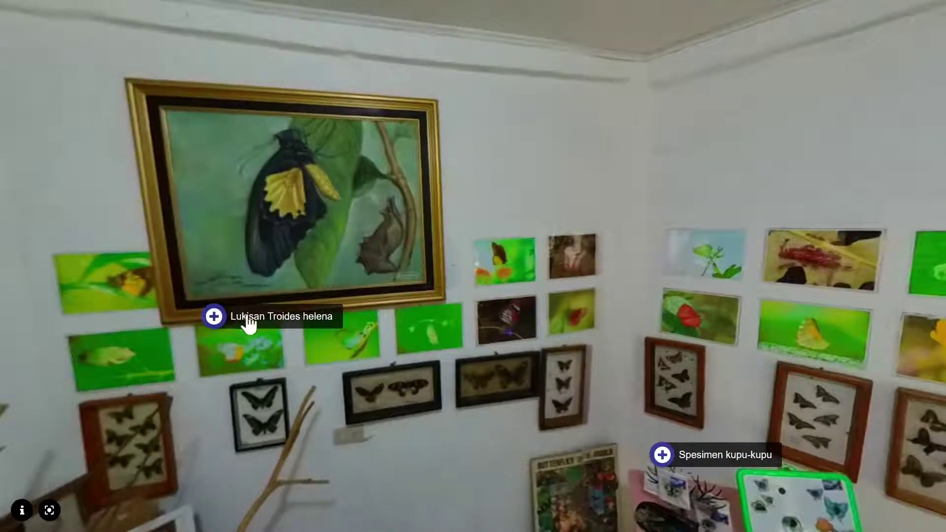
click(213, 317)
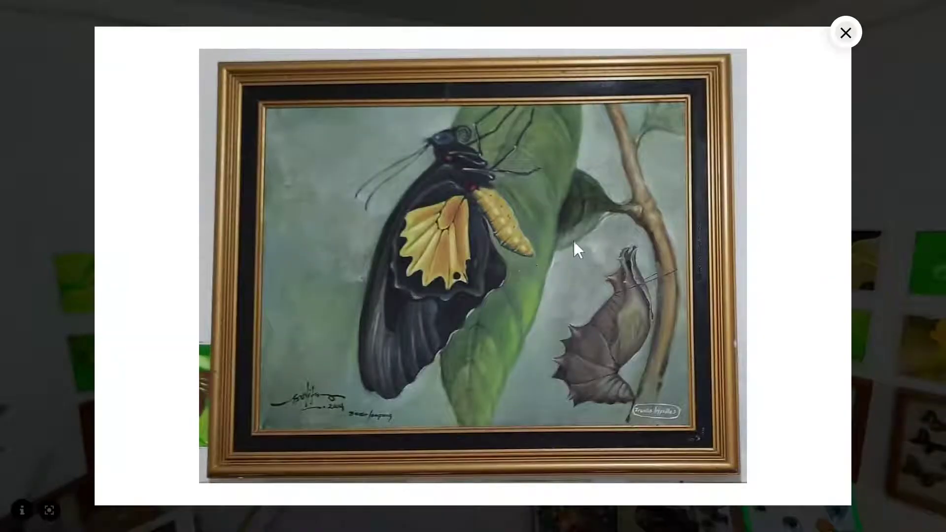
click(846, 32)
drag(754, 224, 382, 228)
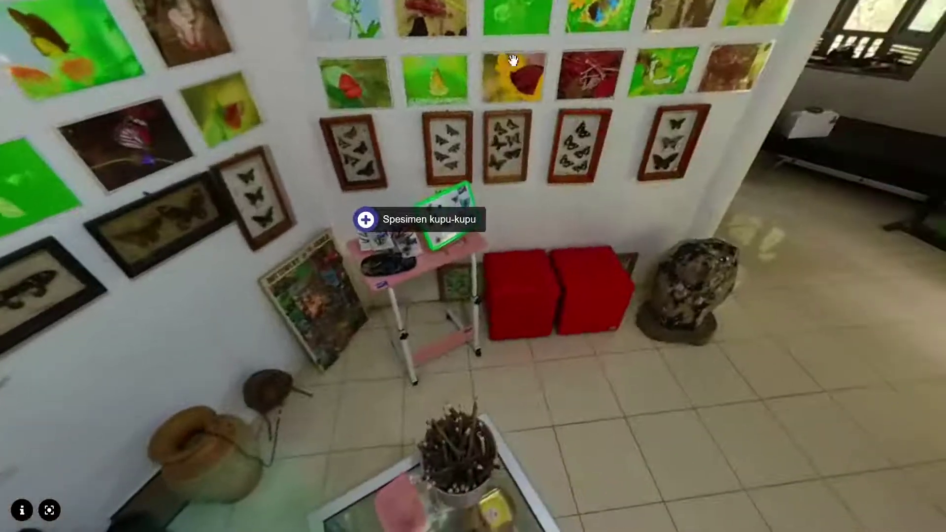
click(379, 229)
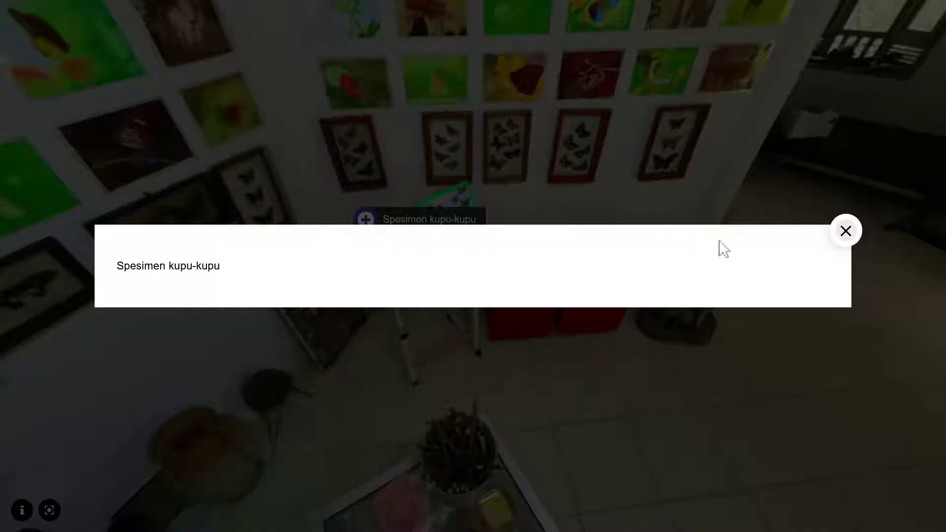
click(846, 231)
Look around the museum past the Layang-layang kupu-kupu hotspot, and follow the Gazebo hotspot back.
drag(406, 236, 667, 342)
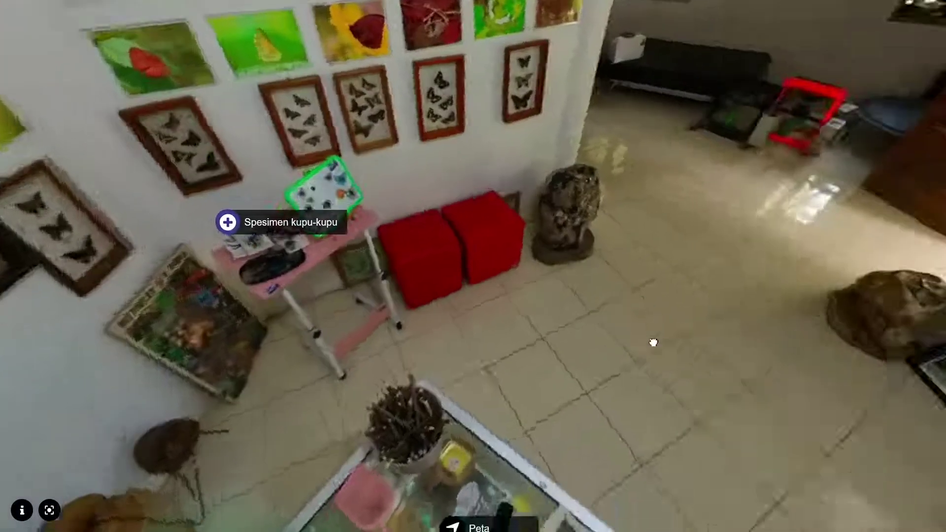
click(563, 312)
click(513, 344)
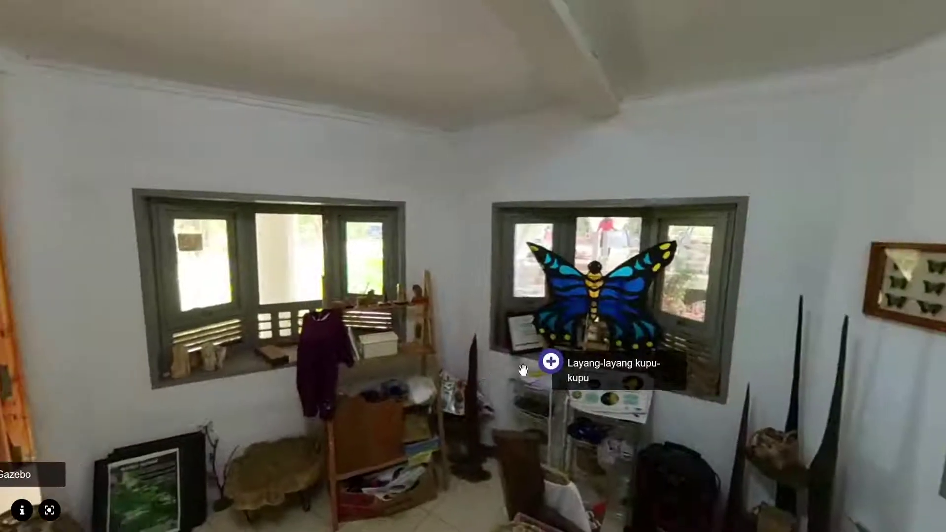
click(509, 370)
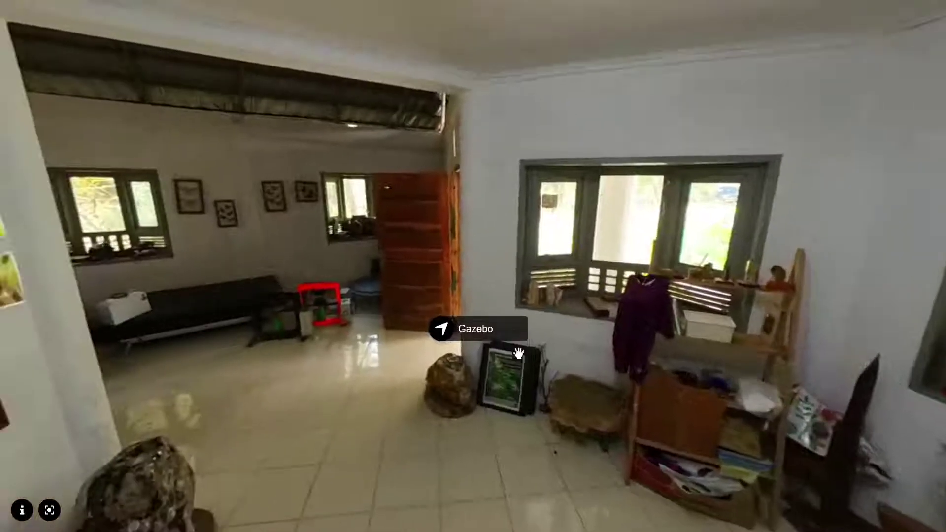
click(444, 330)
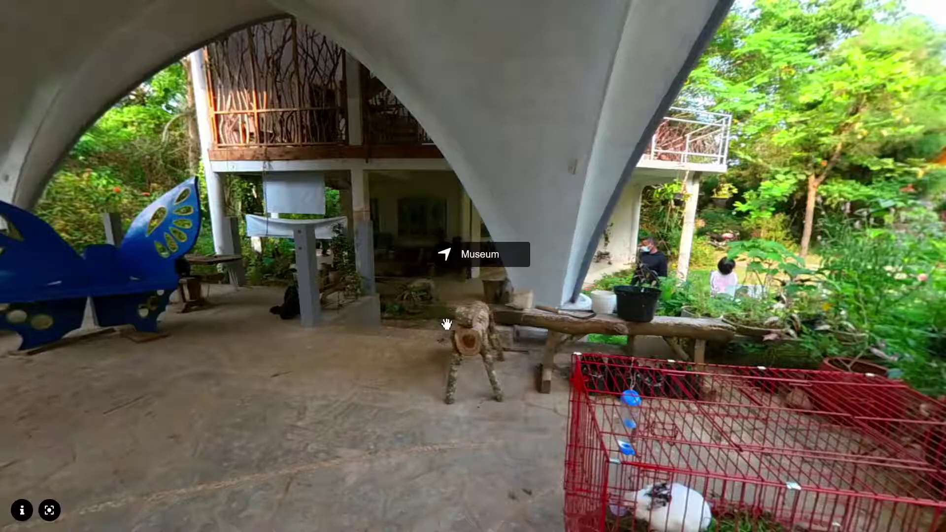
Find the Peta hotspot on the gazebo floor and follow it to the map scene.
click(391, 389)
click(542, 365)
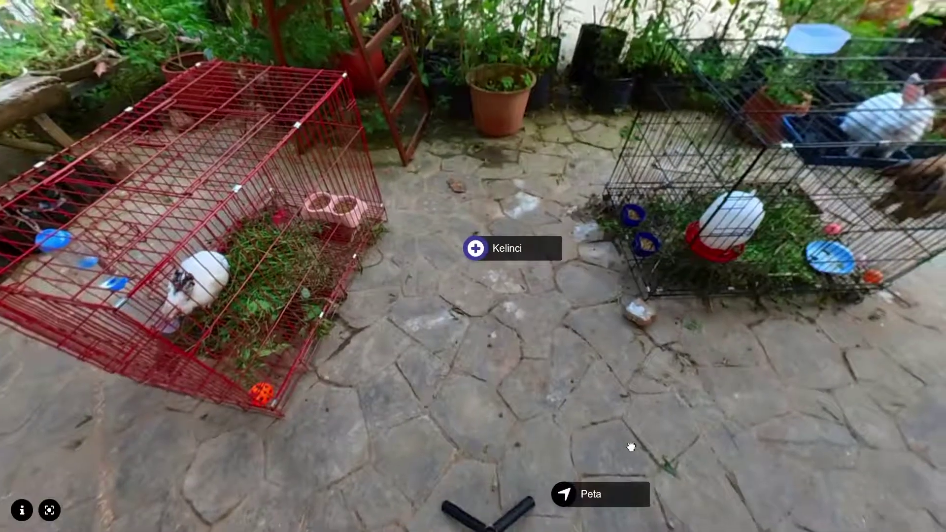
click(473, 421)
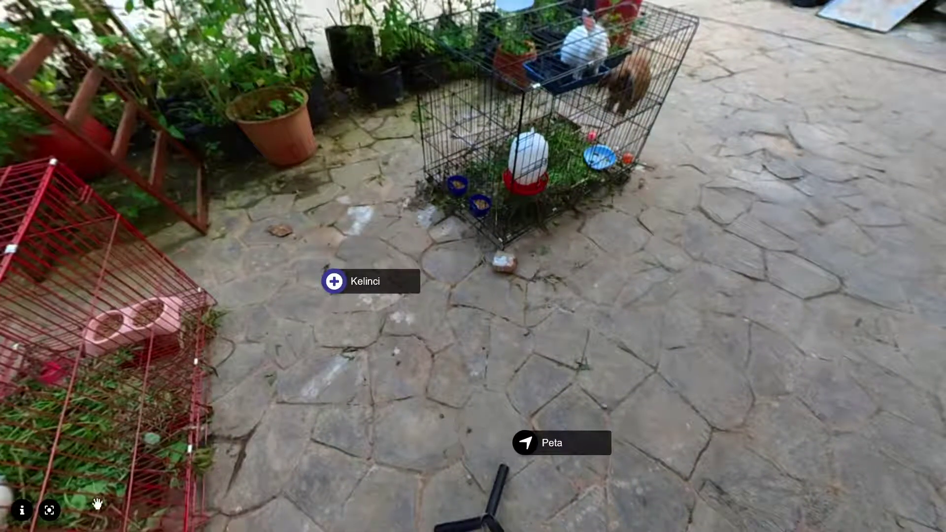
click(546, 452)
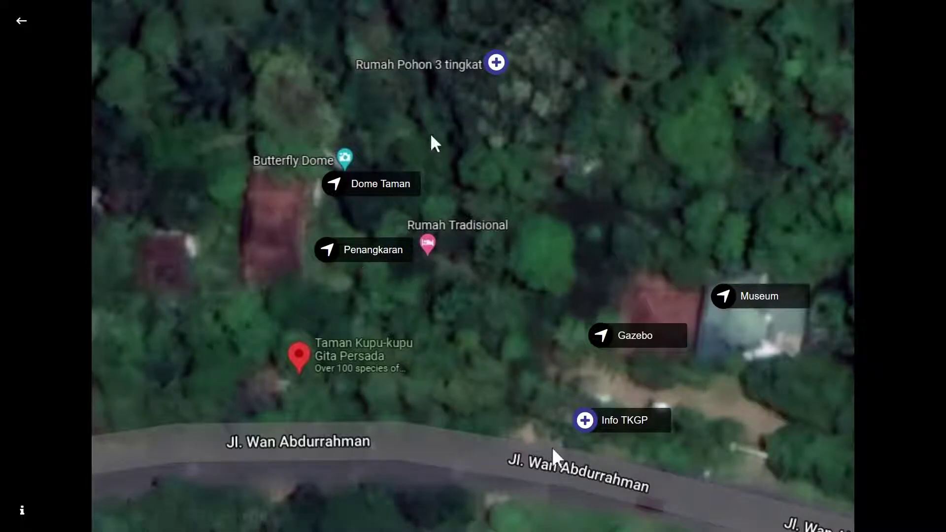
View the picture at Rumah Pohon 3 tingkat on the map, and follow the Penangkaran hotspot.
click(497, 64)
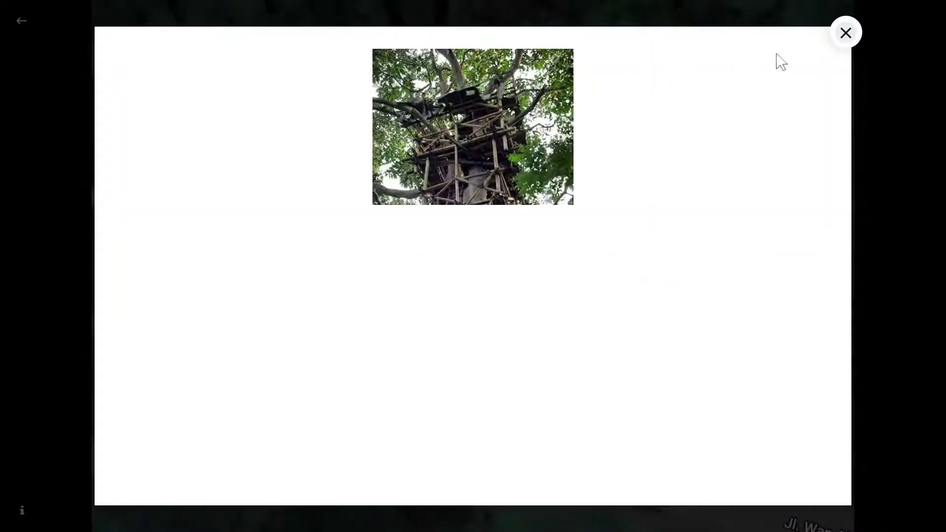
click(845, 33)
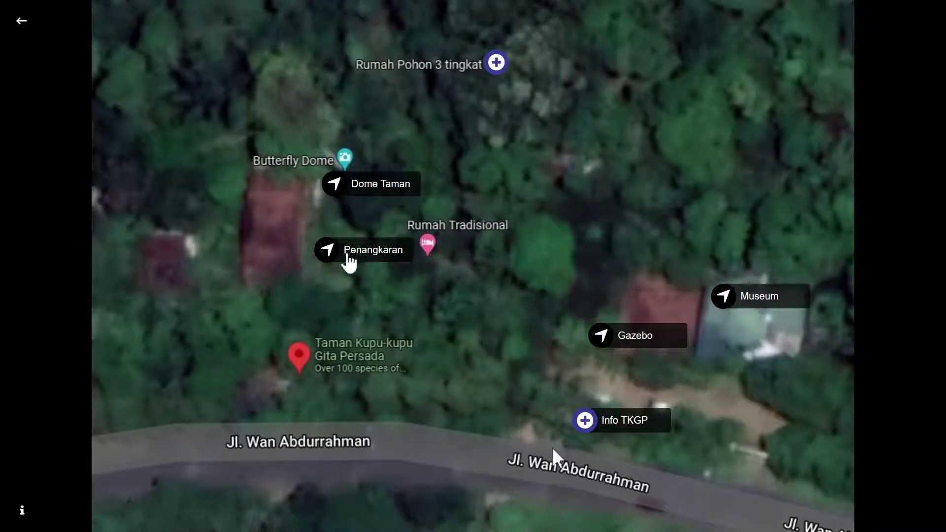
click(334, 251)
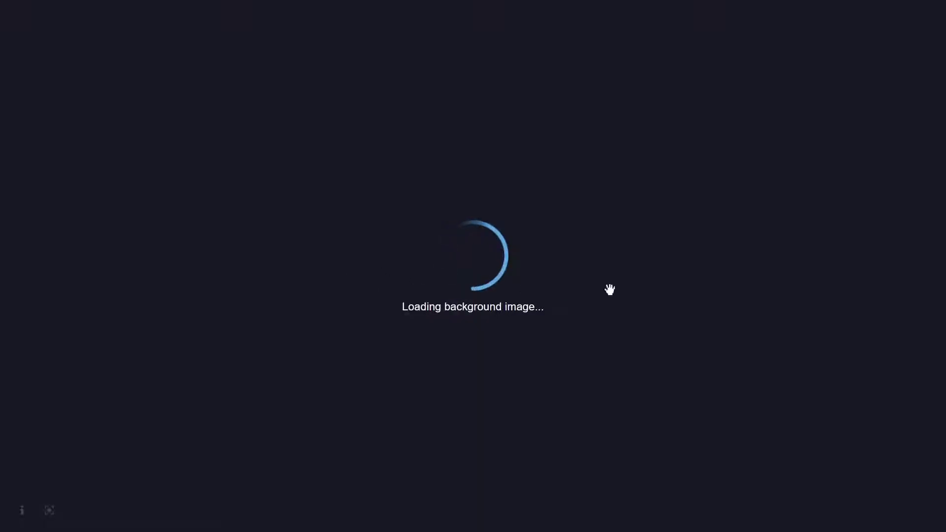